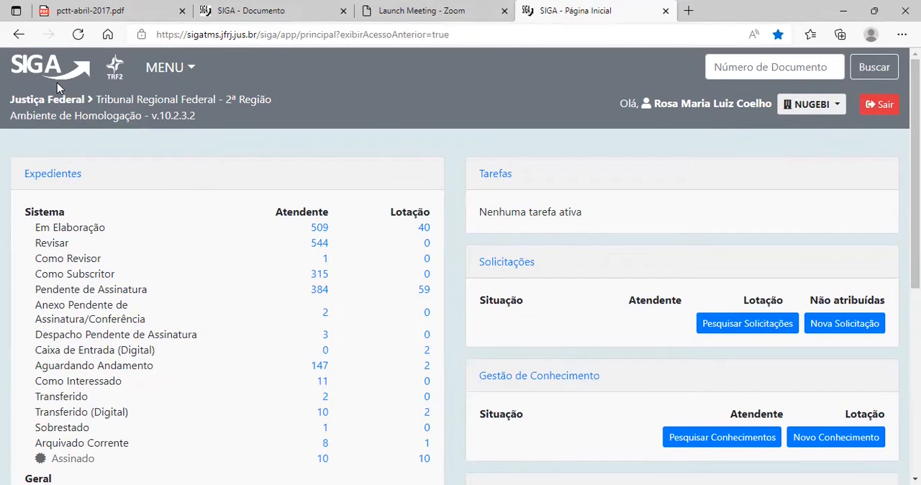
Look over the SIGA home page from the header through the Expedientes and Processos Administrativos sections.
scroll(123, 153, down, 1)
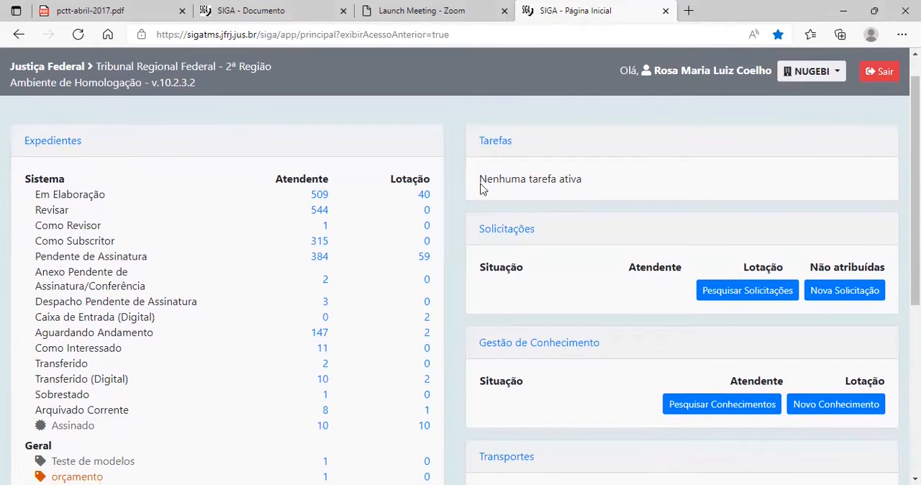
scroll(264, 244, down, 3)
scroll(263, 261, up, 3)
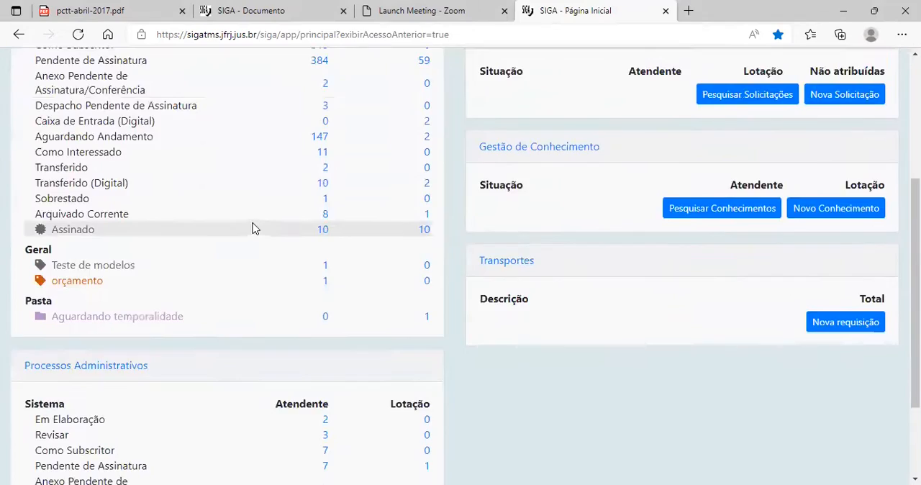
scroll(447, 224, up, 1)
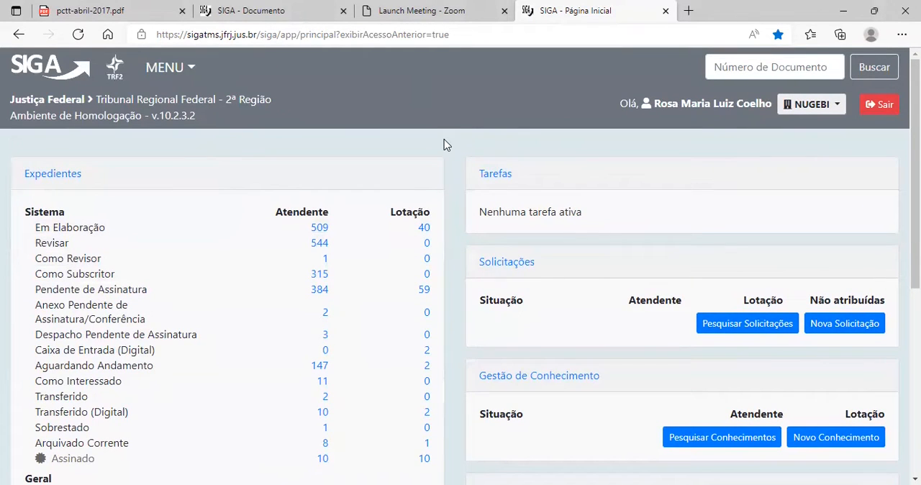
scroll(443, 139, down, 3)
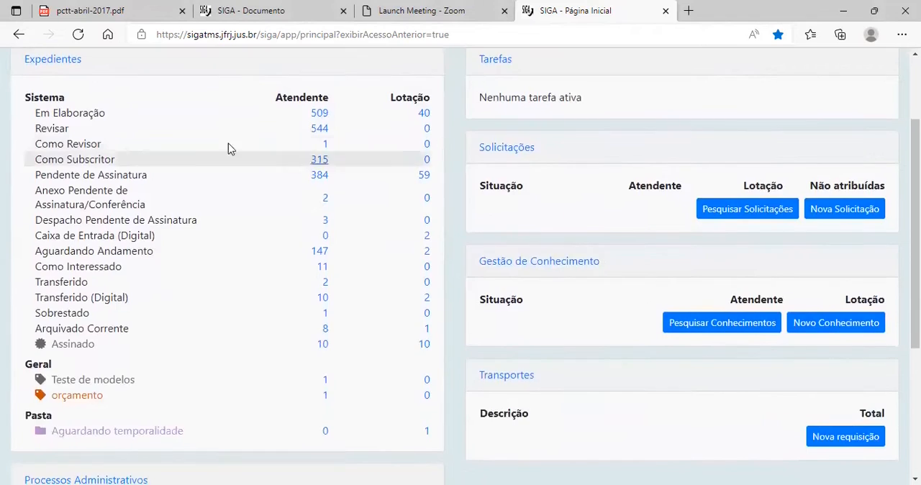
scroll(269, 156, up, 3)
scroll(43, 173, down, 5)
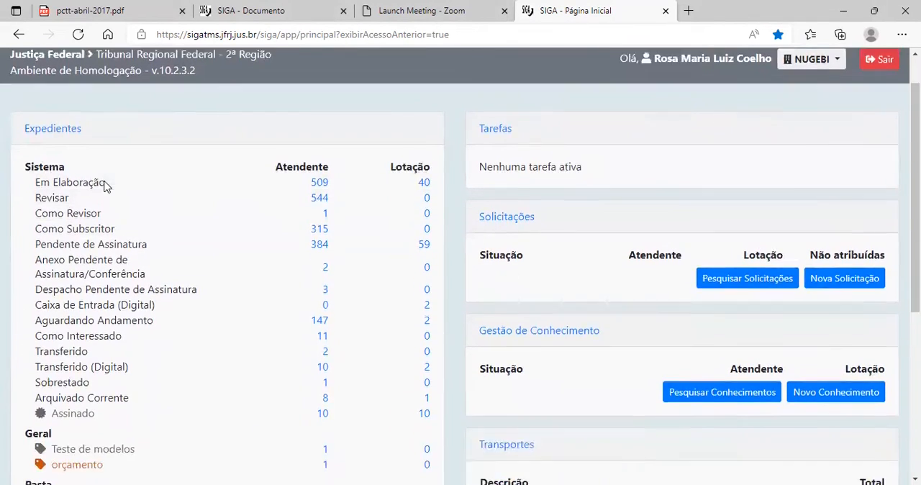
scroll(183, 301, down, 1)
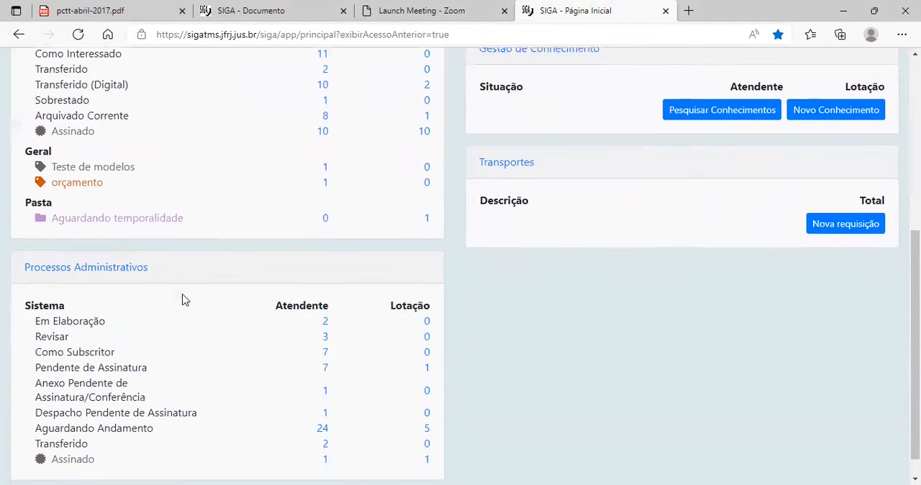
scroll(176, 295, up, 4)
scroll(173, 290, up, 3)
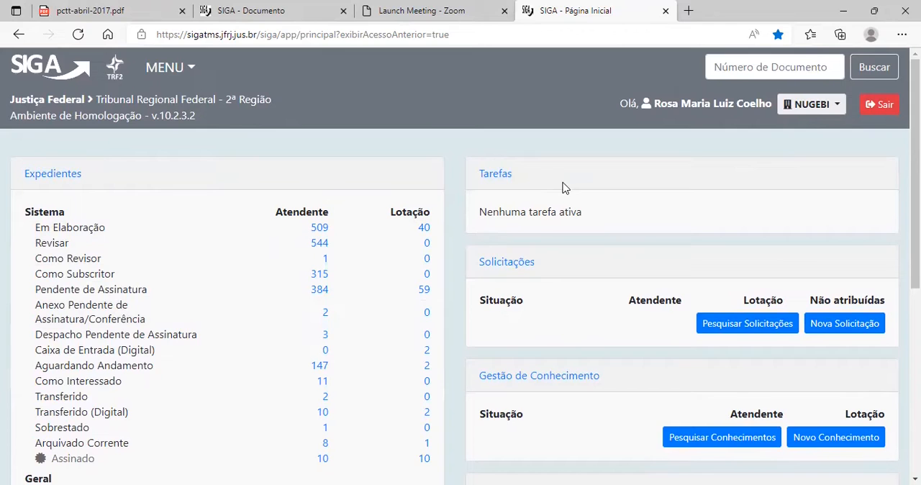
Examine the Tarefas, Solicitações, Gestão de Conhecimento and Transportes sections of the home page.
scroll(550, 286, down, 1)
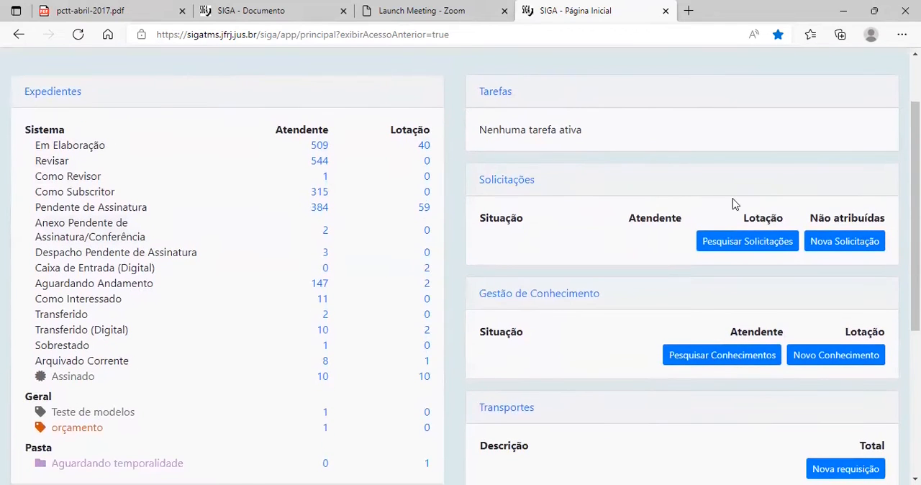
scroll(627, 303, down, 1)
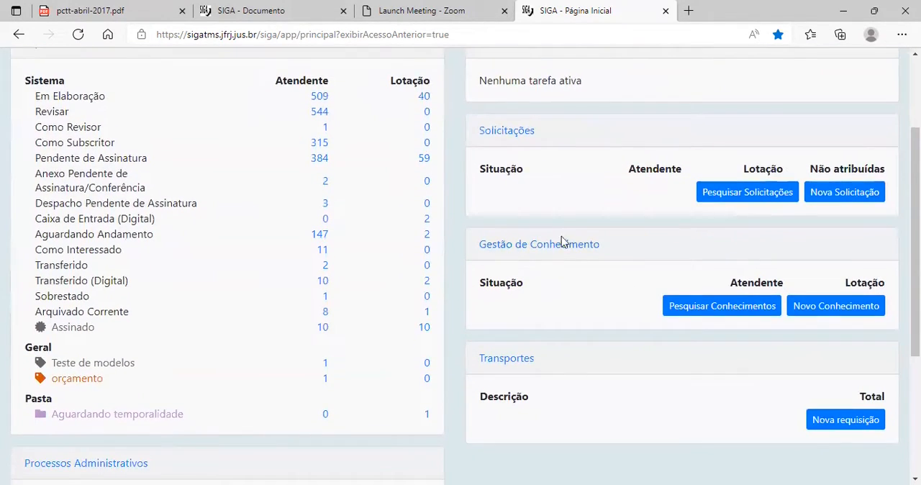
scroll(529, 243, up, 2)
scroll(714, 374, down, 3)
scroll(657, 446, up, 1)
scroll(658, 446, up, 1)
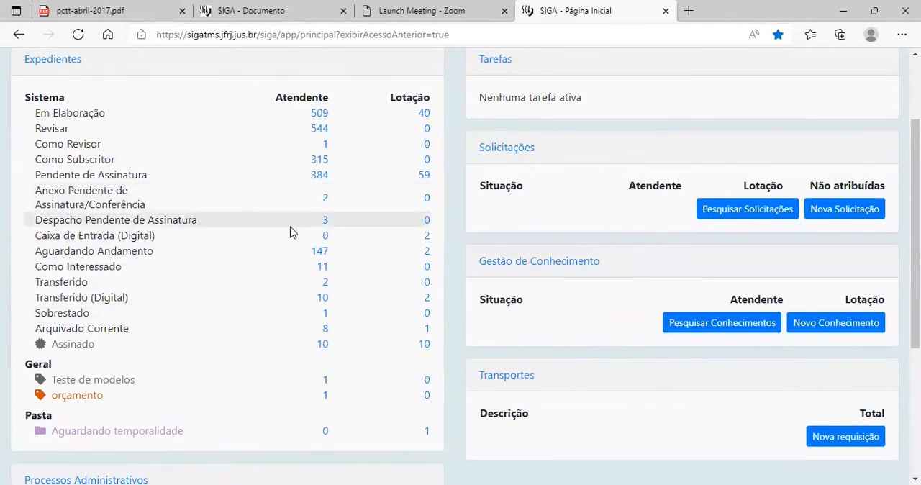
scroll(271, 228, up, 1)
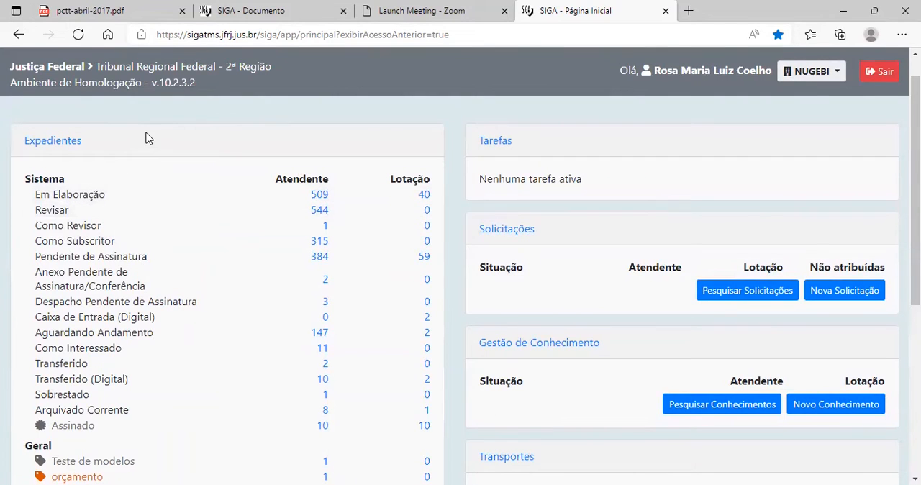
Examine how documents are divided between the Expedientes and Processos Administrativos sections, including the Geral and Pasta groups.
scroll(143, 298, down, 3)
scroll(134, 281, up, 3)
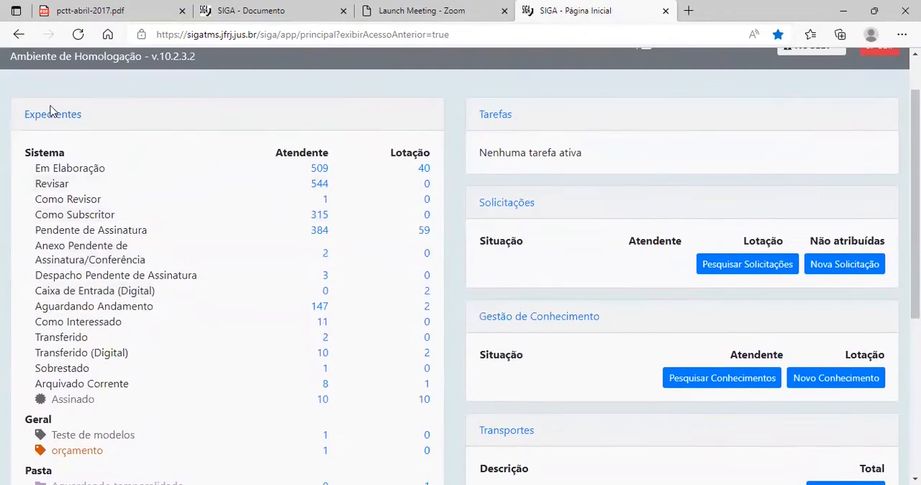
scroll(136, 403, down, 2)
scroll(136, 408, down, 1)
scroll(123, 383, up, 3)
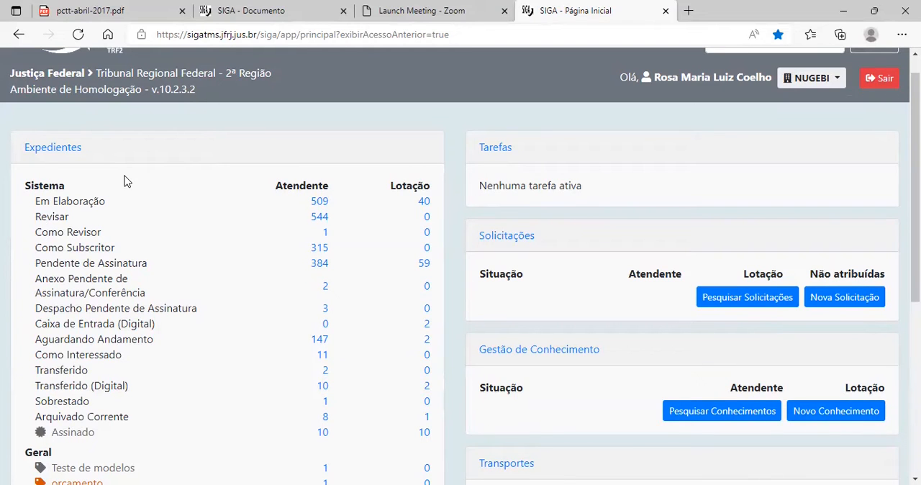
scroll(123, 185, down, 4)
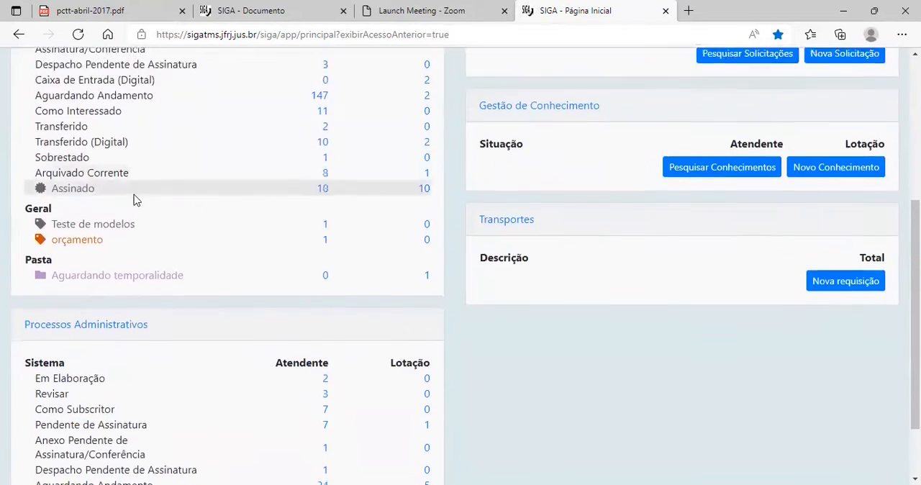
scroll(182, 274, up, 4)
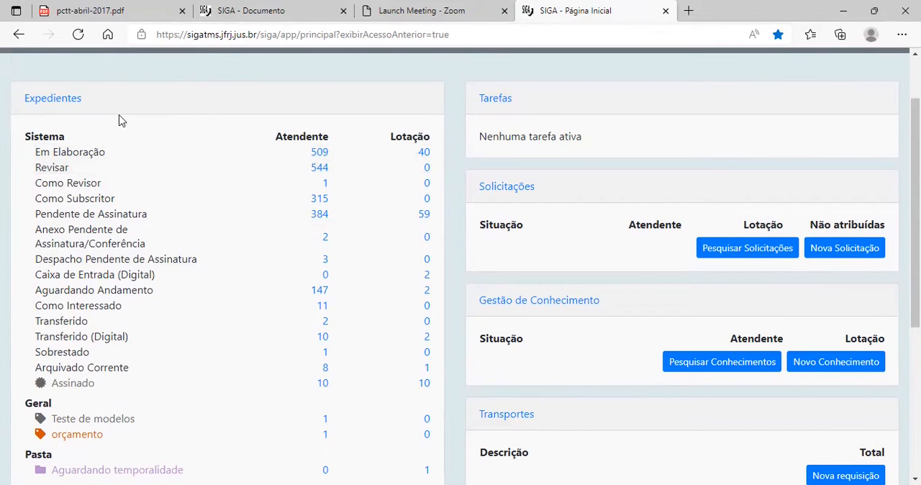
scroll(121, 121, down, 3)
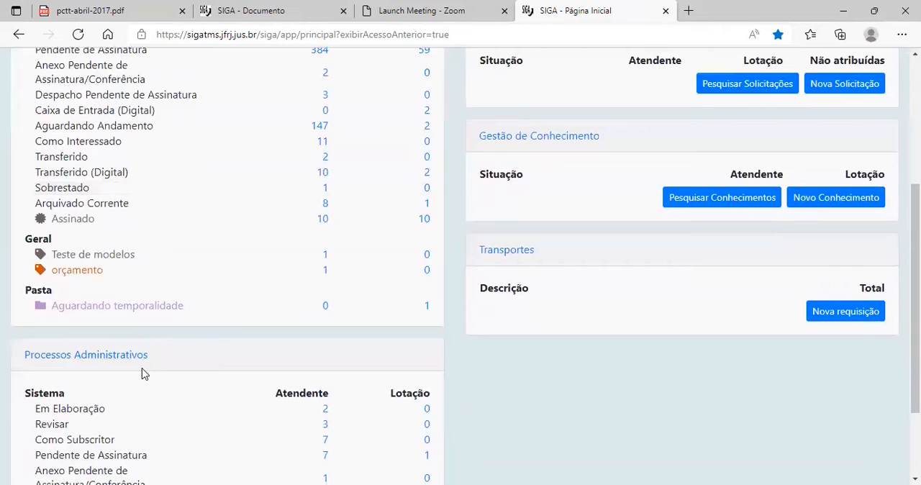
scroll(177, 349, up, 3)
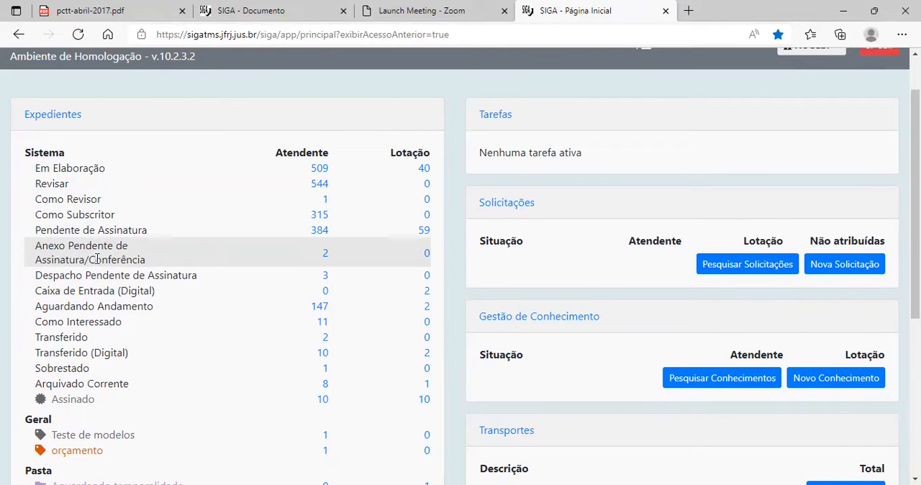
scroll(97, 259, down, 4)
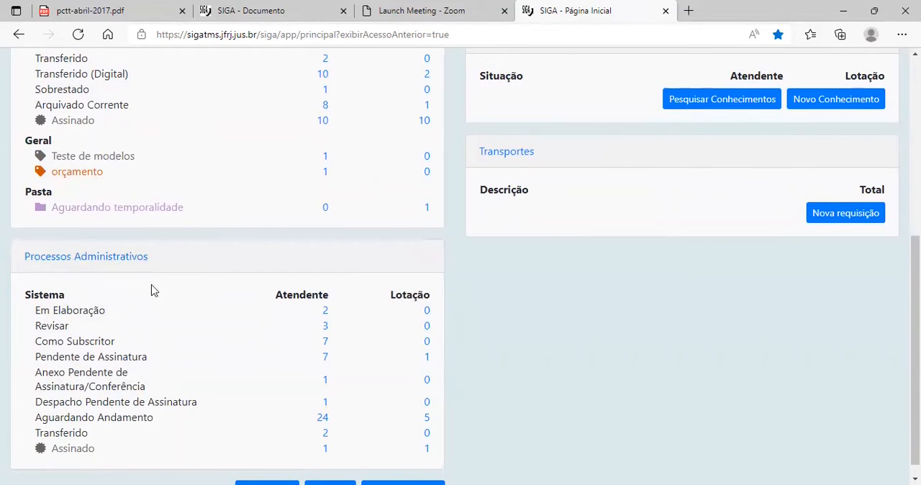
scroll(212, 360, up, 1)
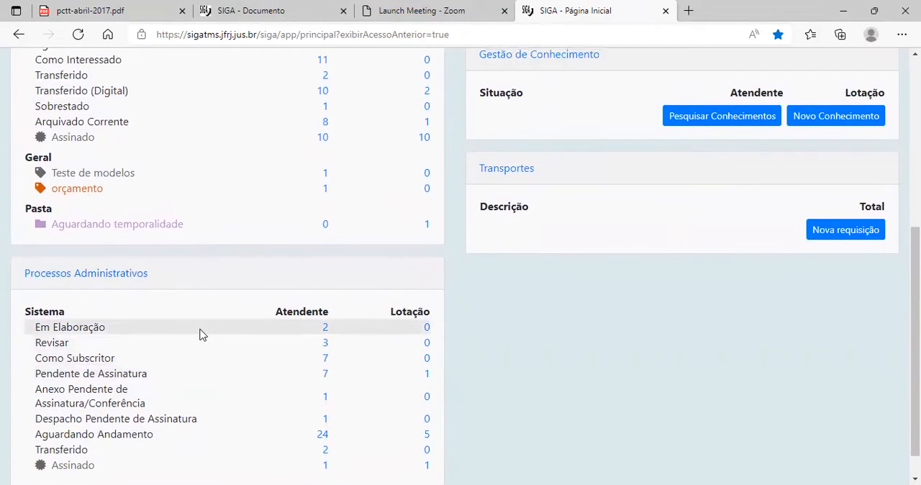
scroll(203, 338, down, 1)
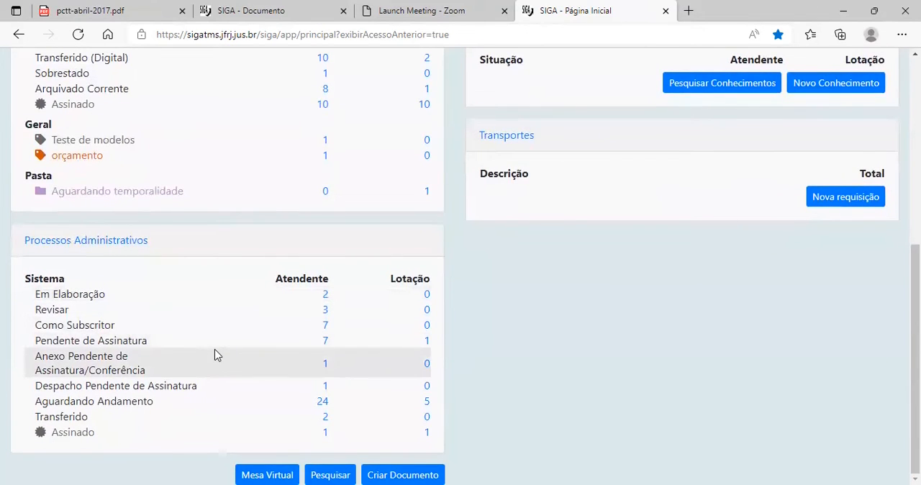
Review the document statuses listed under Expedientes, from Em Elaboração to Arquivado Corrente, and their Atendente and Lotação columns.
scroll(214, 345, up, 5)
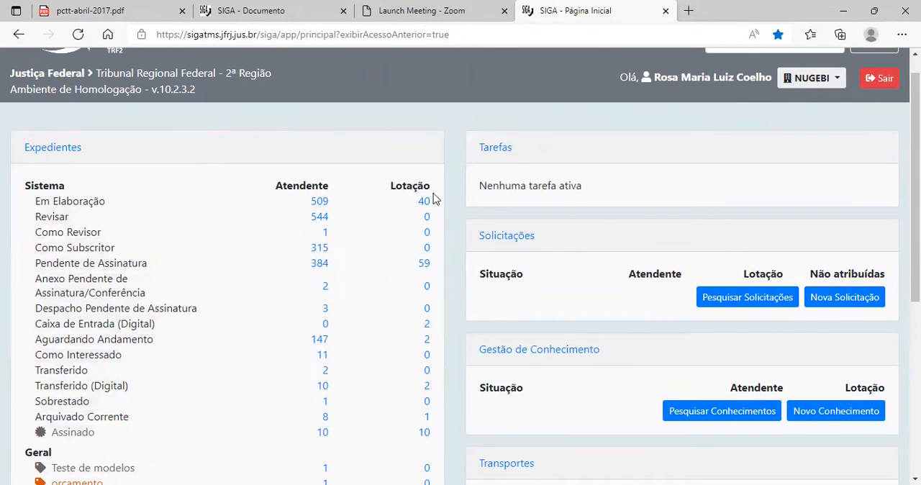
scroll(396, 180, down, 1)
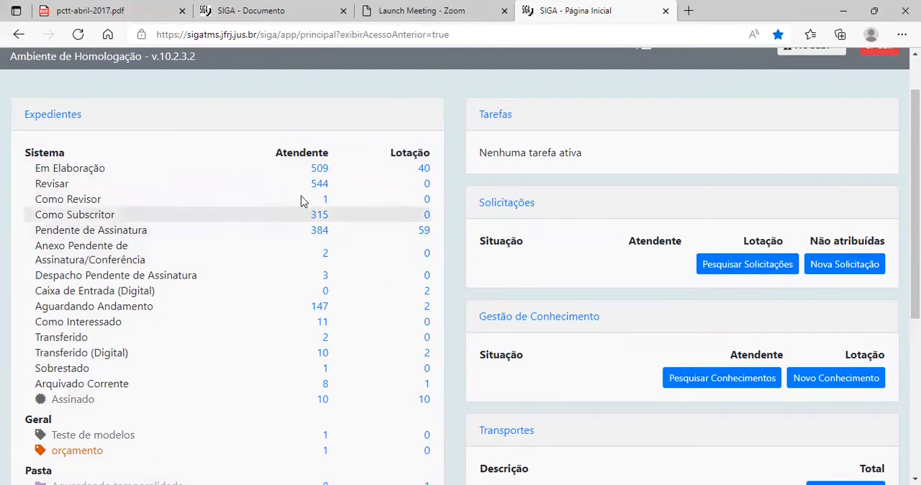
scroll(242, 156, up, 1)
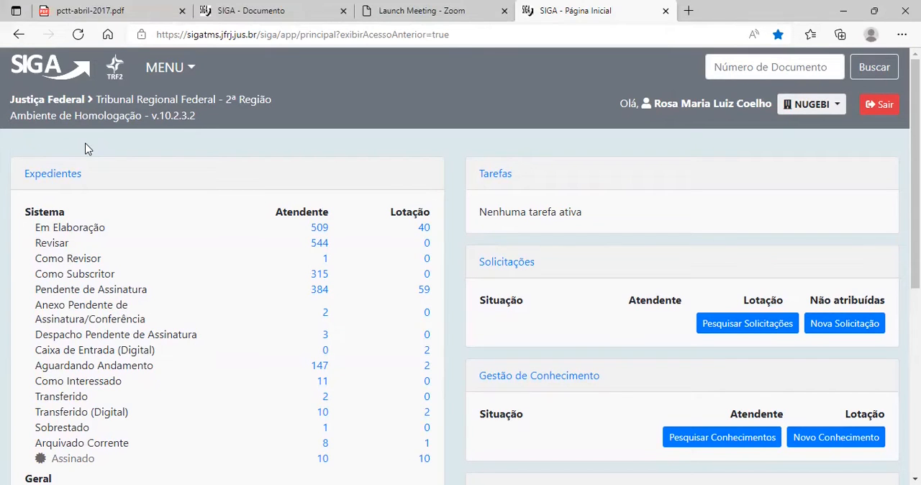
scroll(108, 173, down, 1)
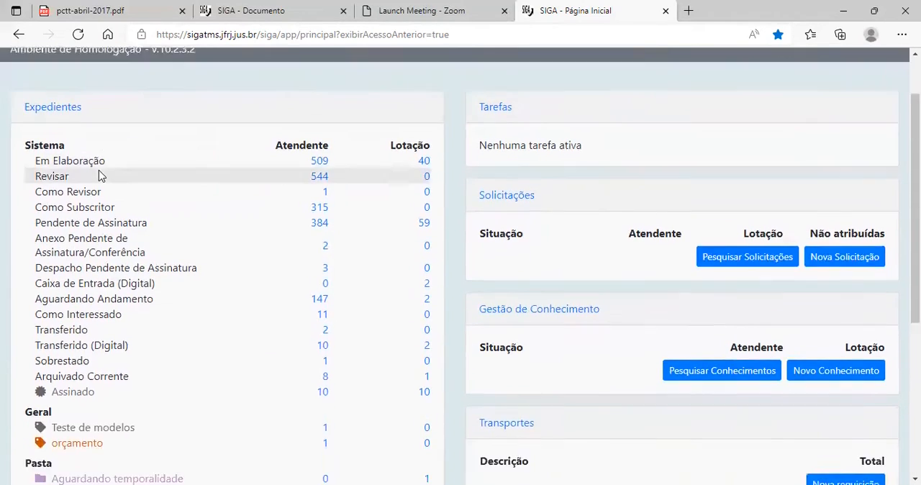
scroll(31, 114, down, 3)
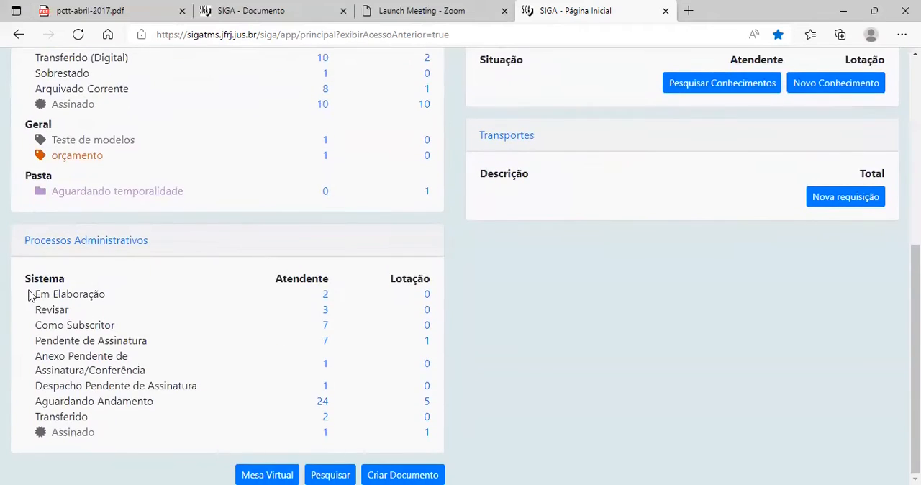
scroll(99, 405, up, 4)
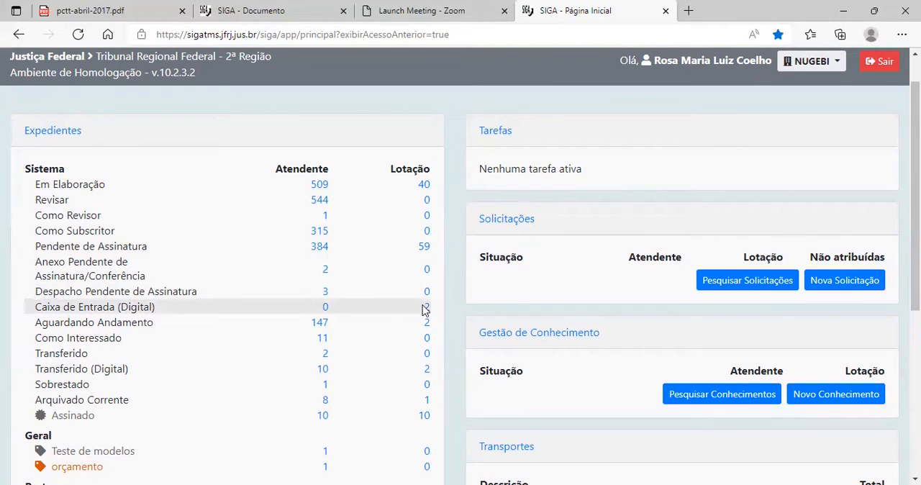
mouse_move(429, 315)
scroll(52, 338, down, 1)
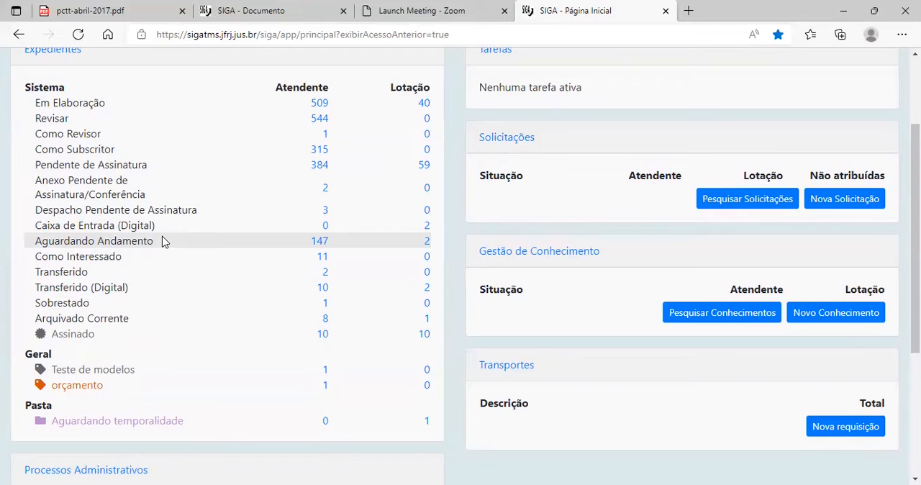
scroll(129, 259, down, 1)
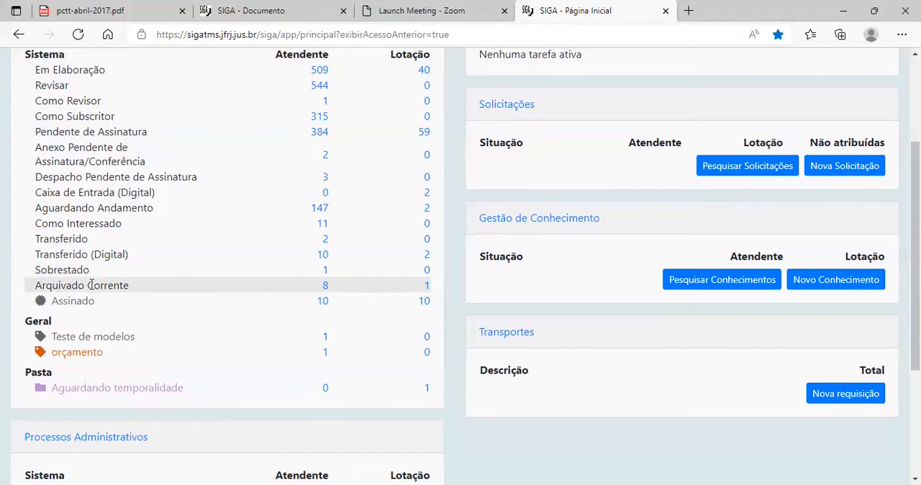
scroll(91, 285, up, 2)
scroll(130, 316, down, 1)
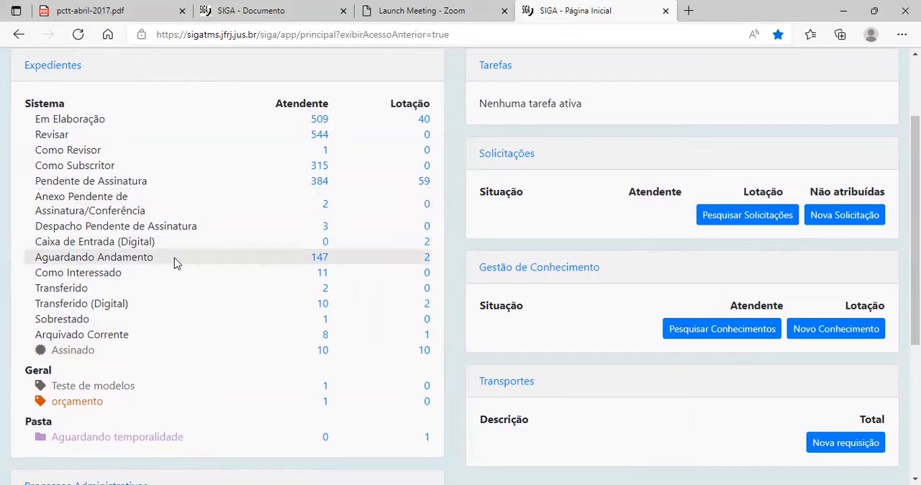
scroll(87, 320, down, 1)
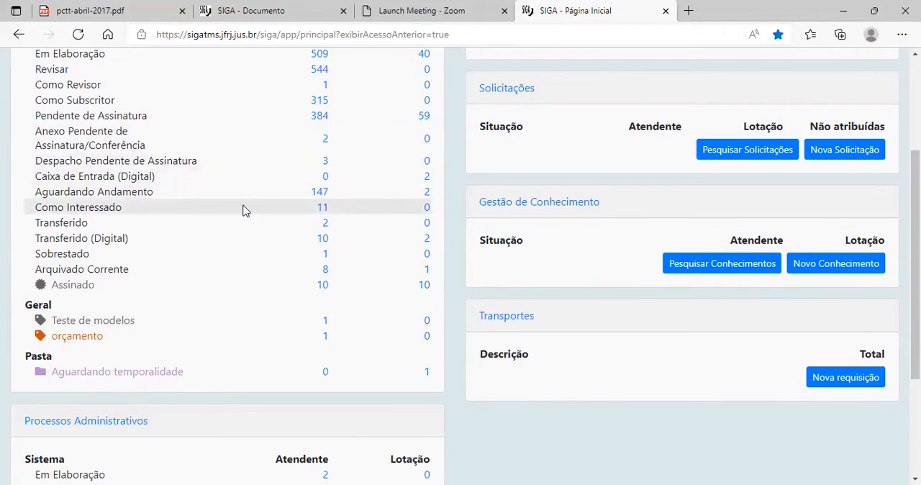
Compare the statuses listed under Processos Administrativos with those under Expedientes.
scroll(245, 208, down, 2)
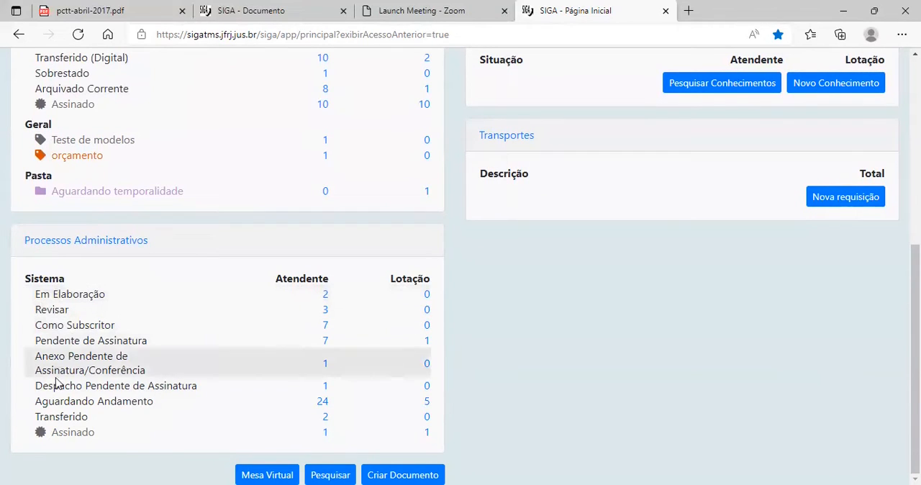
scroll(175, 346, up, 3)
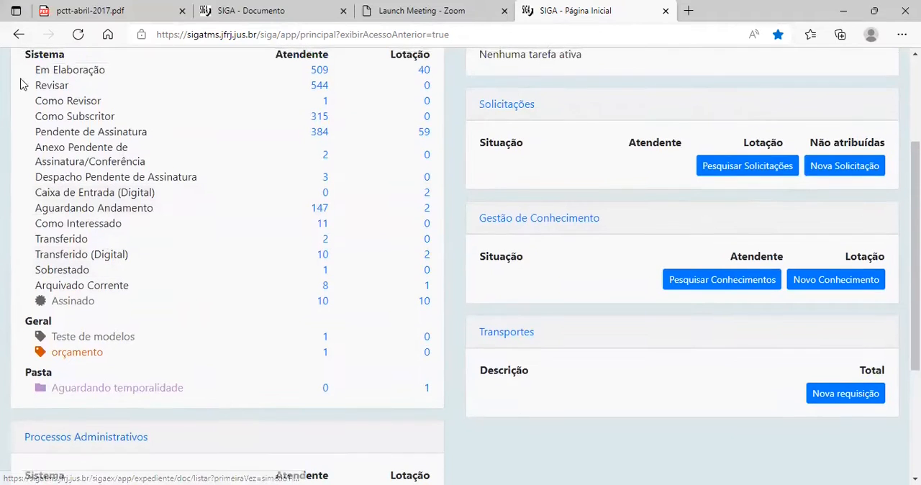
scroll(86, 130, down, 3)
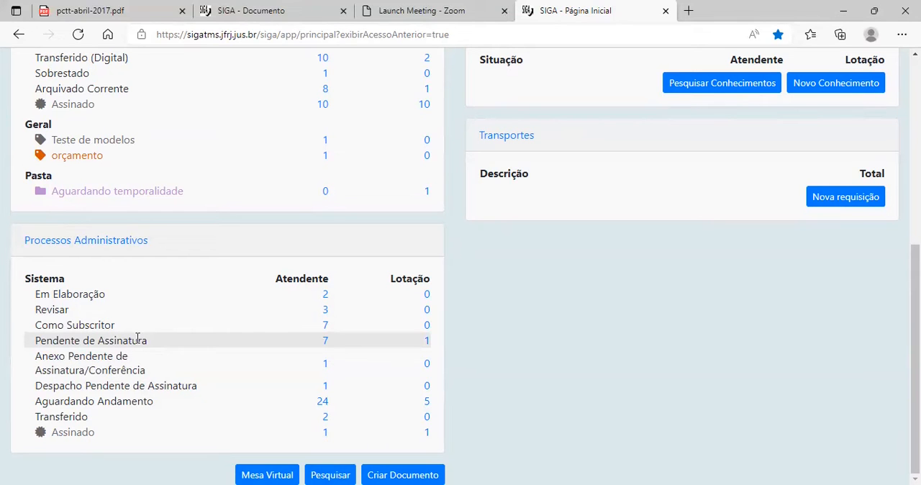
scroll(272, 278, up, 5)
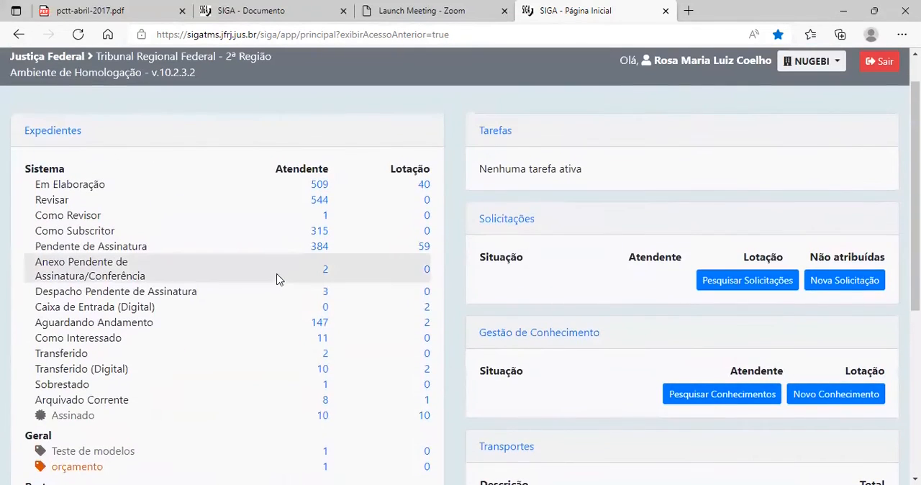
scroll(293, 291, down, 4)
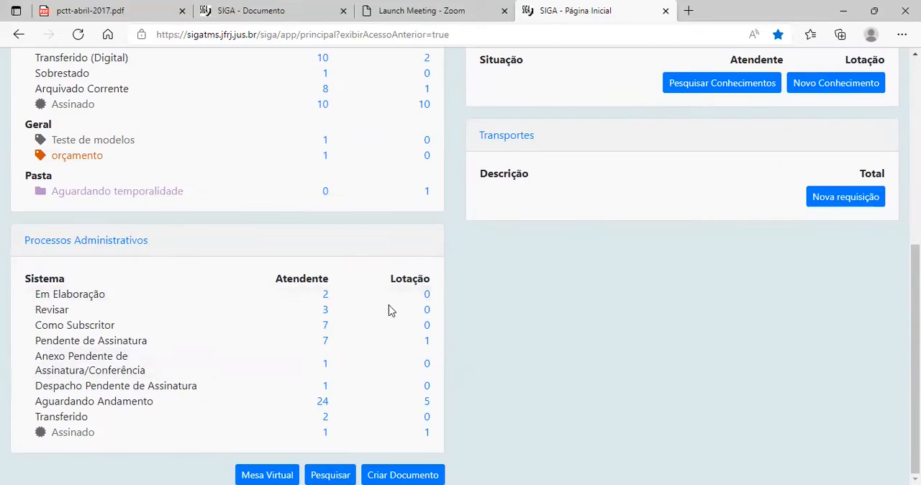
Open the Documentos module and start a new document.
scroll(391, 309, up, 3)
scroll(293, 214, up, 2)
scroll(284, 220, down, 6)
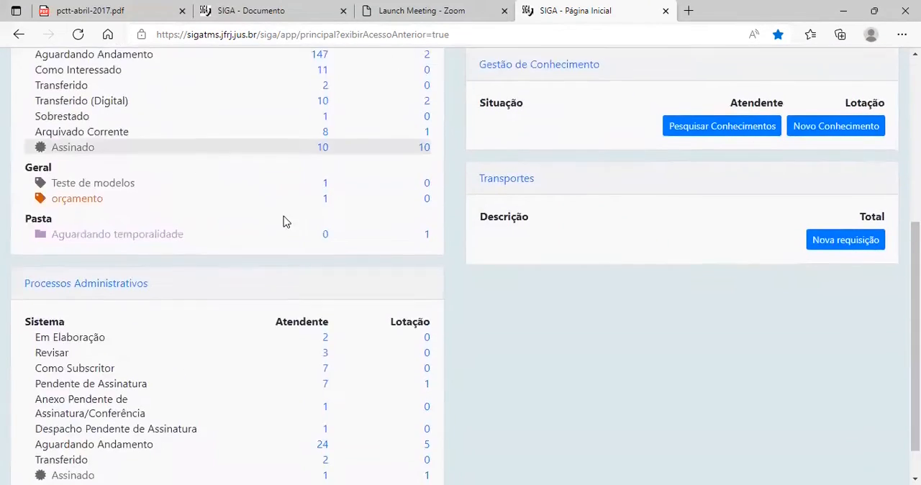
scroll(64, 129, up, 10)
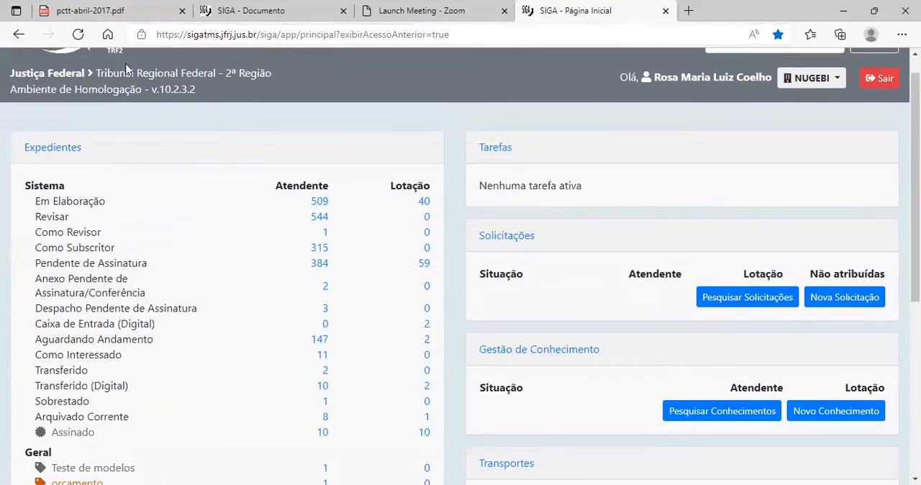
scroll(313, 369, down, 9)
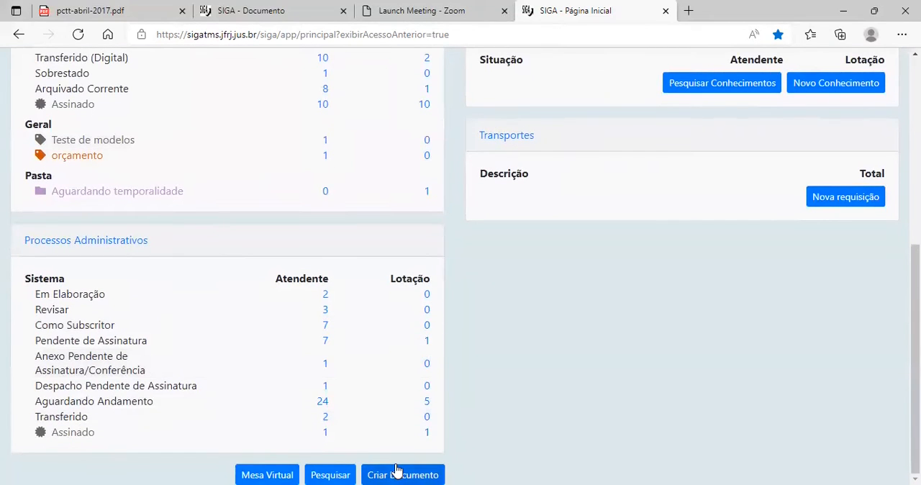
scroll(228, 194, up, 5)
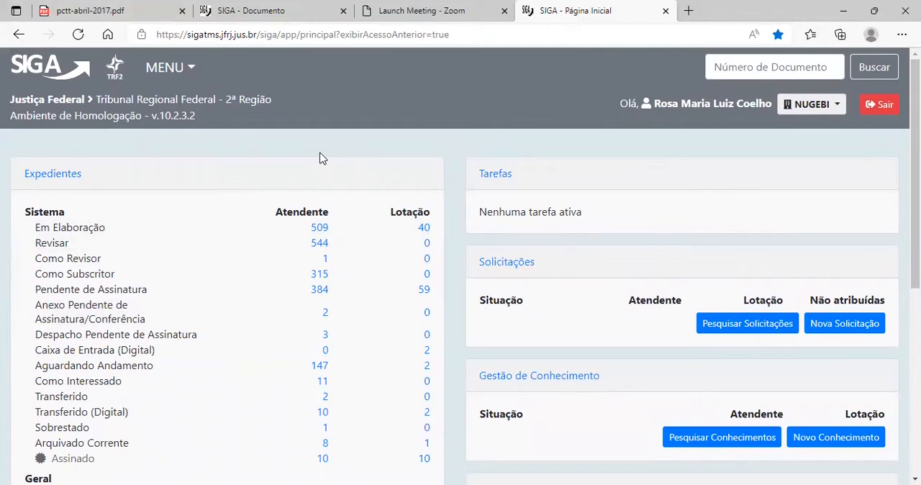
click(167, 70)
mouse_move(232, 124)
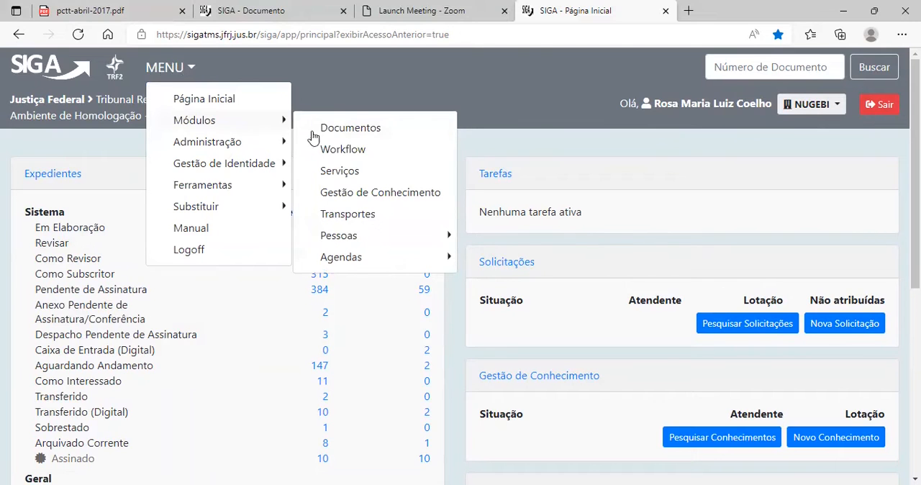
click(345, 129)
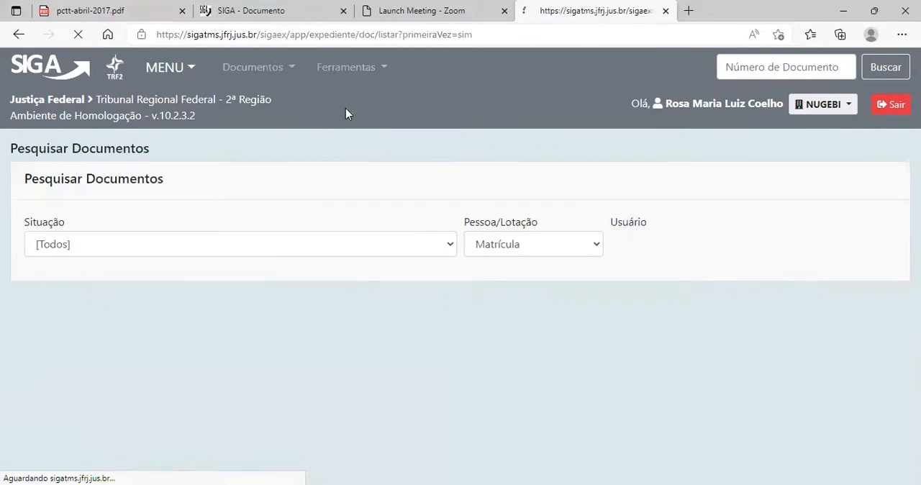
click(267, 70)
click(264, 97)
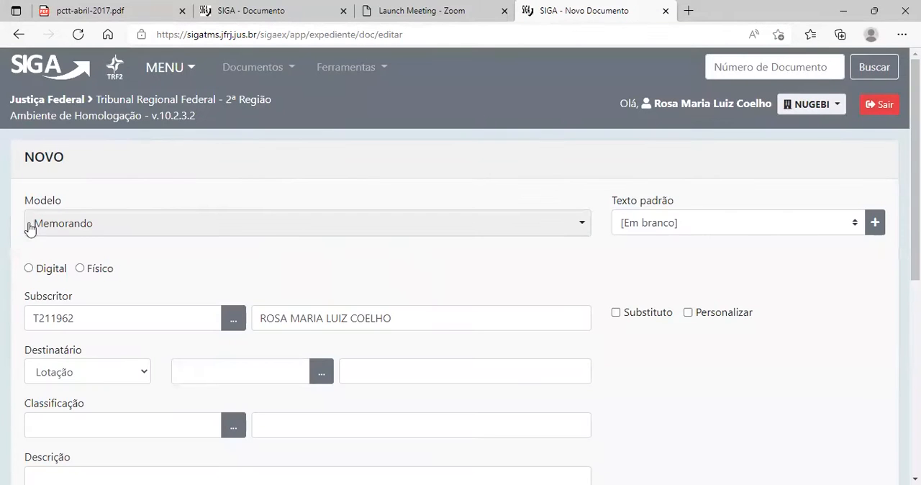
Browse the list of available document models for the new document, leaving Memorando selected.
scroll(82, 177, down, 5)
scroll(347, 351, up, 5)
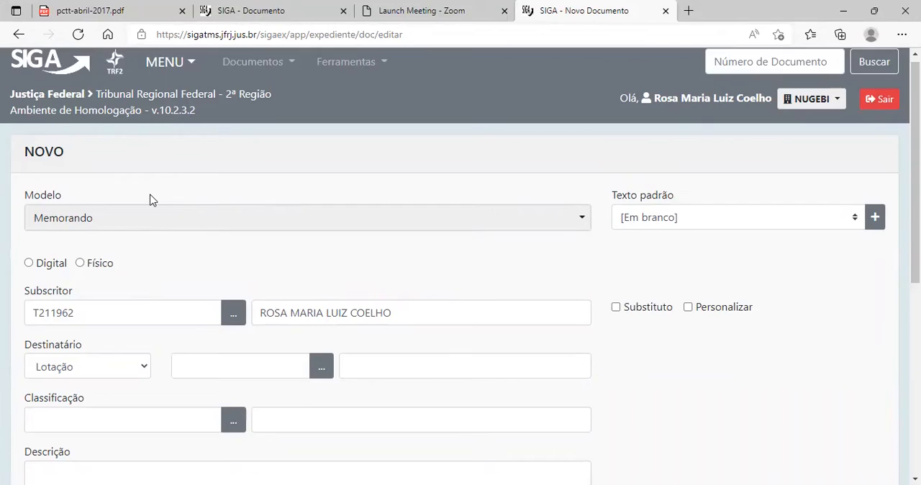
scroll(151, 199, down, 1)
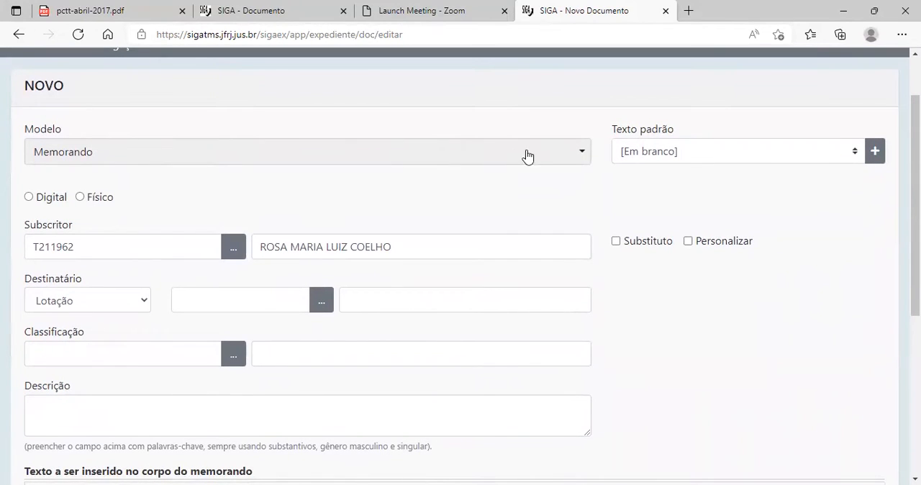
click(569, 155)
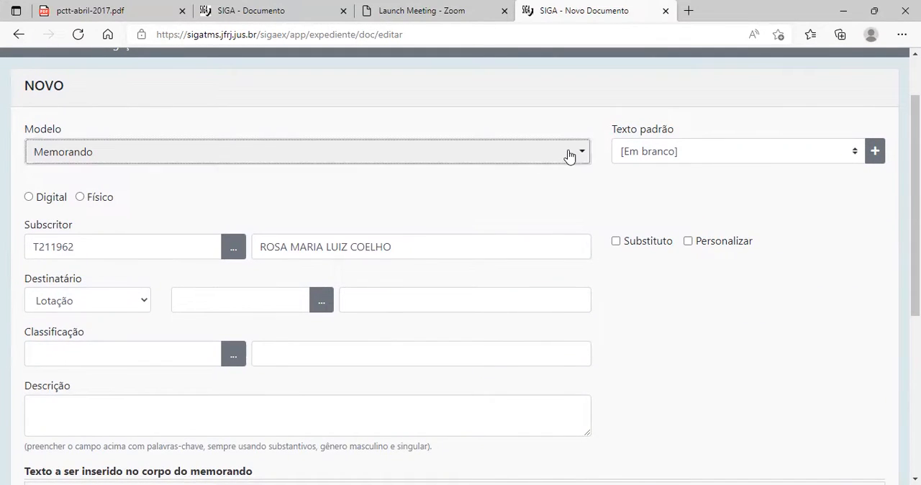
scroll(249, 269, down, 3)
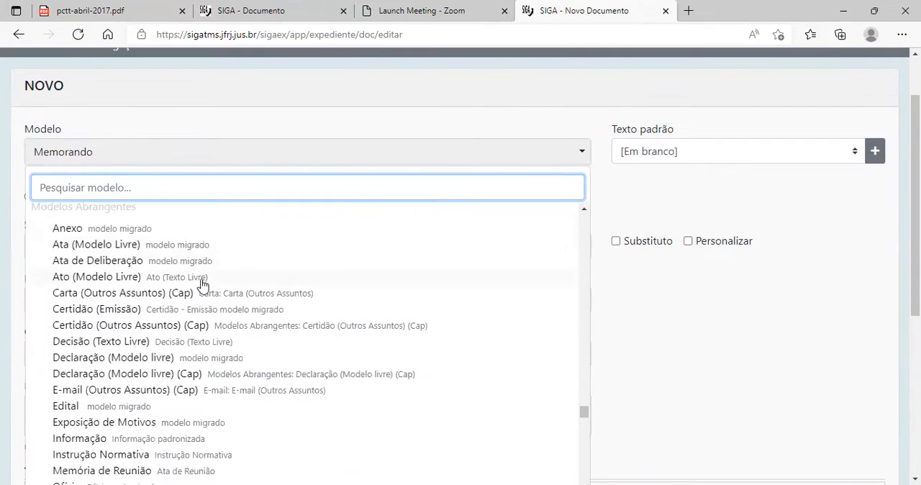
scroll(151, 239, down, 6)
scroll(226, 356, up, 10)
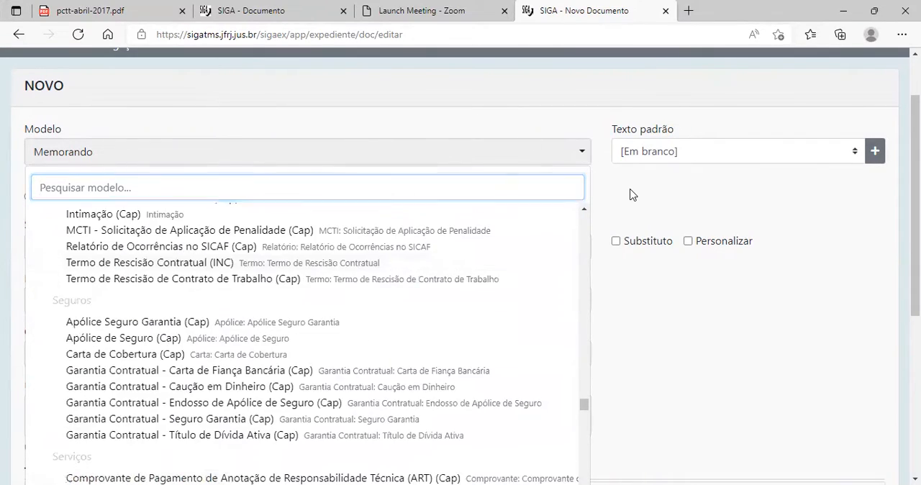
click(630, 194)
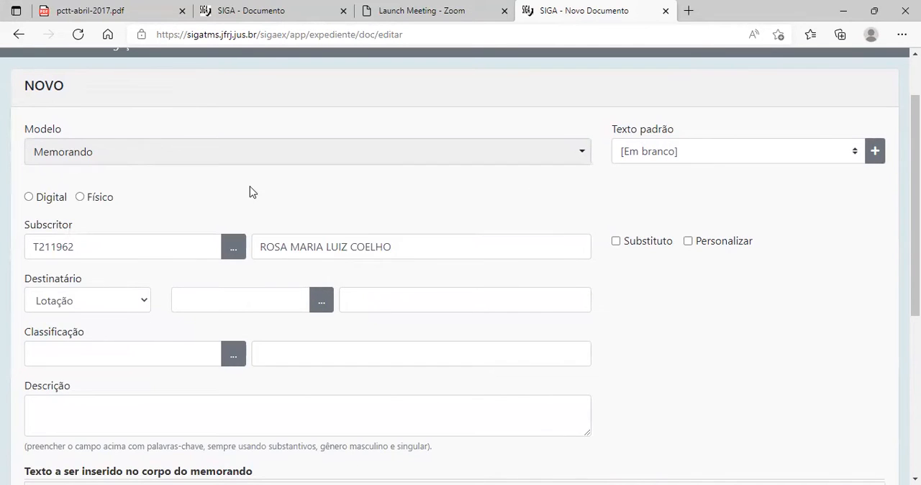
Set the new memorando's format to Digital.
scroll(250, 192, down, 1)
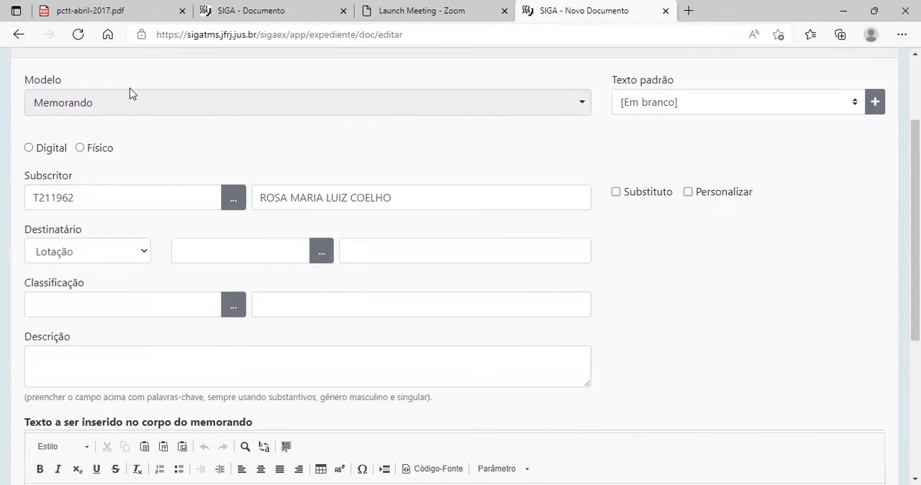
scroll(148, 80, up, 1)
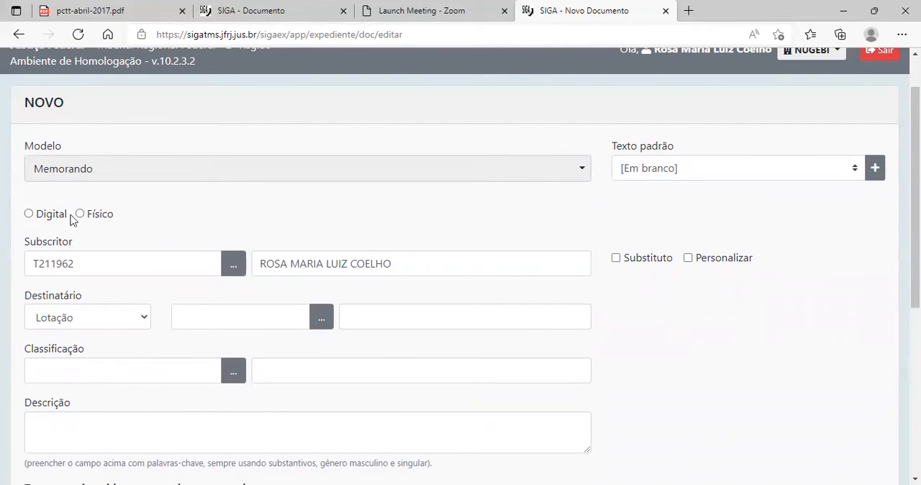
click(29, 214)
scroll(179, 220, down, 1)
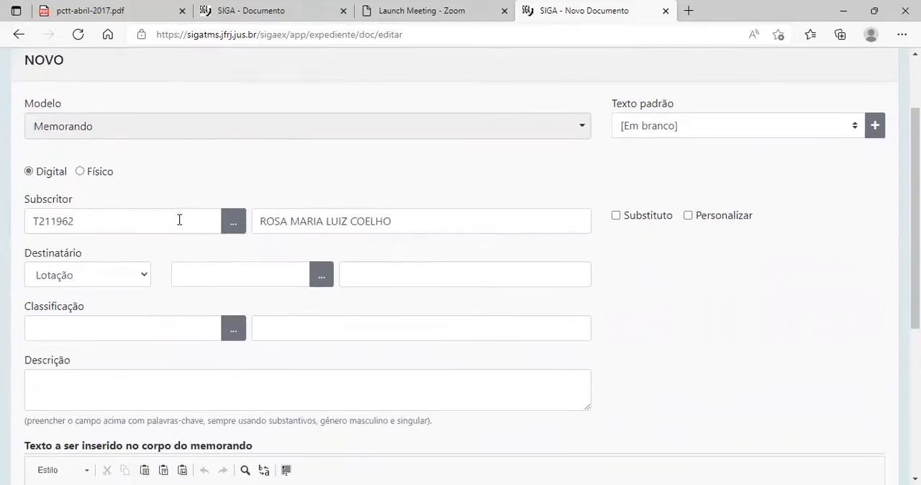
Replace the Subscritor with another employee by entering that person's name.
scroll(678, 140, up, 2)
scroll(302, 255, down, 2)
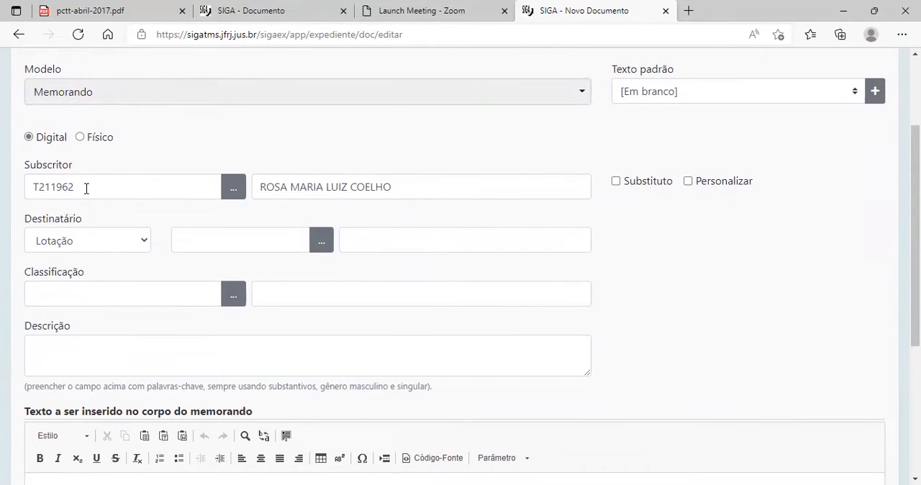
drag(87, 188, 5, 185)
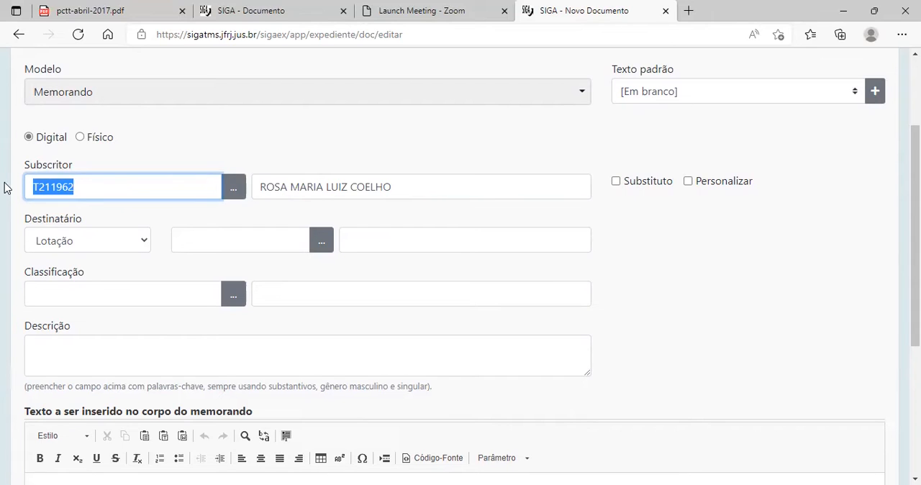
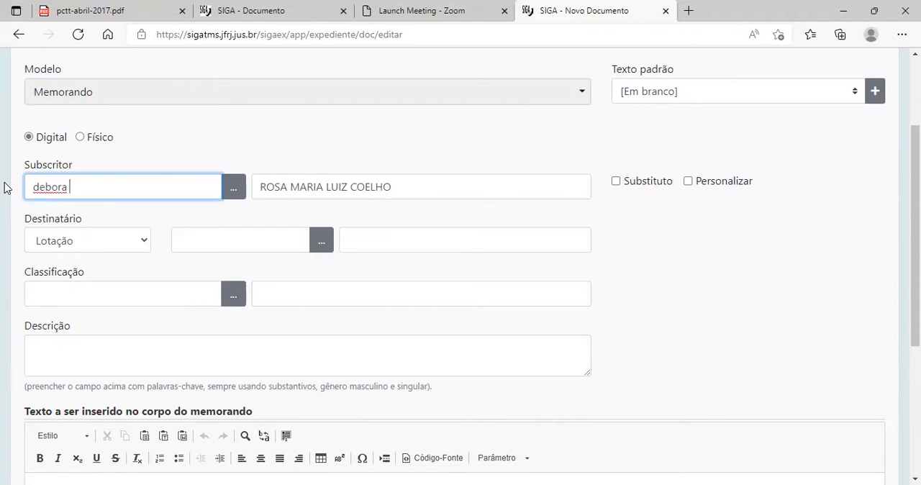
key(Tab)
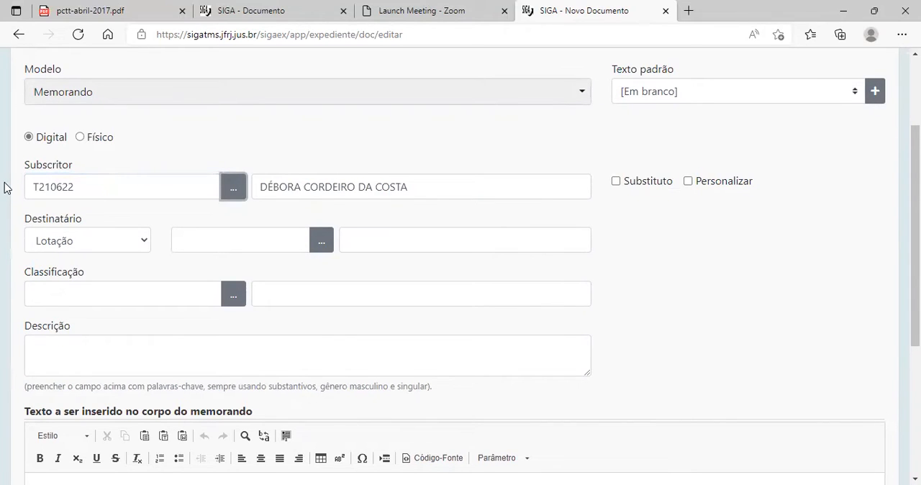
Restore the original Subscritor by entering that employee's registration number.
scroll(561, 193, up, 1)
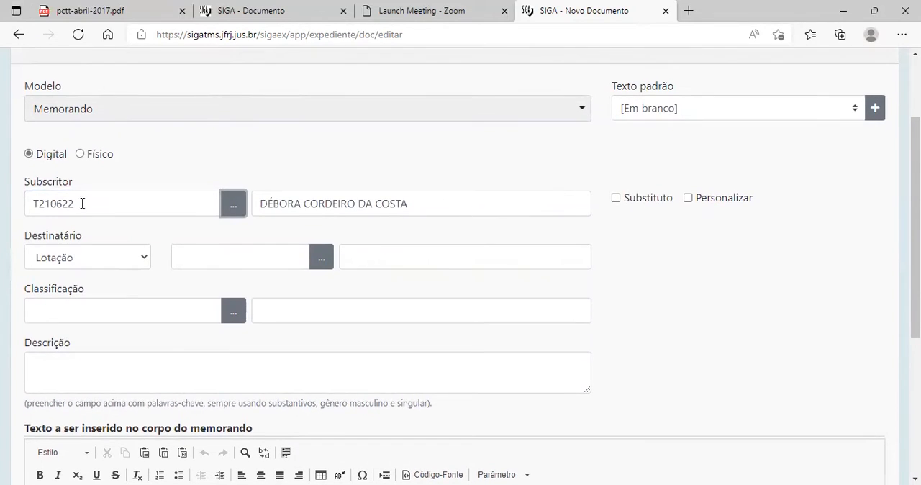
drag(82, 204, 4, 211)
text(t2)
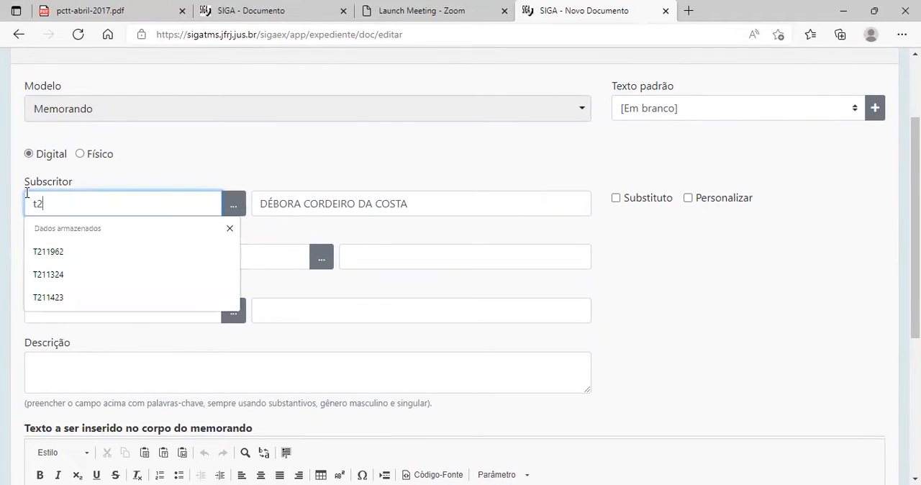
text(11962)
key(Tab)
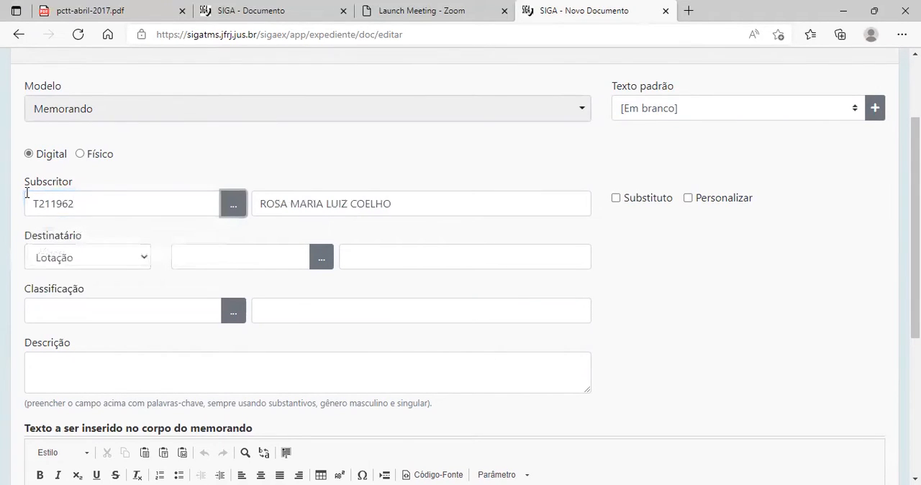
Change the Destinatário type to Matrícula.
click(137, 258)
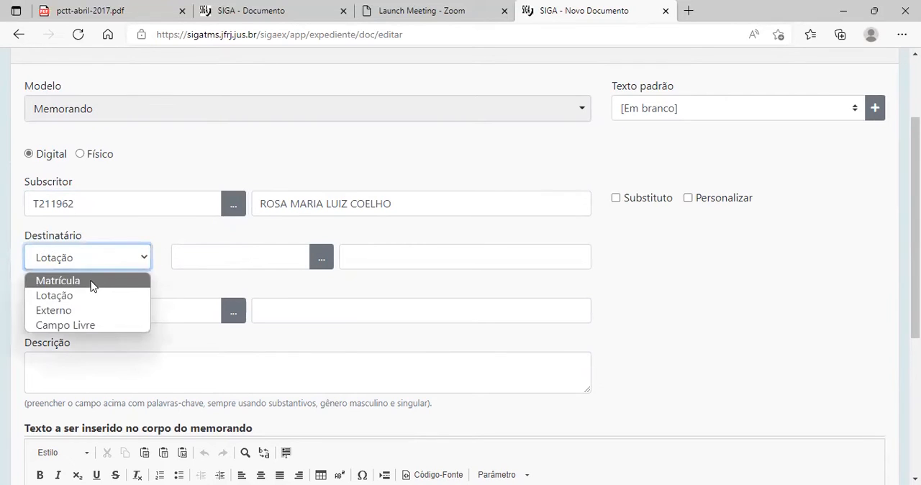
click(92, 281)
scroll(229, 217, down, 2)
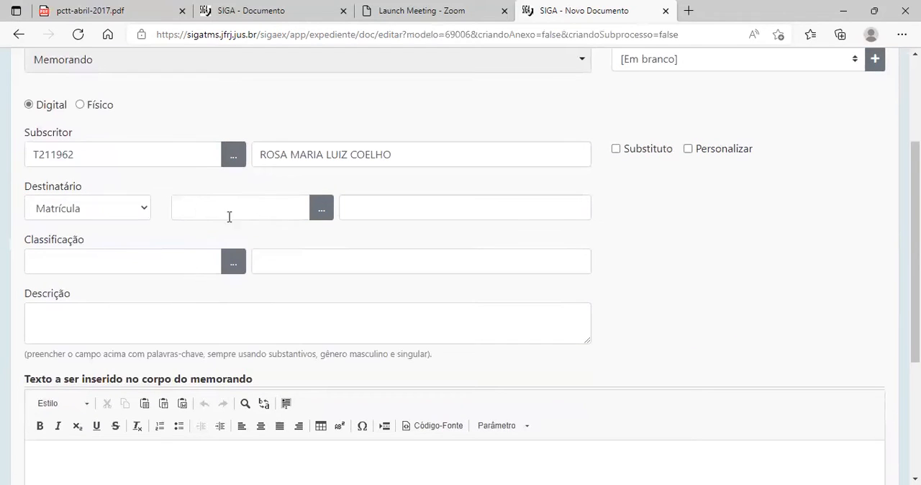
Set the Destinatário type to Lotação and enter the unit SAT as the recipient.
click(142, 209)
click(100, 243)
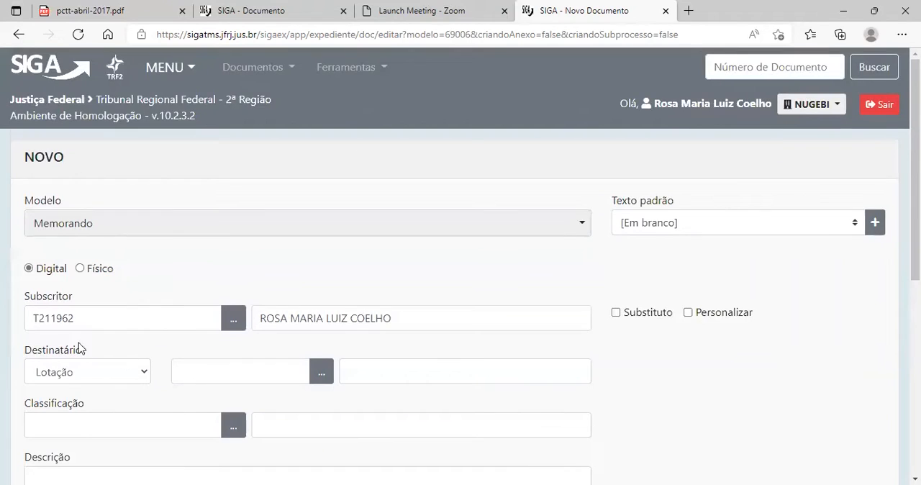
scroll(80, 348, down, 2)
click(183, 240)
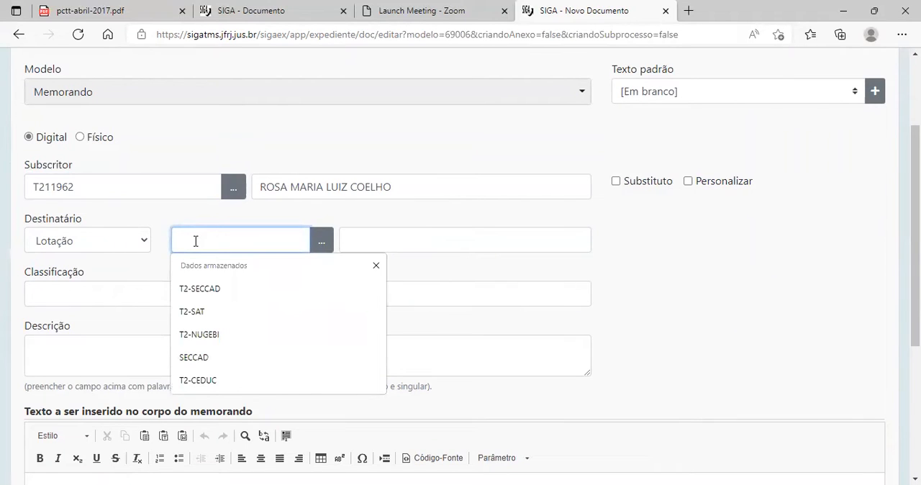
text(sat)
key(Tab)
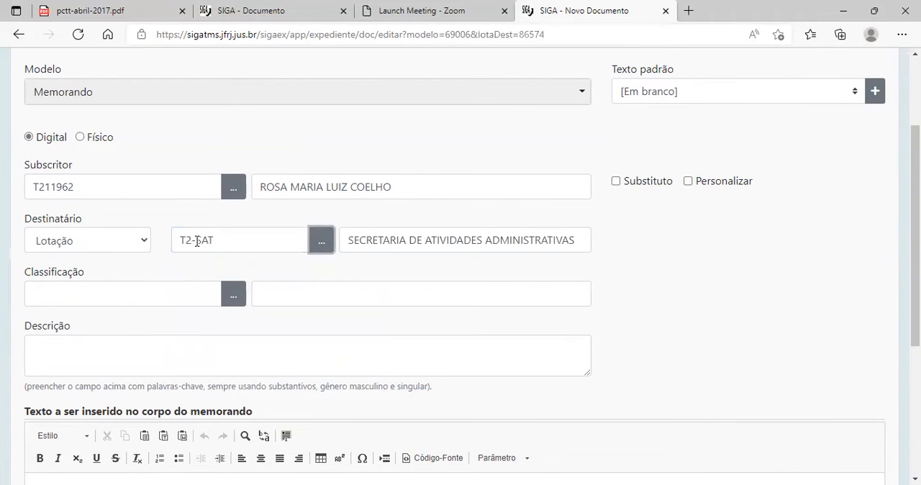
Set the memorando's Classificação to 40.07.01.03.
scroll(190, 238, down, 1)
click(60, 178)
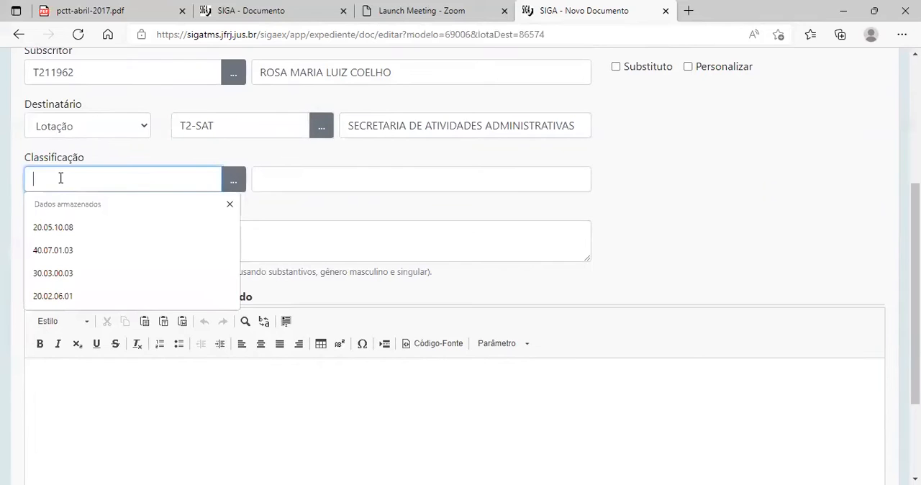
click(712, 233)
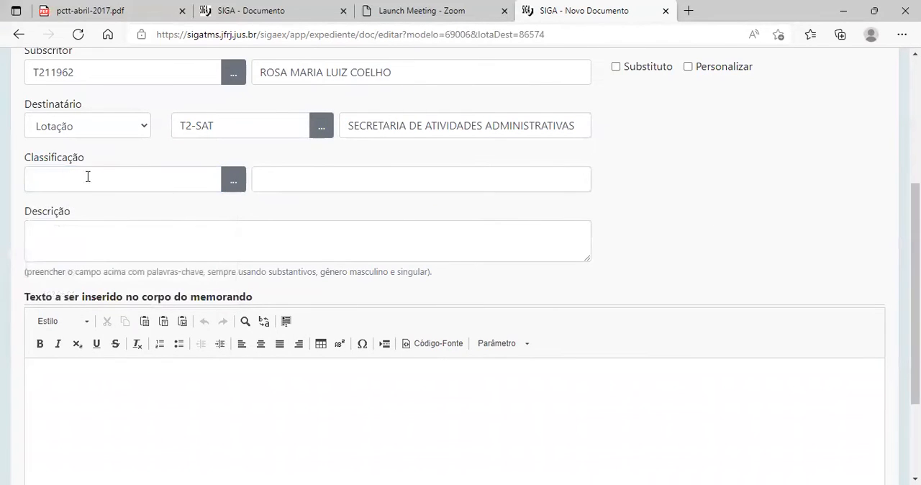
click(48, 184)
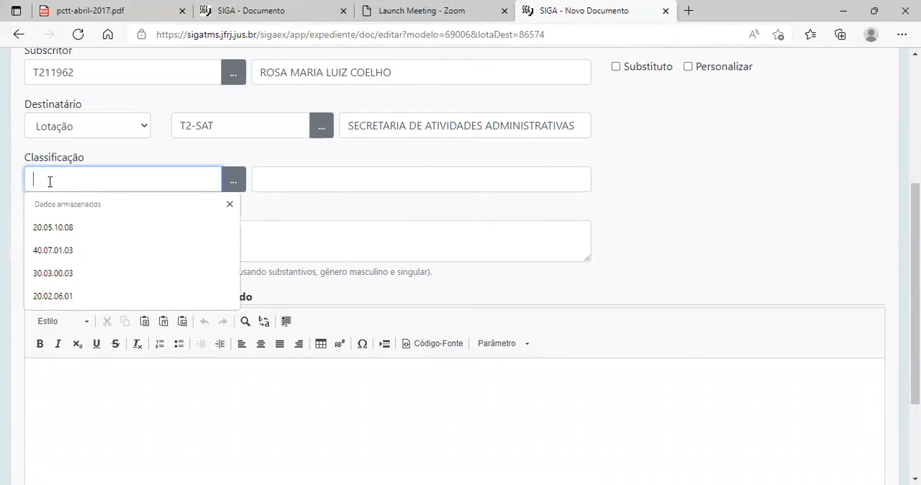
click(392, 254)
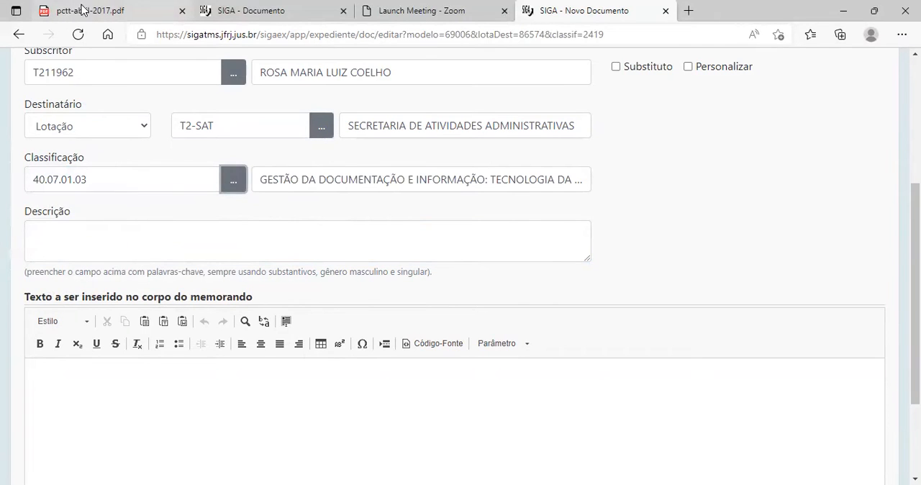
Switch to pctt-abril-2017.pdf and examine the classification plan's Codificação and Atividade columns.
click(94, 12)
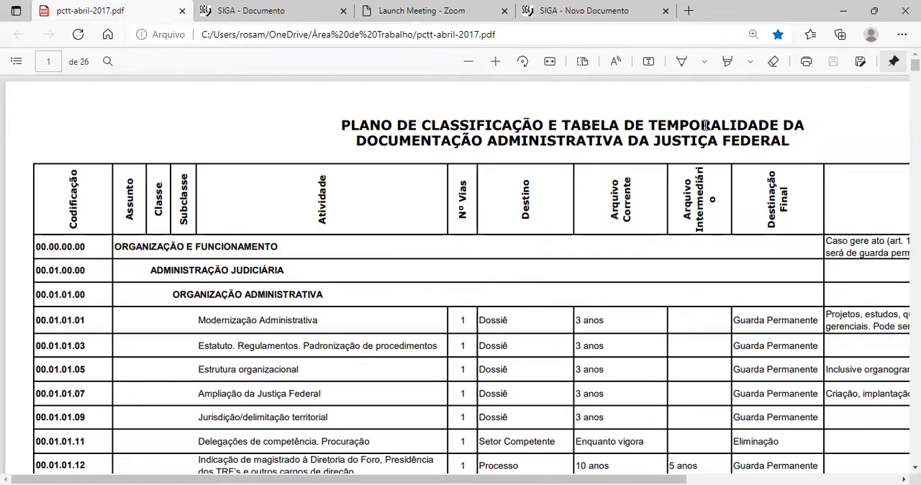
scroll(561, 235, down, 4)
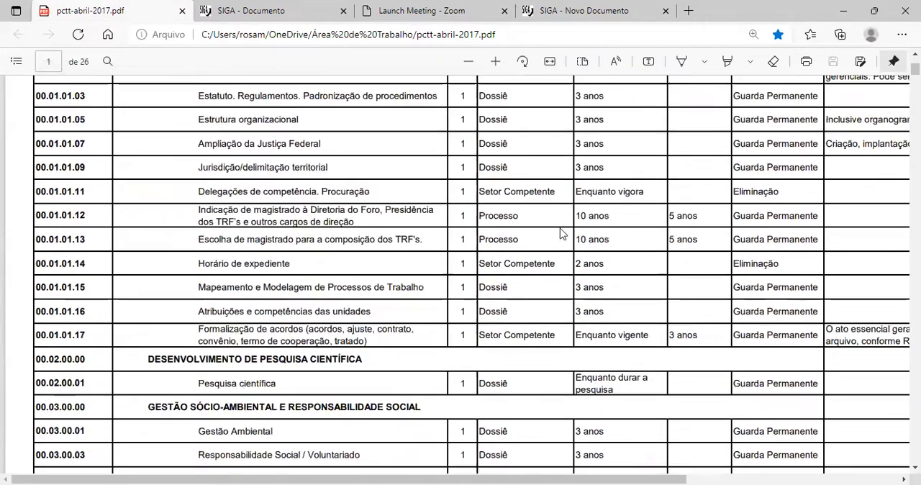
scroll(561, 233, up, 4)
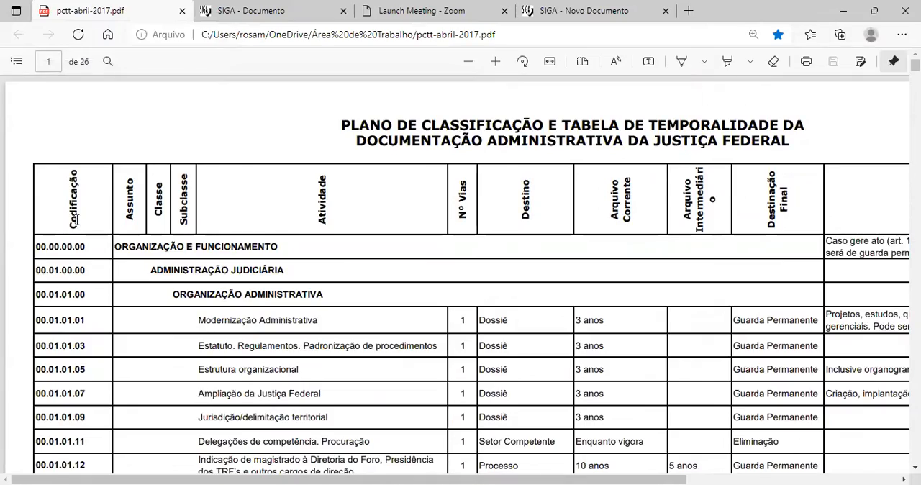
Examine how the classification plan organizes its codes and activities across the first two pages.
scroll(74, 224, down, 6)
scroll(74, 220, down, 9)
scroll(96, 175, up, 8)
scroll(96, 175, up, 10)
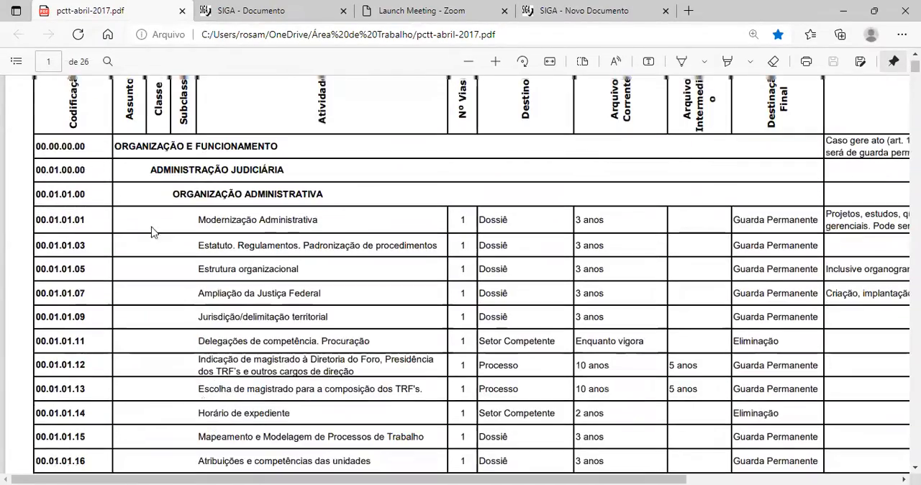
scroll(403, 242, down, 2)
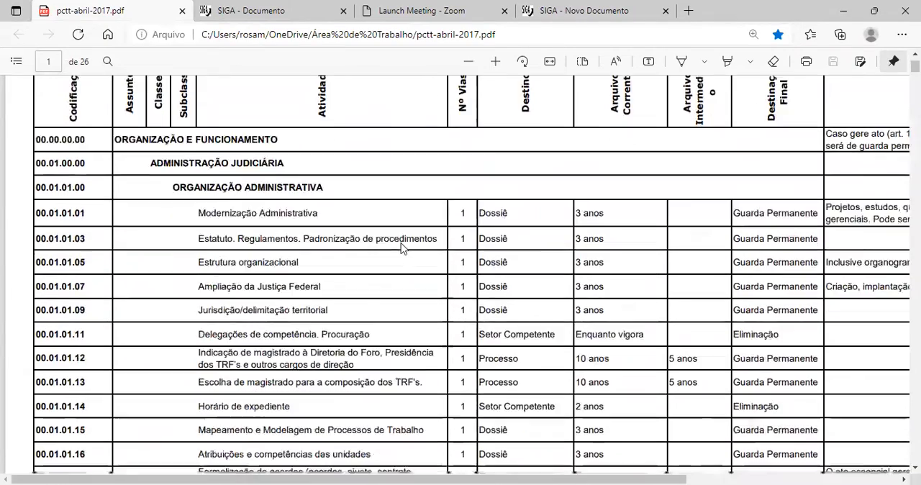
scroll(409, 236, down, 1)
scroll(484, 223, up, 1)
scroll(164, 232, down, 10)
scroll(117, 319, down, 5)
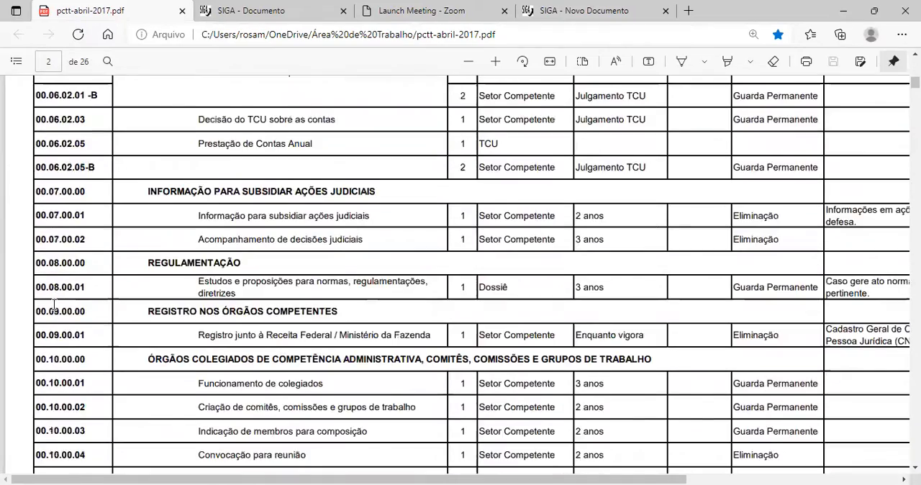
scroll(609, 106, up, 10)
scroll(609, 107, up, 4)
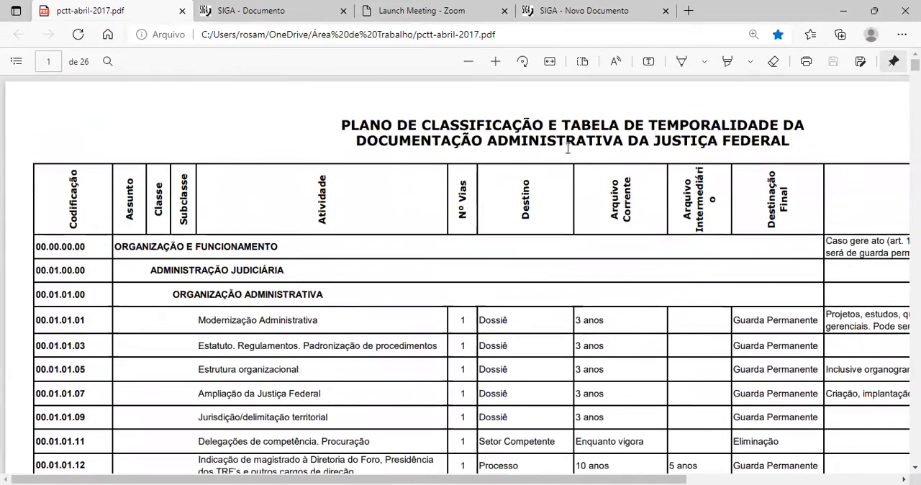
scroll(464, 337, down, 1)
scroll(590, 261, down, 1)
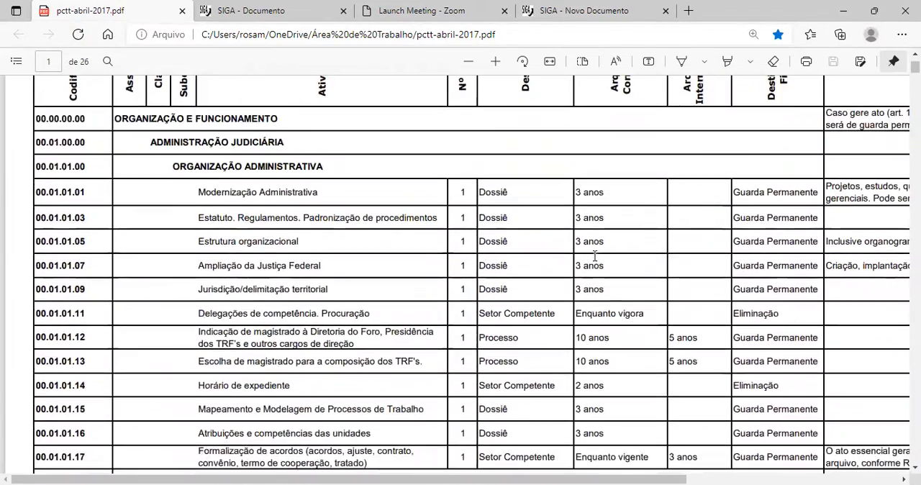
Examine the Arquivo Corrente retention periods and the Destinação Final of the activities on the plan's first page.
scroll(103, 354, up, 2)
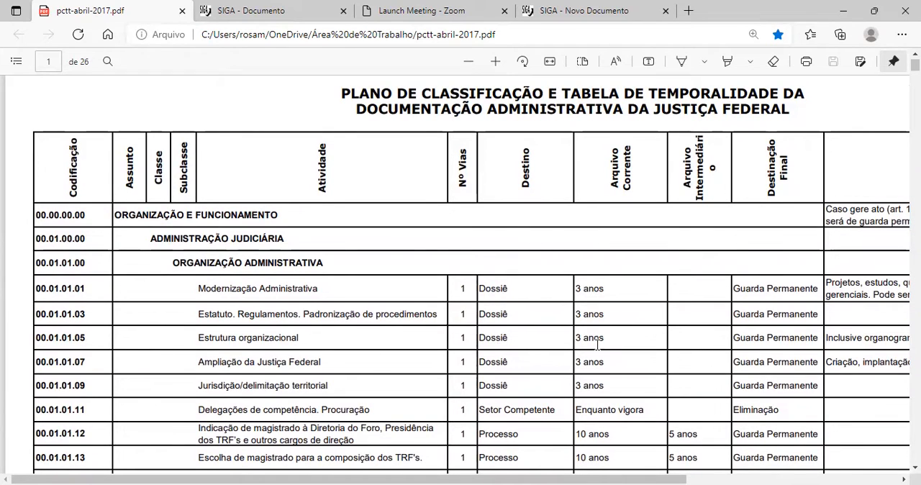
drag(577, 339, 619, 349)
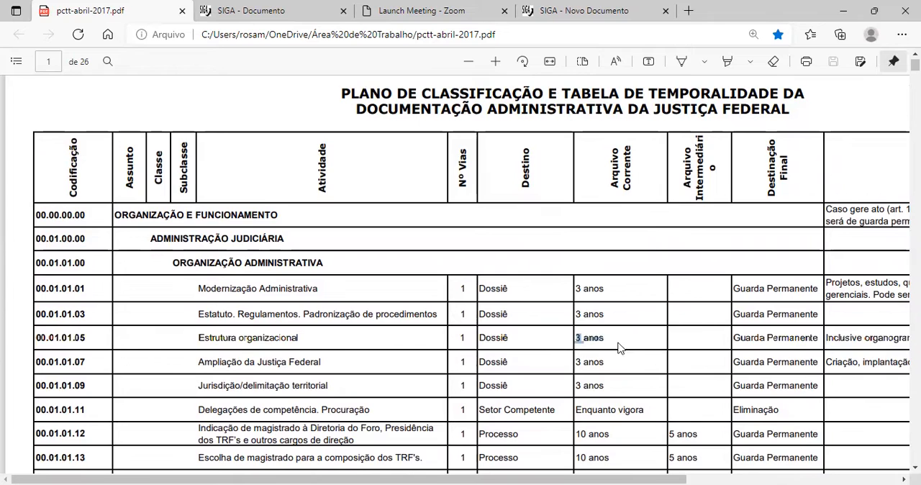
scroll(792, 151, up, 1)
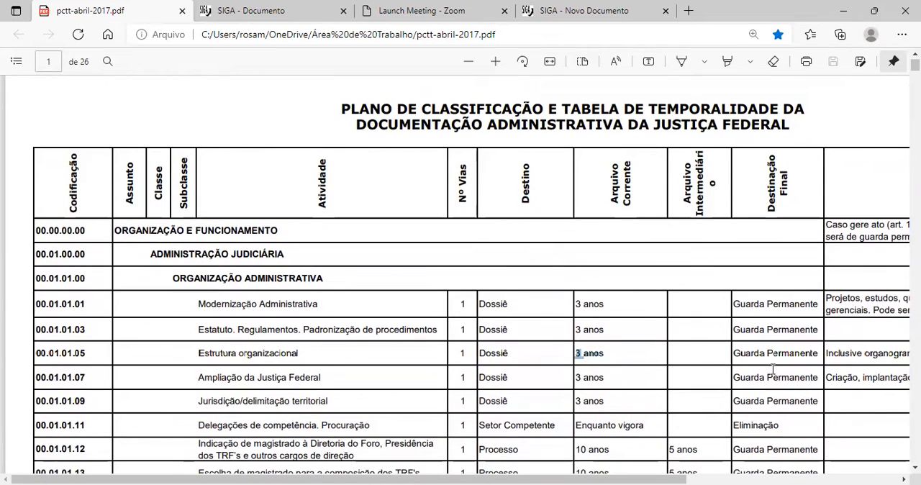
click(592, 355)
drag(609, 353, 571, 353)
click(613, 358)
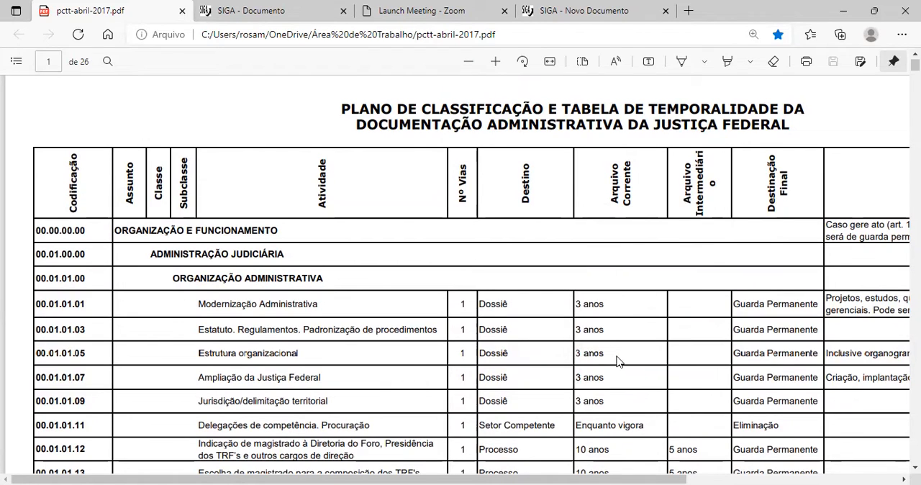
scroll(790, 359, down, 3)
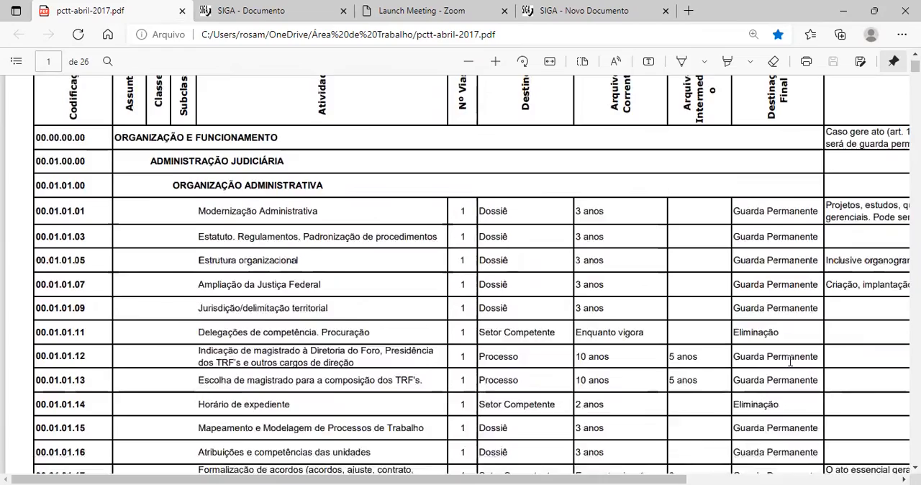
scroll(799, 358, up, 2)
scroll(801, 359, down, 8)
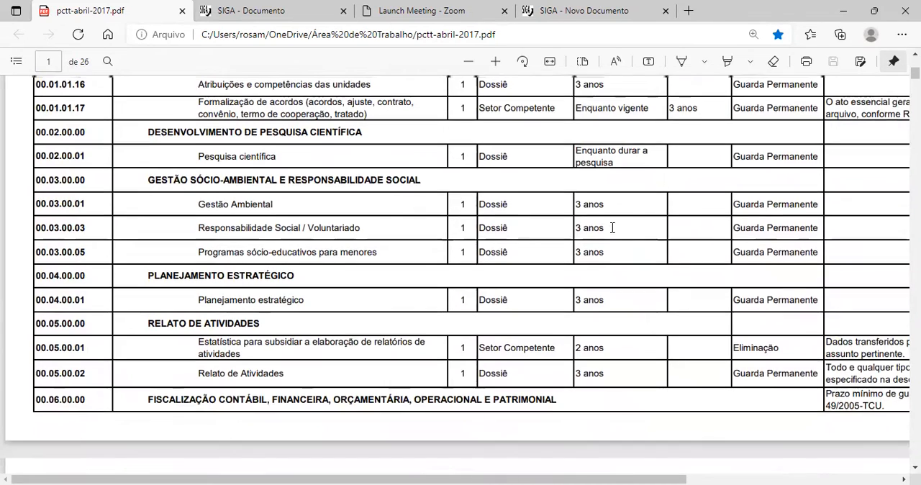
scroll(612, 234, up, 5)
scroll(613, 239, down, 5)
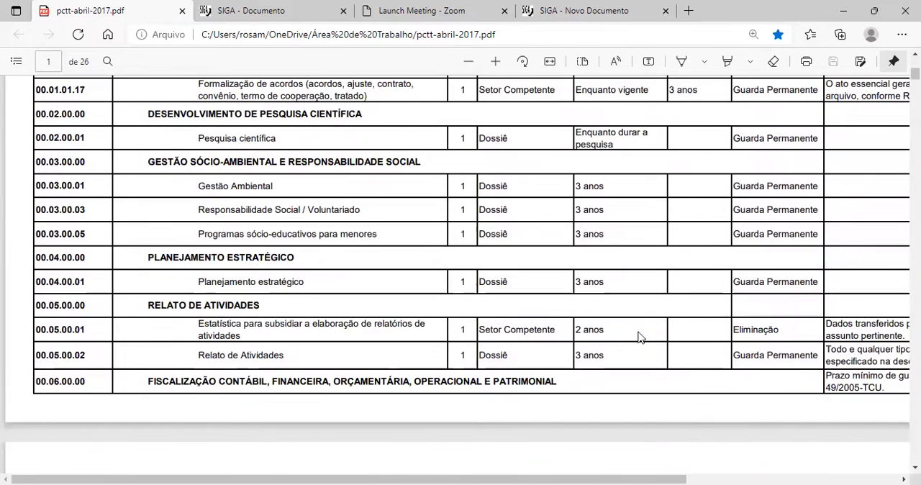
drag(576, 330, 606, 330)
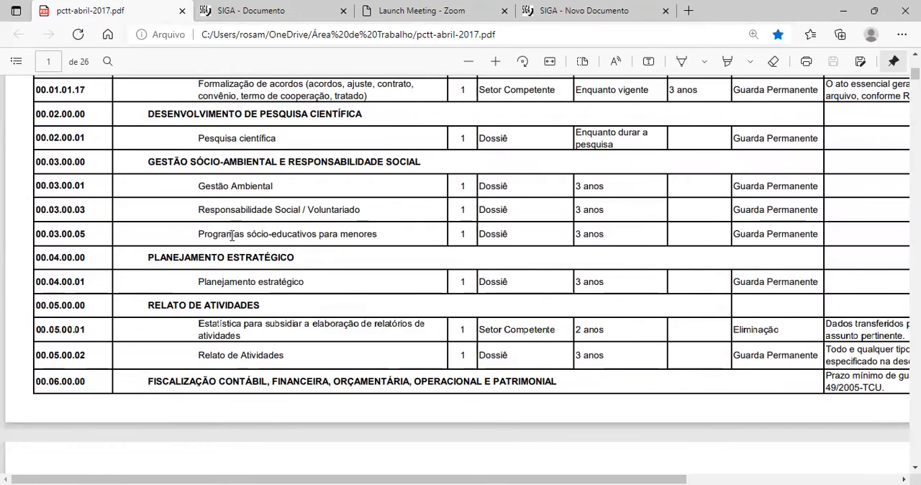
Look through the Codificação column from the start of the plan down to the 00.10.00.00 section on page 2.
scroll(24, 267, down, 2)
scroll(72, 211, up, 5)
scroll(71, 211, up, 4)
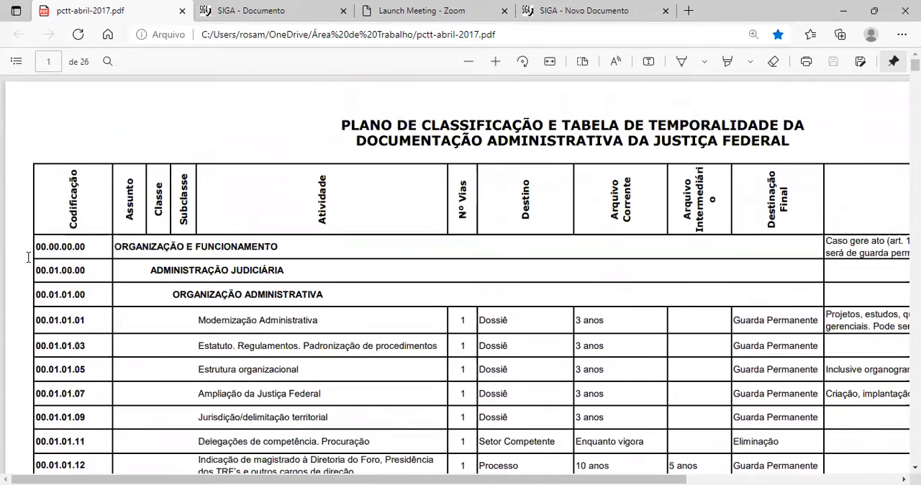
scroll(74, 246, down, 5)
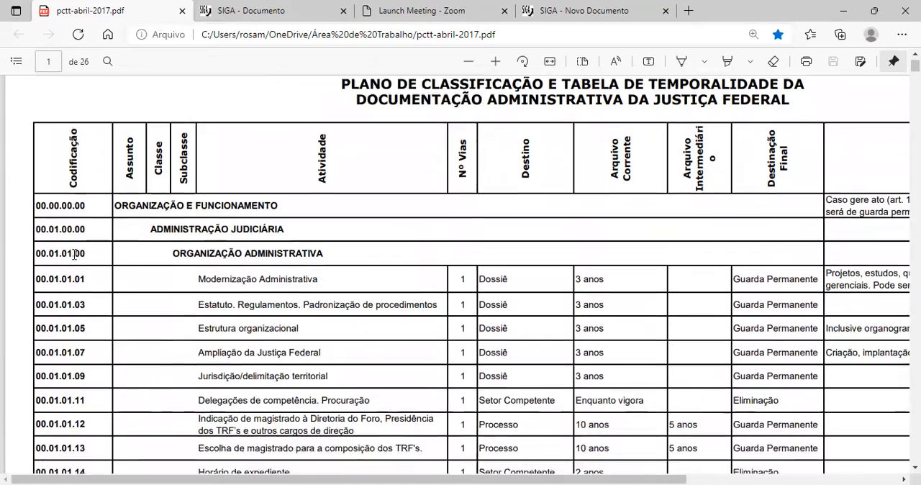
scroll(73, 247, down, 4)
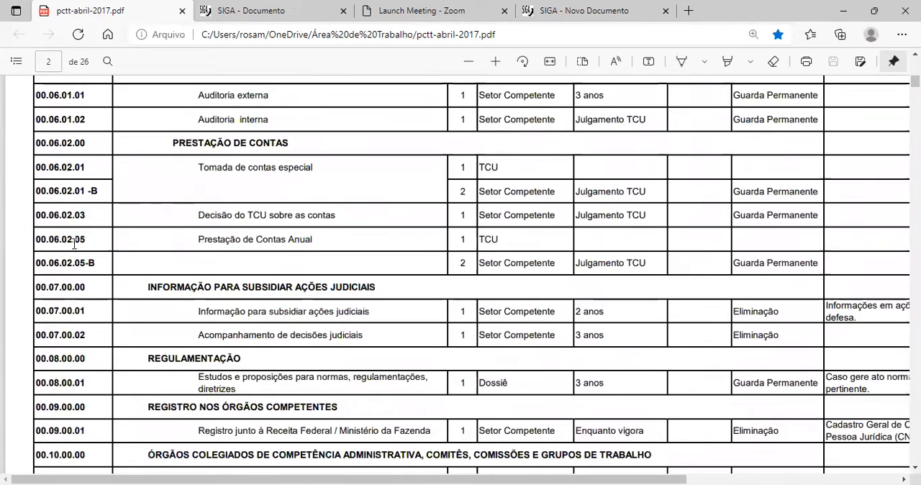
scroll(74, 244, down, 2)
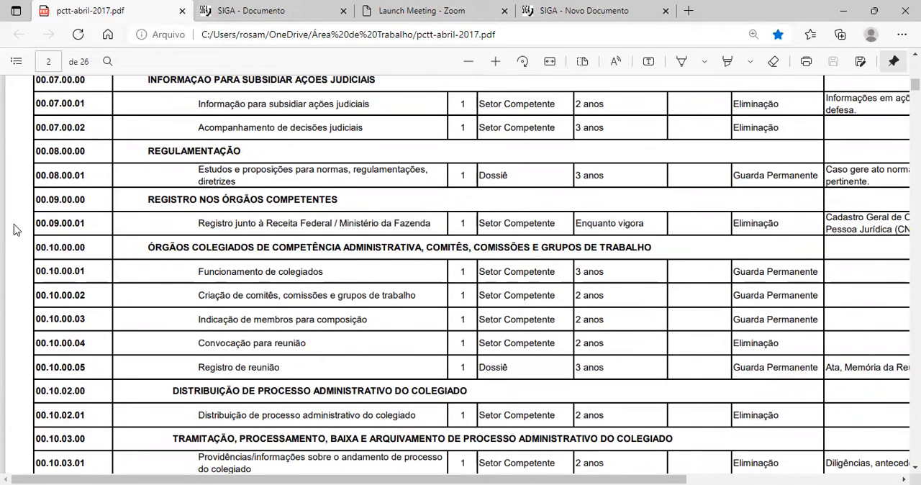
Switch to the SIGA document and review the existing memorando's status line and available actions.
click(214, 7)
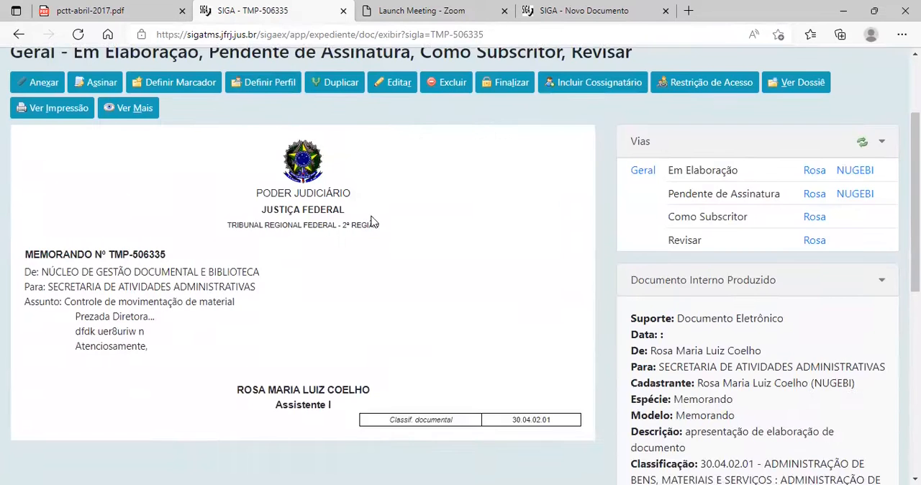
scroll(395, 233, up, 2)
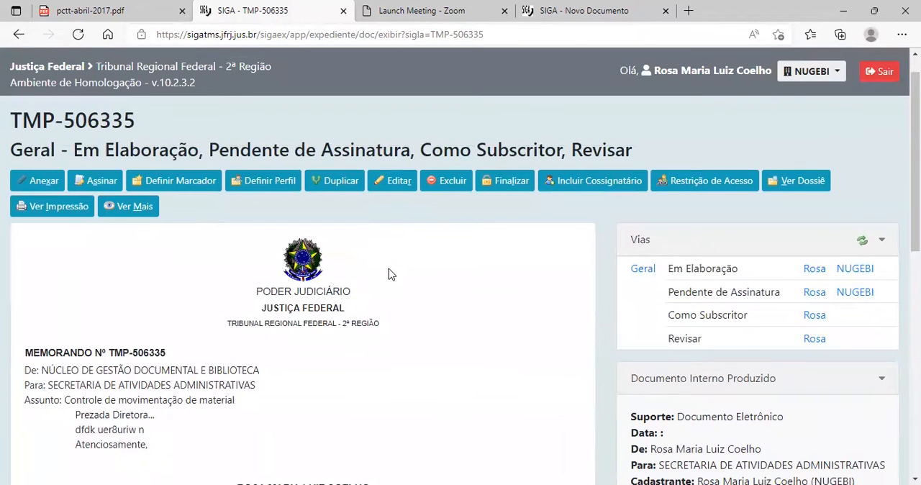
scroll(390, 274, up, 1)
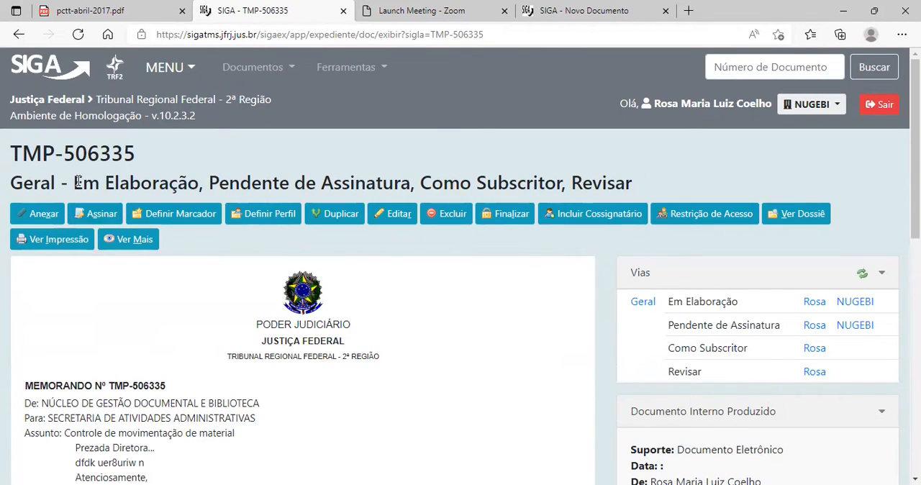
drag(78, 182, 85, 183)
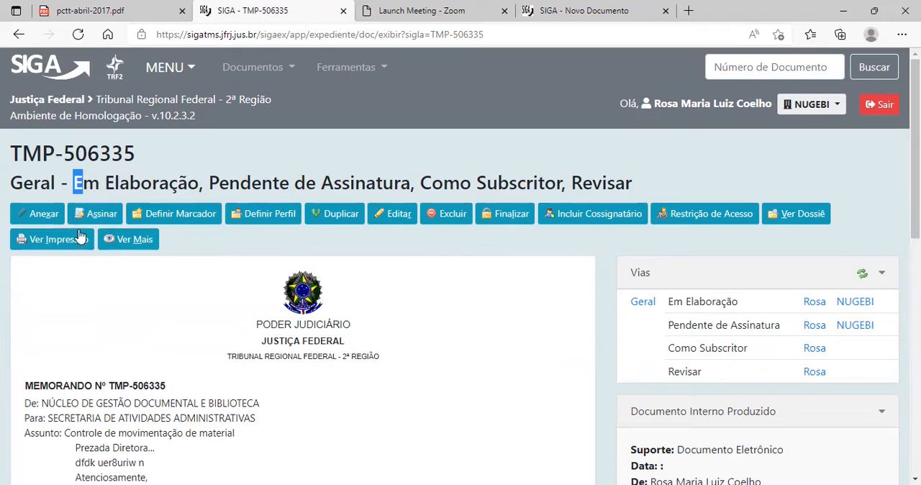
click(196, 154)
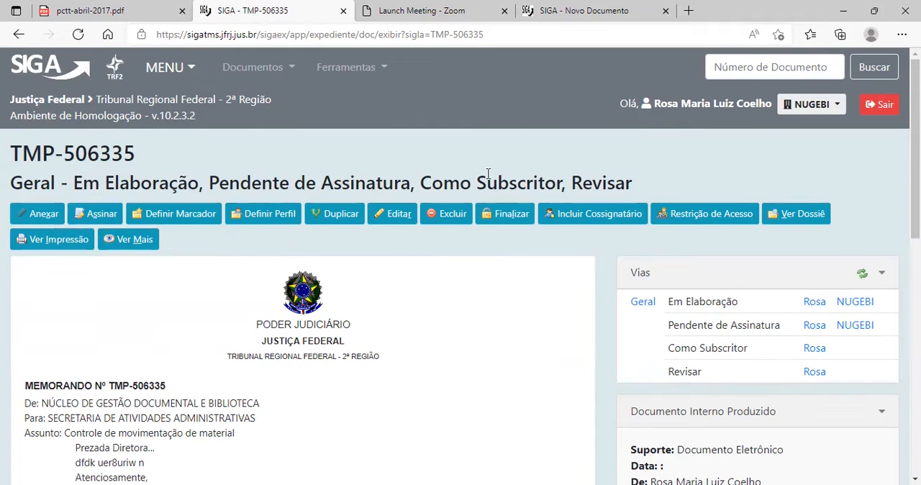
scroll(465, 344, down, 1)
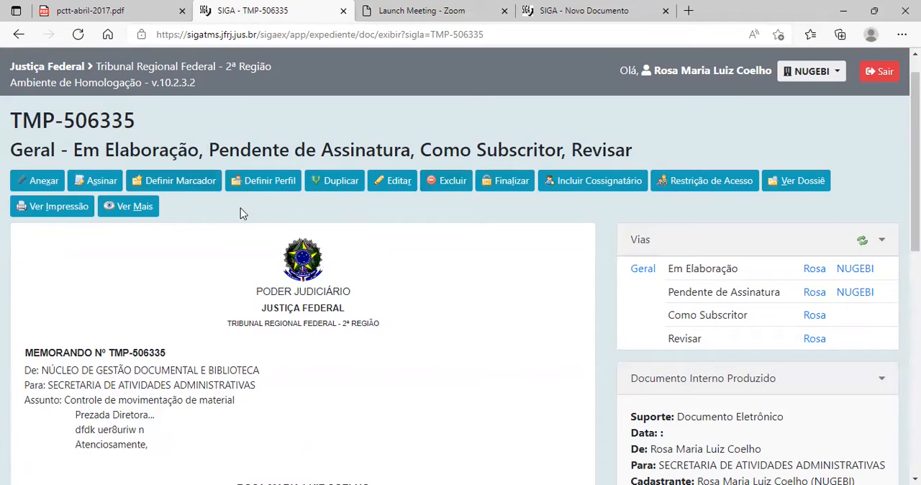
Define a profile on the memorando, linking the responsible person as Interessado.
click(261, 181)
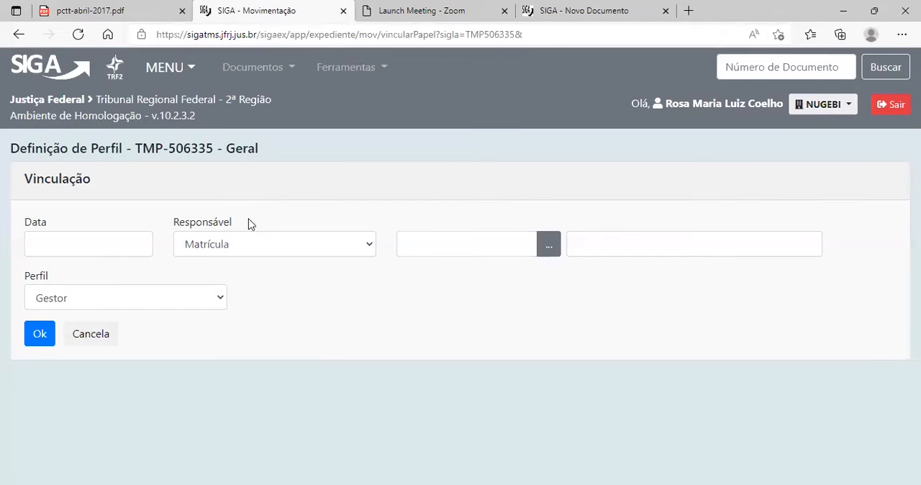
click(183, 306)
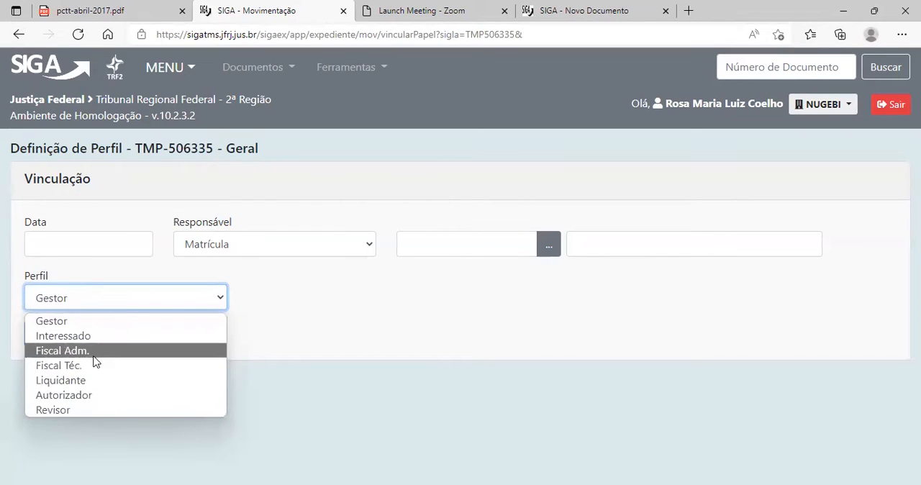
click(99, 350)
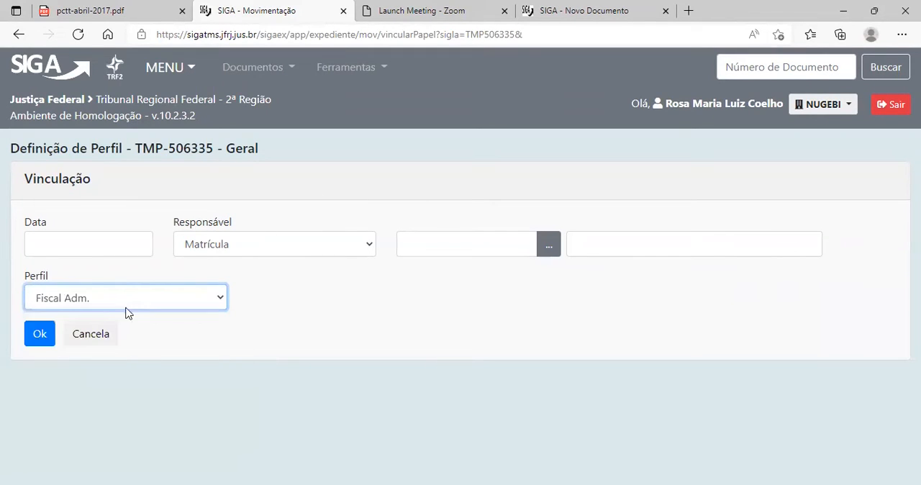
click(109, 298)
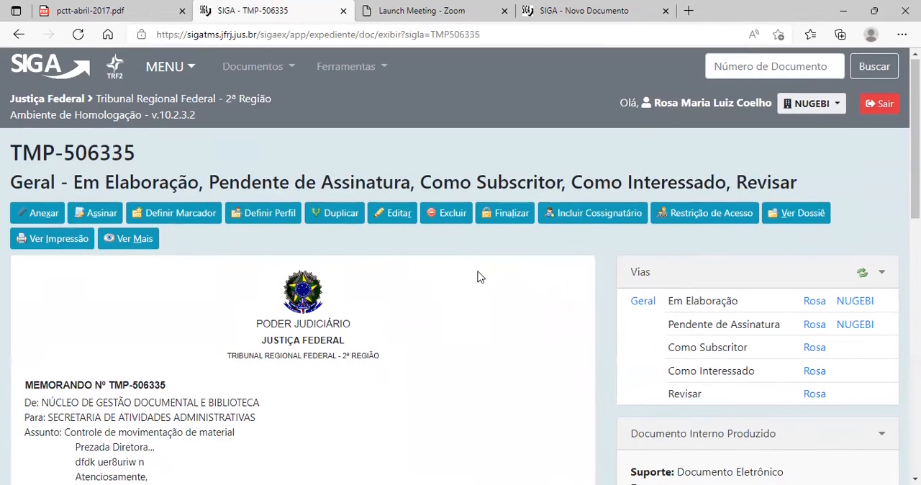
Review the memorando's Vias and Documento Interno Produzido details, including its Espécie.
scroll(477, 275, down, 2)
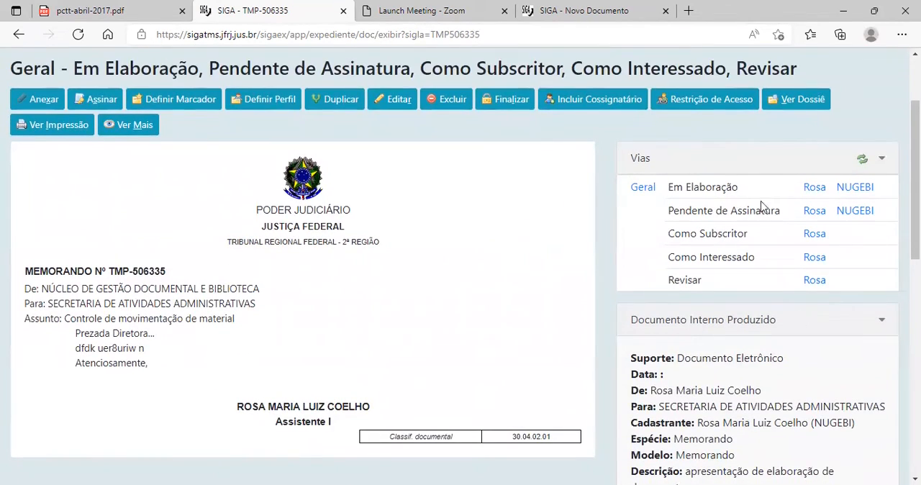
scroll(752, 274, down, 5)
scroll(729, 338, up, 6)
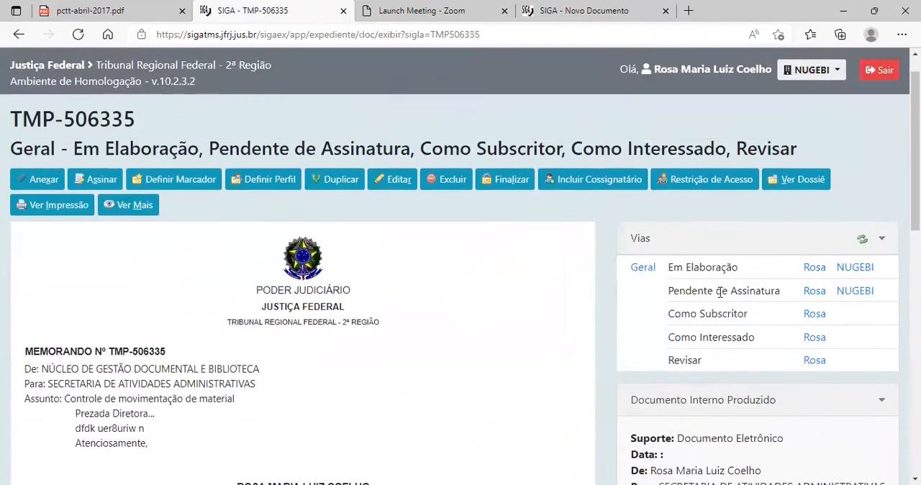
scroll(713, 216, down, 4)
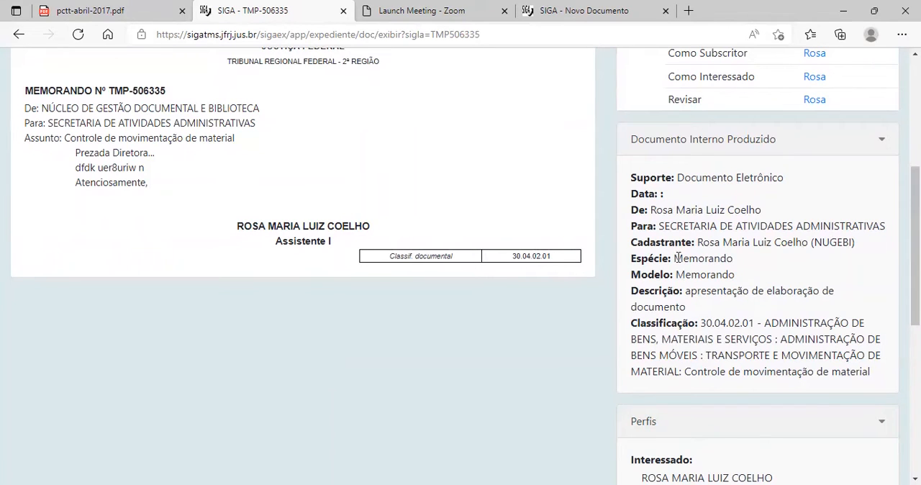
drag(673, 259, 743, 264)
click(762, 266)
Review the memorando's Perfis, Nível de Acesso, Arquivos Auxiliares and Conhecimentos Relacionados sections.
scroll(734, 308, down, 1)
scroll(818, 328, down, 3)
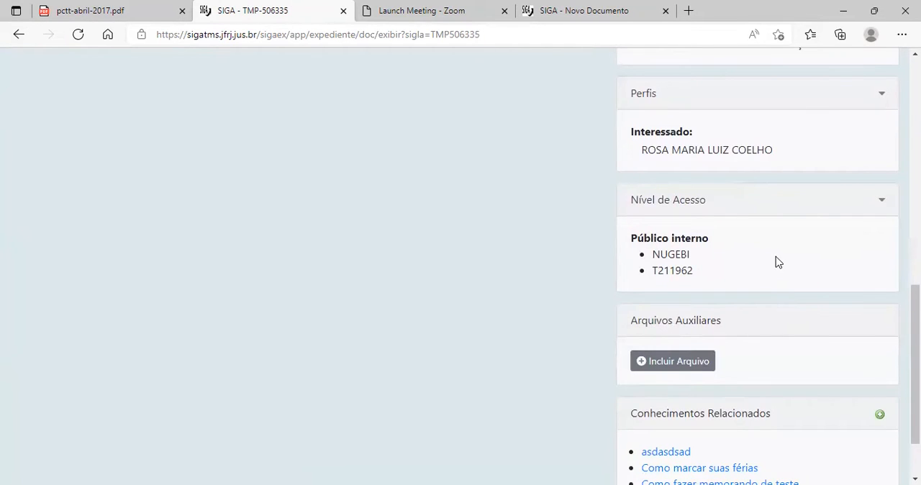
scroll(778, 262, down, 1)
scroll(793, 283, up, 1)
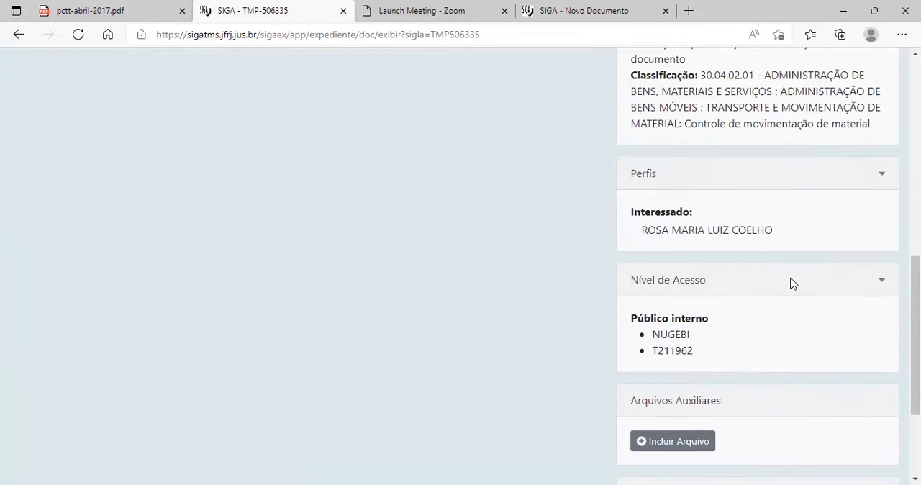
scroll(730, 177, up, 1)
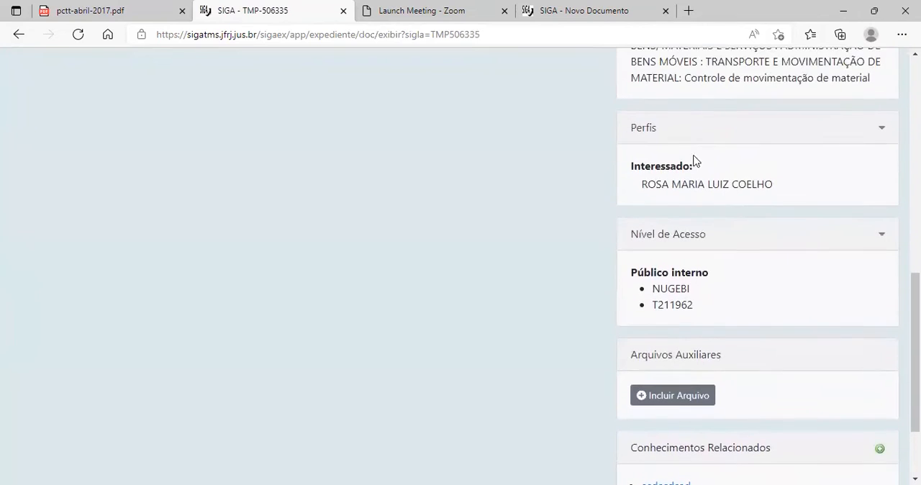
scroll(679, 133, down, 1)
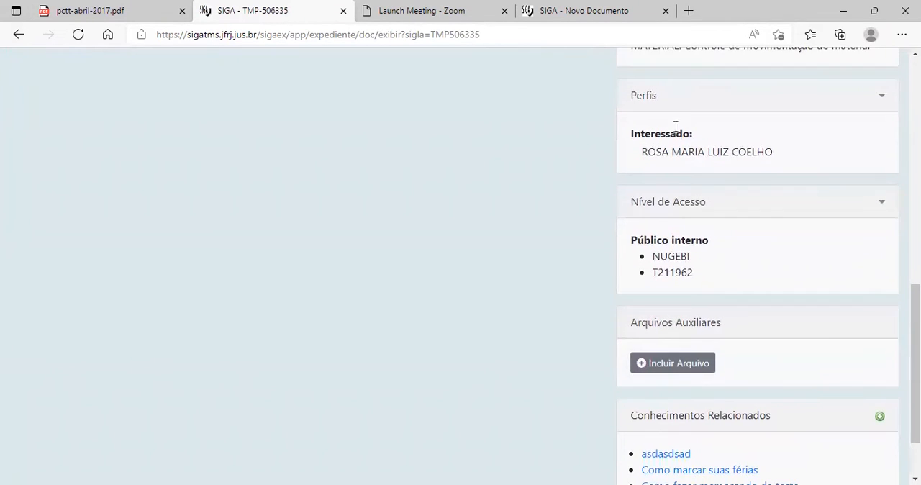
scroll(732, 198, down, 1)
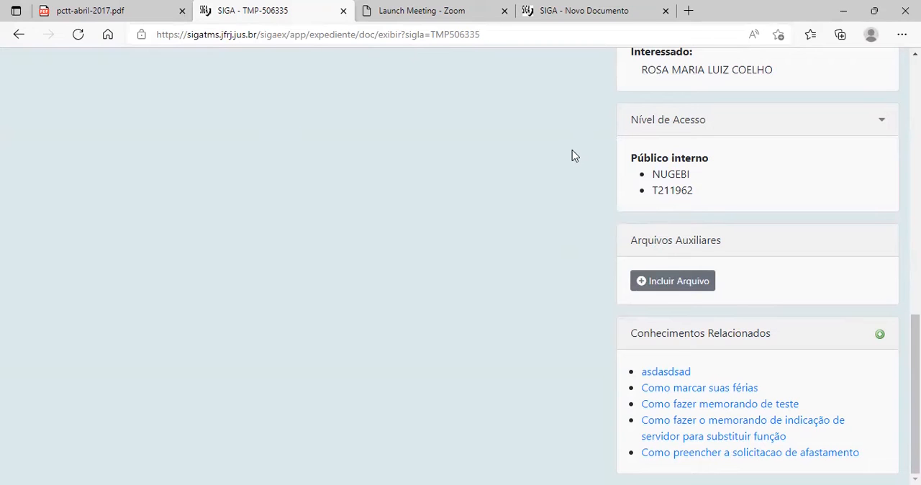
Re-examine the memorando's text alongside its Perfis, Nível de Acesso, Arquivos Auxiliares and Conhecimentos Relacionados sections.
scroll(574, 156, up, 5)
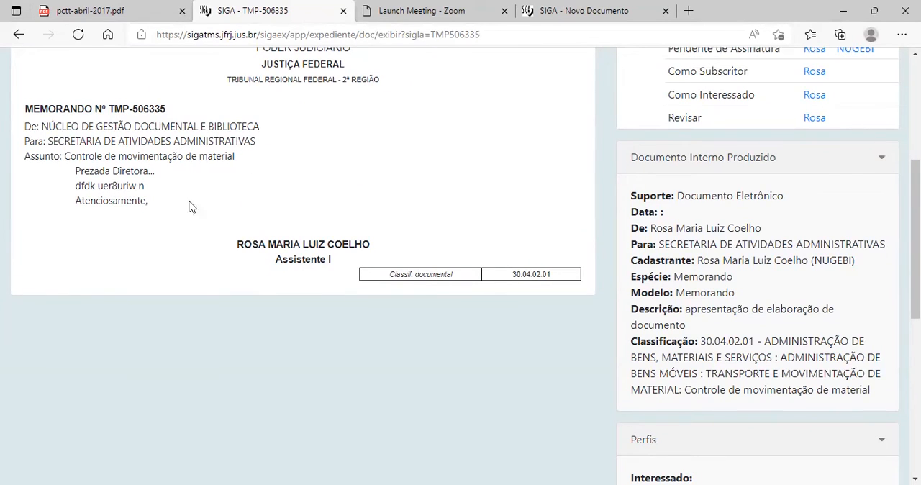
scroll(670, 328, down, 5)
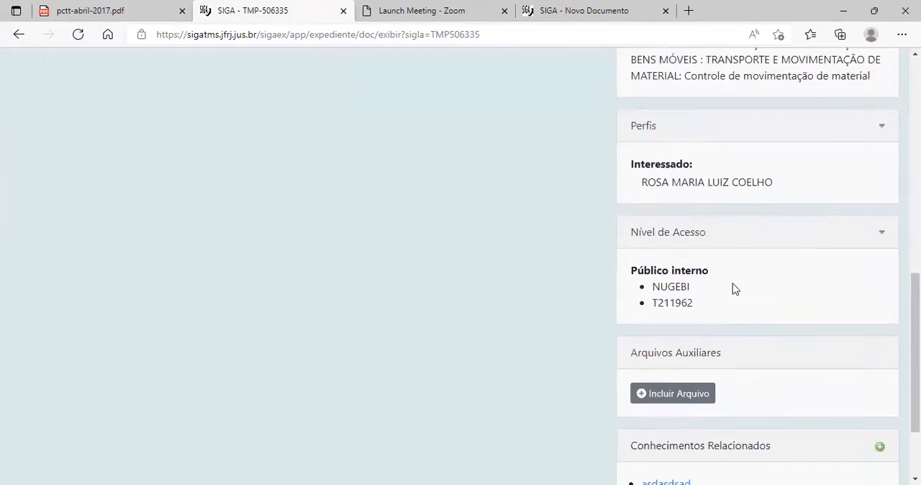
scroll(504, 338, down, 2)
scroll(479, 323, up, 6)
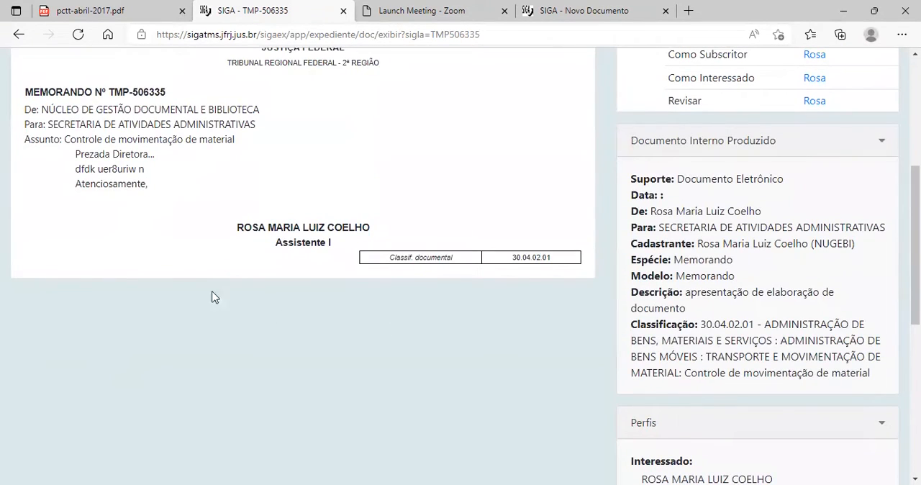
scroll(323, 309, down, 5)
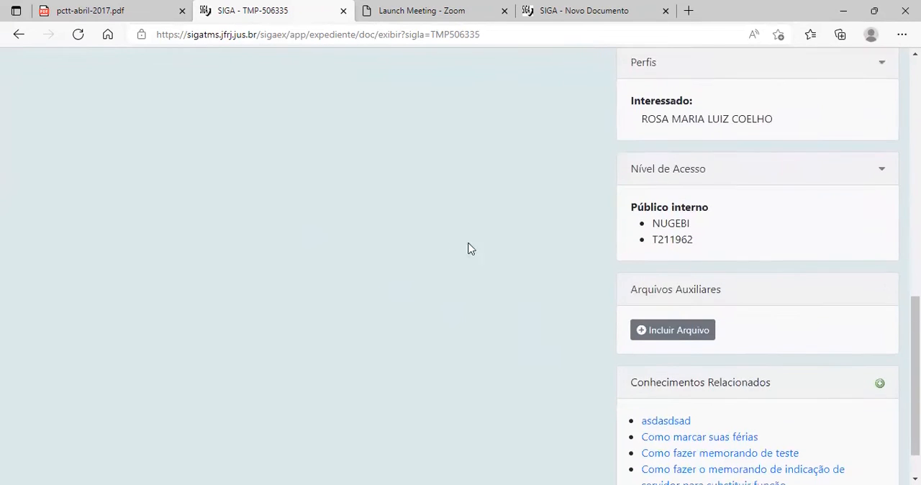
scroll(787, 257, down, 1)
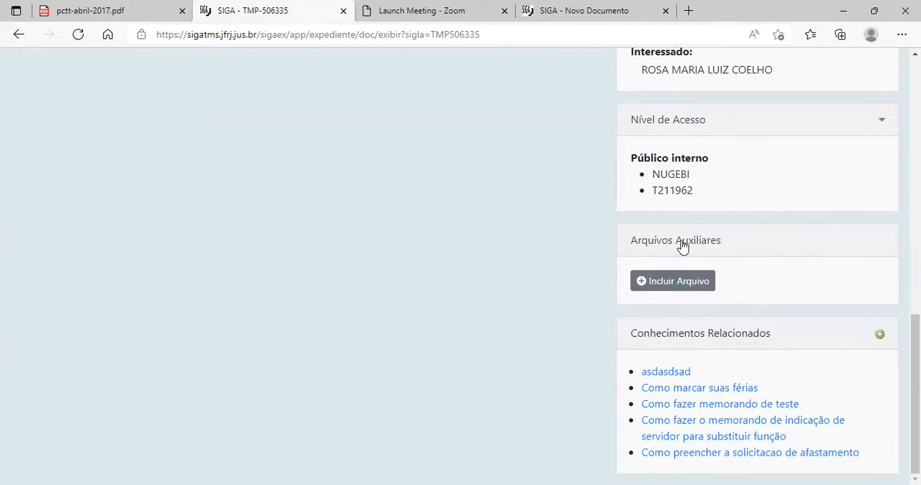
scroll(764, 333, up, 1)
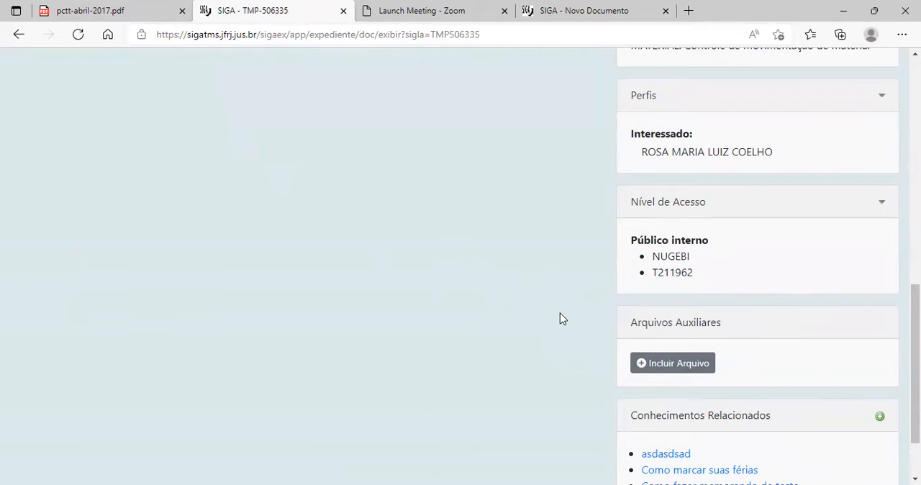
scroll(727, 351, down, 1)
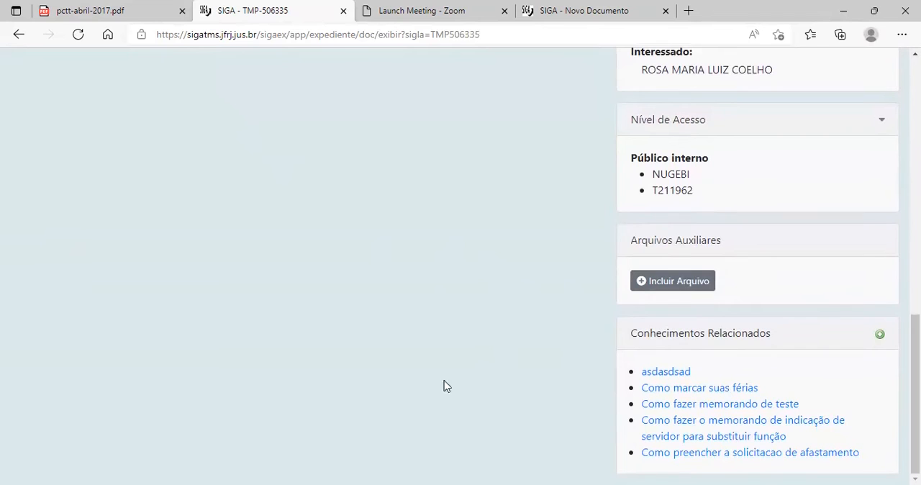
Try to restrict access to the memorando with the access level Limitado entre lotações.
scroll(552, 325, up, 8)
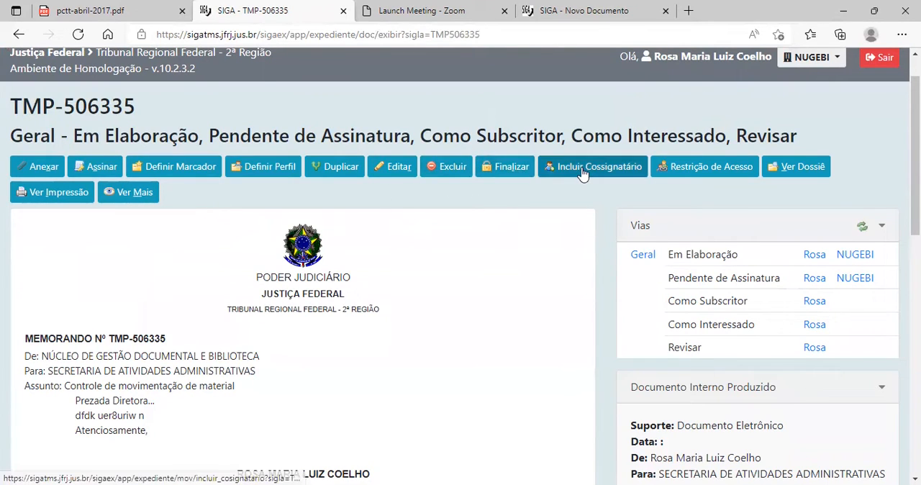
click(691, 173)
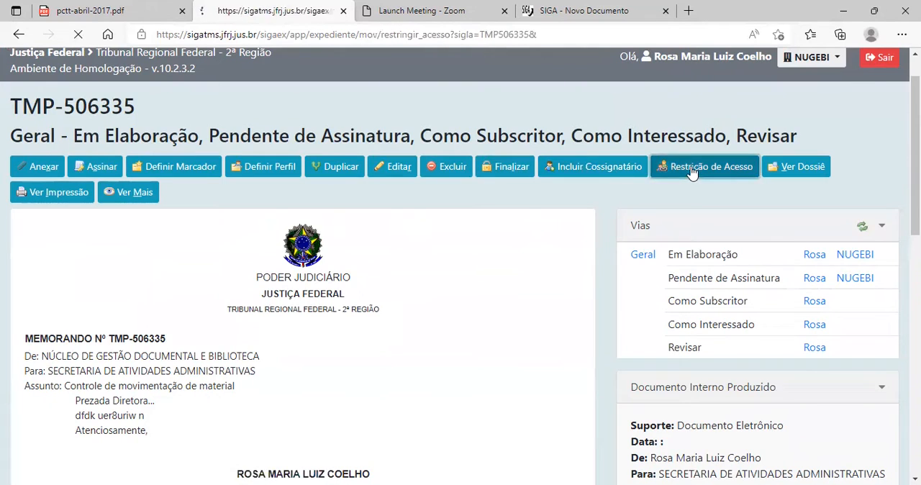
click(123, 228)
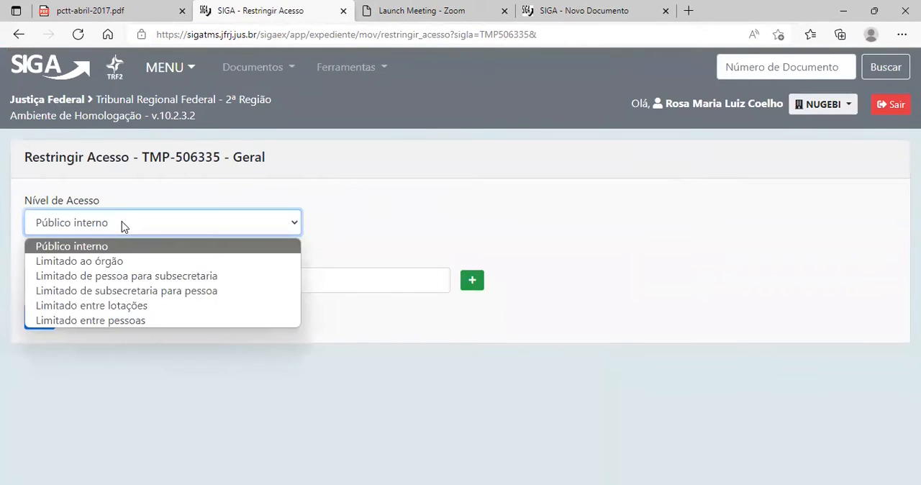
click(119, 308)
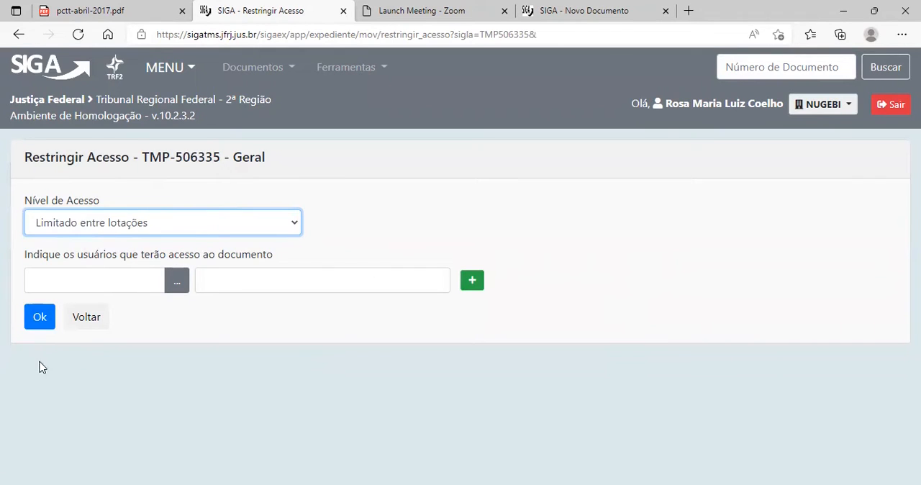
click(39, 318)
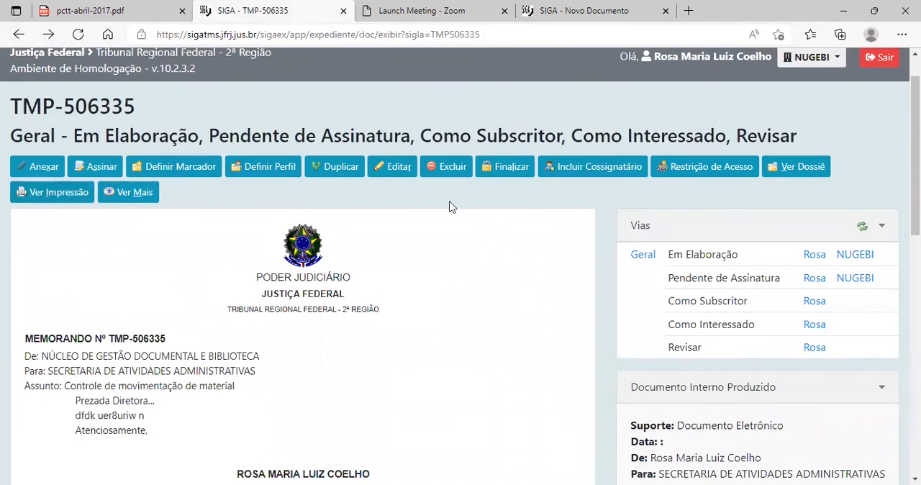
Sign the memorando with the Senha signature method, confirming with the account password.
click(94, 167)
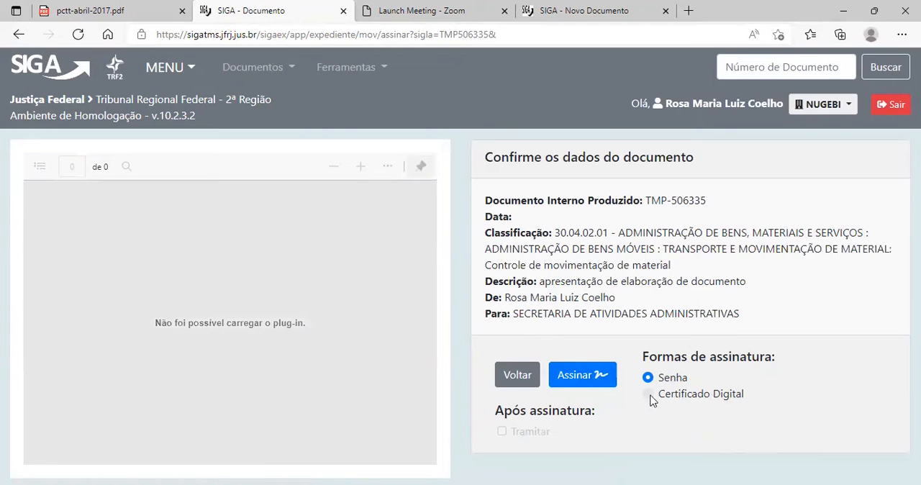
click(583, 377)
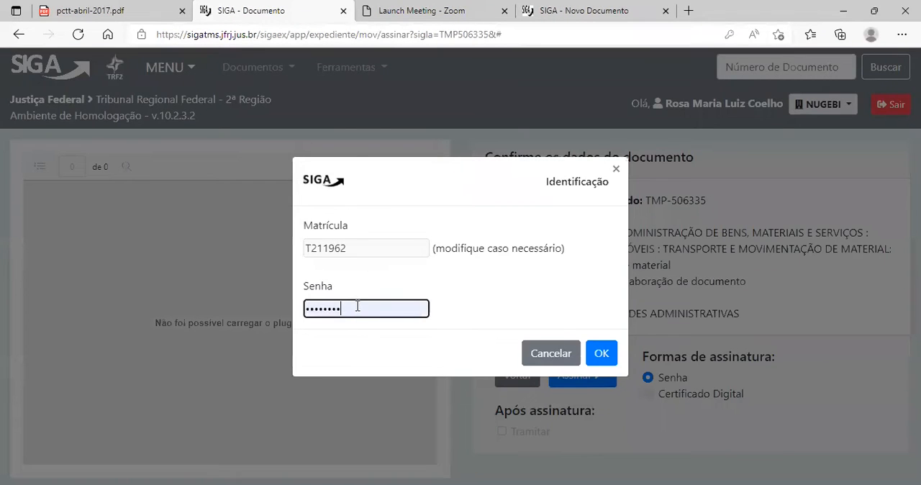
click(601, 353)
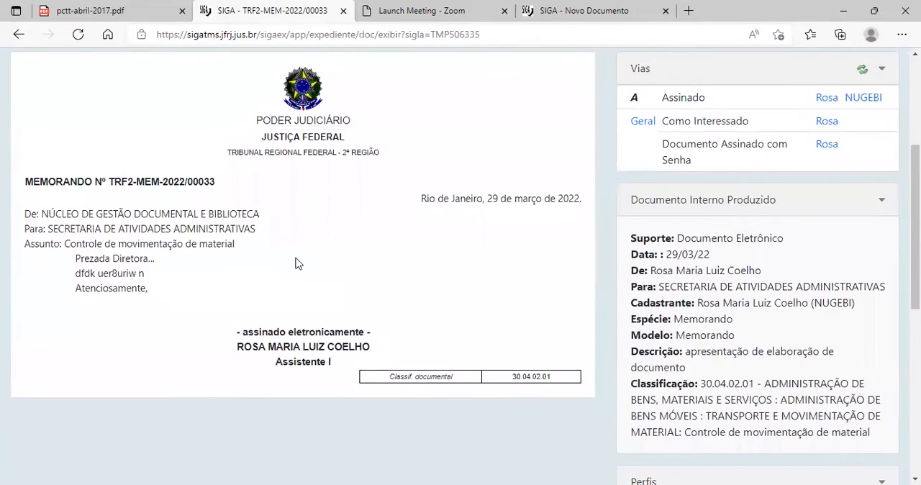
Examine the signed memorando's electronic signature and the parts of its definitive number, including species and year.
scroll(310, 288, up, 2)
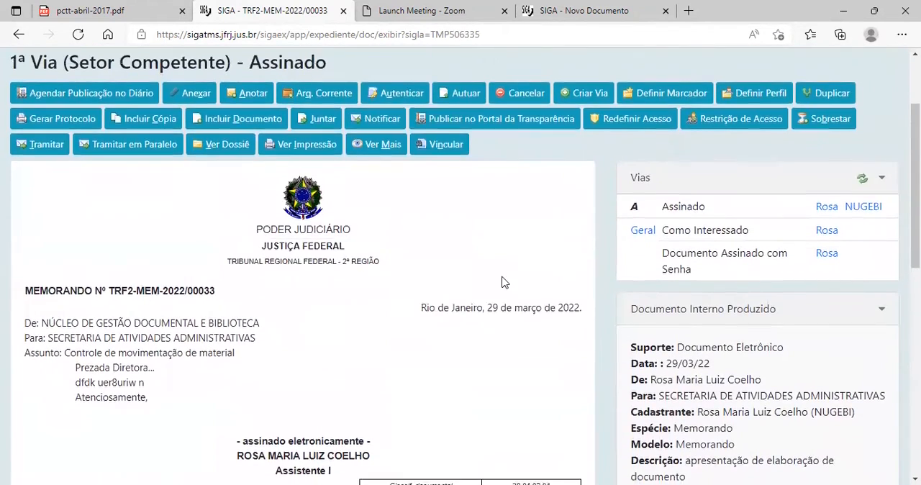
scroll(502, 282, down, 3)
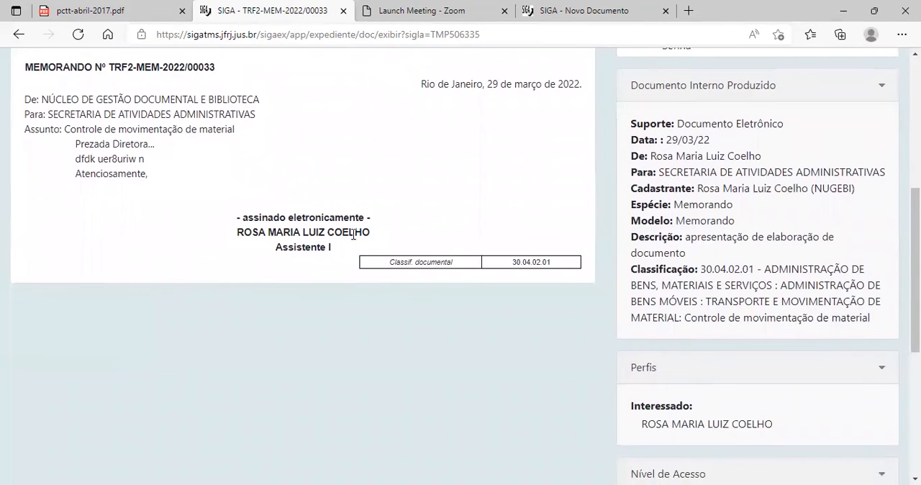
scroll(419, 226, up, 4)
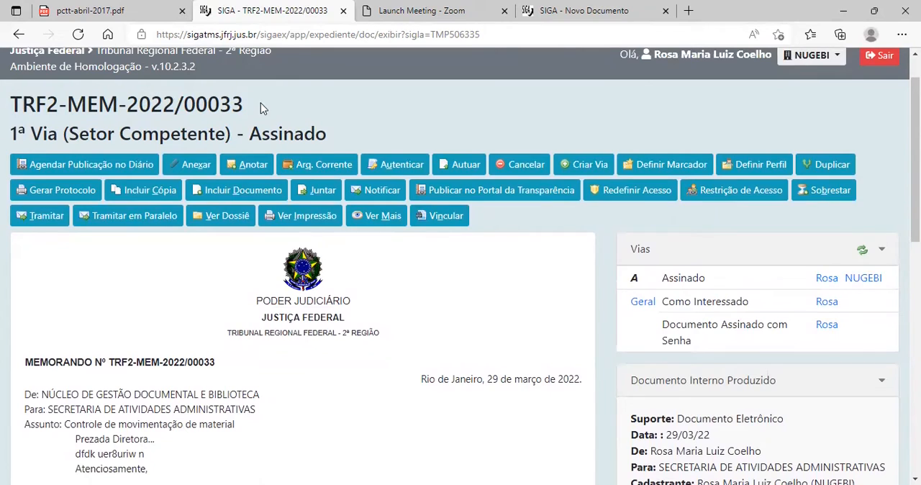
drag(11, 104, 88, 106)
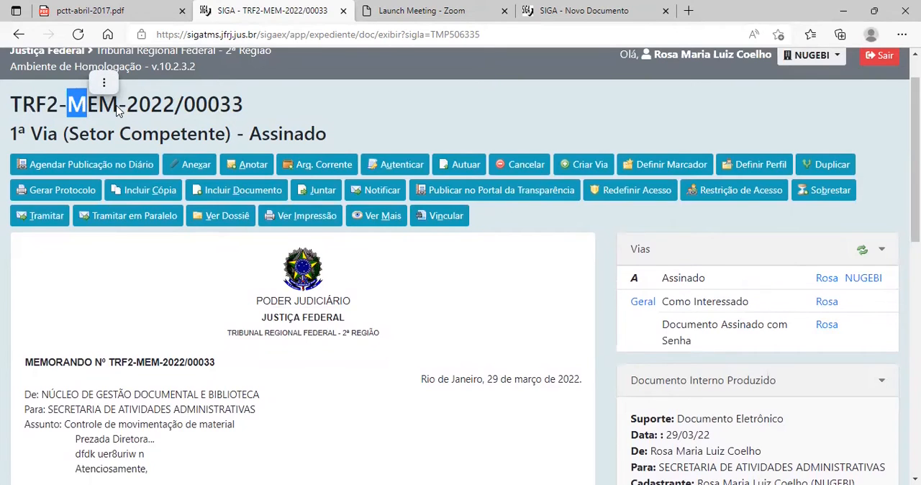
drag(129, 108, 170, 108)
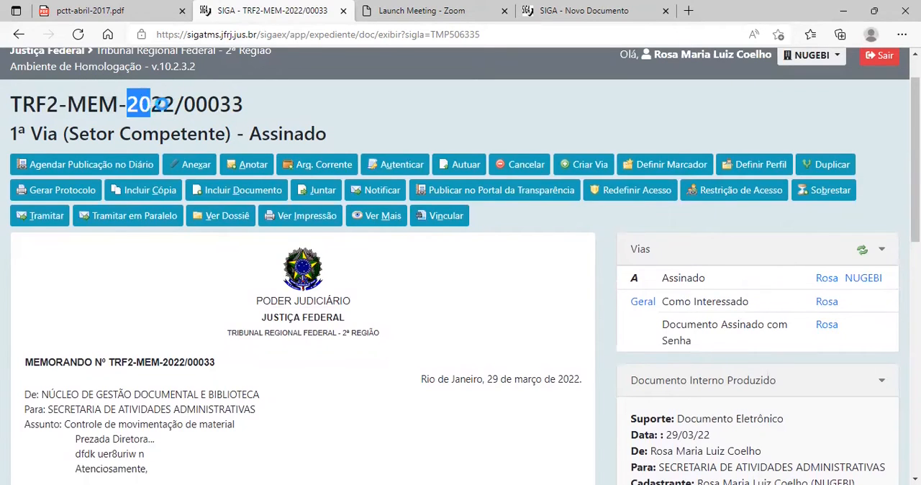
click(252, 108)
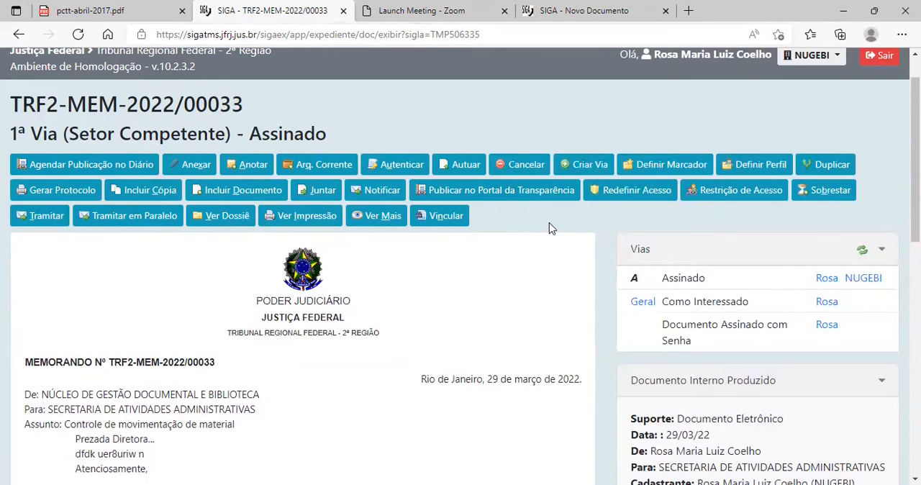
Attach the file PDF TESTE.pdf to the signed memorando with the description PDF TESTE.
scroll(549, 228, up, 1)
click(191, 213)
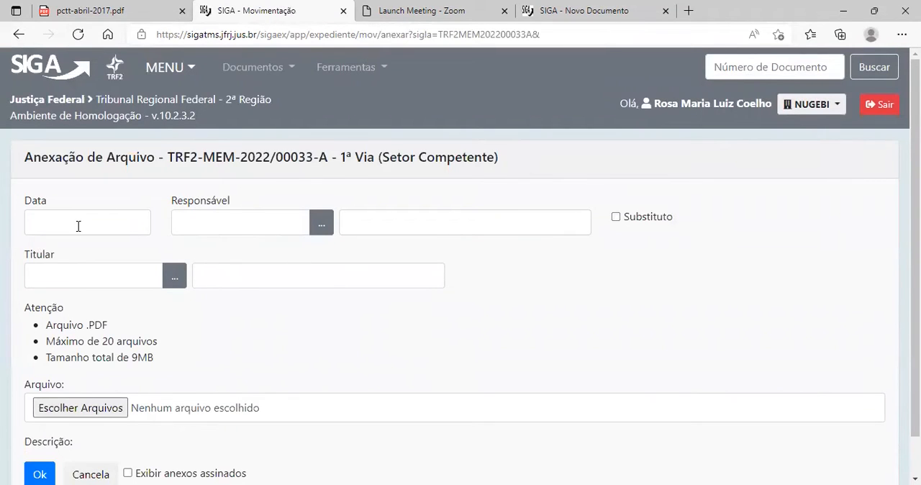
click(119, 404)
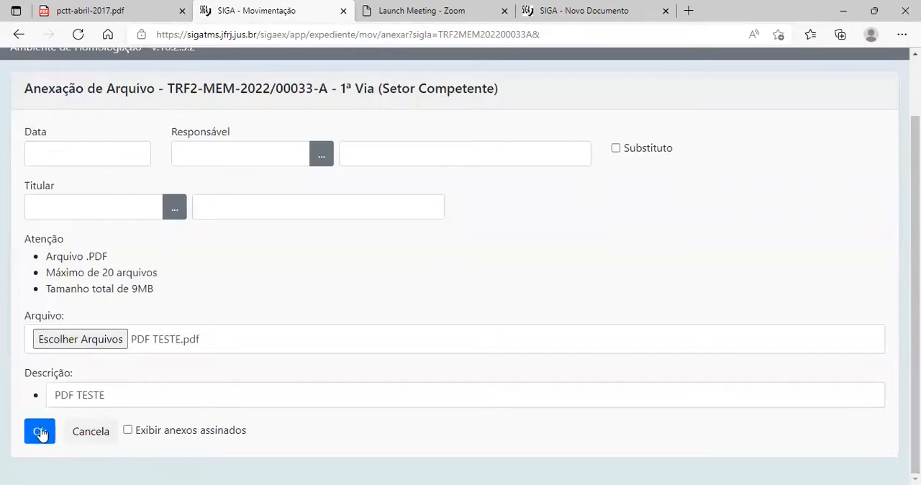
click(119, 391)
click(38, 431)
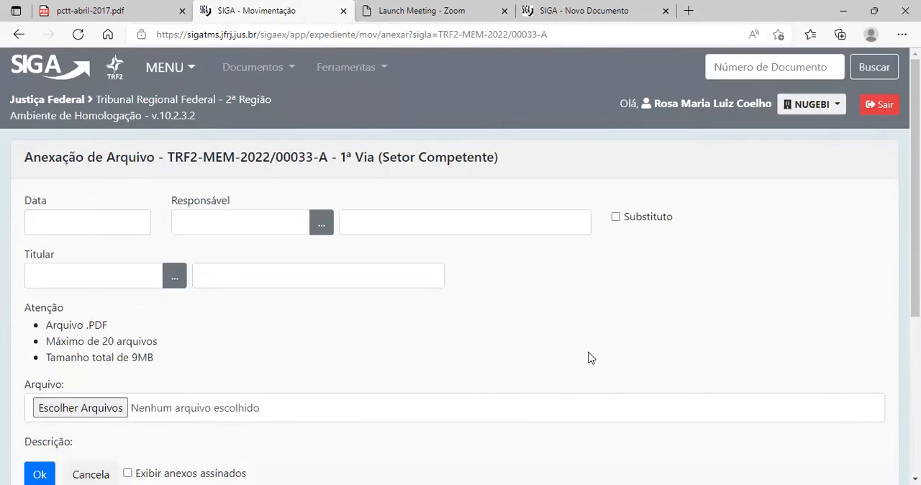
Sign the pending attachment PDF TESTE.pdf and return to the memorando's page.
scroll(407, 356, down, 4)
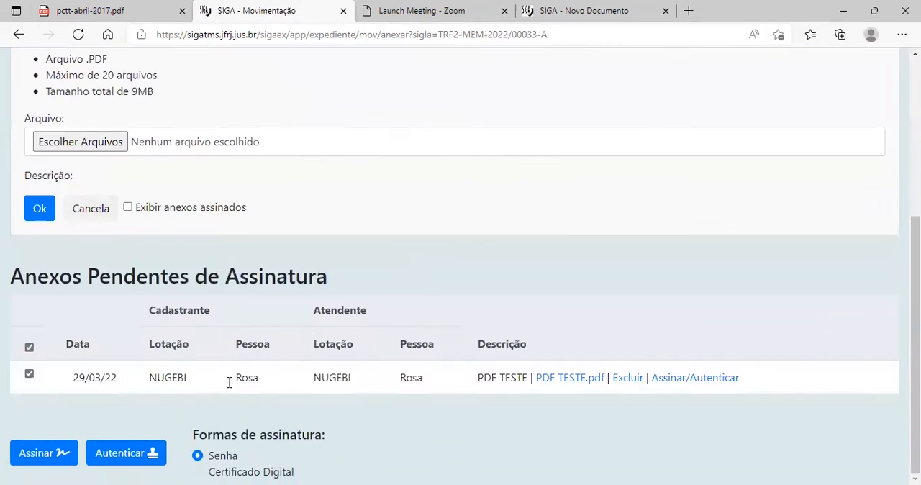
click(681, 380)
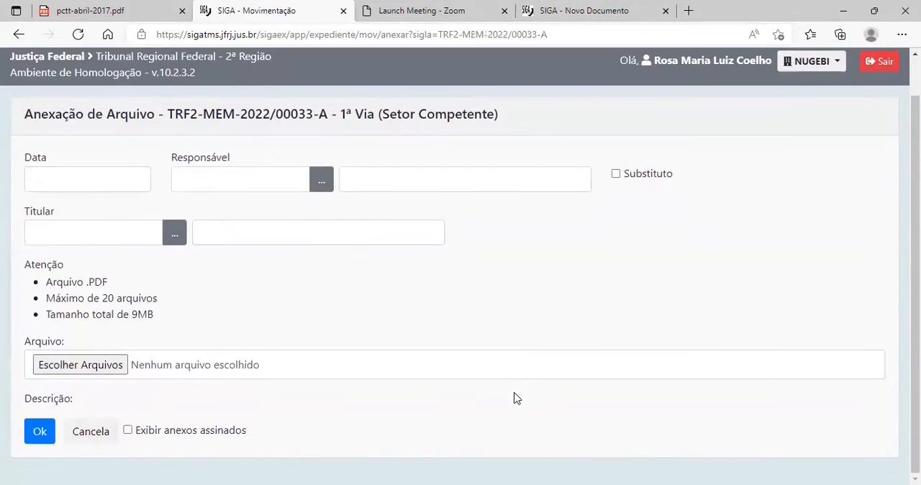
click(18, 34)
drag(173, 114, 314, 118)
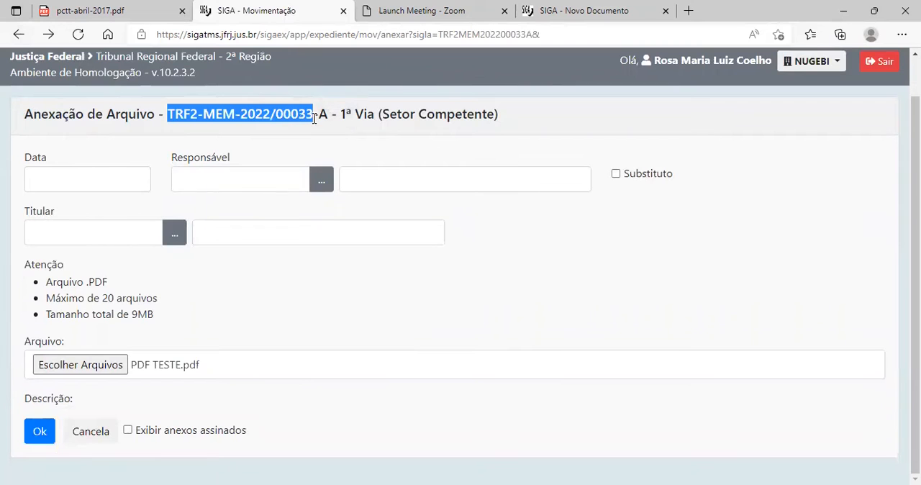
click(18, 35)
Review the attachment's Anexação entry below the memorando and the actions available for the signed document.
scroll(343, 310, down, 8)
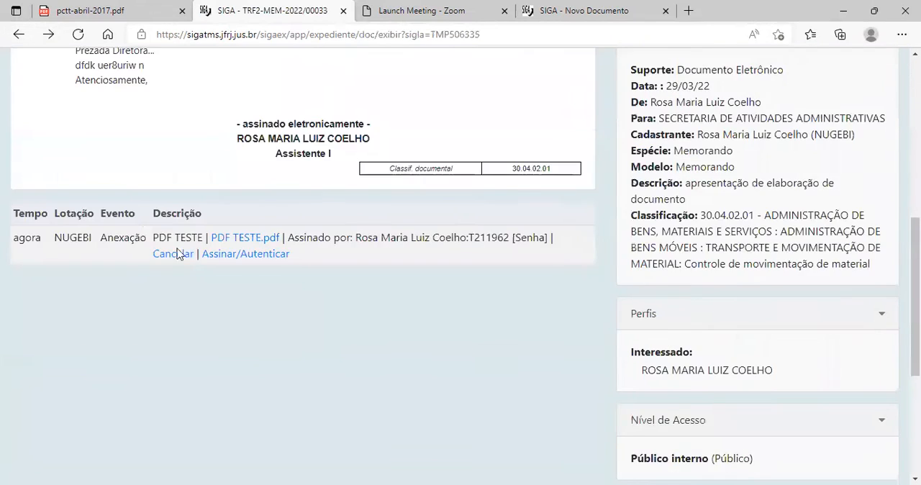
scroll(134, 246, up, 2)
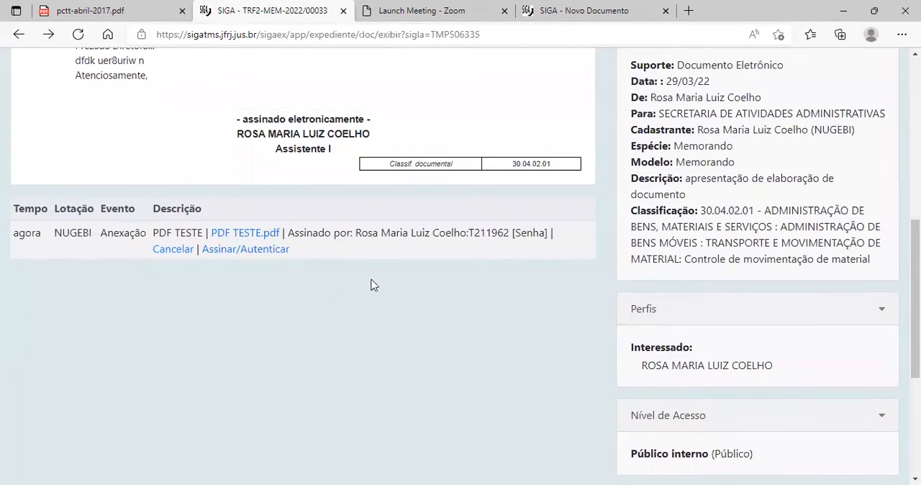
scroll(320, 388, up, 2)
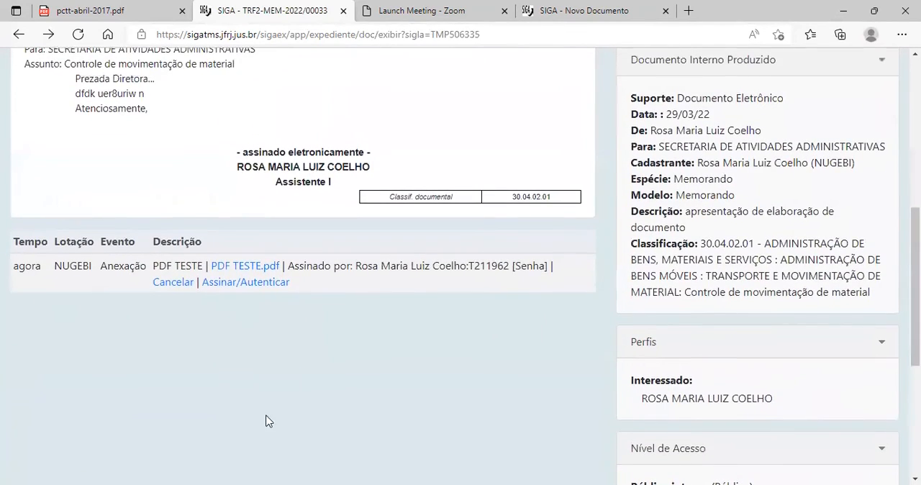
scroll(205, 298, up, 5)
scroll(62, 312, down, 3)
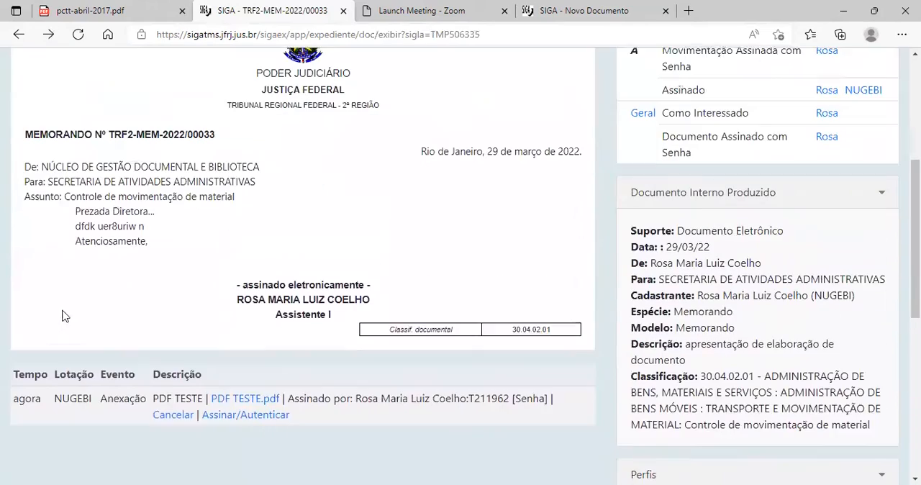
scroll(372, 263, up, 4)
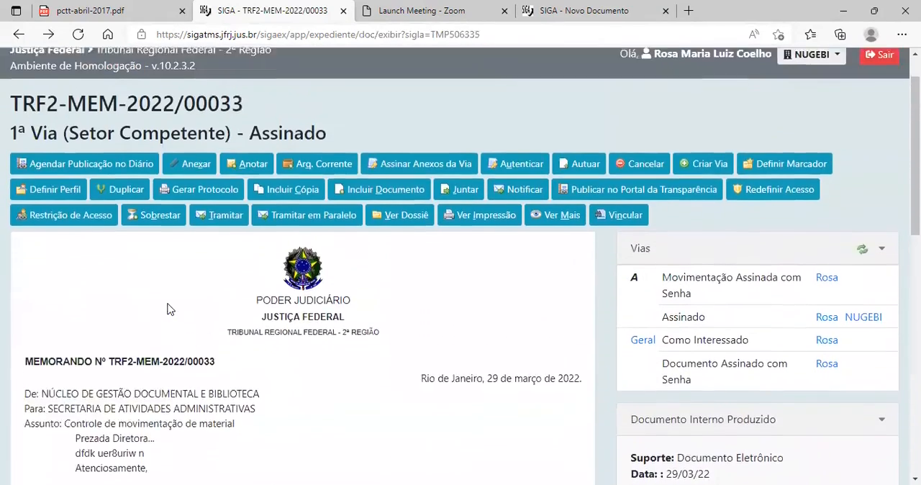
Check which markers can be added to the signed memorando and leave the selection without adding one.
scroll(180, 234, up, 1)
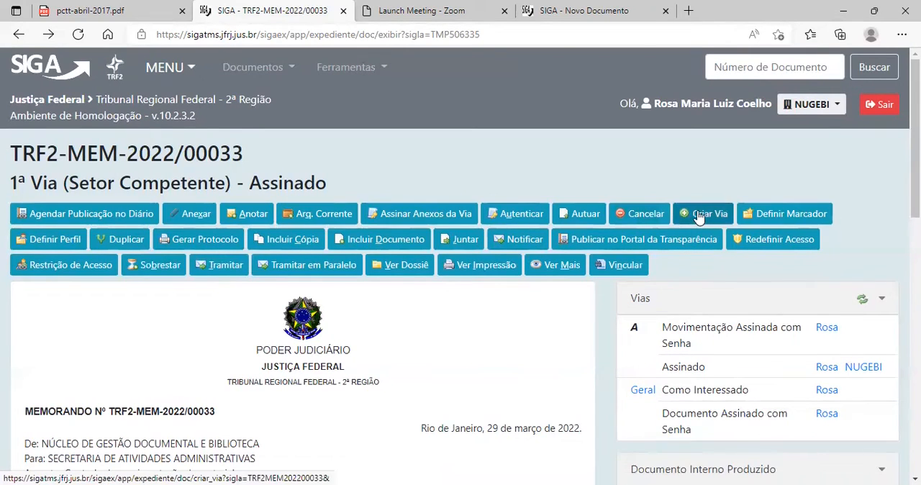
click(773, 217)
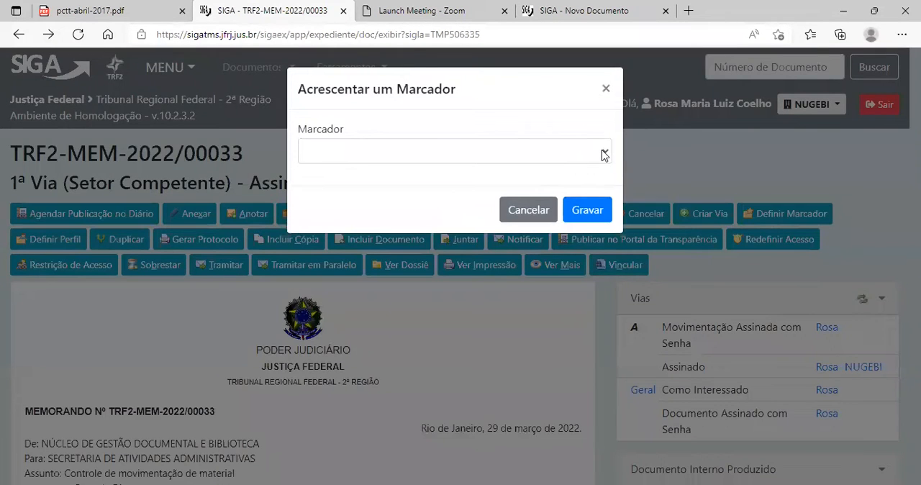
click(603, 156)
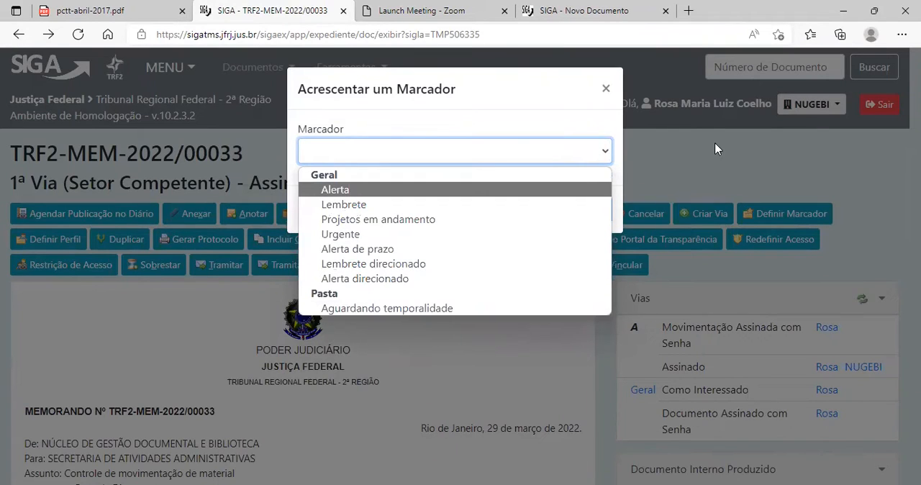
click(676, 138)
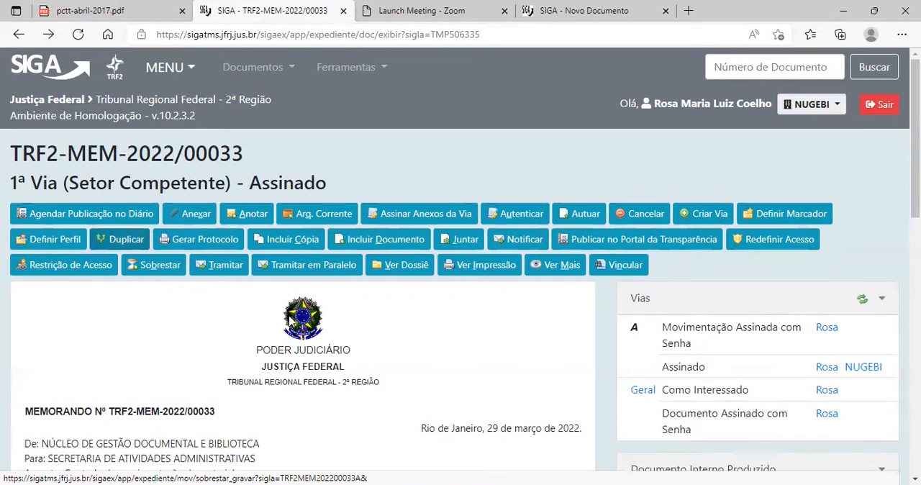
Review the memorando's content and available actions, look at the form for including a document copy, and return to the memorando.
scroll(165, 252, down, 2)
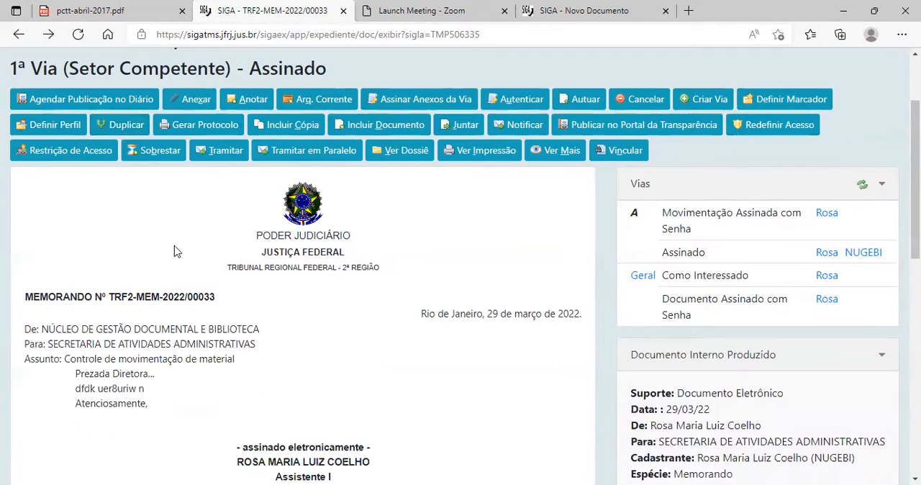
scroll(259, 295, down, 2)
scroll(168, 269, up, 3)
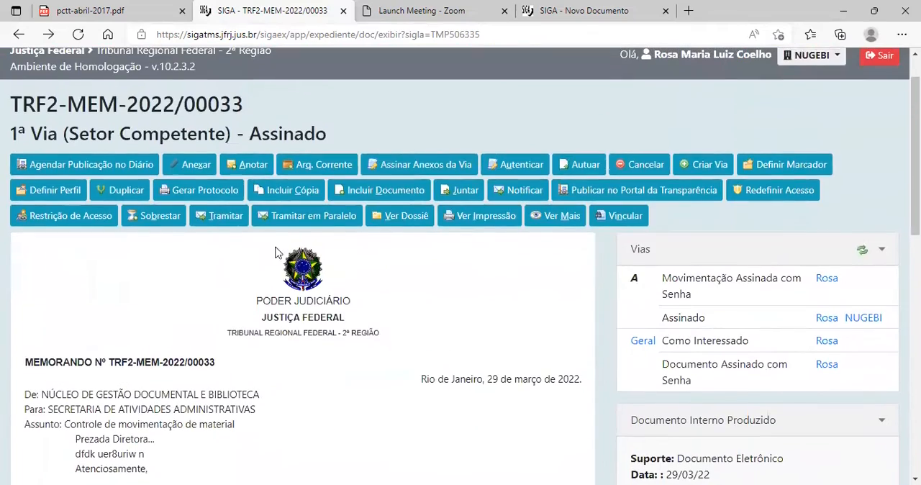
scroll(277, 330, down, 2)
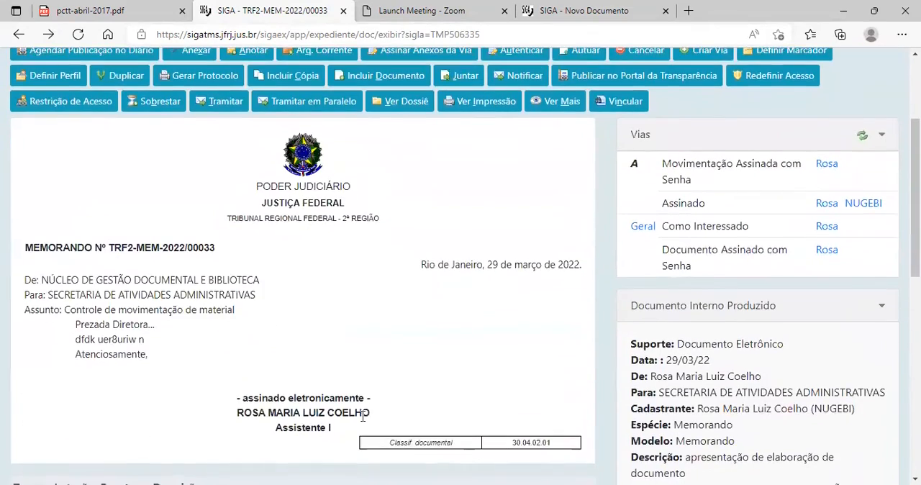
scroll(78, 180, up, 2)
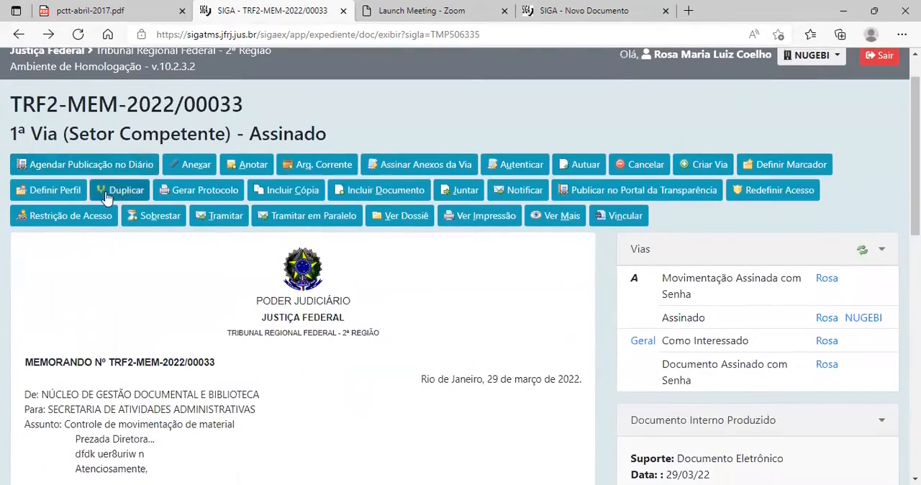
scroll(263, 337, down, 1)
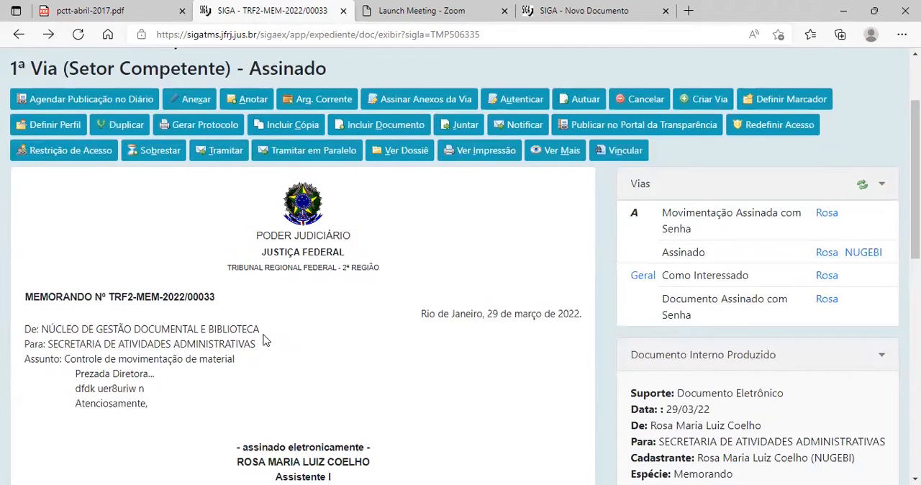
scroll(298, 115, down, 1)
click(296, 109)
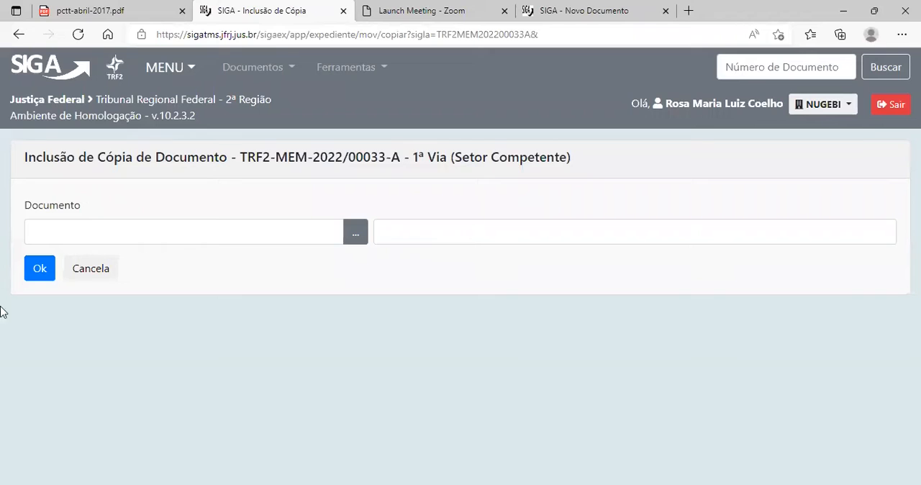
key(alt+Left)
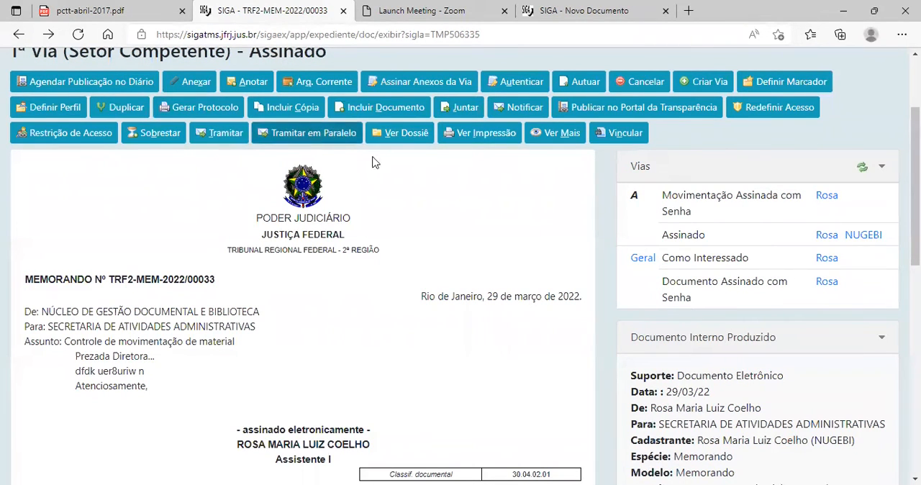
Request the memorando's print view and review its body, attachment entry and document actions.
click(484, 136)
scroll(238, 312, down, 4)
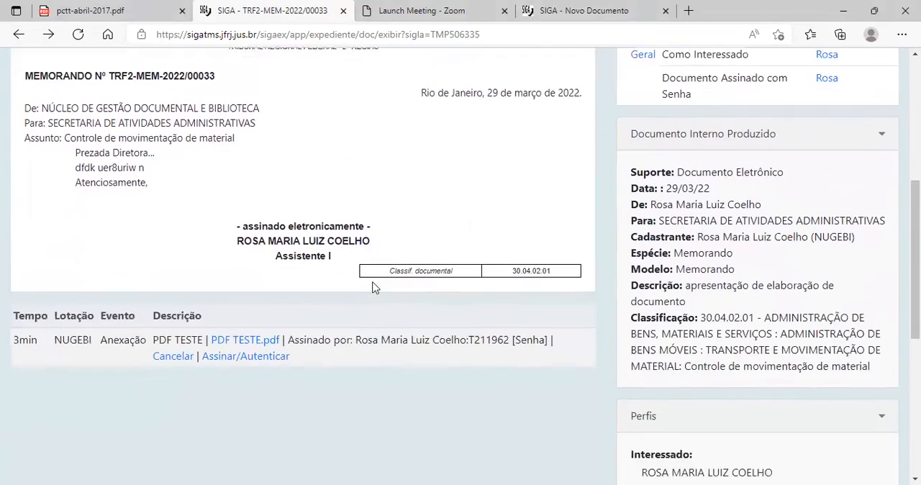
scroll(331, 279, up, 4)
scroll(331, 280, up, 2)
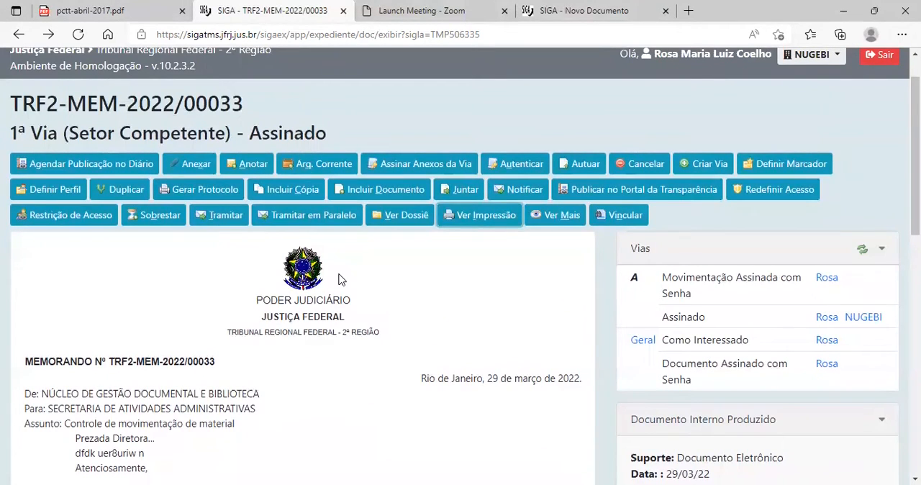
scroll(339, 279, down, 2)
scroll(270, 211, up, 1)
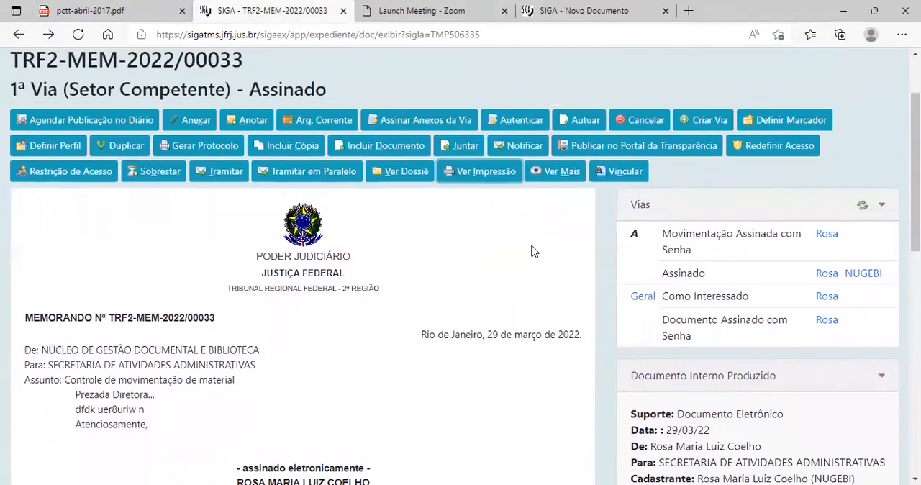
scroll(132, 262, down, 3)
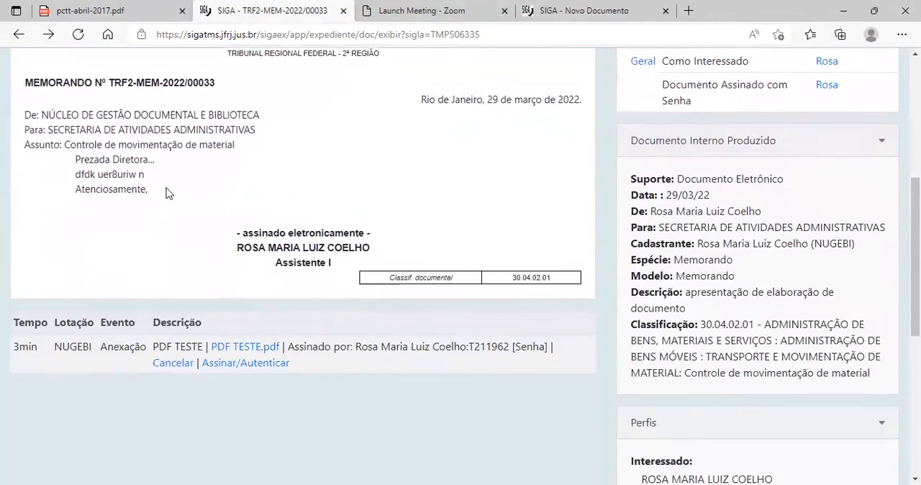
scroll(166, 195, up, 3)
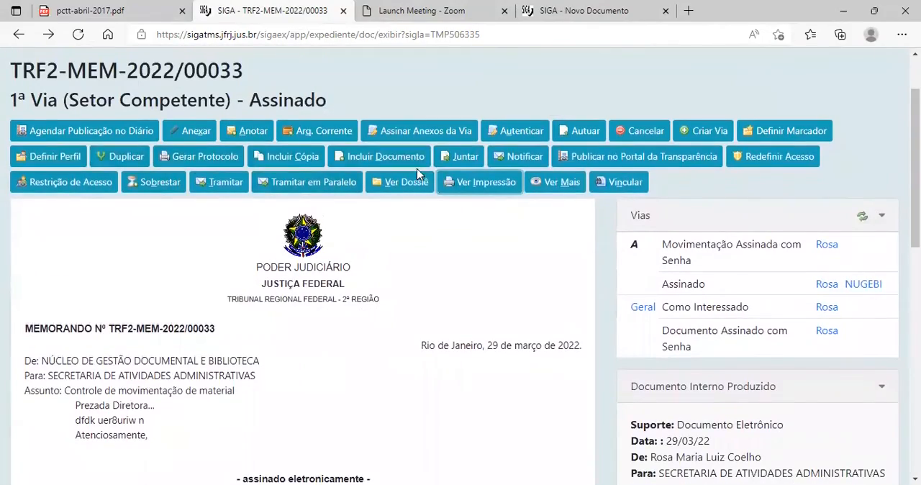
Start a digital Despacho included in the memorando and address it to the lotação T2-SAT.
click(388, 159)
scroll(220, 338, down, 5)
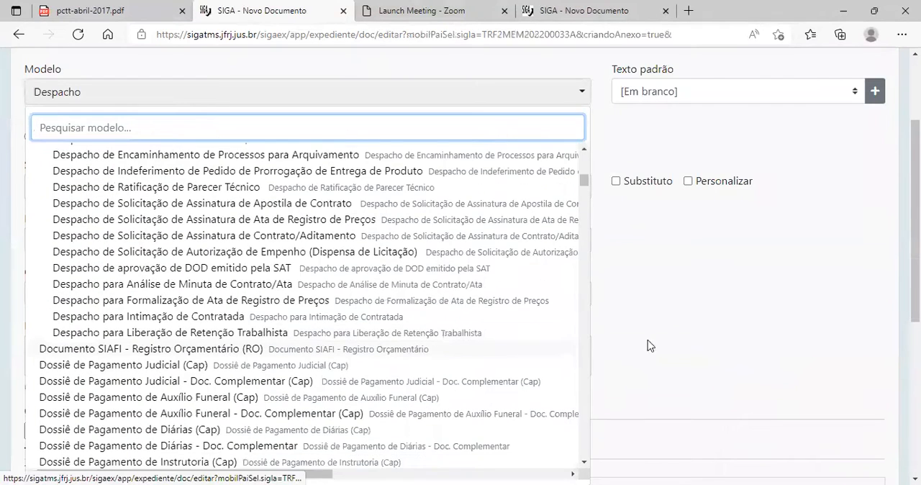
click(711, 282)
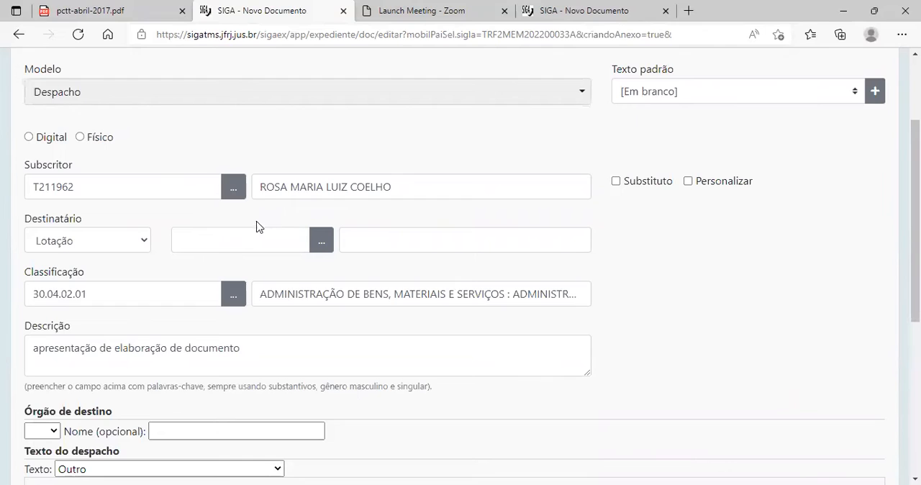
click(29, 136)
click(200, 239)
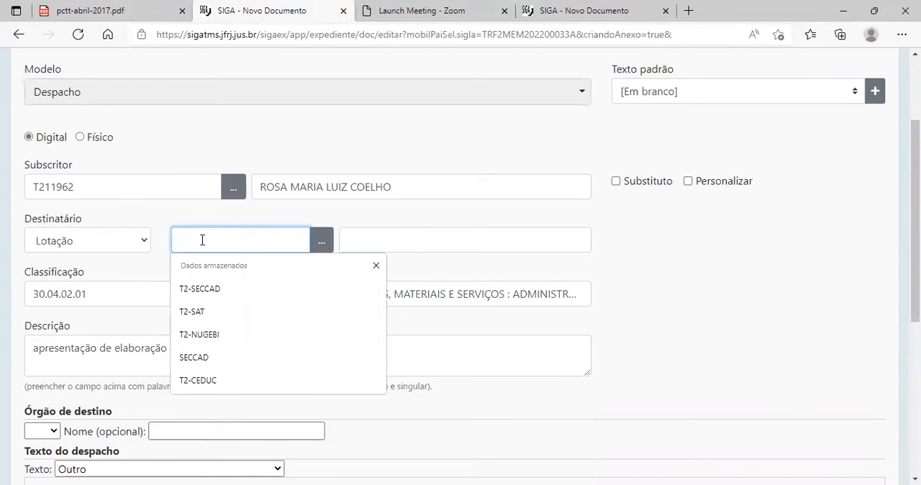
click(223, 314)
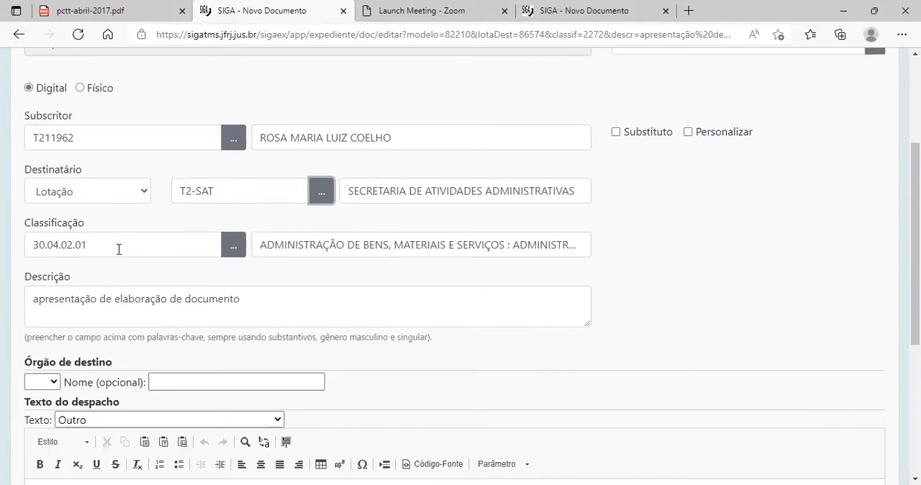
Review the despacho's prefilled fields and the options offered for Órgão de destino and Texto do despacho.
scroll(126, 246, down, 1)
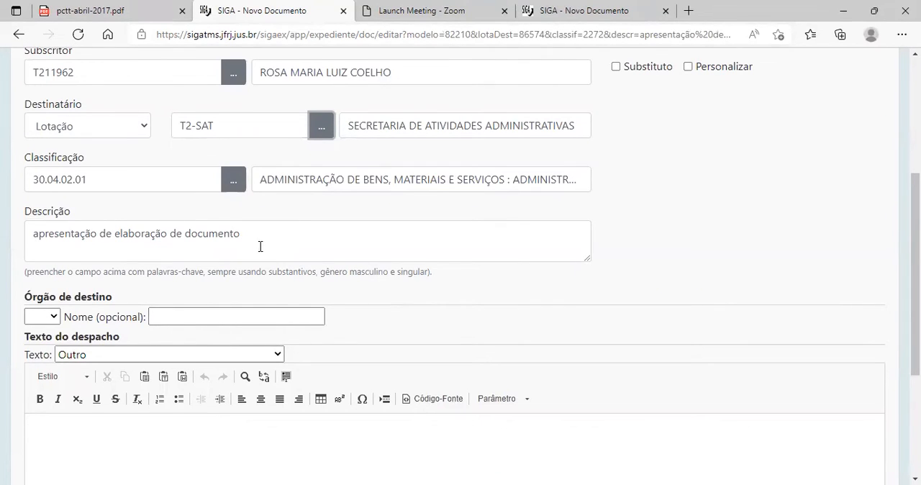
scroll(261, 246, down, 2)
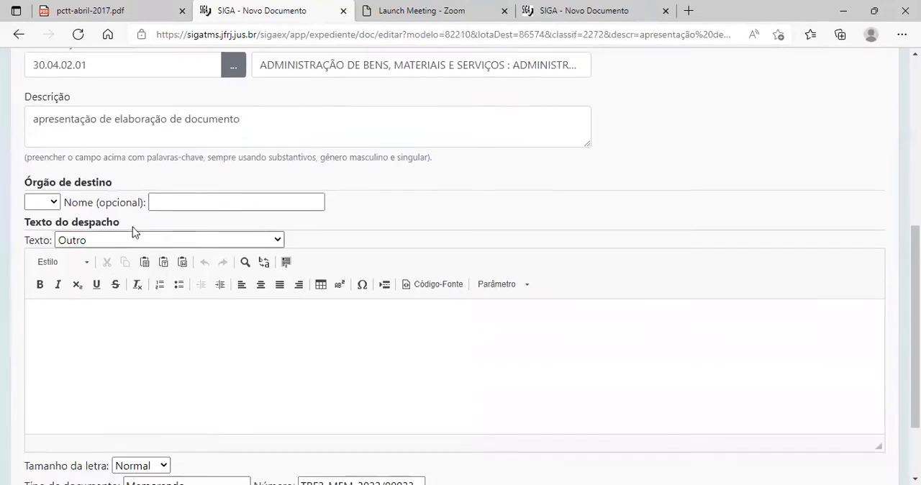
click(51, 203)
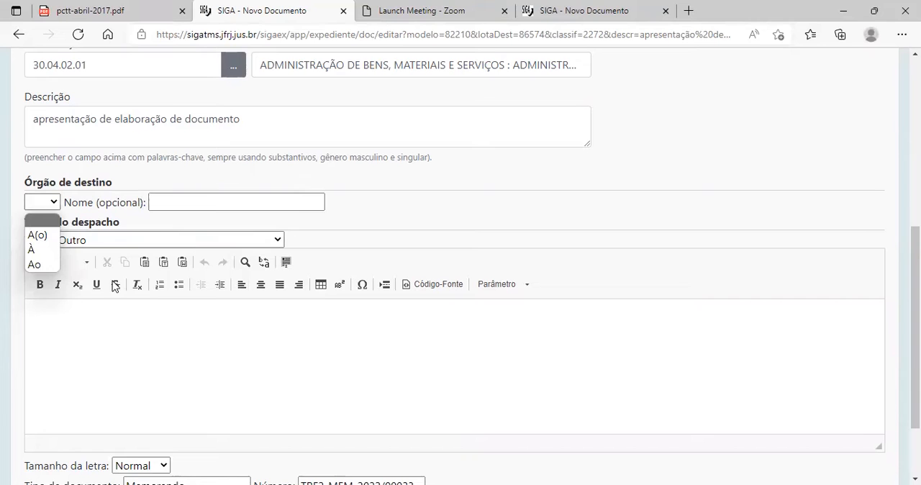
click(150, 327)
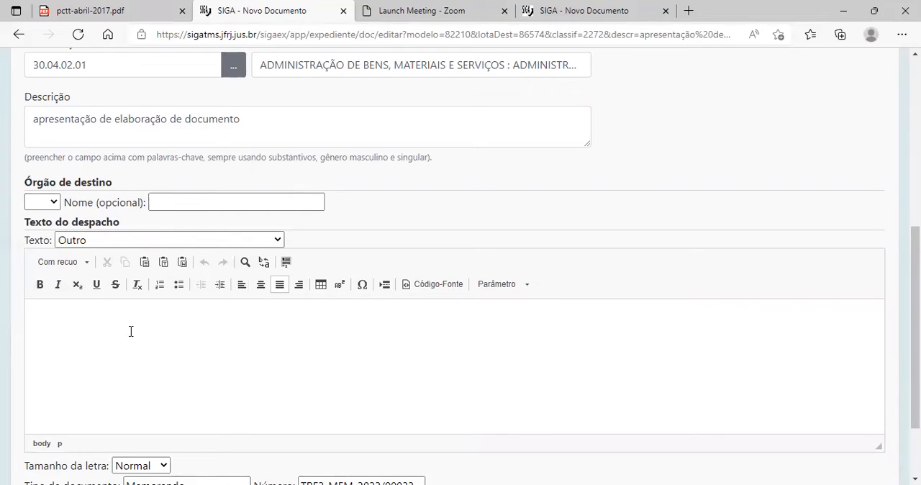
click(130, 246)
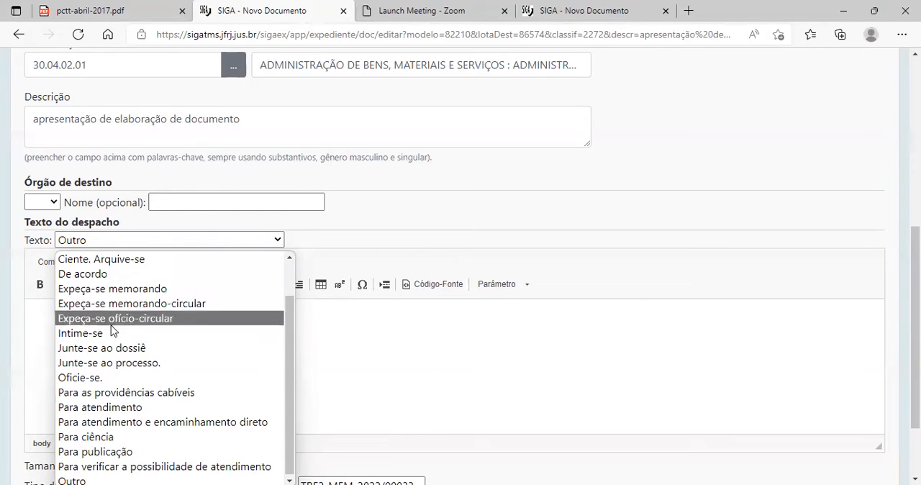
click(42, 339)
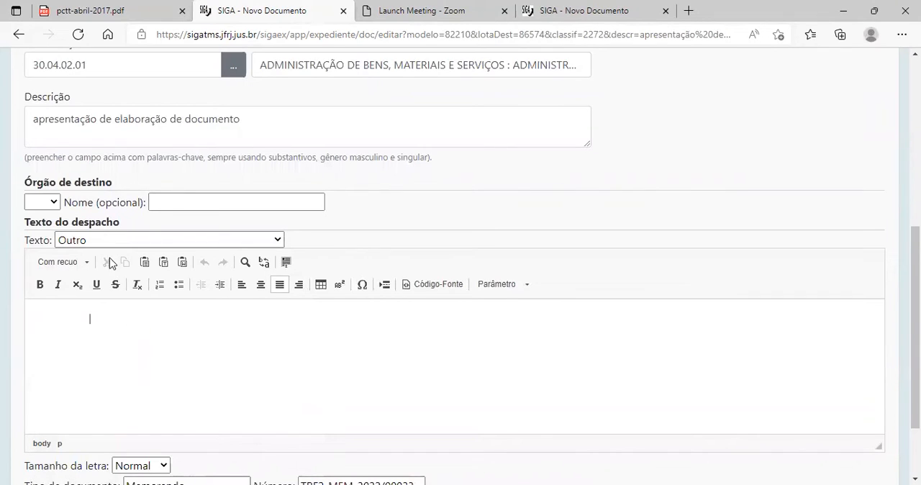
Set the despacho's standard text to De acordo and save the document.
click(103, 240)
click(99, 275)
click(41, 448)
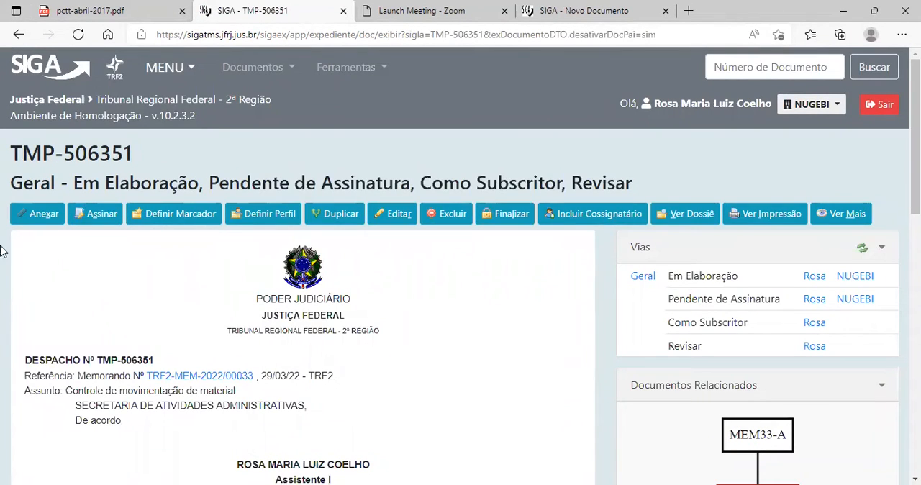
Check the draft despacho's link to the memorando, and sign it by Senha with Juntar kept enabled after signing.
scroll(395, 314, down, 2)
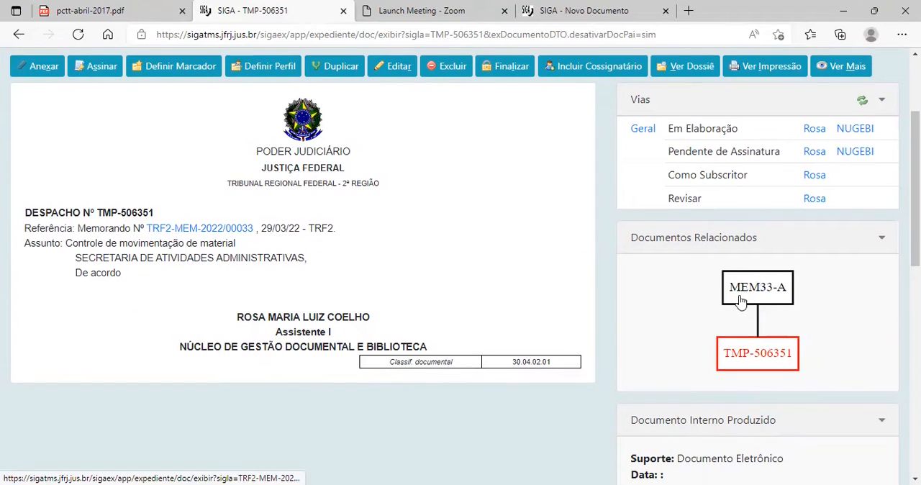
scroll(378, 254, up, 2)
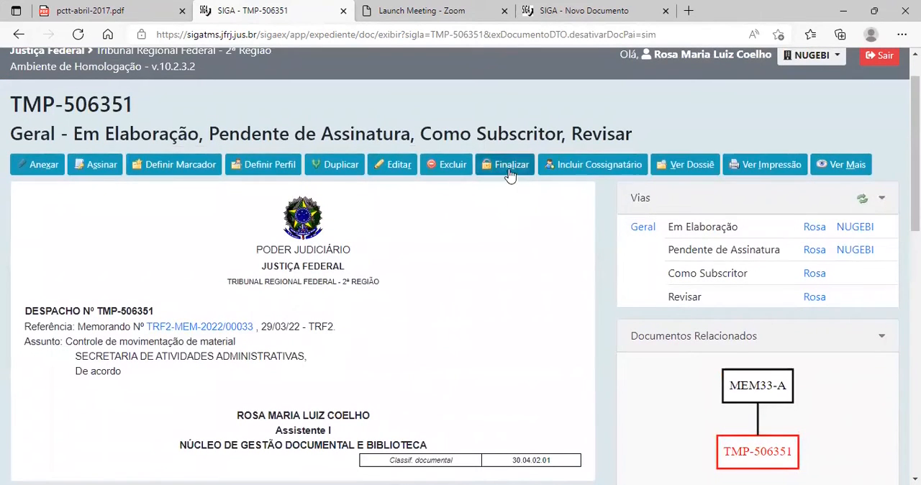
click(97, 165)
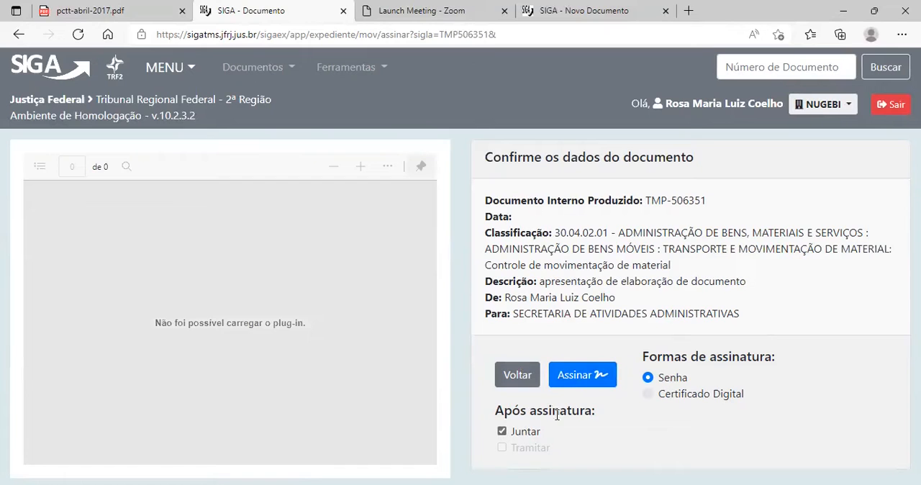
click(587, 376)
click(597, 354)
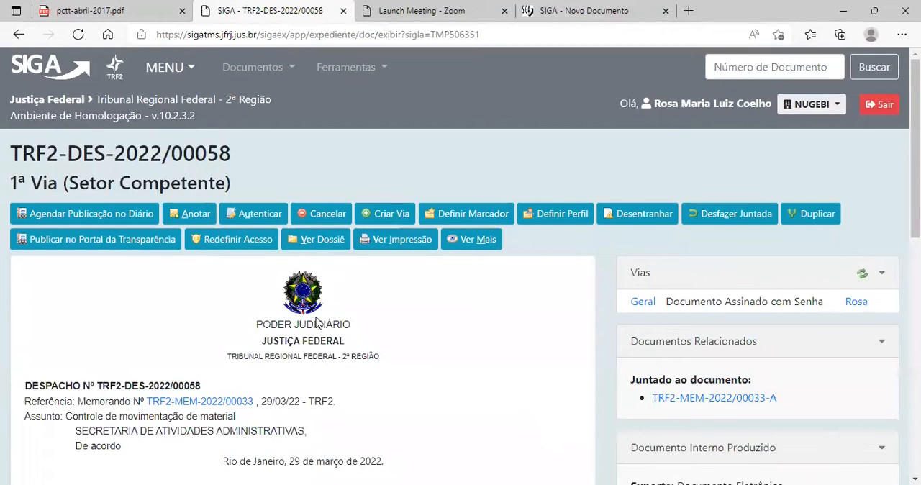
Open memorando MEM33-A from the despacho's related documents and review the Juntada entry in its history.
scroll(655, 265, down, 3)
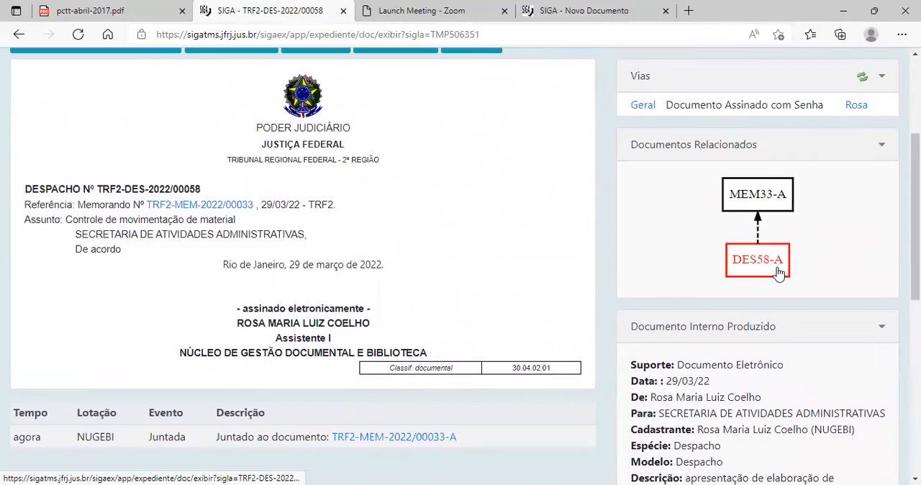
click(778, 193)
scroll(323, 319, down, 5)
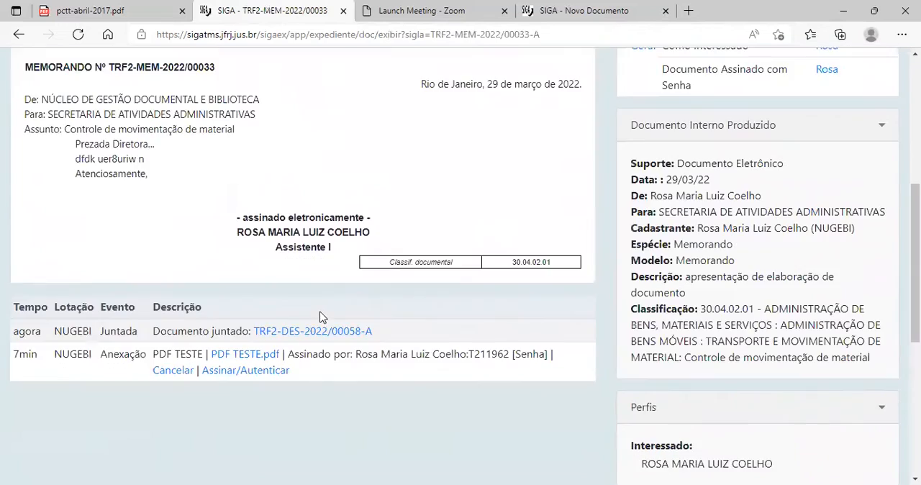
scroll(319, 314, down, 3)
scroll(319, 315, up, 8)
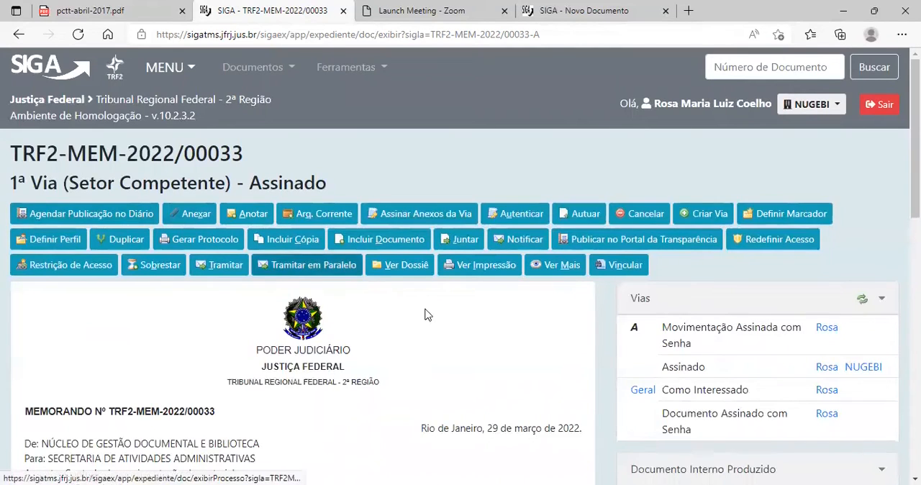
Route the memorando's 1ª Via to the lotação T2-COGEDM_EX without a return date and check the resulting Tramitação diagram.
click(222, 266)
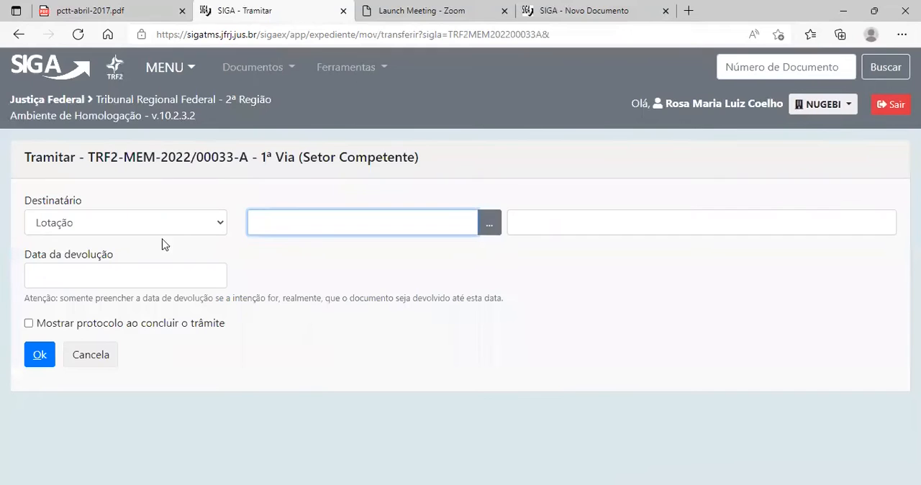
text(T2-COGEDM_EX)
key(Tab)
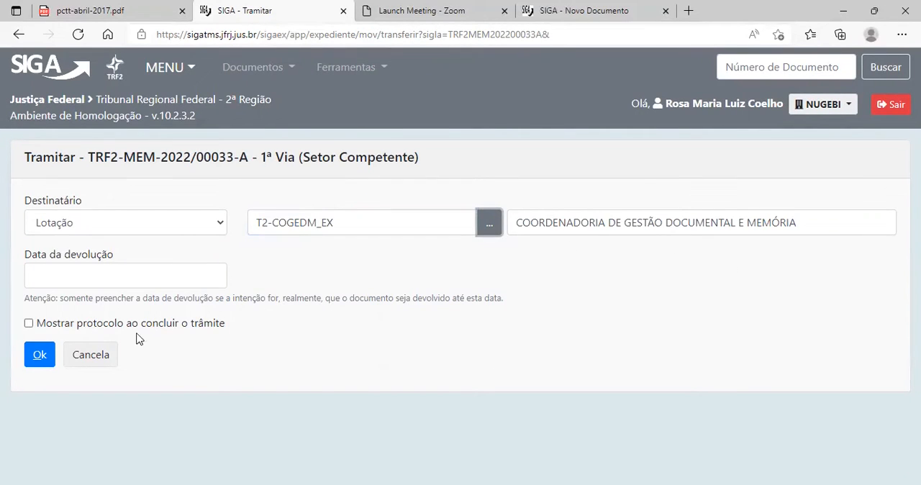
click(38, 358)
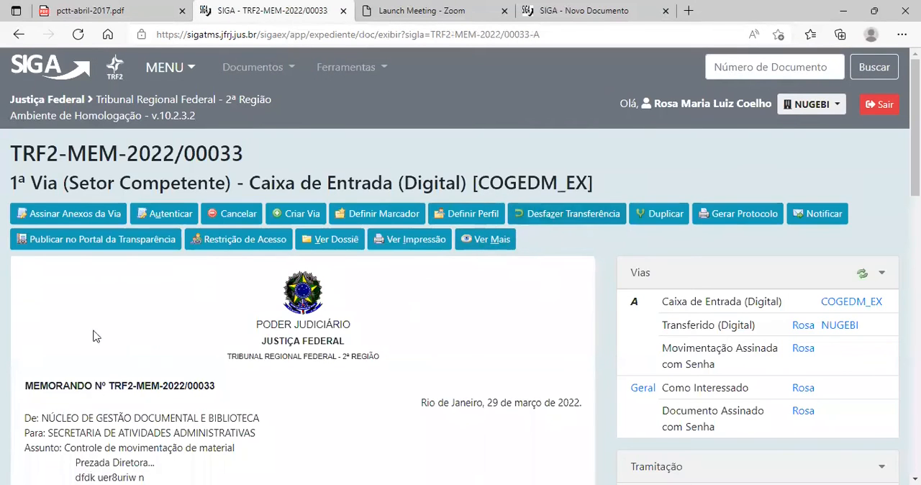
scroll(621, 295, down, 5)
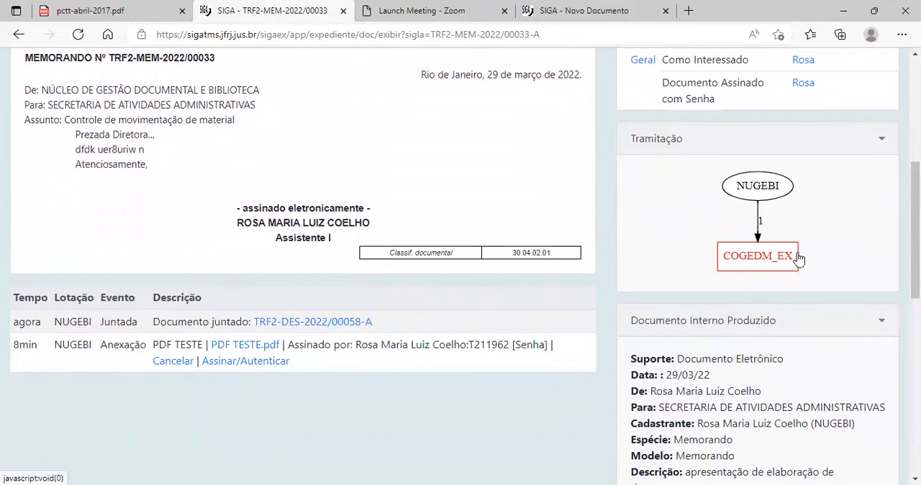
scroll(163, 203, up, 4)
scroll(330, 136, up, 1)
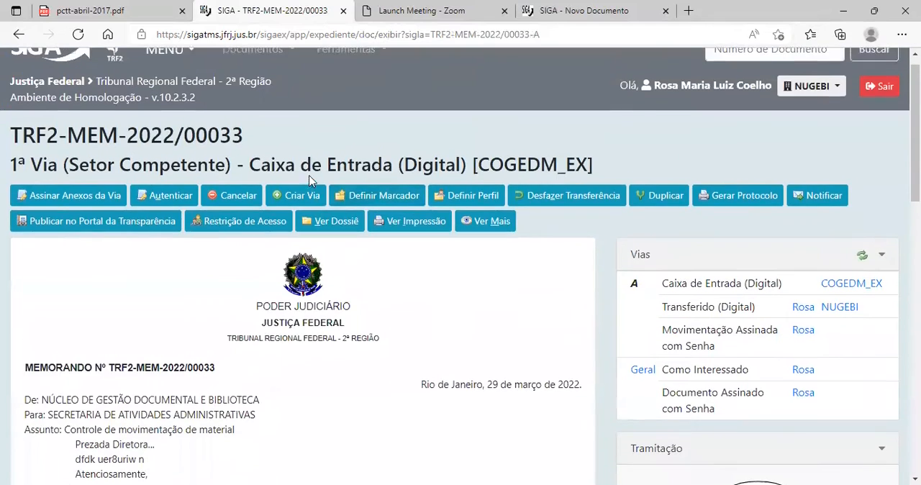
Open the Transferido (Digital) list from the home page and open memorando TRF2-MEM-2022/00033-A from it.
click(20, 70)
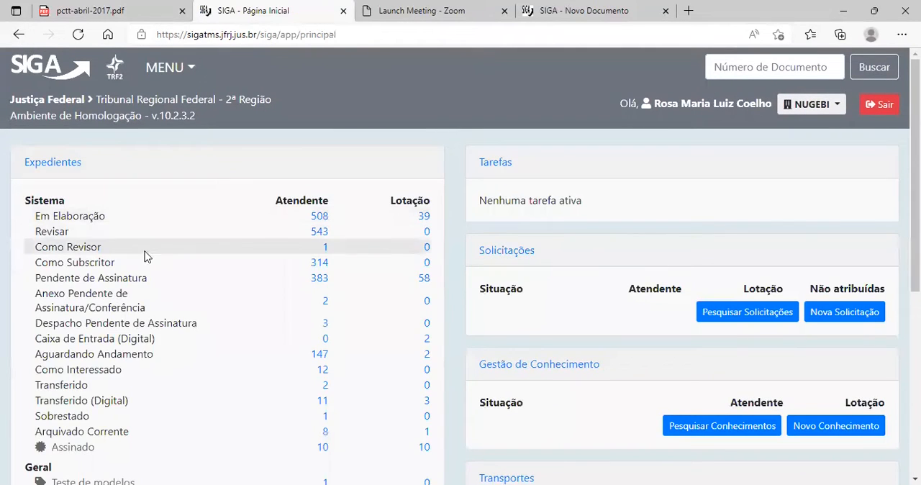
scroll(137, 394, down, 1)
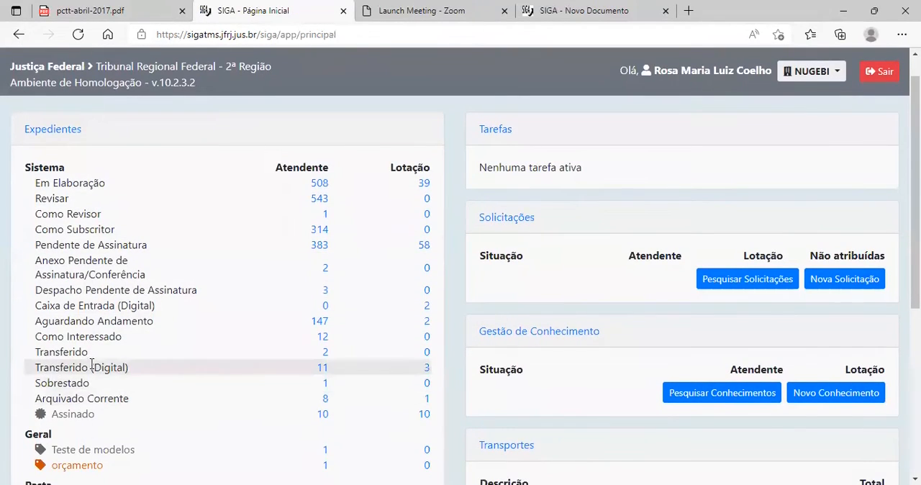
click(323, 371)
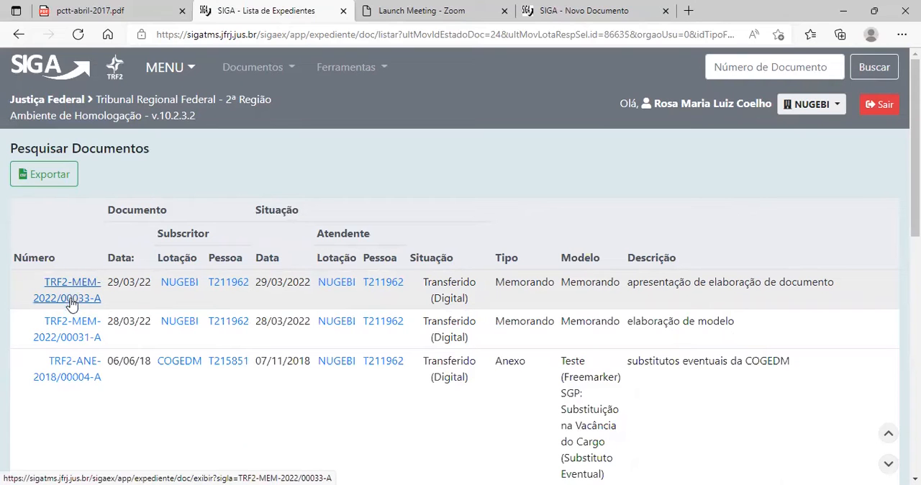
click(71, 292)
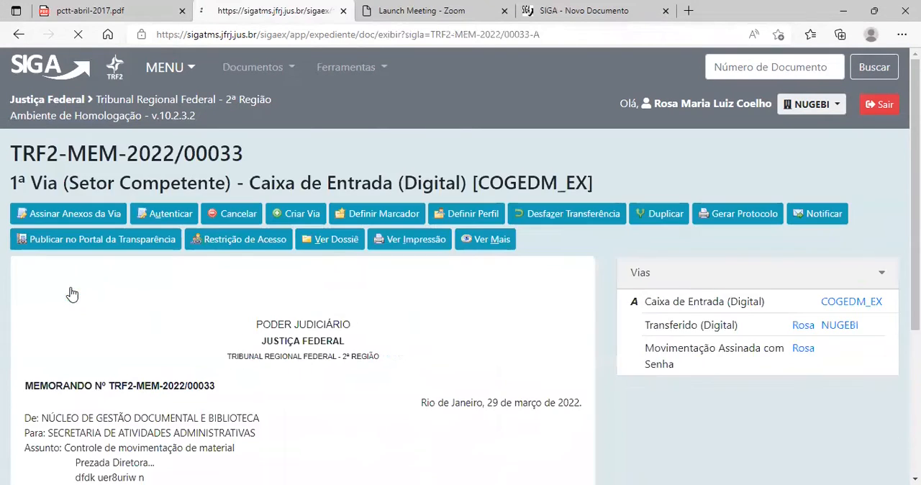
Examine the transferred memorando's Vias, Tramitação diagram and the option to undo the transfer.
scroll(392, 336, down, 4)
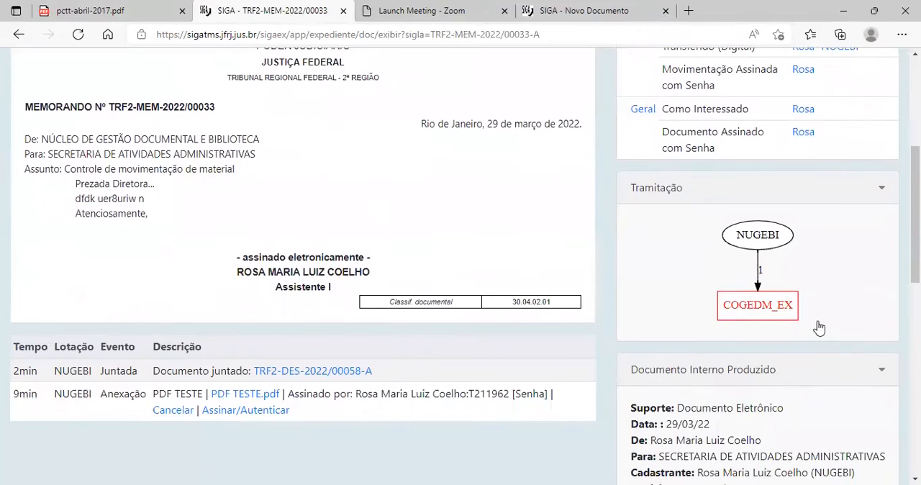
scroll(451, 324, up, 4)
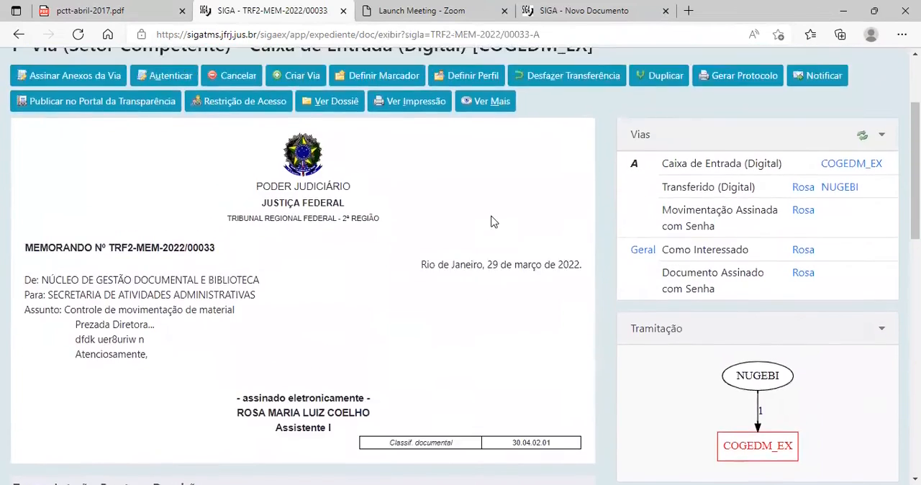
scroll(720, 425, down, 1)
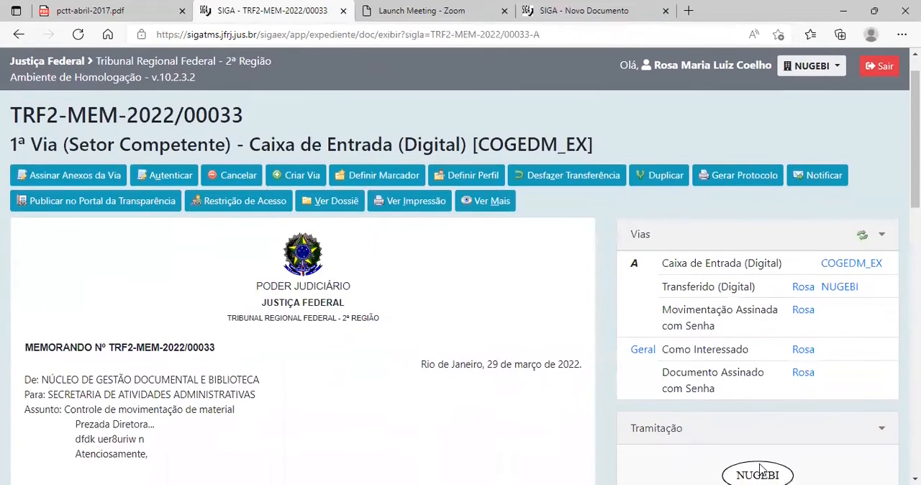
scroll(713, 414, down, 2)
scroll(648, 302, up, 1)
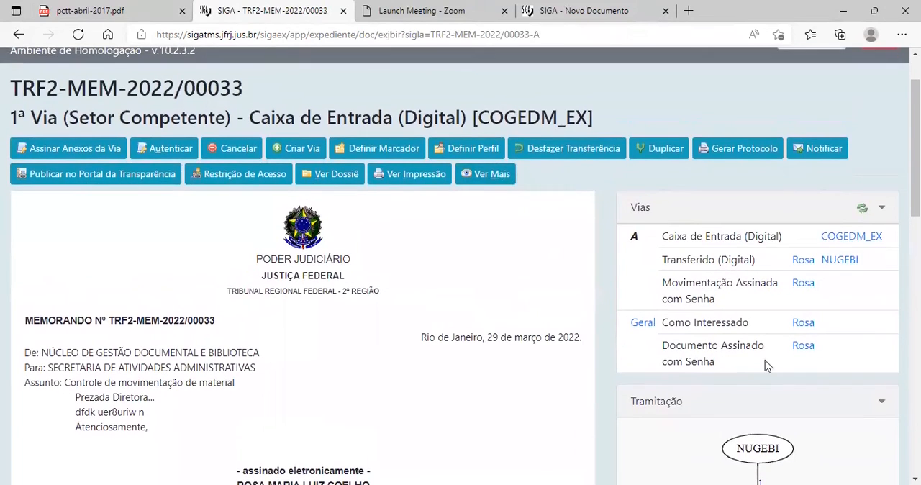
scroll(593, 309, down, 1)
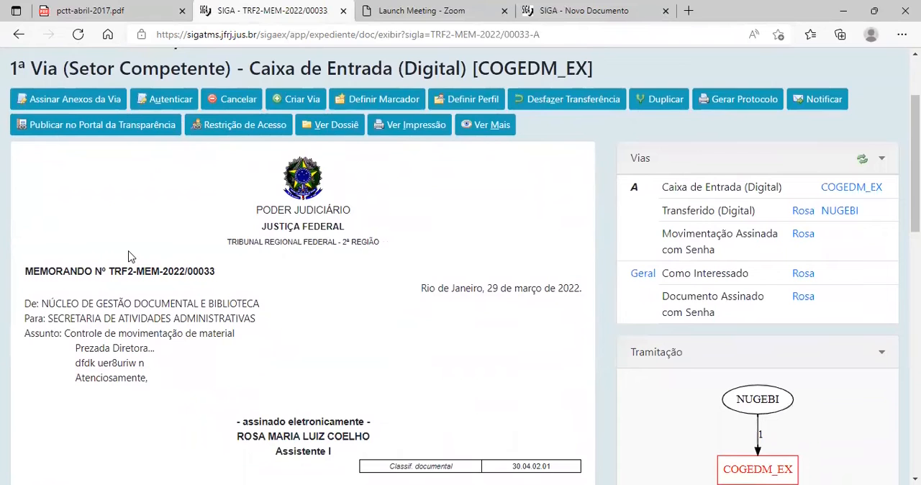
scroll(129, 257, up, 1)
scroll(319, 278, down, 2)
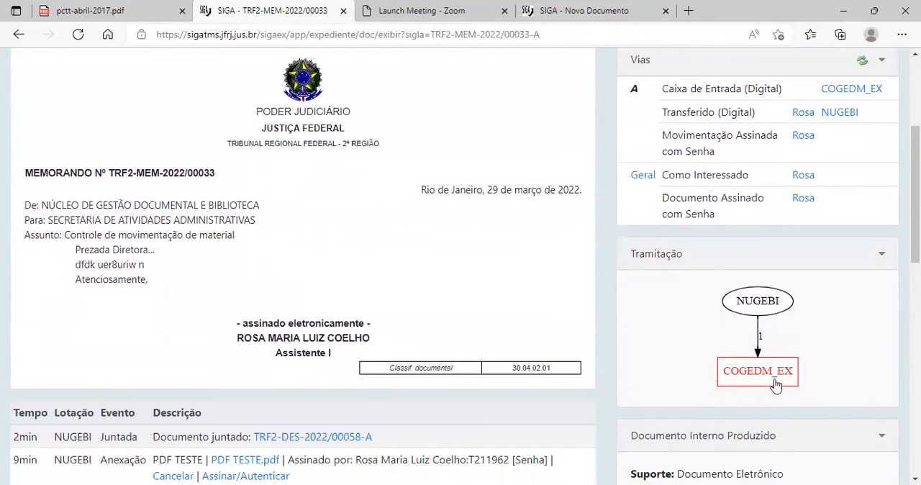
scroll(447, 156, up, 3)
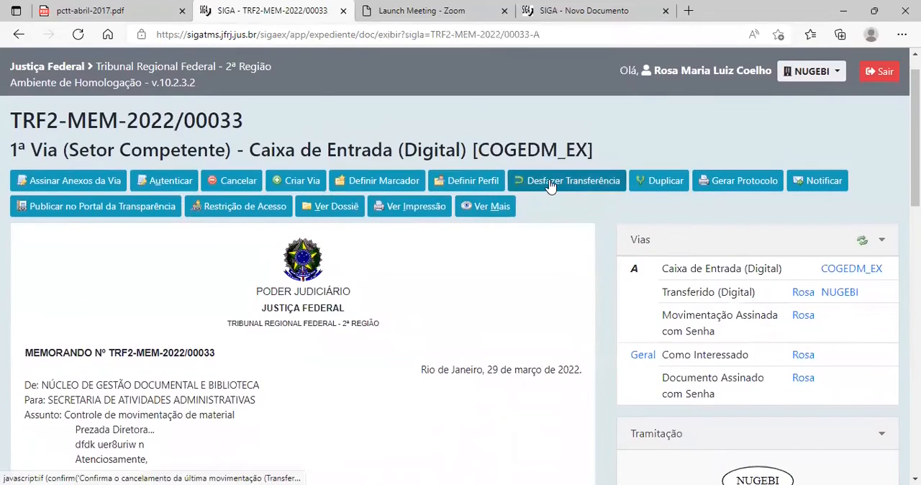
Start autuação of the signed memorando and choose Processo Administrativo as the new process's model.
drag(265, 107, 21, 113)
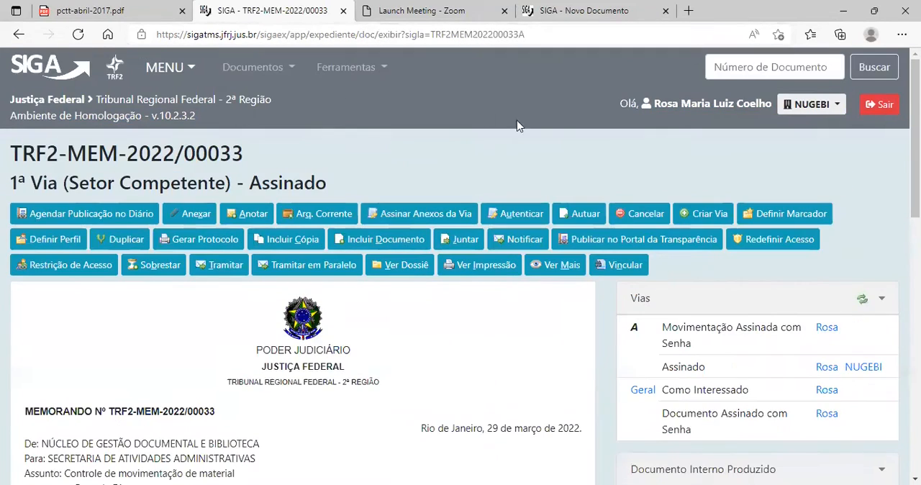
scroll(464, 279, down, 2)
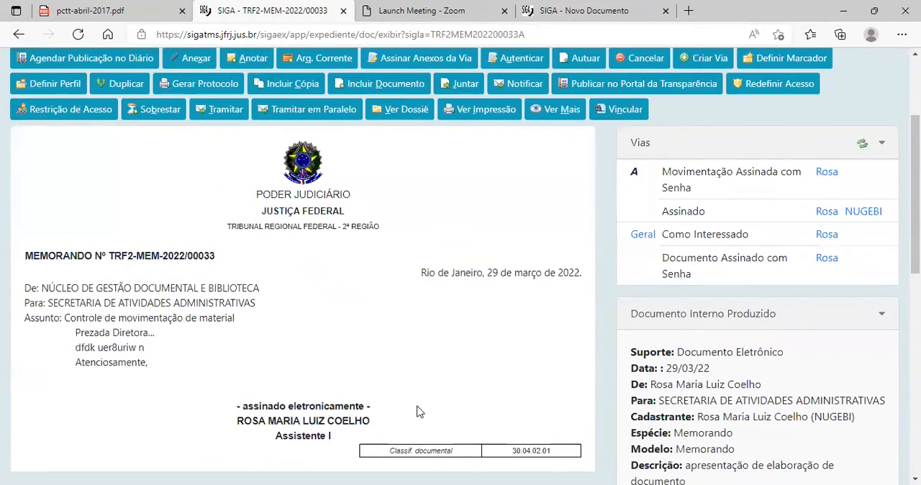
scroll(257, 320, down, 5)
scroll(403, 249, up, 7)
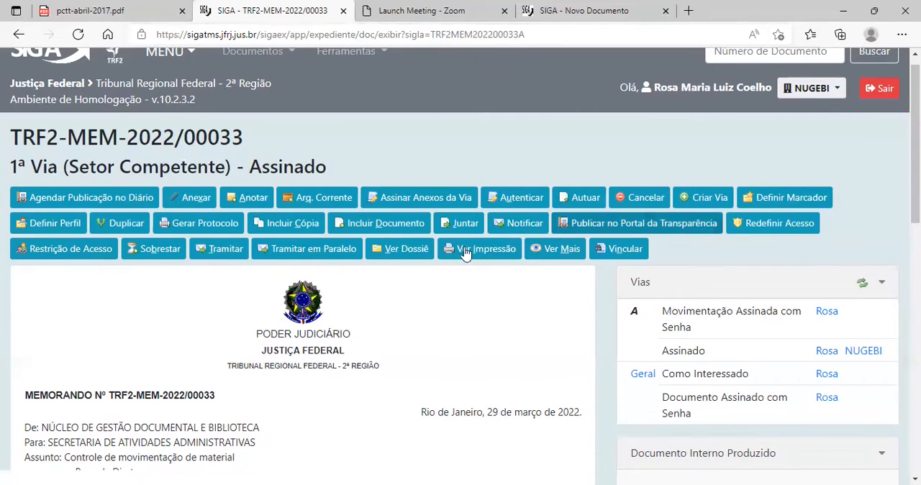
click(578, 202)
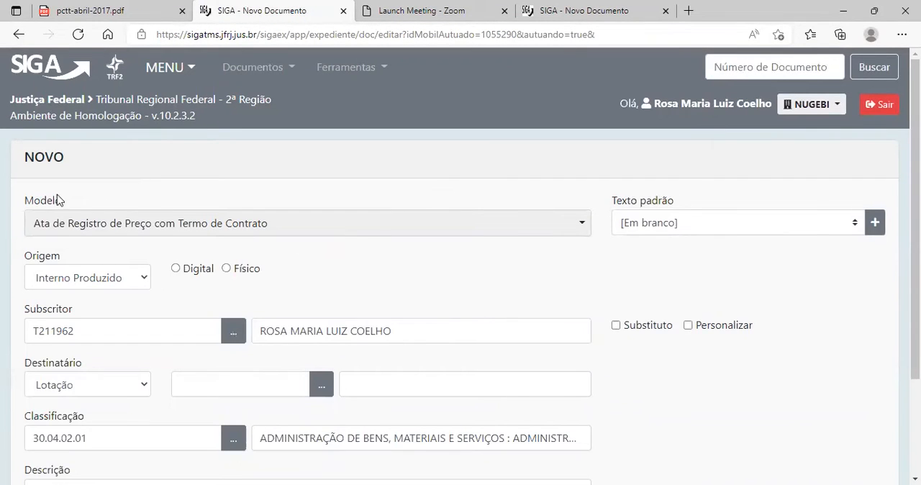
scroll(159, 190, down, 1)
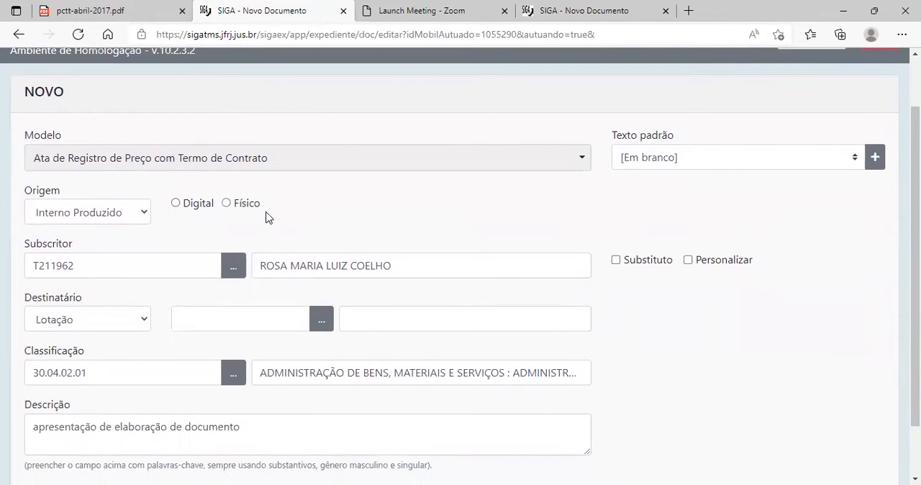
click(311, 166)
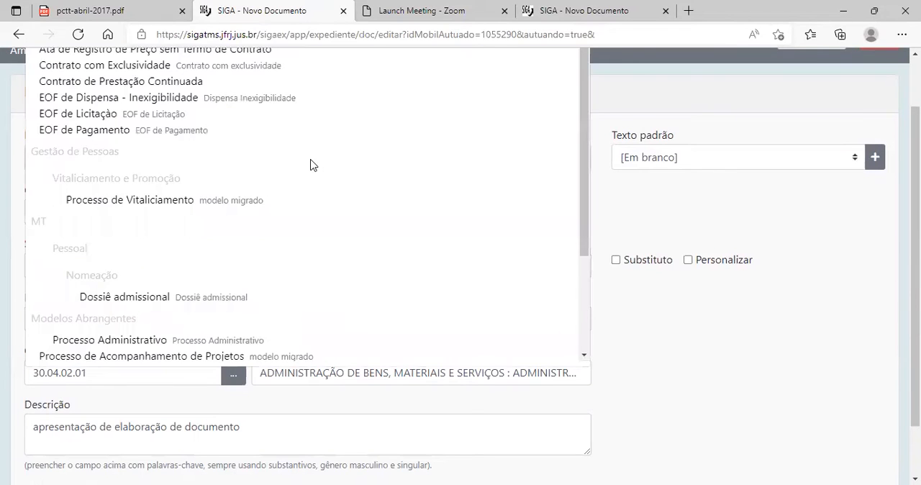
click(131, 341)
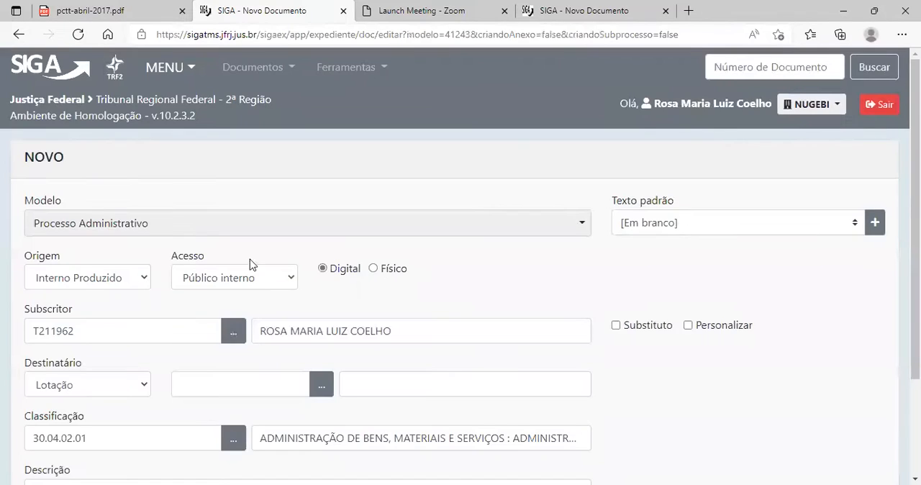
Review the process's prefilled fields, keep Classificação 30.04.02.01 and the inherited description, and save the process.
scroll(393, 270, down, 1)
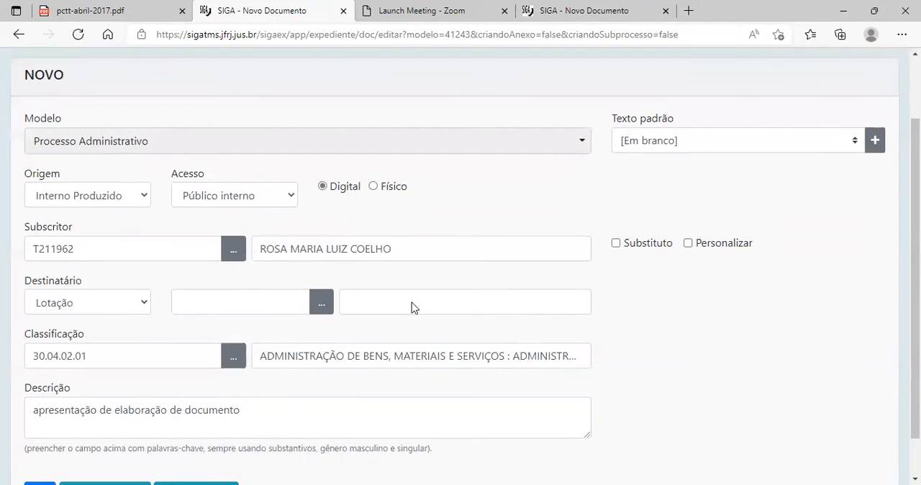
scroll(208, 301, down, 1)
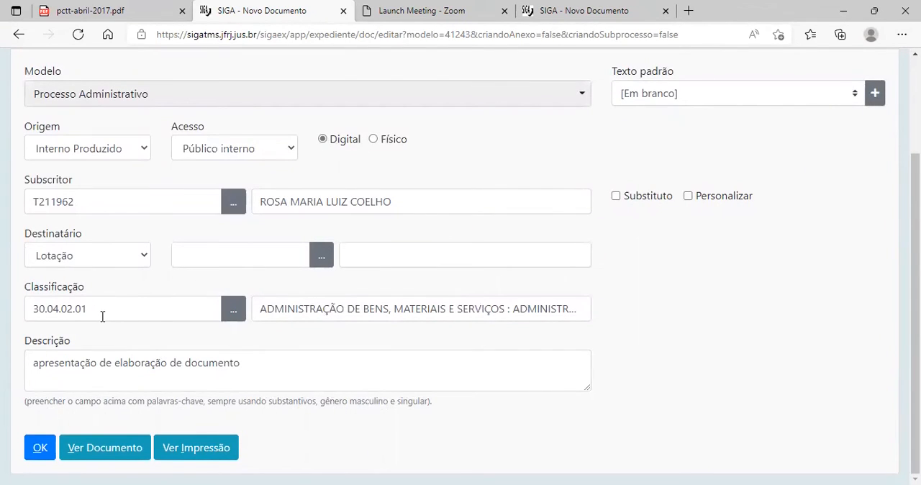
click(101, 311)
drag(101, 311, 28, 314)
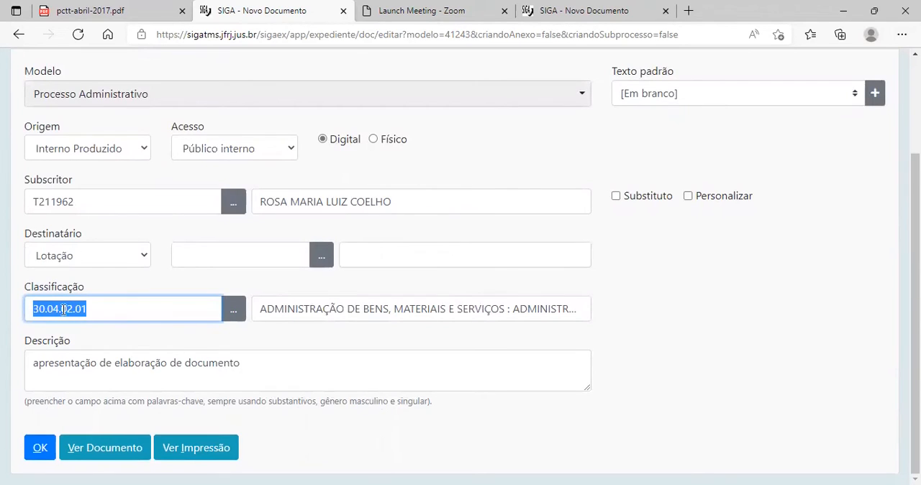
click(115, 312)
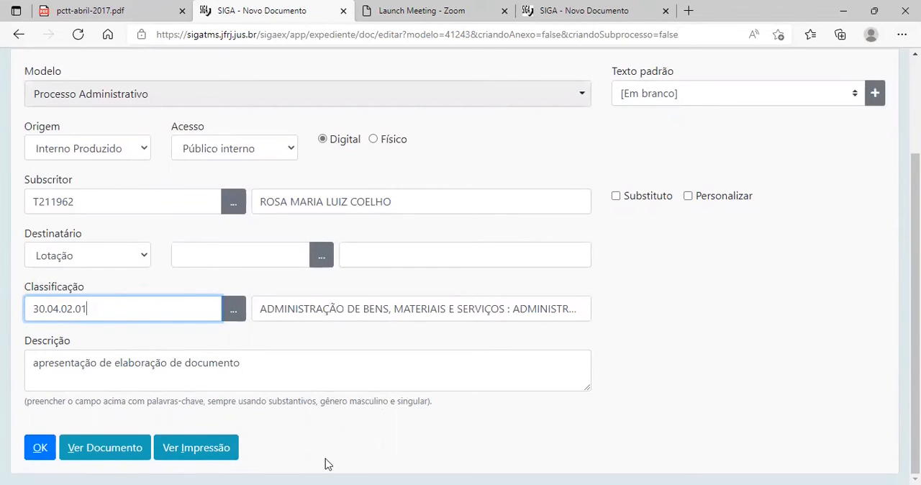
click(38, 446)
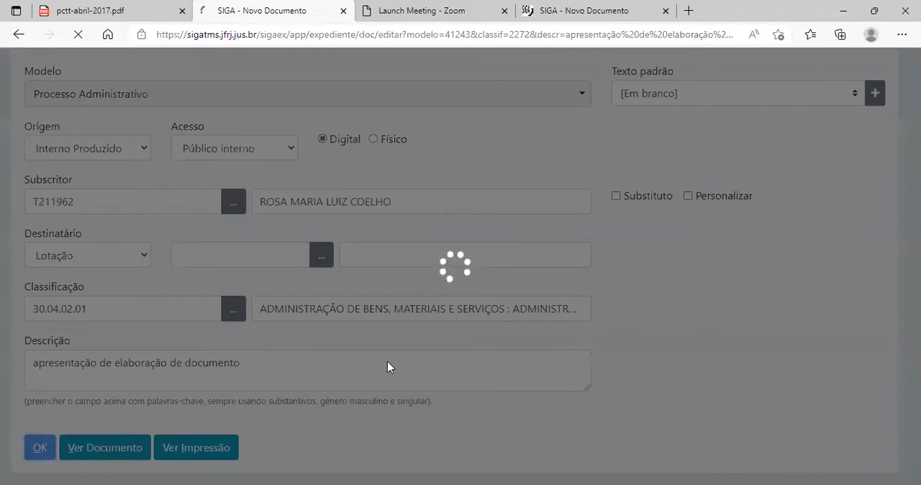
Examine the draft Processo Administrativo's cover, its temporary process number, opening date field and available actions.
scroll(112, 209, down, 2)
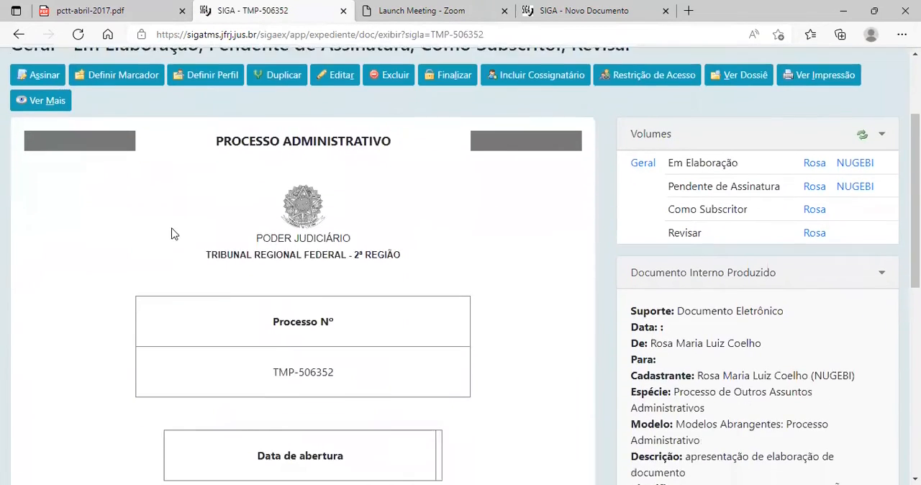
drag(216, 116, 375, 132)
click(404, 146)
scroll(345, 233, down, 2)
drag(245, 243, 334, 239)
scroll(499, 267, down, 2)
scroll(501, 272, up, 6)
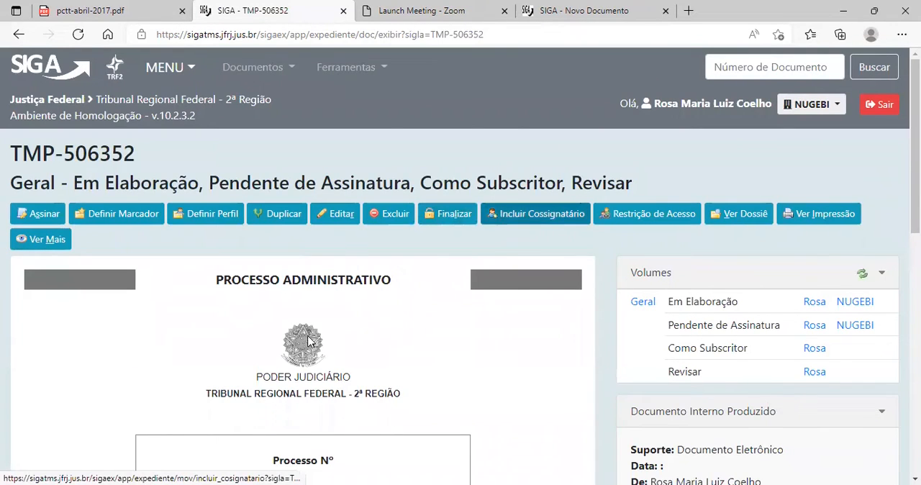
scroll(312, 343, down, 1)
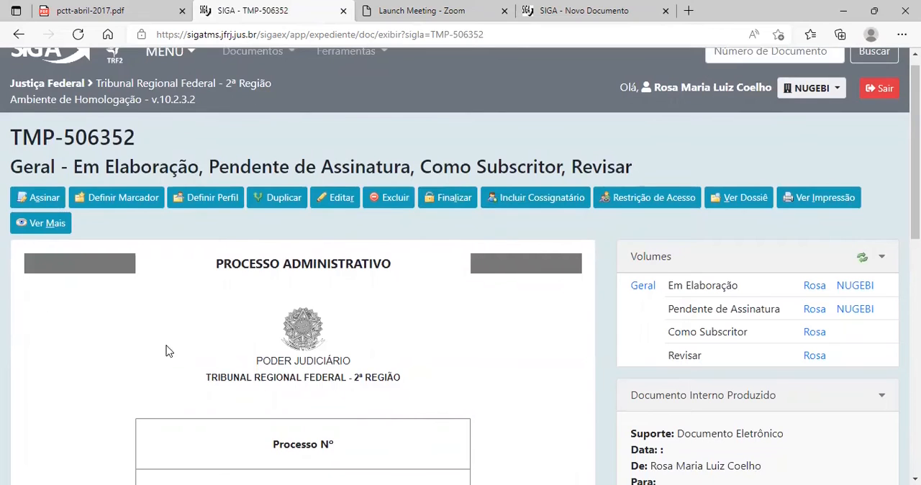
scroll(166, 350, down, 6)
scroll(273, 321, up, 1)
scroll(271, 321, up, 5)
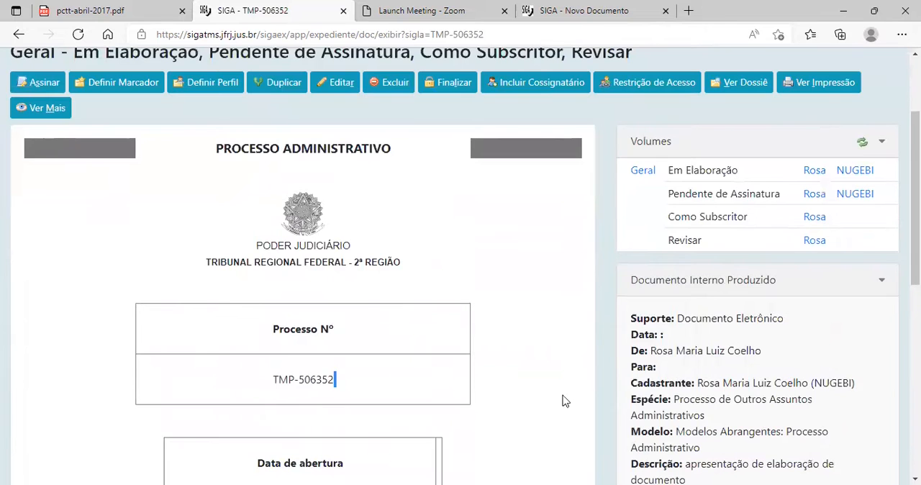
scroll(322, 351, up, 2)
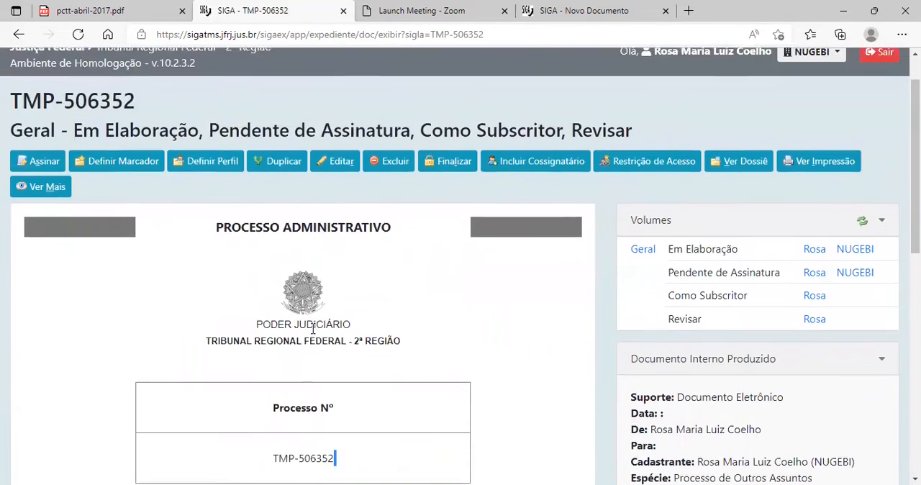
scroll(202, 290, down, 2)
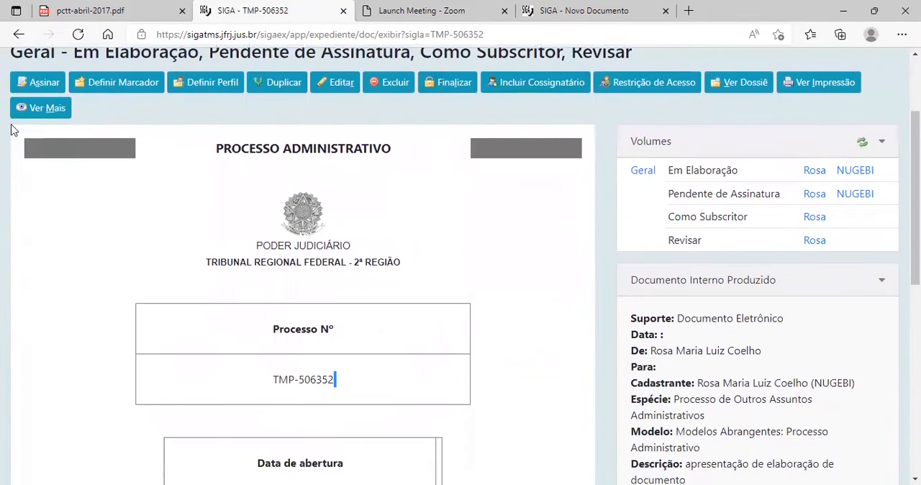
scroll(78, 296, up, 2)
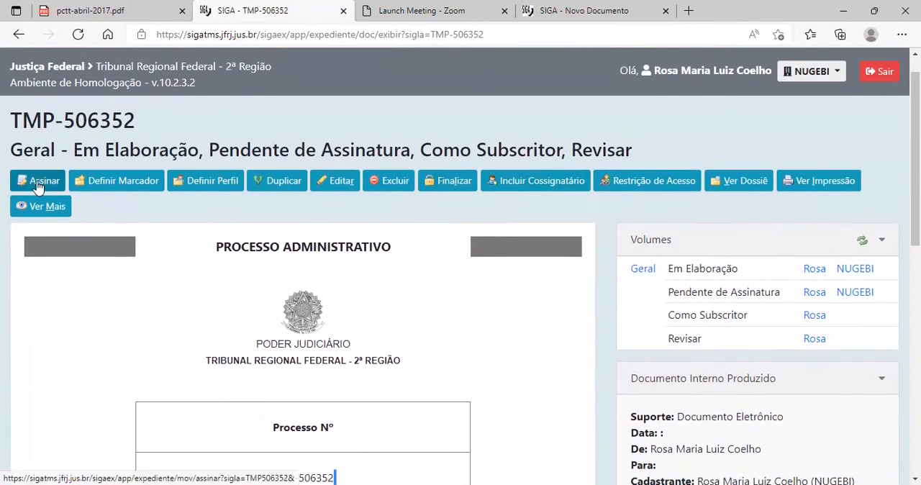
Sign the Processo Administrativo by Senha and check the volume shown in the signed process's heading.
click(37, 186)
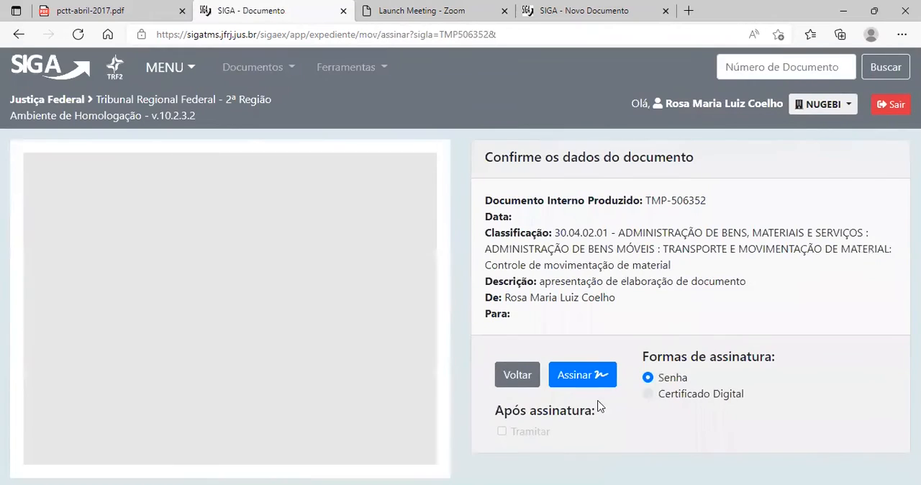
click(580, 375)
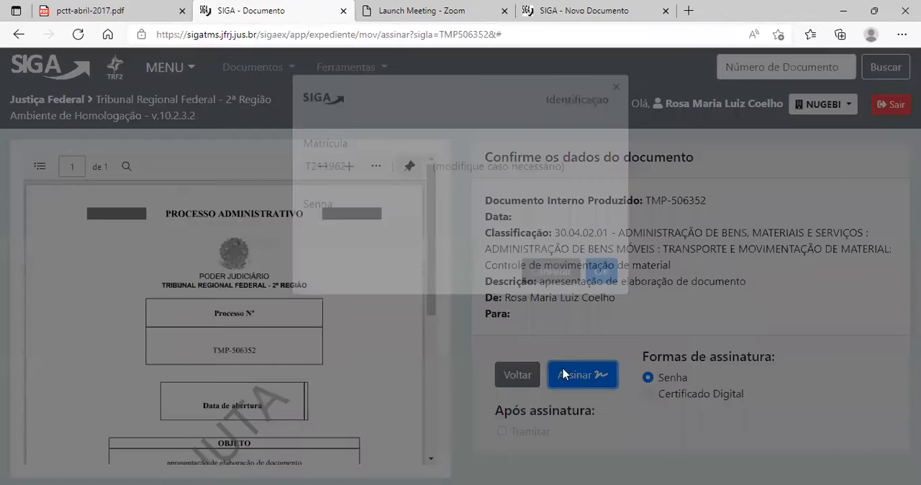
click(598, 359)
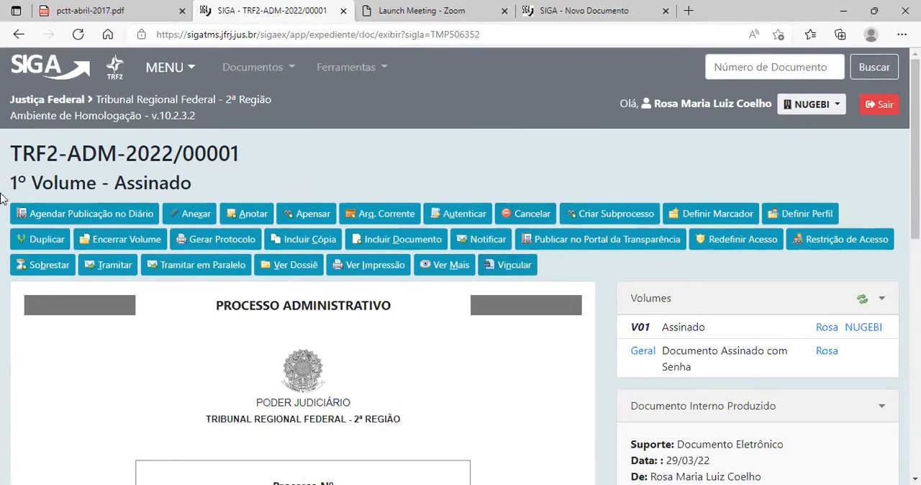
drag(10, 182, 97, 183)
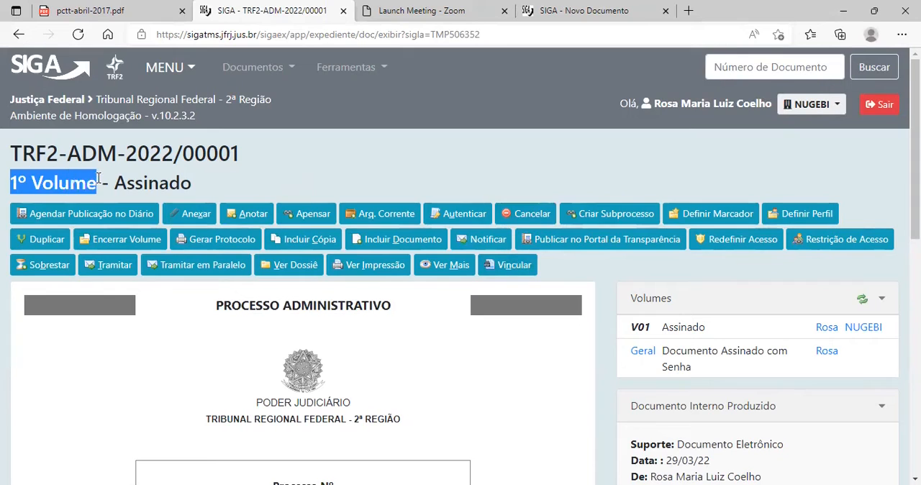
click(309, 174)
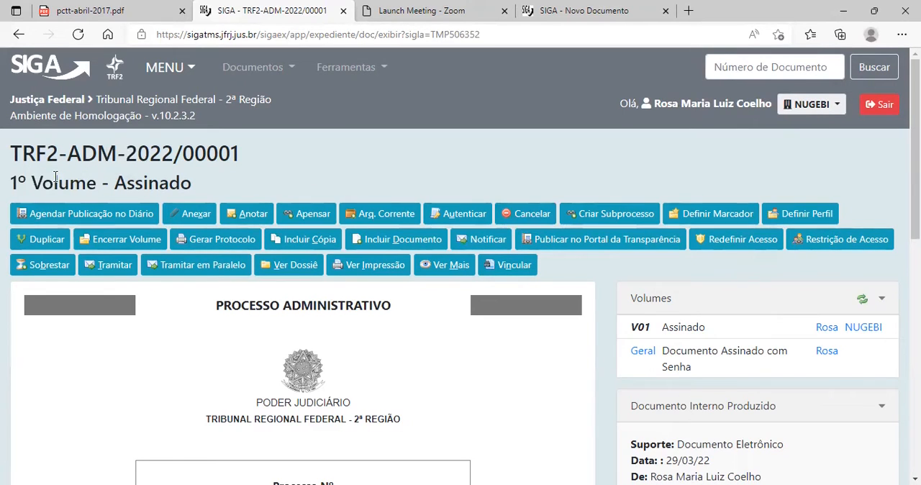
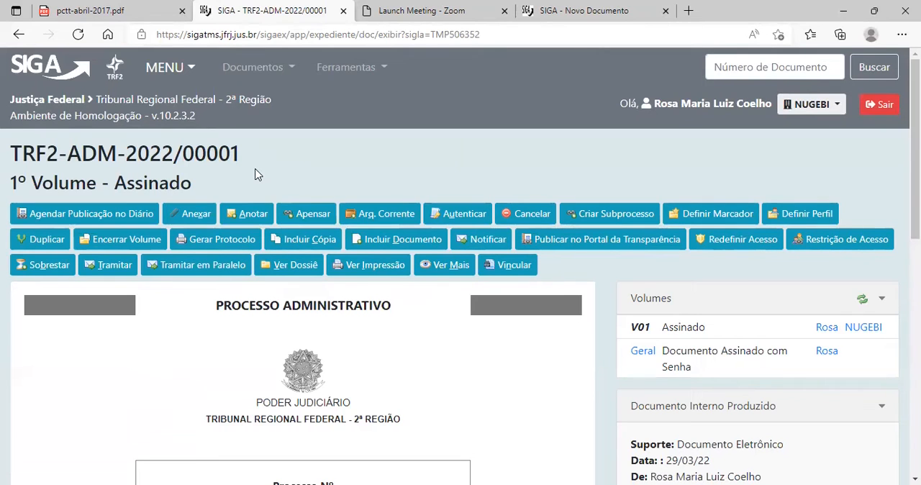
Find the joined memorando in the process's movement history, open it and return to the process through its related documents.
scroll(257, 174, down, 8)
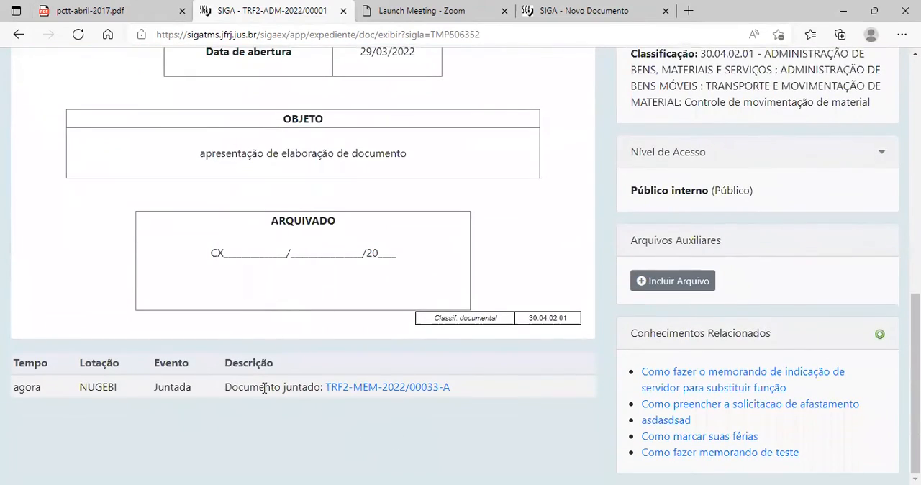
scroll(416, 159, up, 8)
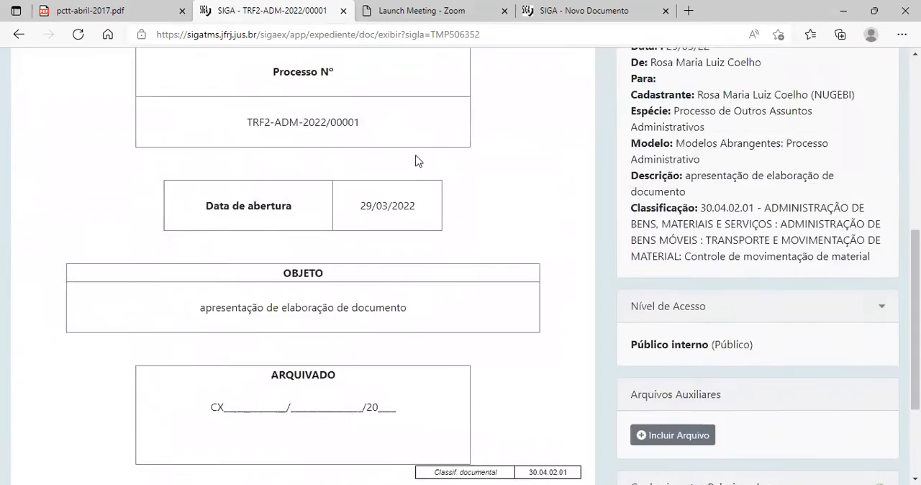
scroll(411, 154, down, 8)
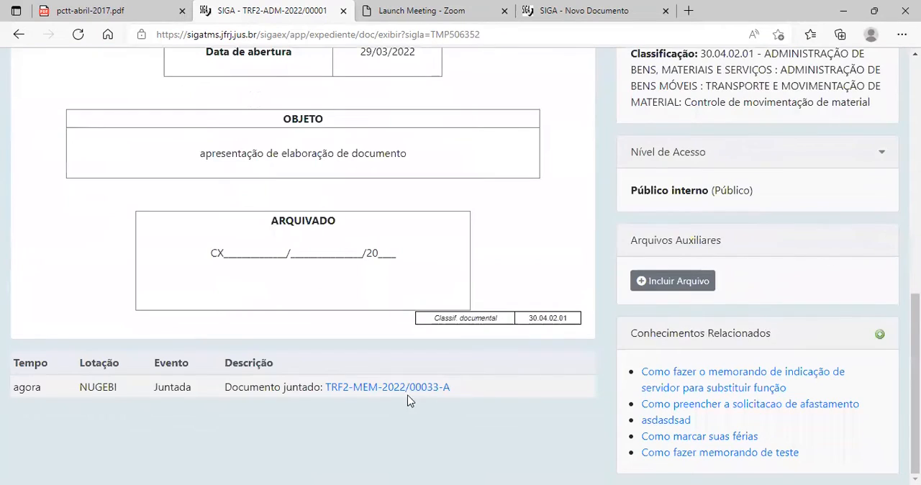
click(423, 392)
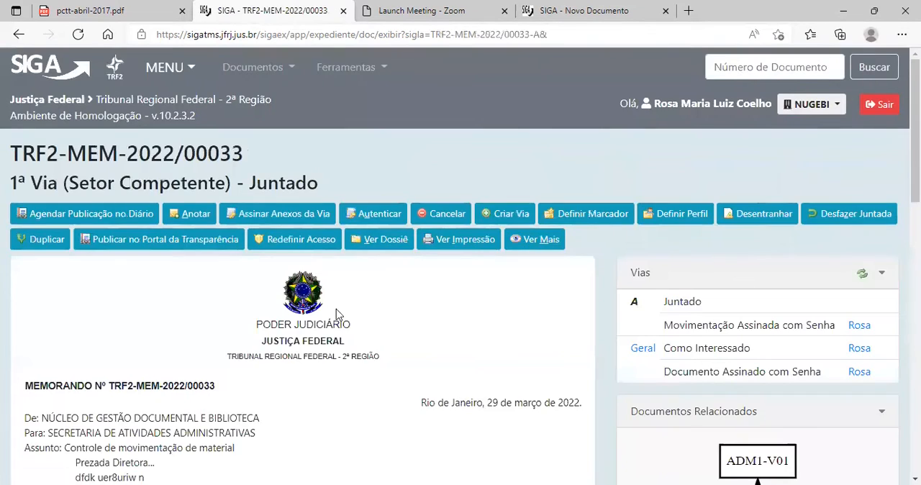
scroll(336, 309, down, 5)
click(771, 119)
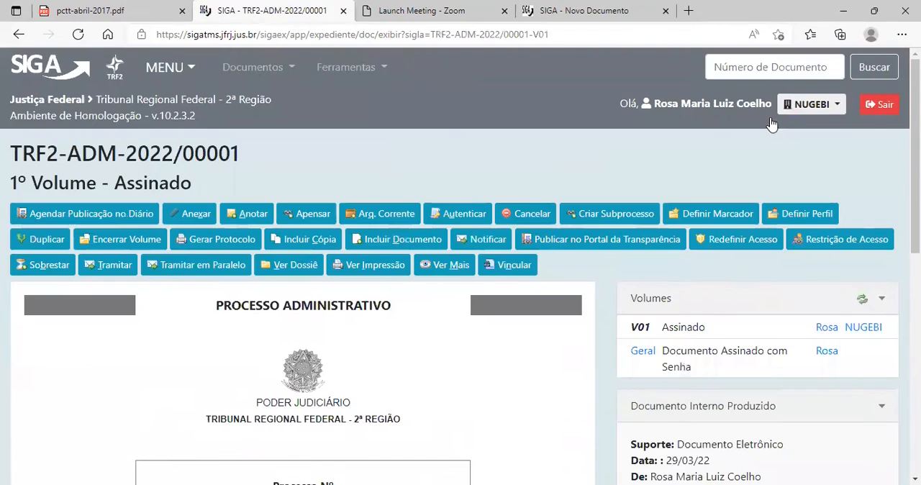
Reopen the joined memorando from the process and examine its related-documents diagram and its history of the juntadas and the attached PDF.
scroll(304, 288, down, 10)
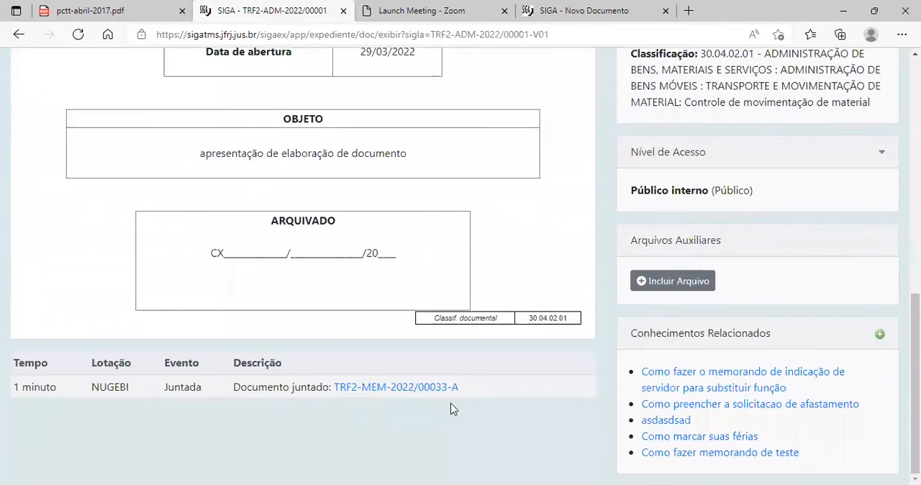
scroll(422, 382, up, 10)
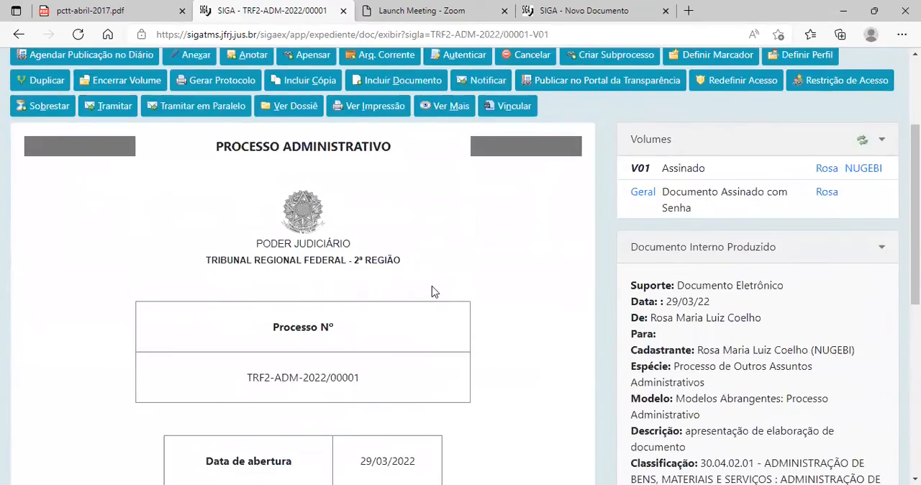
scroll(432, 291, up, 3)
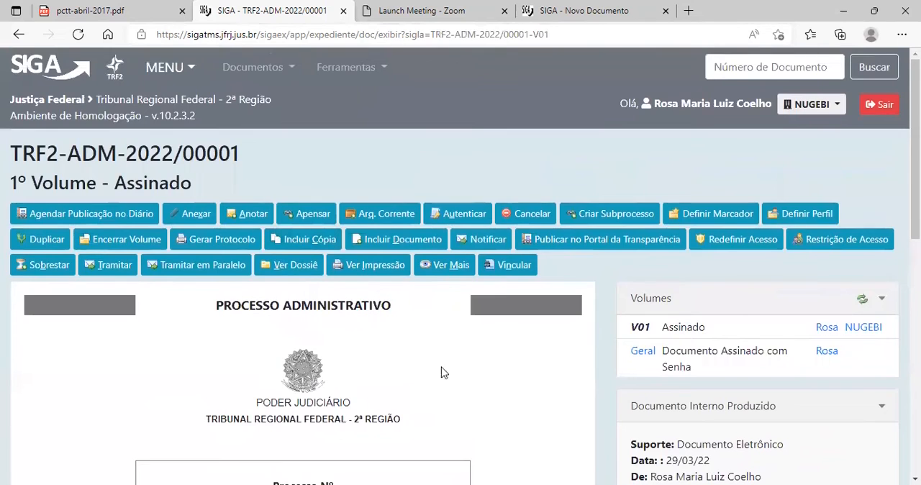
scroll(446, 372, down, 10)
click(374, 415)
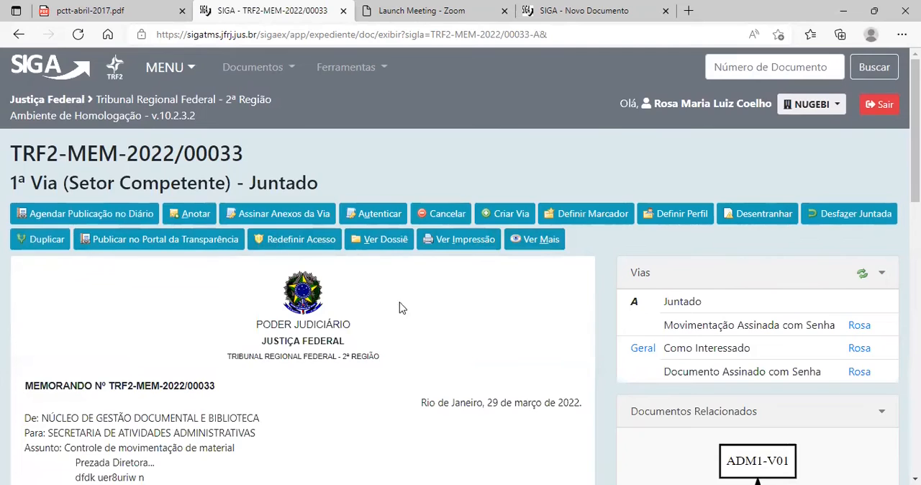
scroll(714, 394, down, 3)
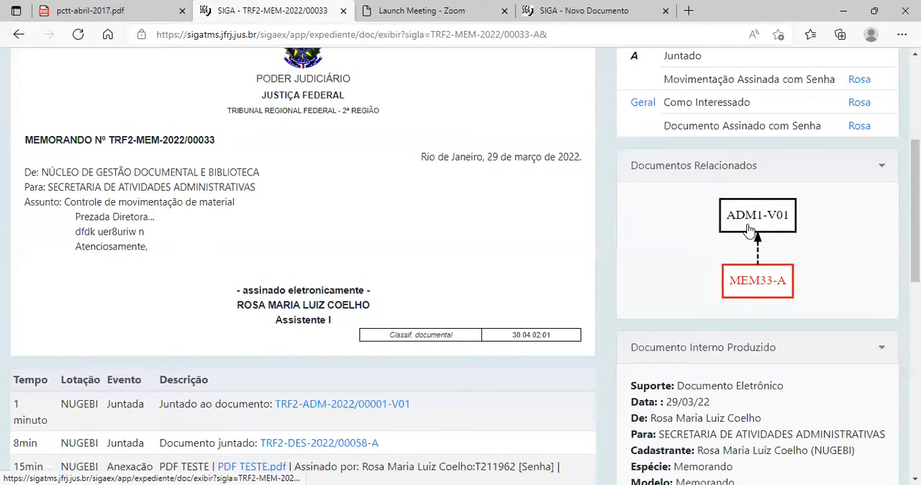
scroll(723, 203, down, 1)
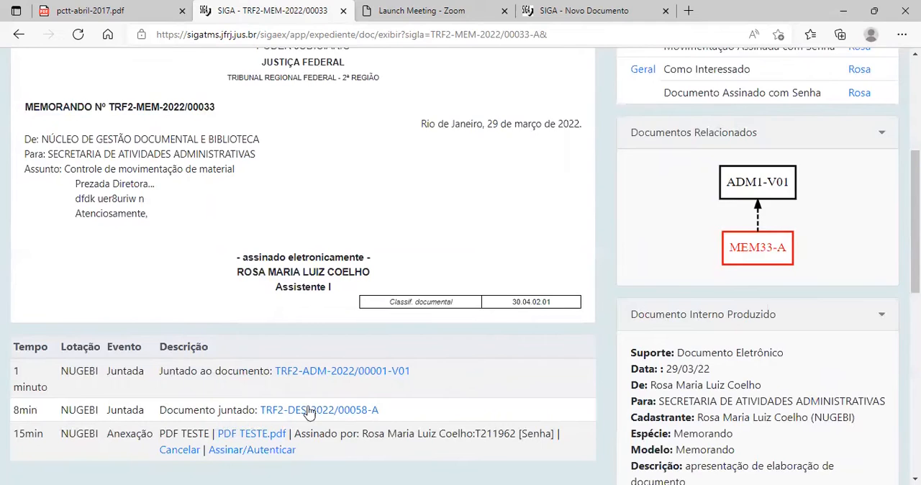
scroll(306, 408, down, 2)
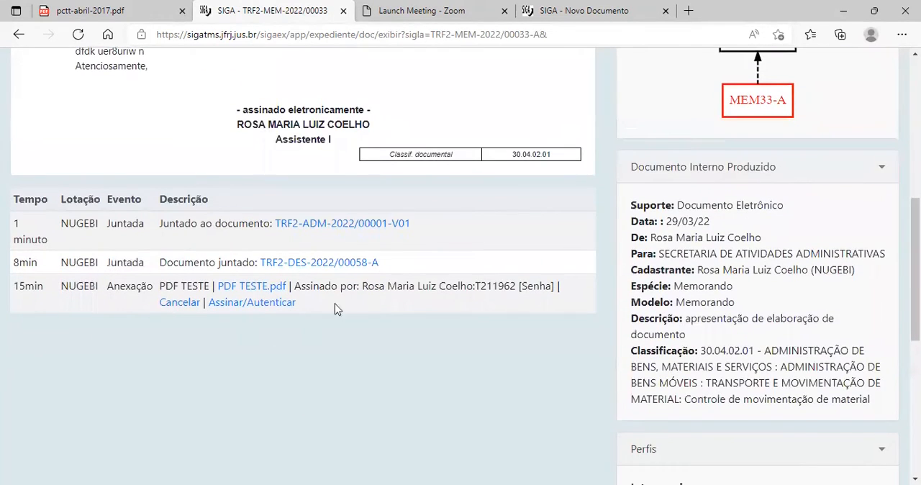
scroll(525, 286, up, 1)
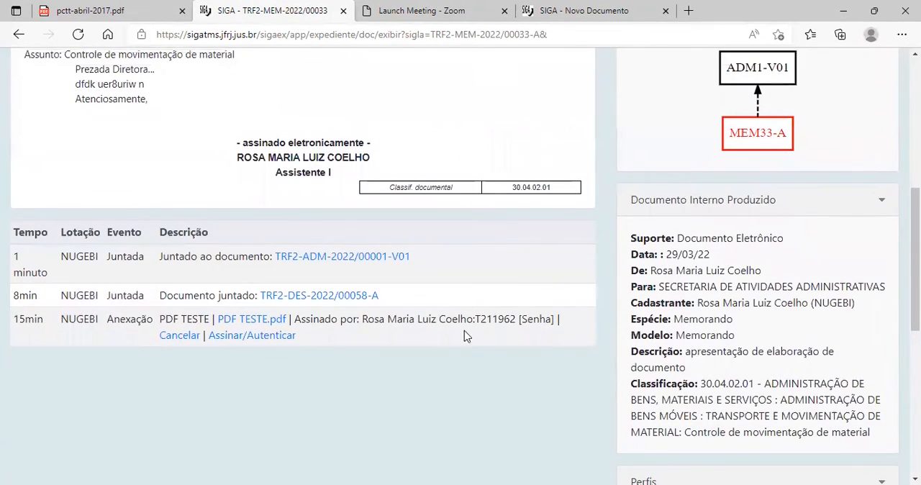
scroll(471, 333, up, 2)
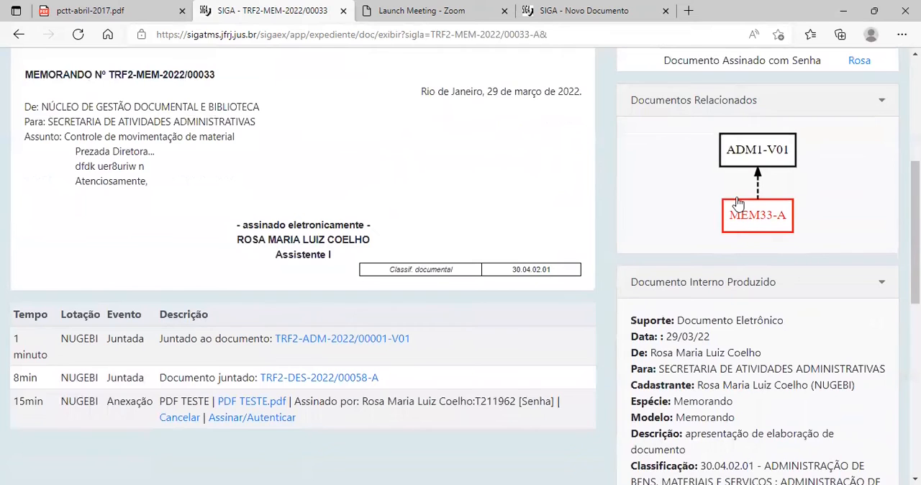
Return to the Processo Administrativo from the memorando's related documents and review its cover, movement history and available actions.
click(744, 155)
scroll(407, 294, down, 7)
scroll(301, 293, down, 3)
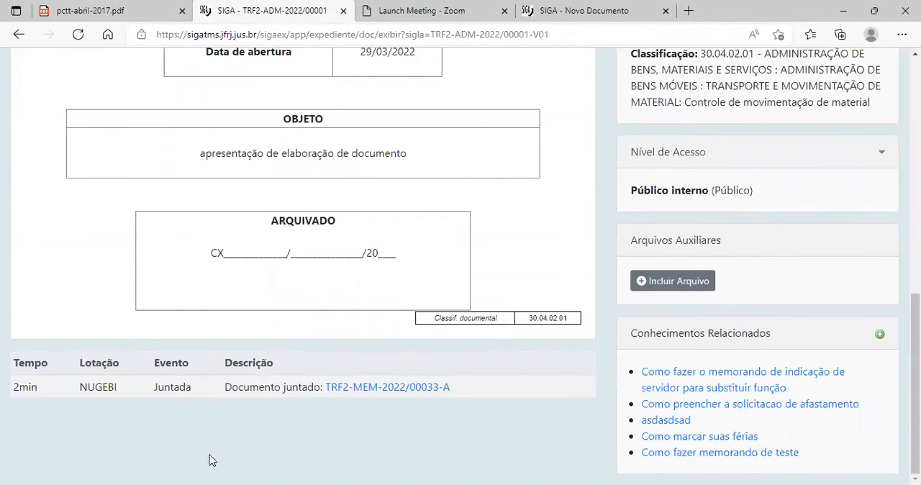
scroll(242, 249, up, 10)
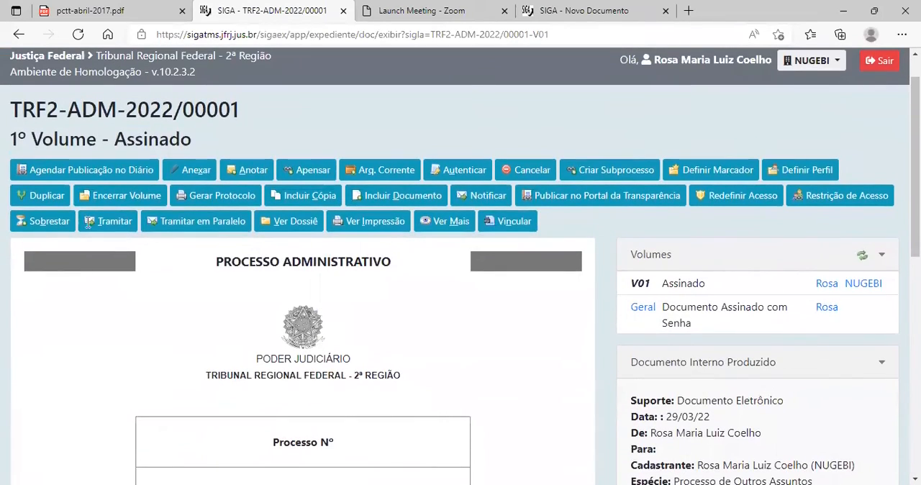
scroll(426, 396, down, 3)
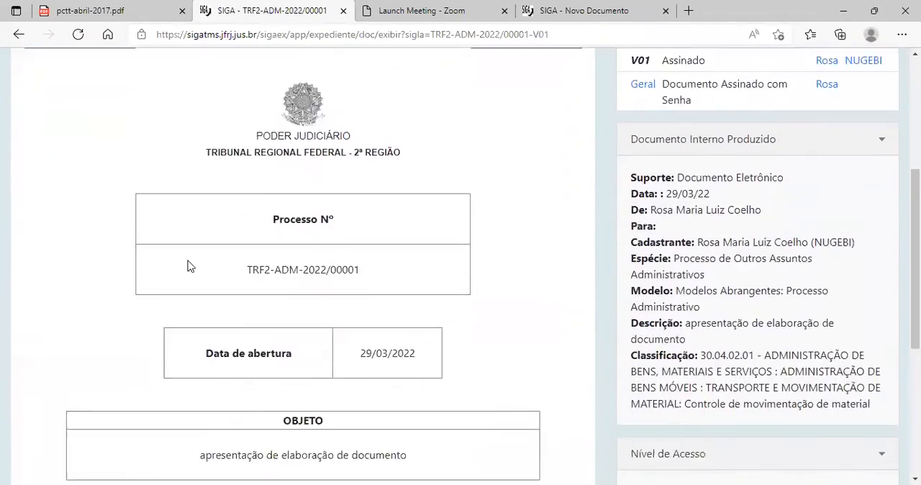
scroll(187, 216, down, 1)
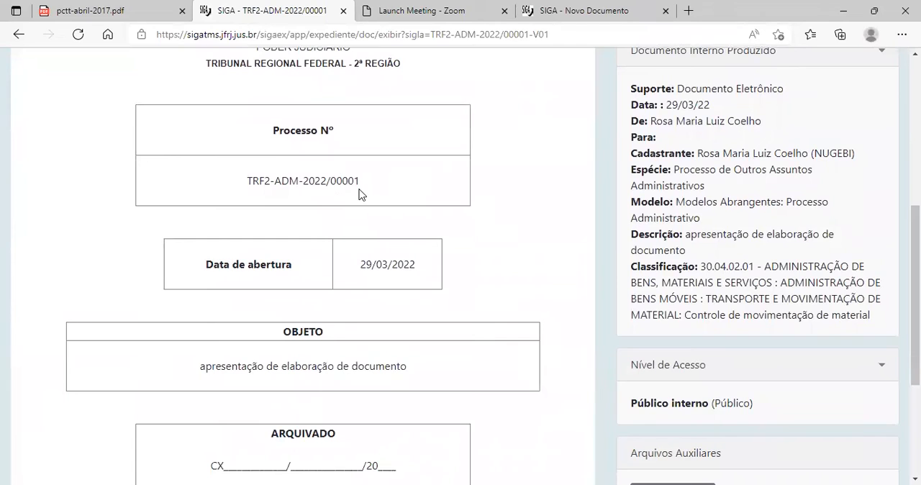
scroll(360, 216, down, 3)
scroll(360, 262, up, 6)
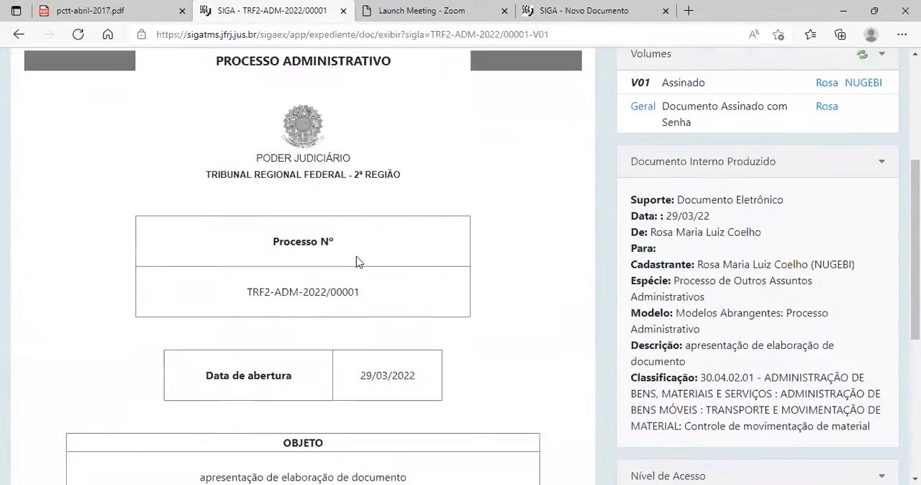
scroll(608, 248, up, 1)
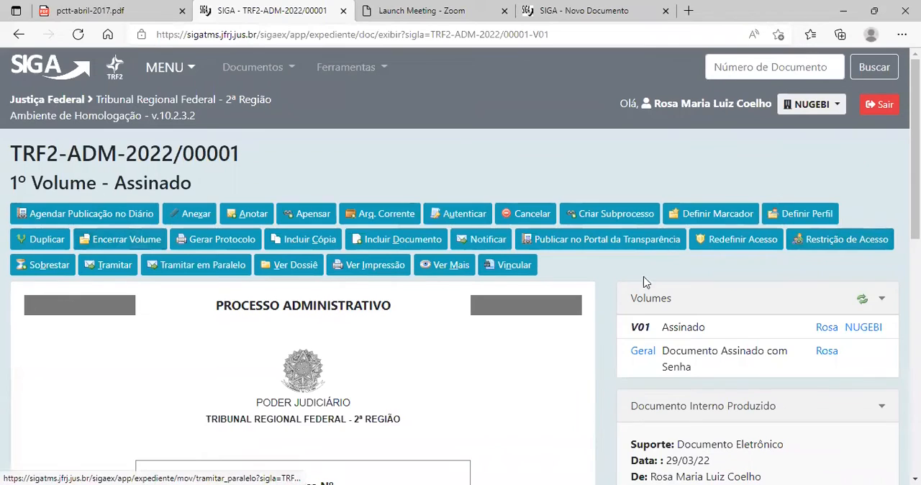
Start including a document in the process, browse the available models and keep Despacho as the model.
click(376, 245)
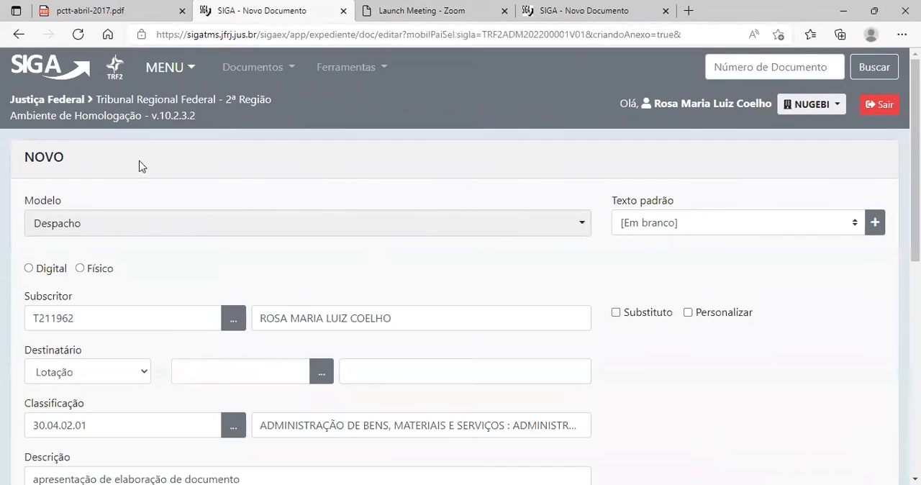
click(130, 231)
scroll(186, 318, down, 1)
scroll(186, 318, down, 3)
scroll(176, 308, up, 5)
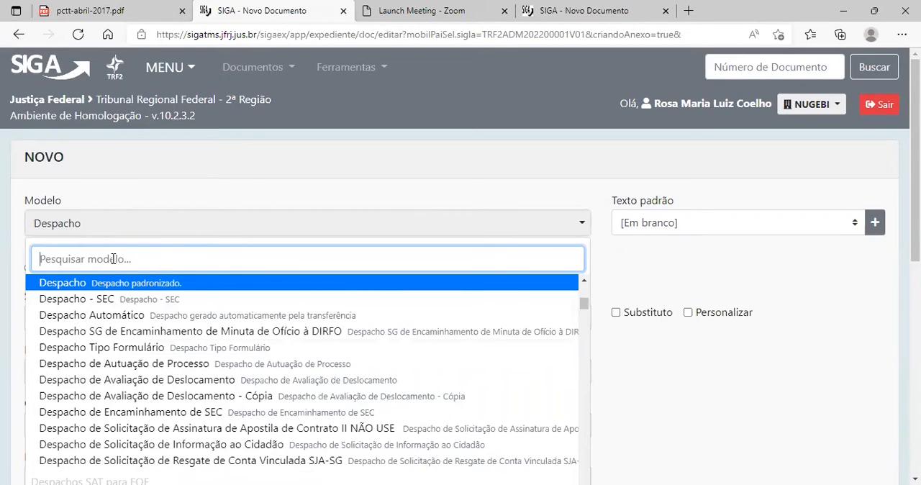
click(674, 380)
Set the despacho to Digital and choose the Lotação T2-SAT as its Destinatário.
click(29, 269)
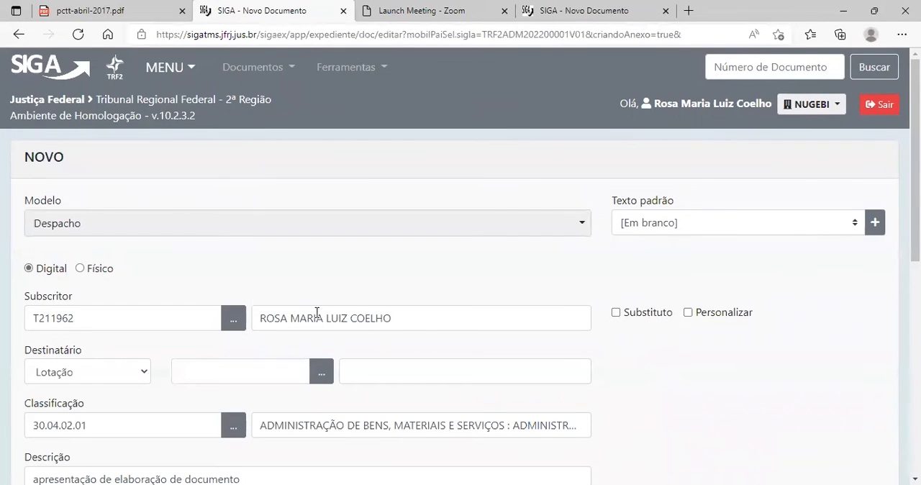
scroll(267, 300, down, 2)
click(189, 236)
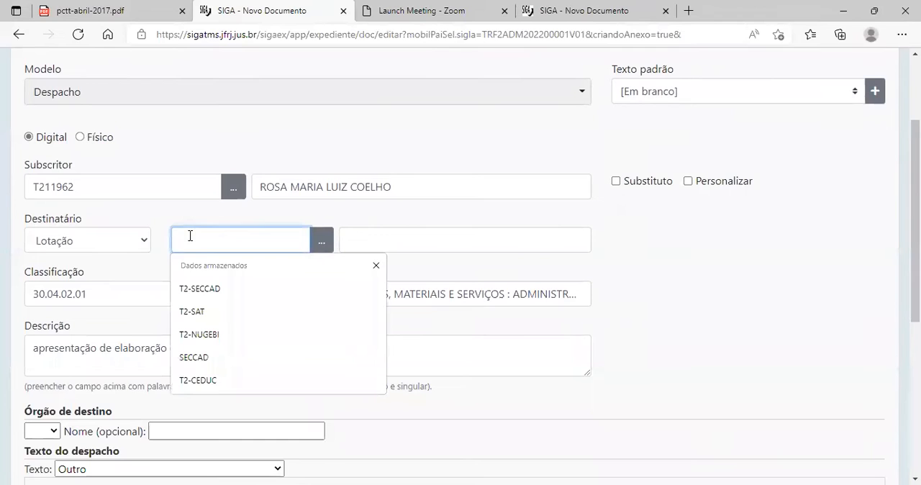
click(212, 312)
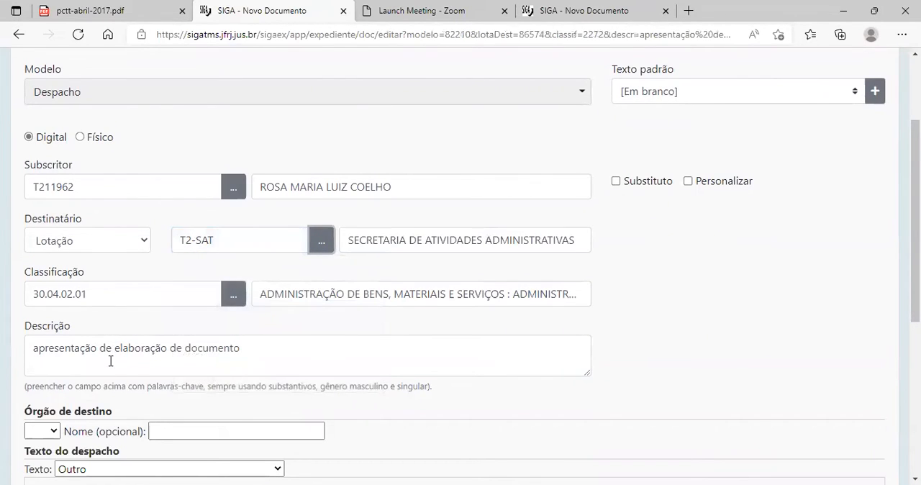
Enter "hdfghfghjdfgj" as the despacho's text and save the document.
scroll(288, 394, down, 2)
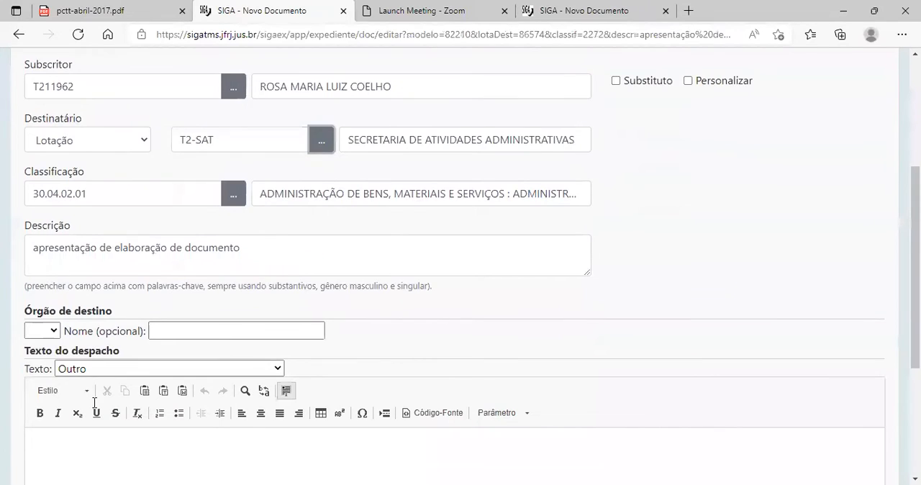
scroll(94, 403, down, 3)
click(105, 362)
text(hdfghfghjdfgj)
scroll(152, 367, down, 2)
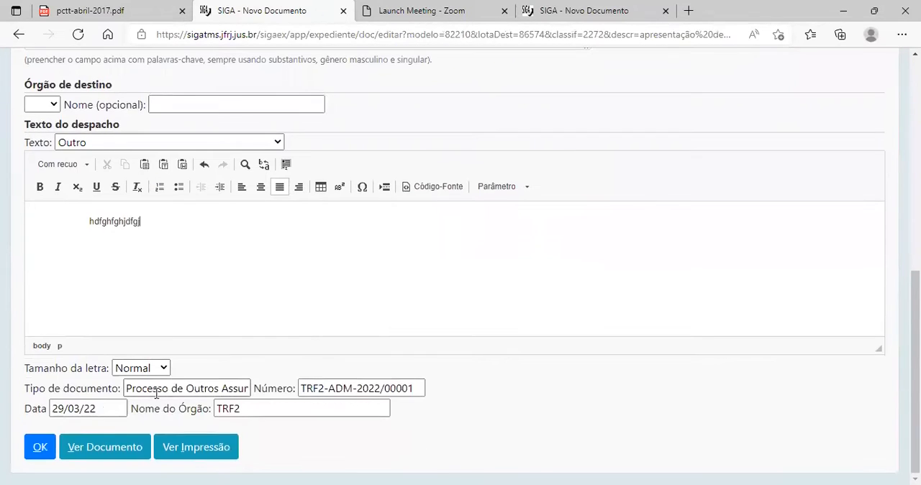
click(39, 447)
Review the draft despacho, check the requirements on its file attachment form and go back without attaching anything.
scroll(738, 355, down, 3)
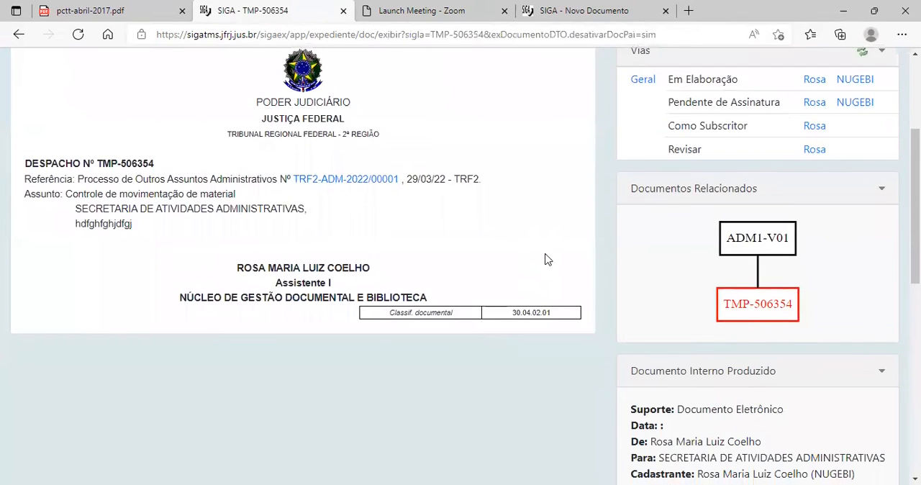
scroll(539, 258, up, 5)
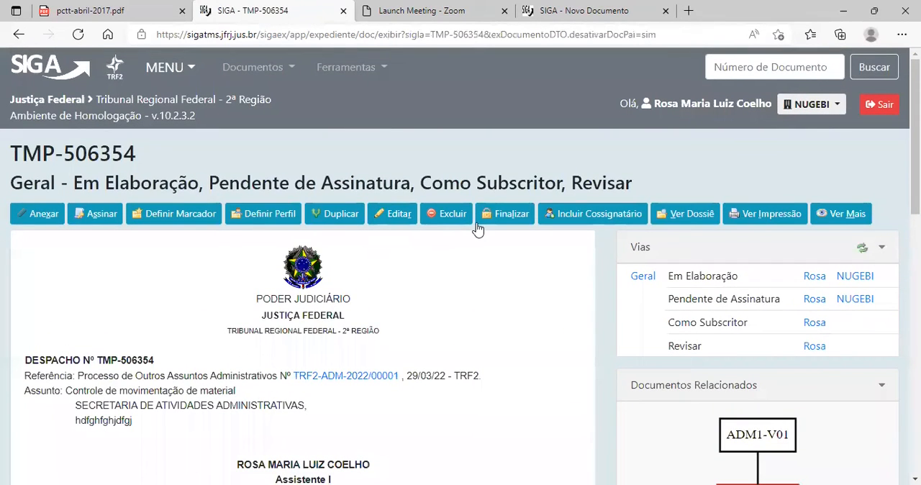
click(48, 216)
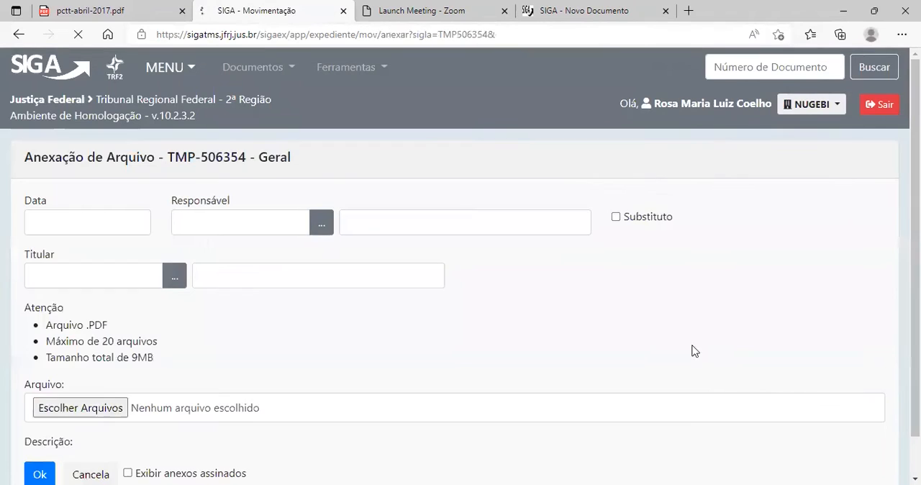
scroll(339, 309, down, 1)
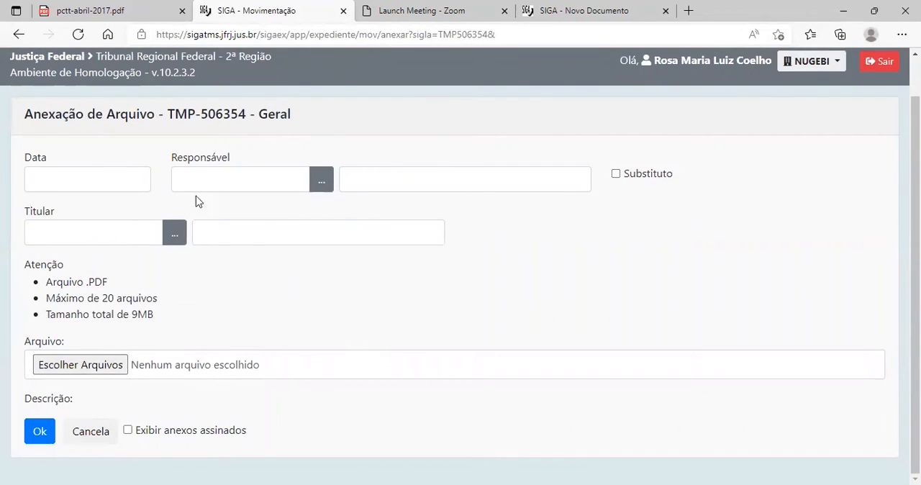
click(18, 38)
Sign the despacho by Senha with Juntar kept active, and check the juntada in its movement history.
click(98, 208)
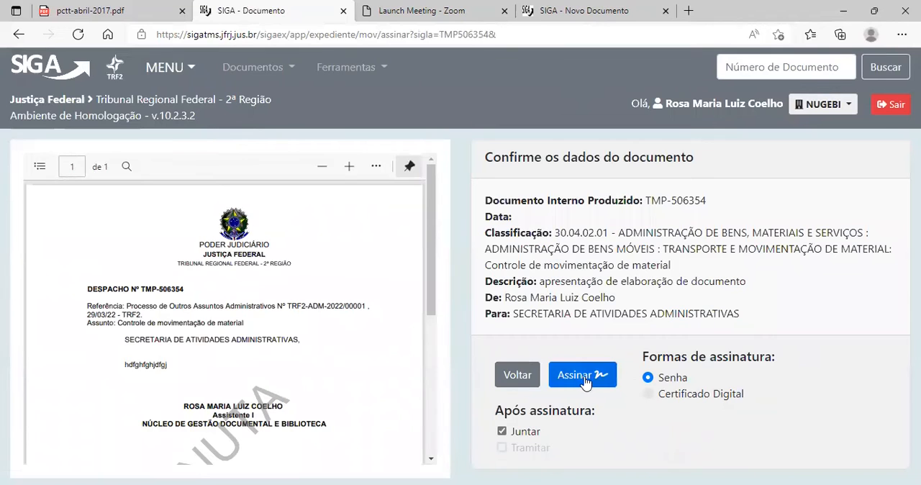
click(582, 378)
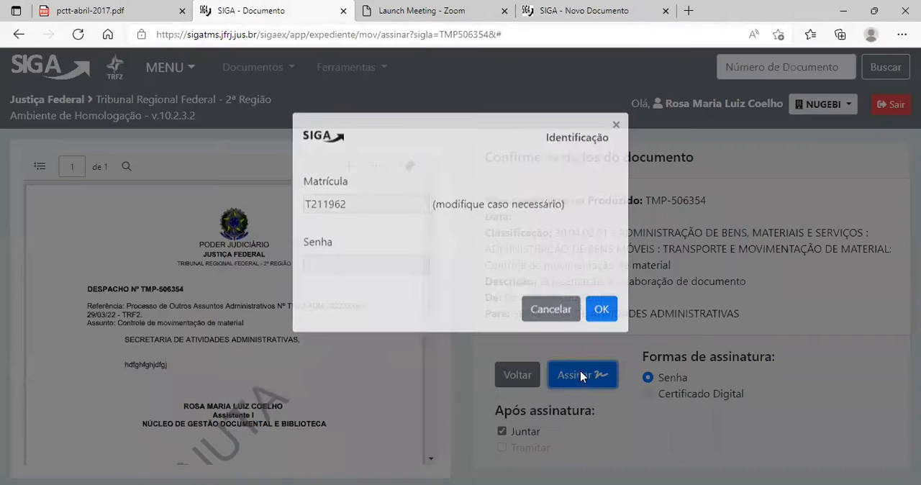
click(600, 353)
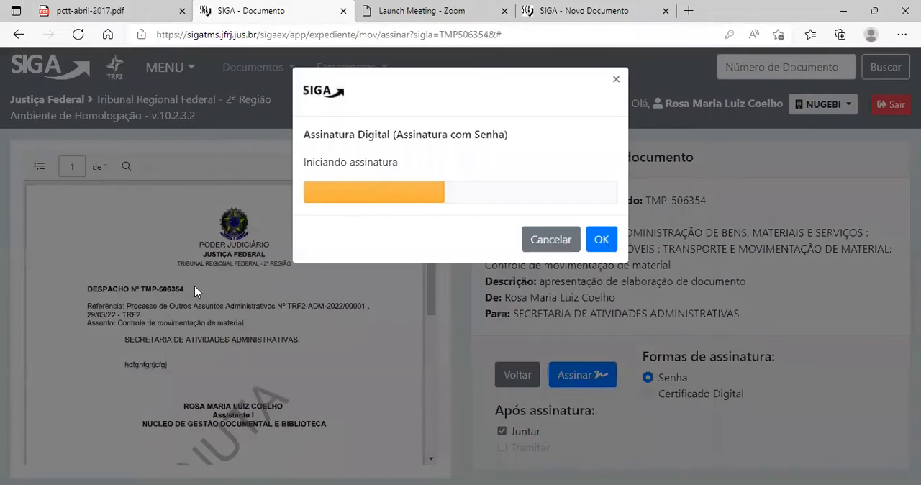
scroll(286, 370, down, 5)
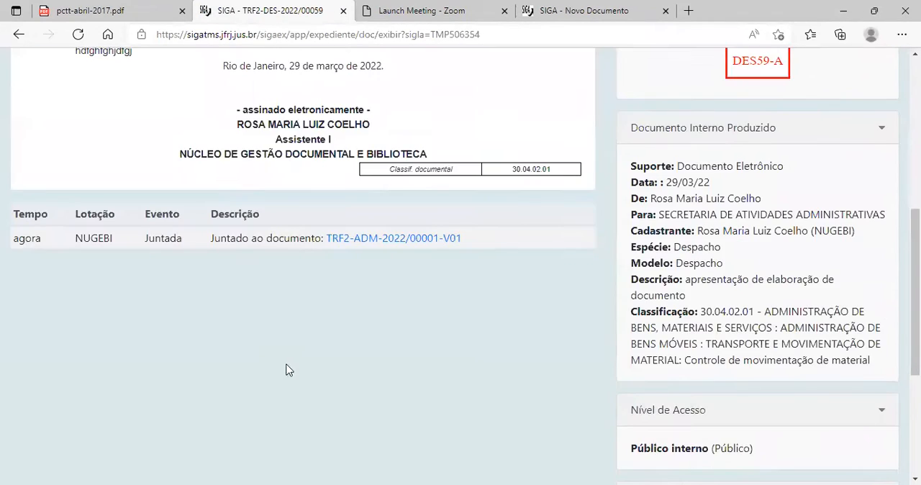
Open the Processo Administrativo related to the despacho and examine its juntada history and available actions.
scroll(295, 364, up, 3)
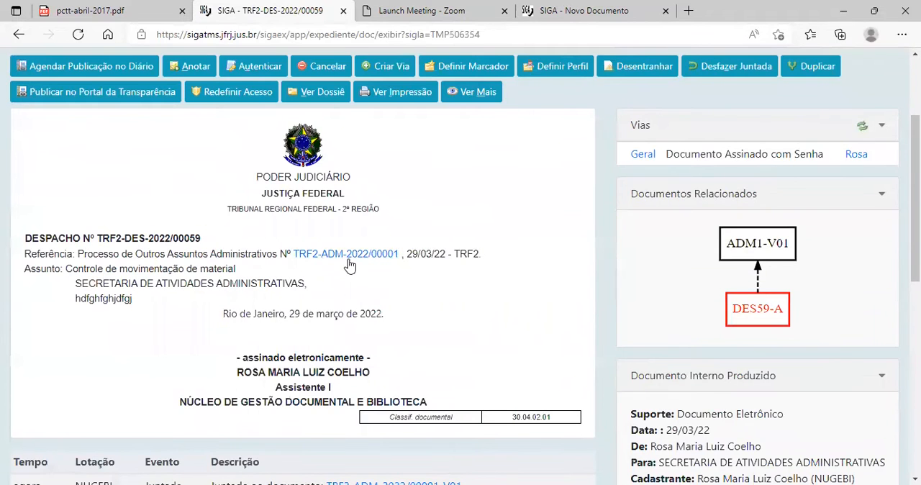
click(751, 246)
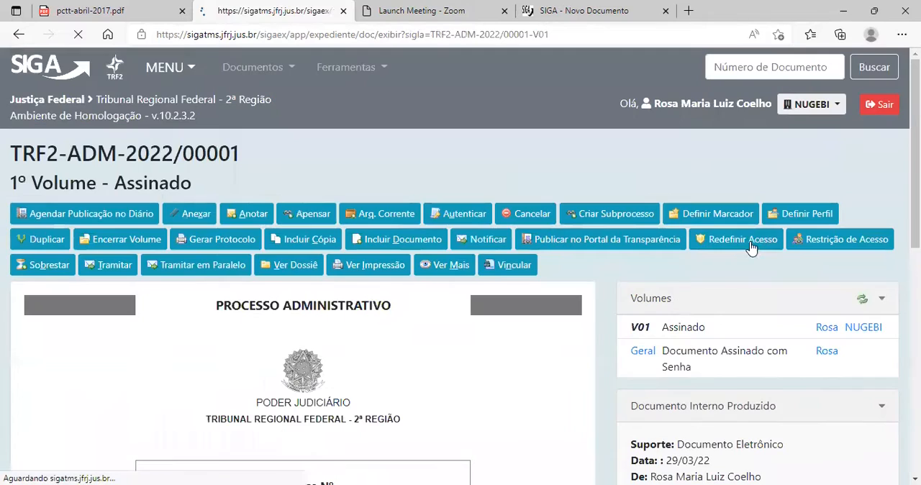
scroll(410, 387, down, 8)
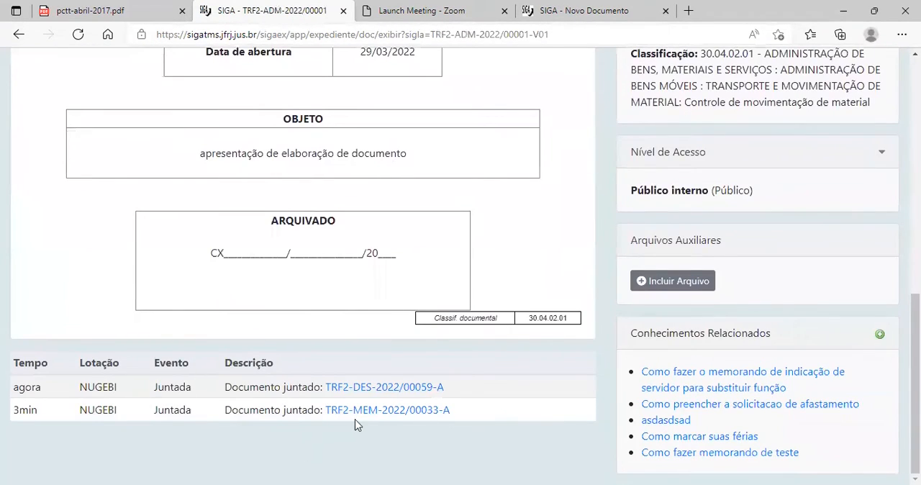
scroll(367, 366, up, 8)
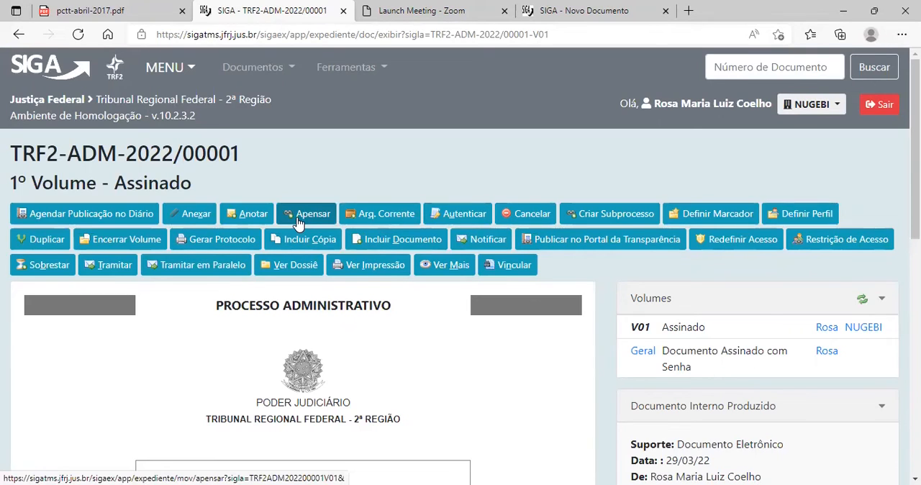
scroll(302, 216, down, 1)
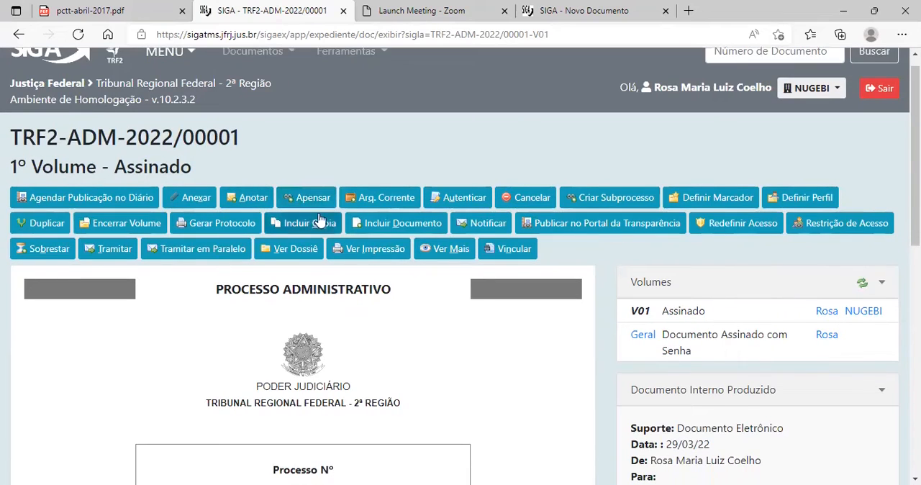
scroll(308, 206, up, 1)
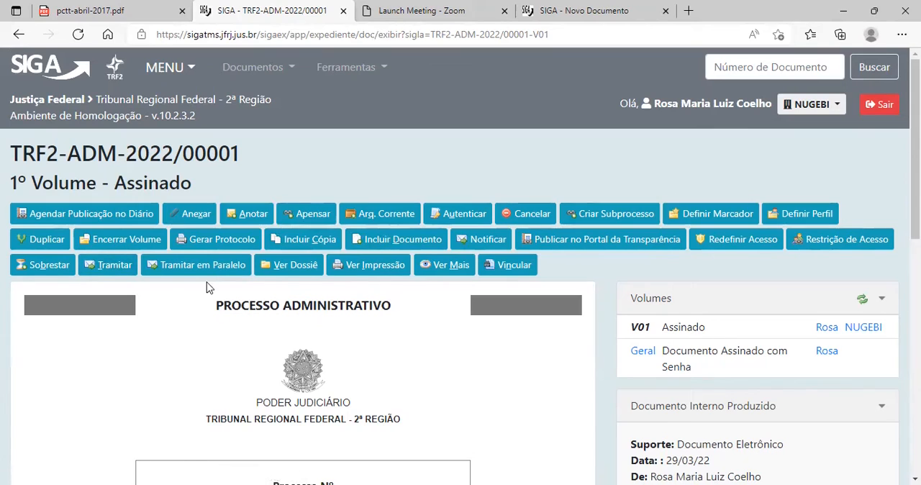
Open the expanded details of the Processo Administrativo and compare the movements of the 1º Volume with those under Geral.
click(445, 268)
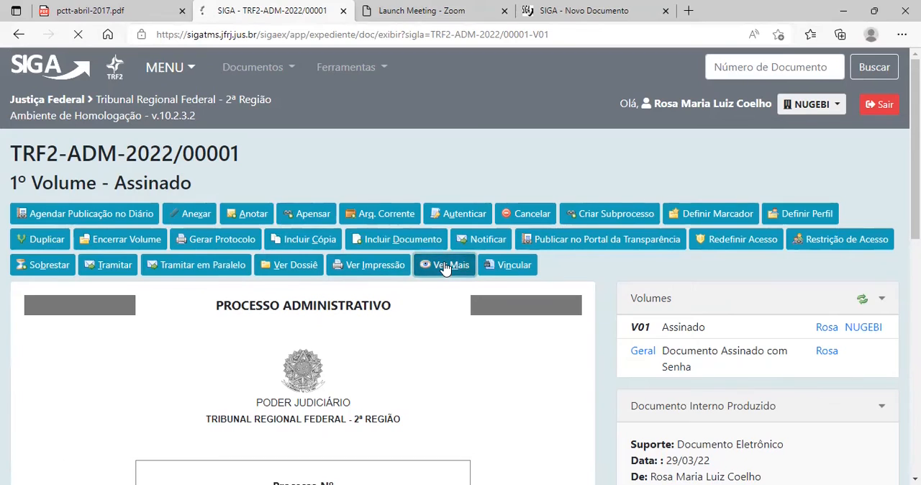
scroll(310, 255, down, 8)
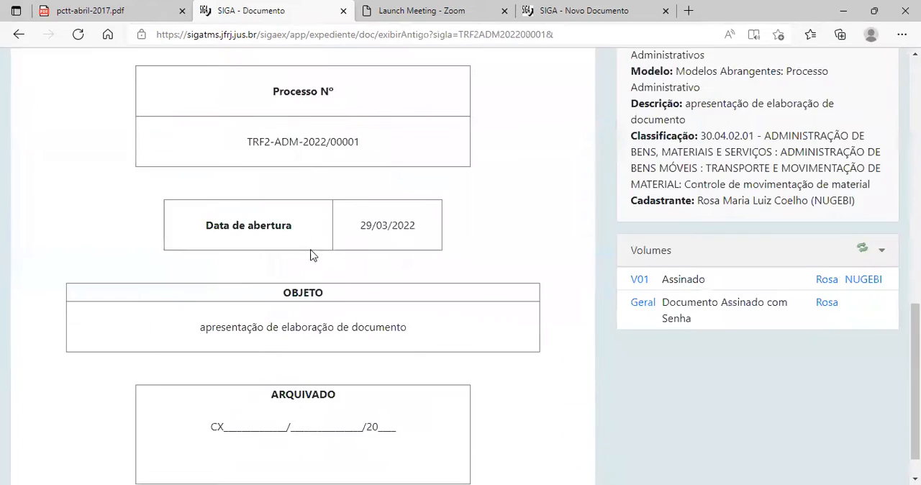
scroll(309, 267, up, 5)
scroll(309, 267, up, 4)
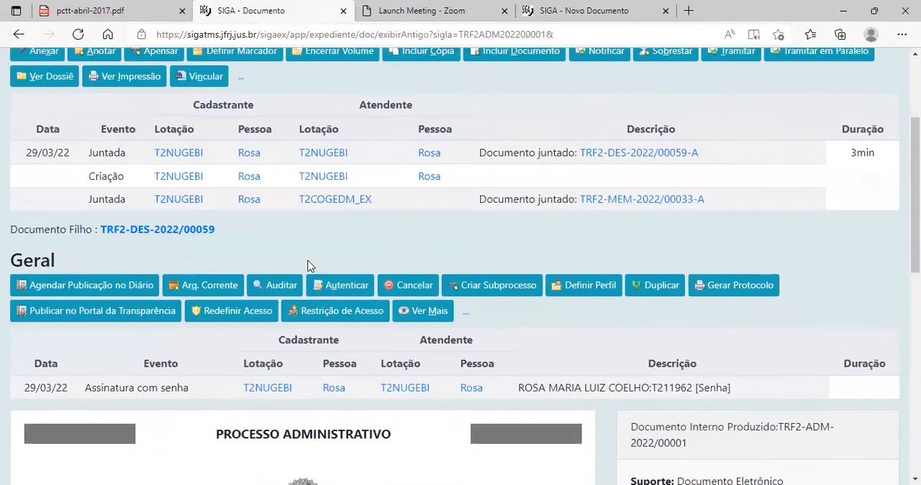
scroll(237, 233, down, 3)
scroll(227, 247, down, 1)
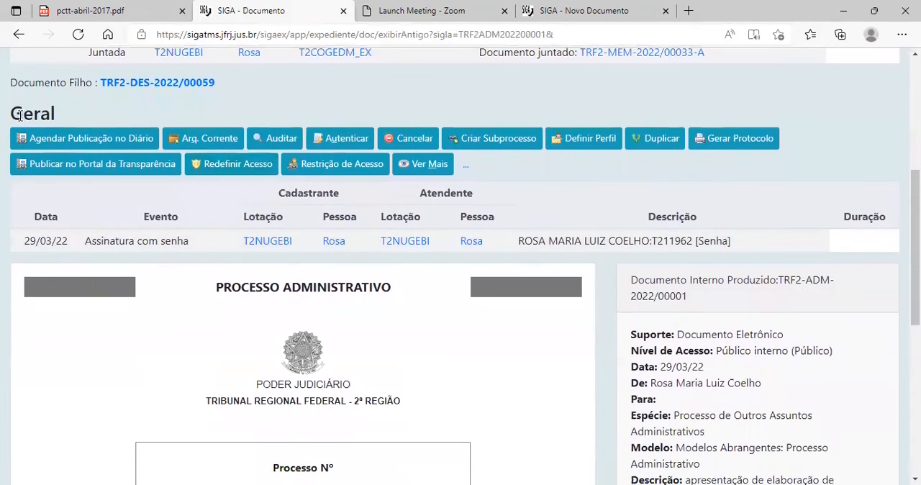
drag(12, 113, 60, 113)
scroll(257, 214, up, 3)
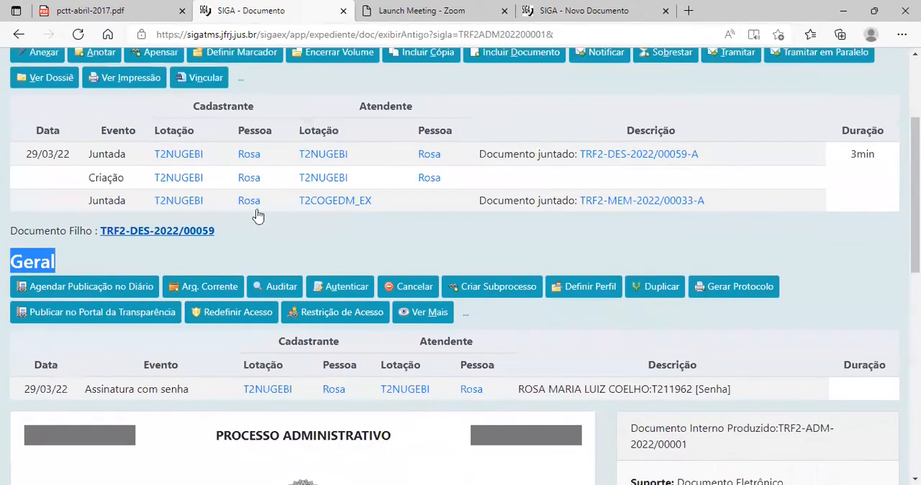
scroll(209, 344, down, 1)
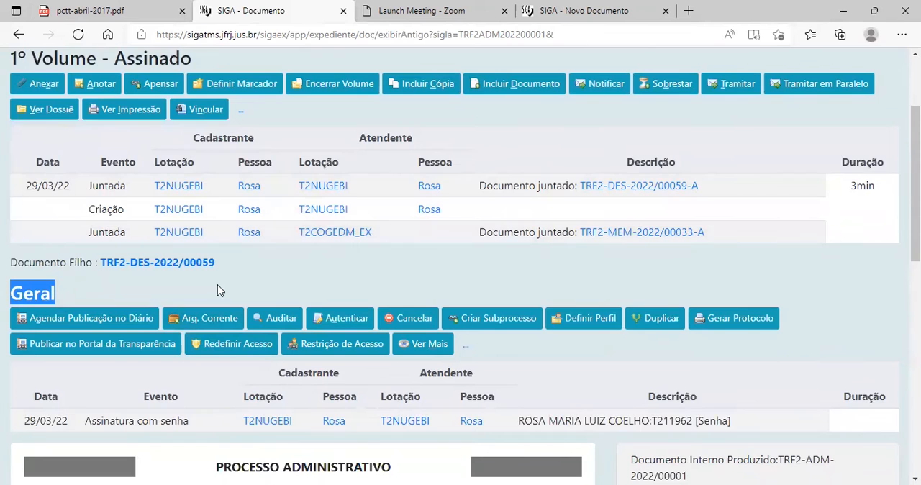
scroll(136, 325, down, 2)
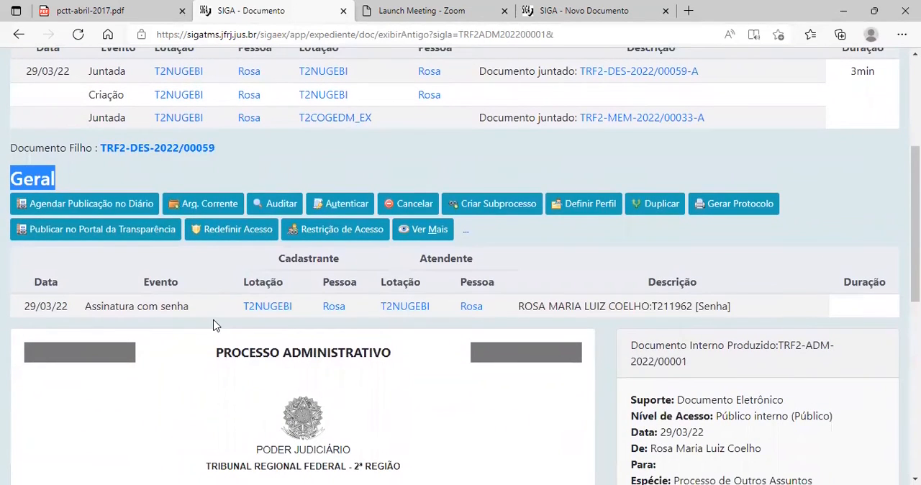
scroll(205, 367, down, 1)
scroll(123, 323, up, 1)
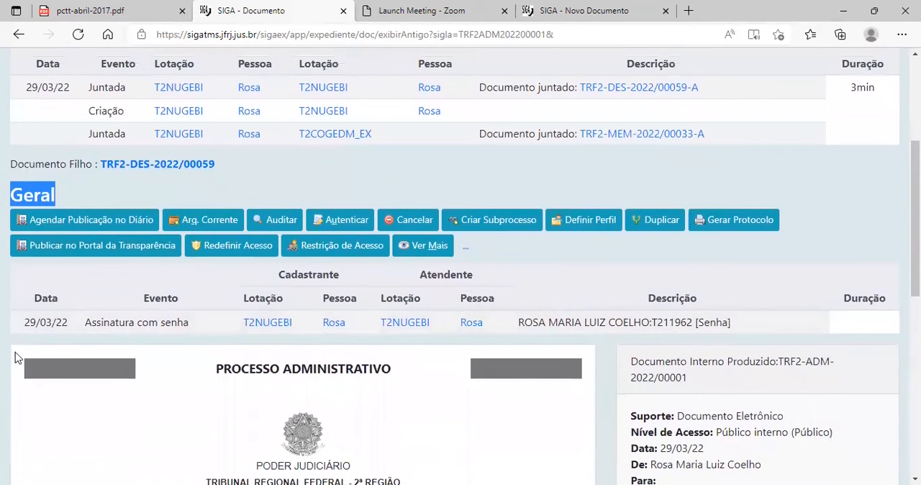
Audit the process to examine its complete movement records, and return to the regular detailed view.
click(278, 222)
scroll(207, 332, down, 5)
scroll(207, 332, up, 3)
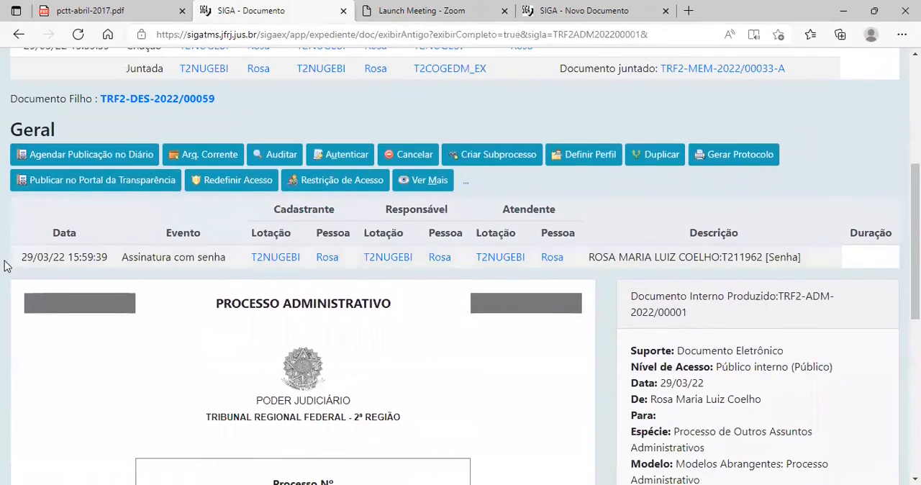
scroll(263, 192, up, 2)
scroll(365, 201, up, 3)
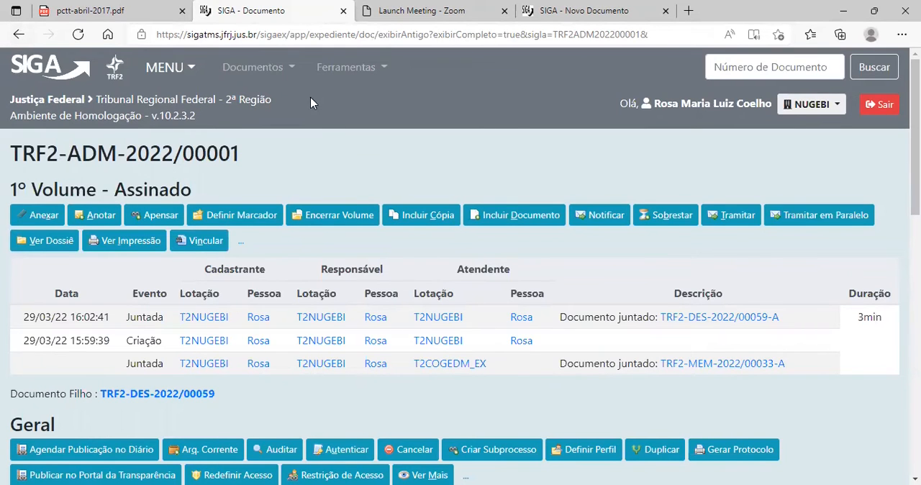
key(alt+Left)
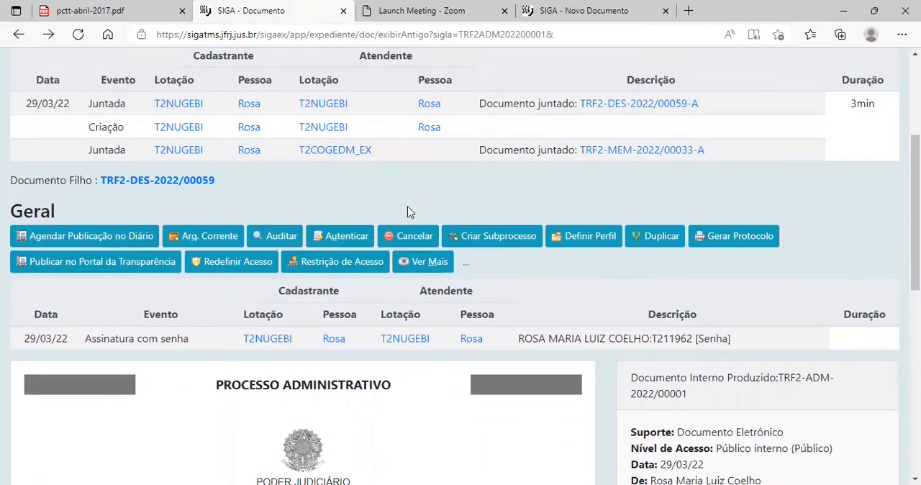
scroll(409, 223, down, 2)
scroll(405, 249, up, 5)
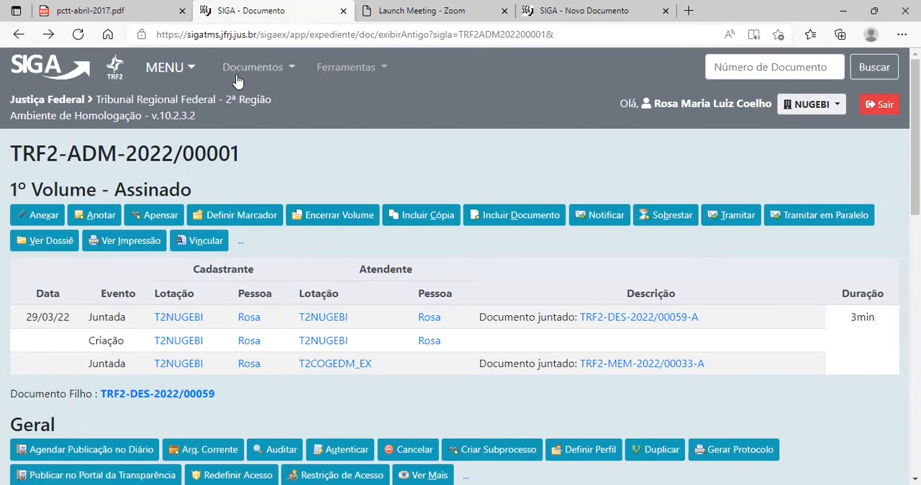
Create a new document from the home page using the Processo de Acompanhamento de Projetos model.
click(116, 69)
scroll(190, 216, down, 1)
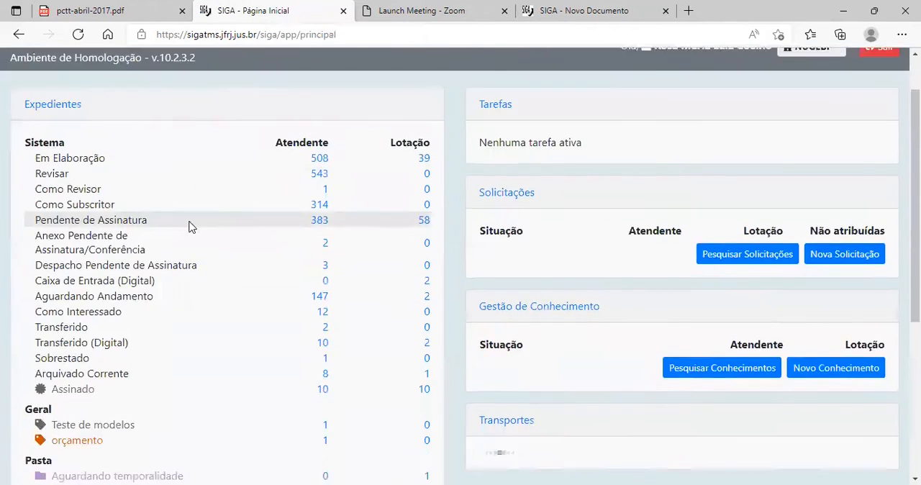
scroll(188, 226, down, 4)
click(364, 471)
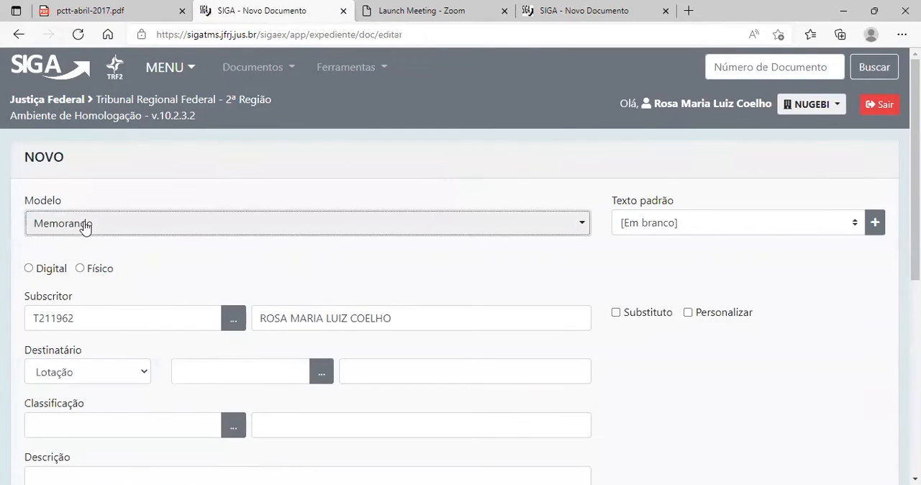
click(85, 225)
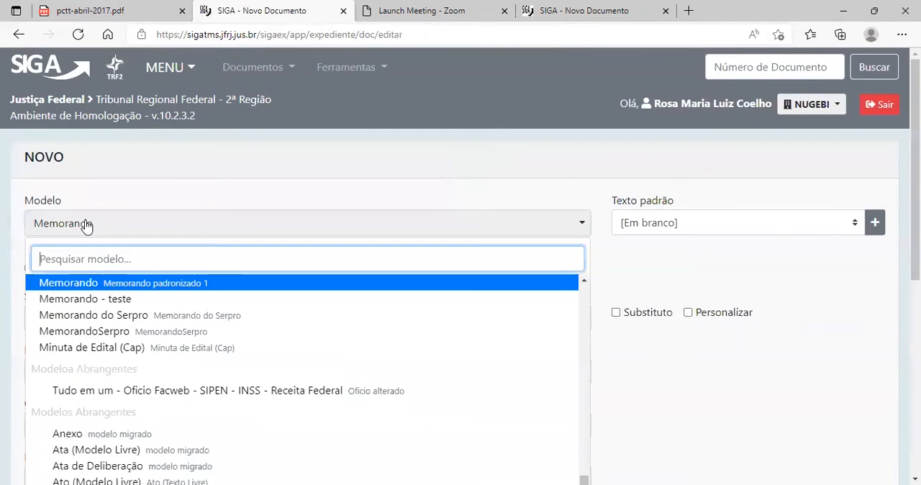
text(processo)
scroll(126, 284, down, 3)
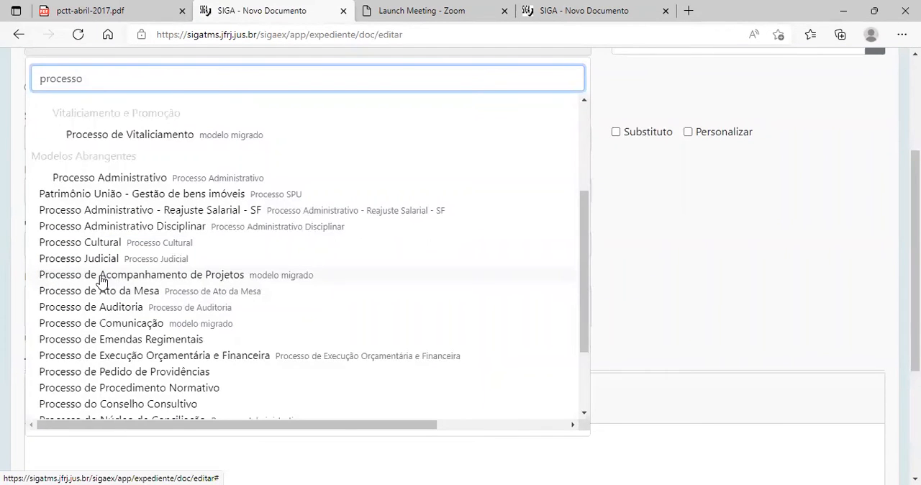
click(100, 275)
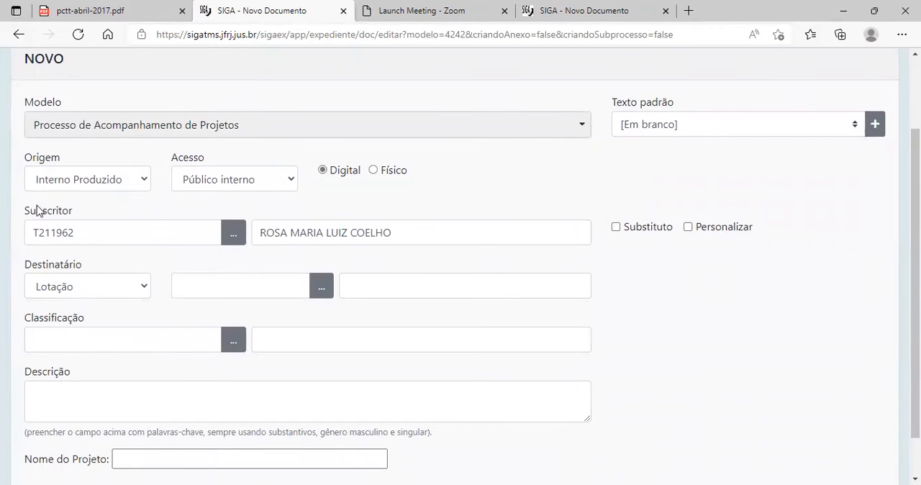
Set the new process's Classificação to 40.07.01.03 and its Descrição to "hfghfh".
scroll(47, 320, down, 1)
click(60, 291)
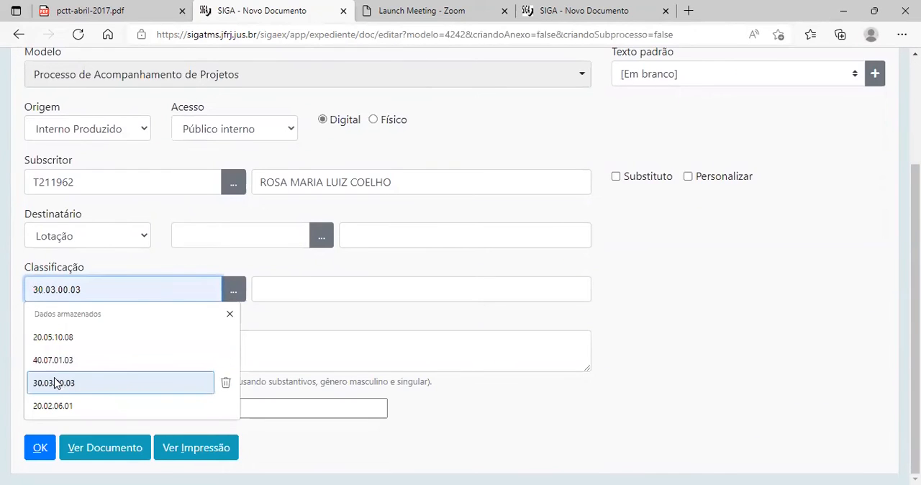
click(77, 360)
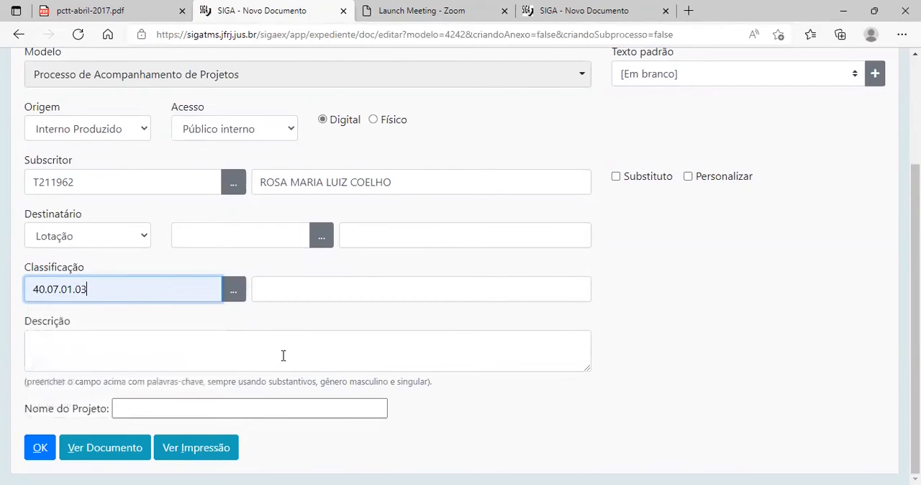
click(79, 353)
text(hfghfh)
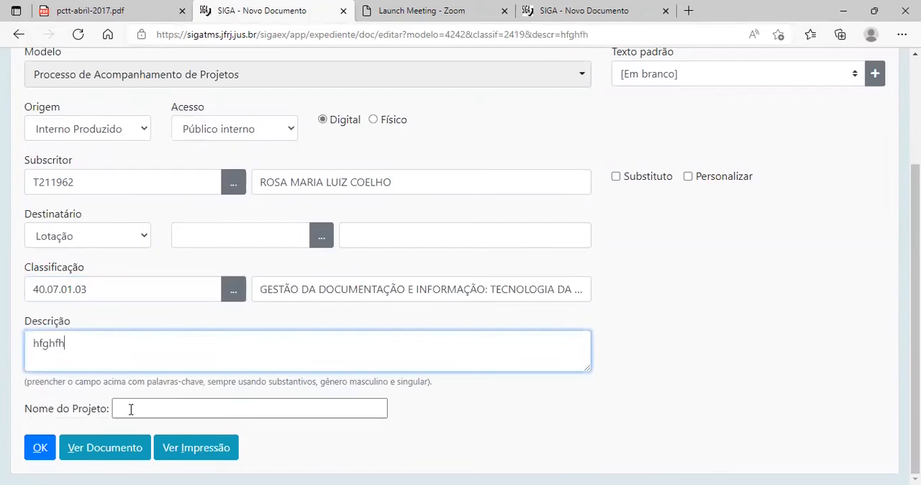
Enter "Projeto SIGA" as the Nome do Projeto, save the document and review the resulting draft.
click(131, 409)
text(Pro)
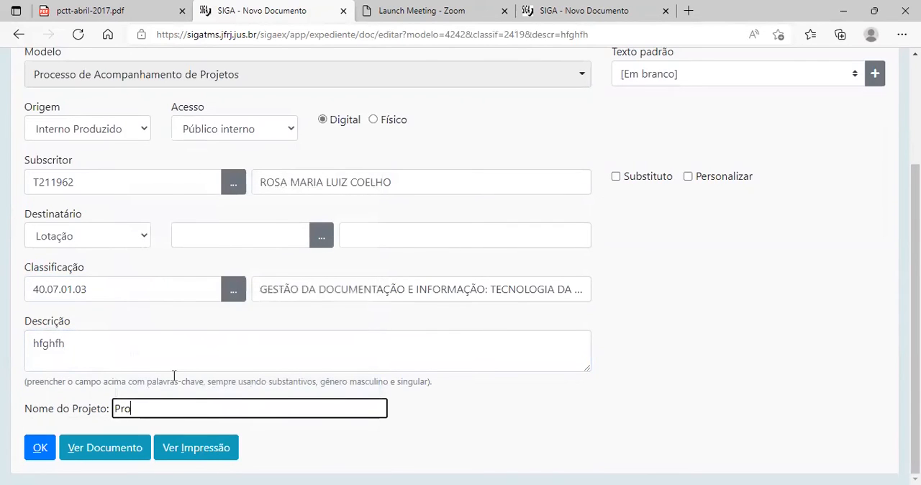
text(jeto SIGA)
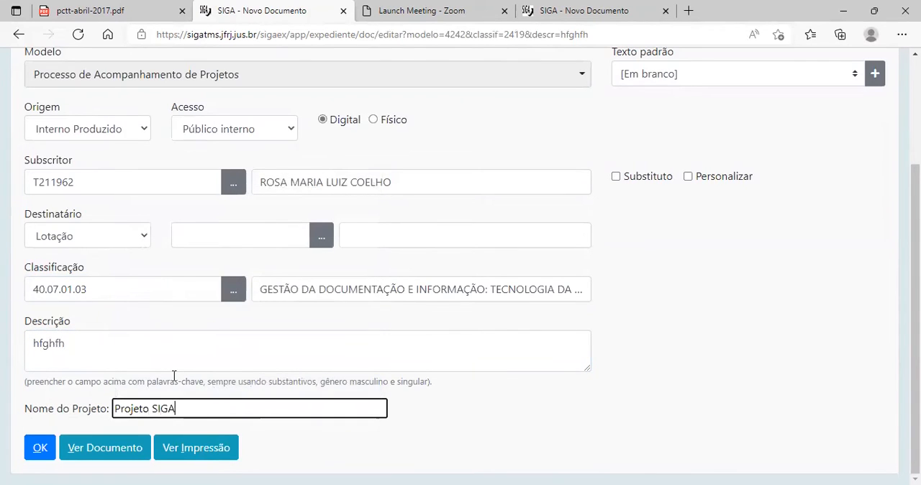
click(40, 448)
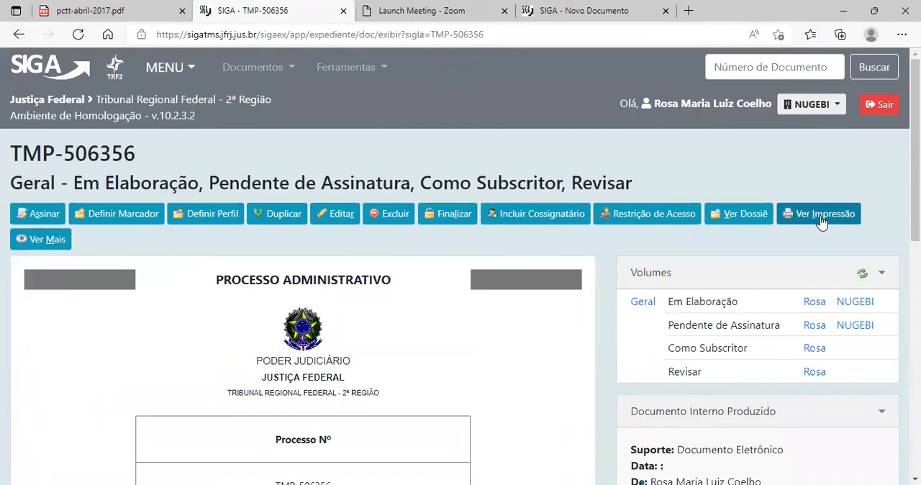
scroll(737, 195, down, 8)
scroll(578, 251, up, 6)
scroll(303, 132, up, 1)
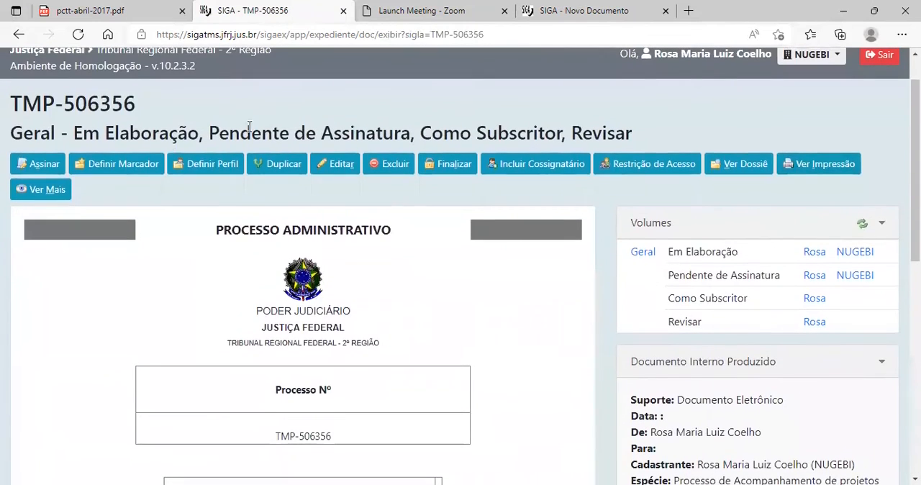
Sign the project process by Senha, entering the account password, and review the signed process's cover and document data.
click(41, 165)
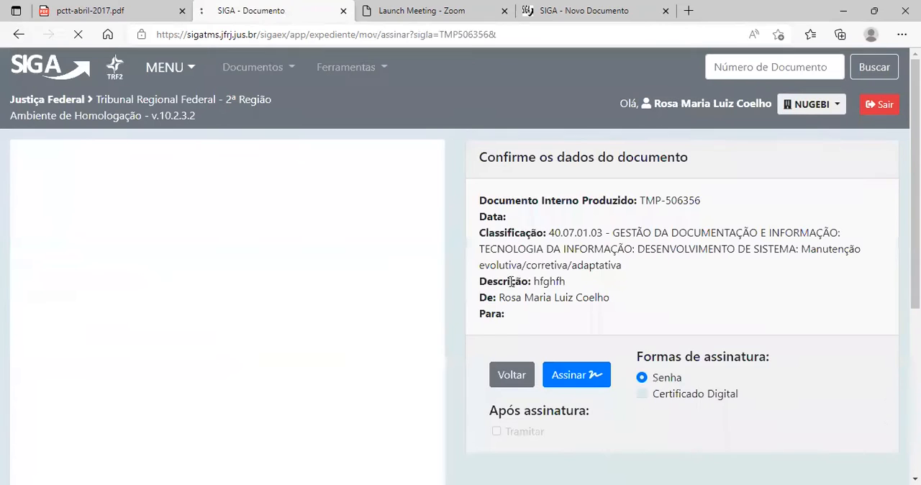
click(583, 375)
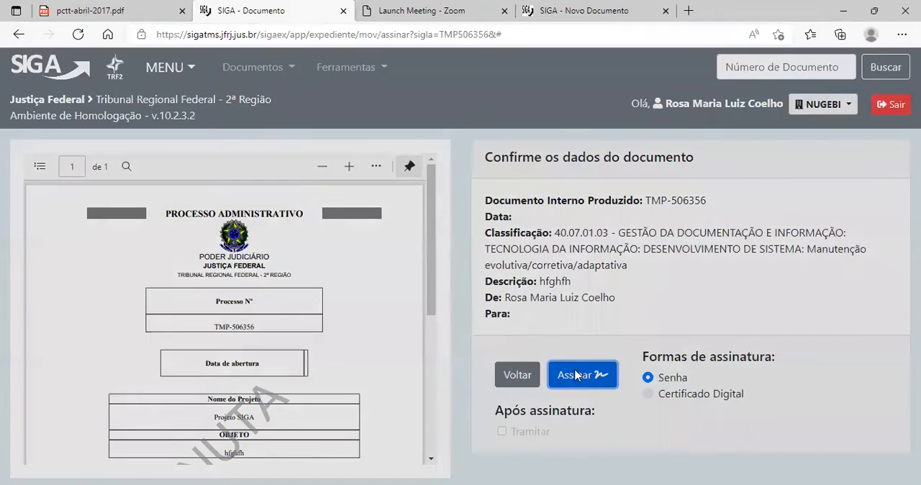
text(********)
click(602, 349)
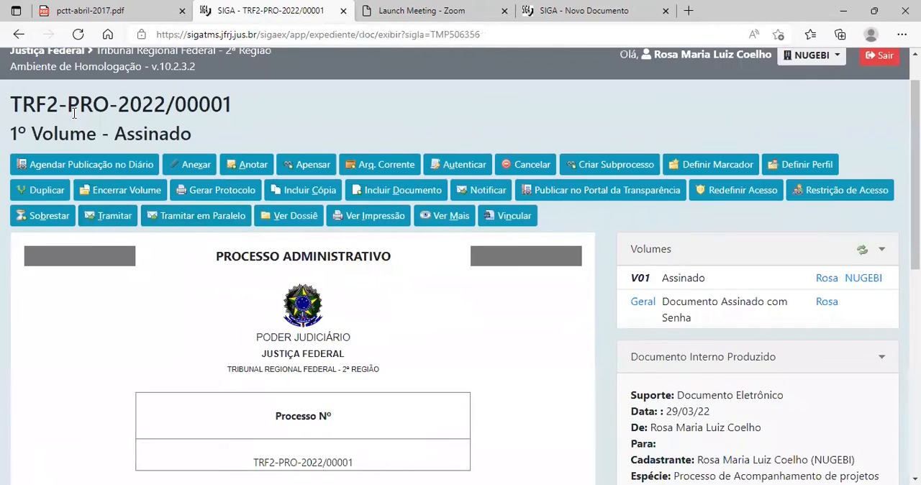
scroll(334, 271, down, 7)
scroll(333, 272, up, 7)
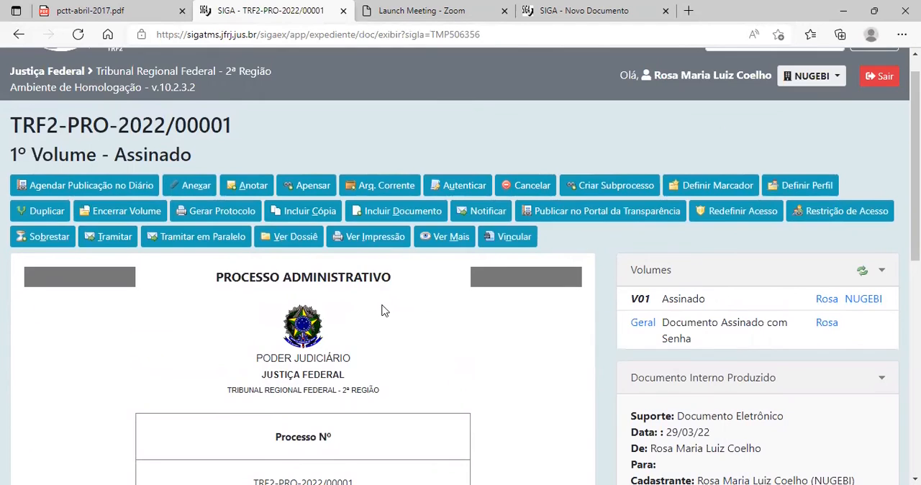
scroll(590, 278, down, 3)
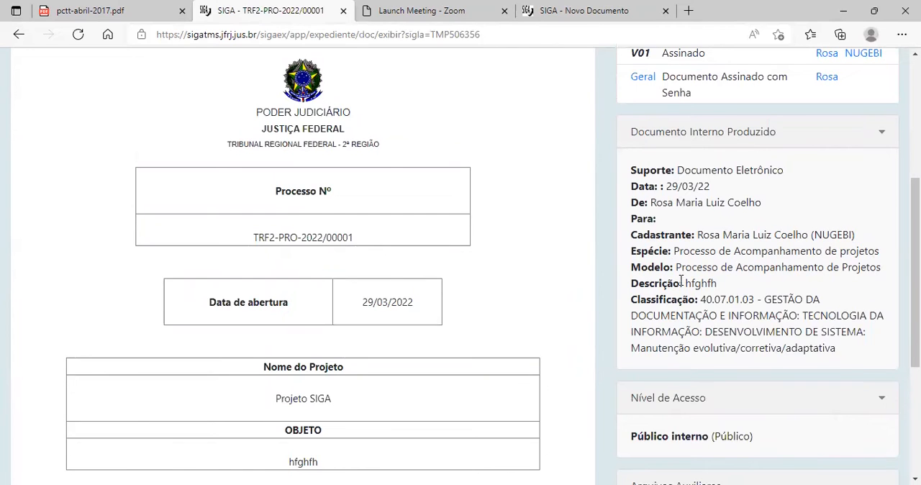
Leave the signed process, return to the home page and open the Pesquisar Documentos page.
scroll(175, 454, down, 3)
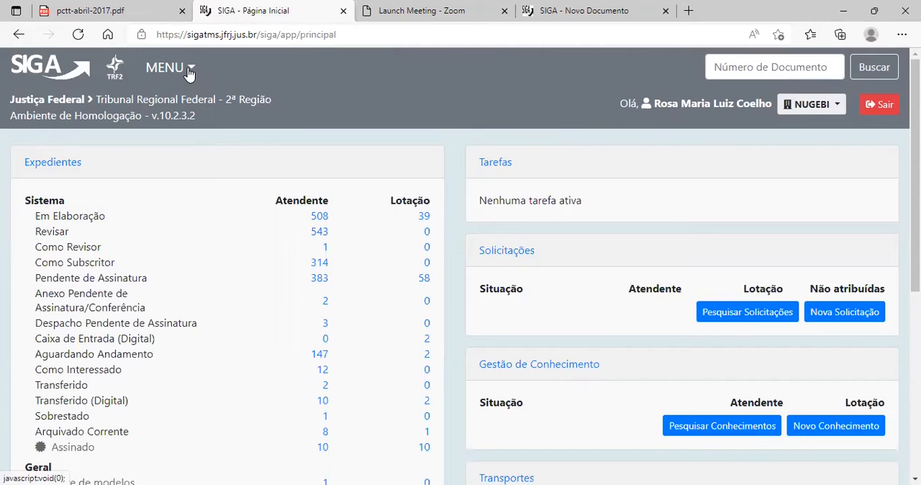
scroll(213, 226, down, 1)
scroll(200, 247, up, 1)
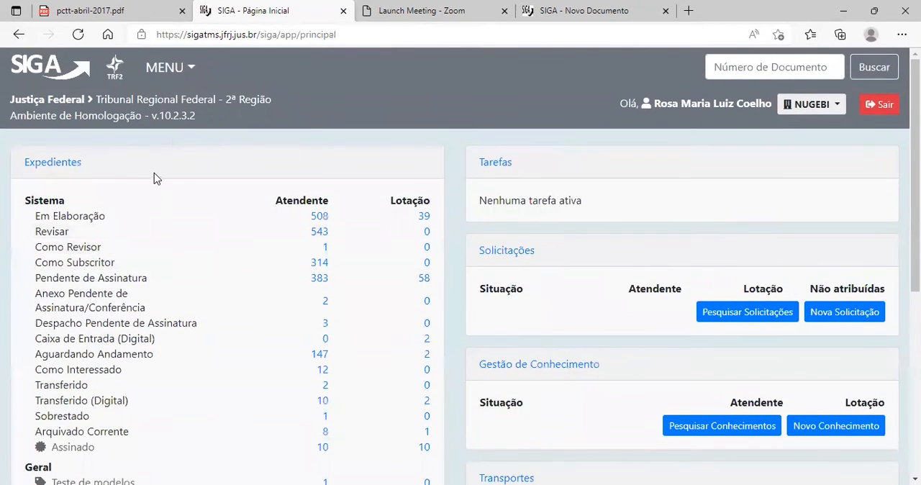
click(191, 68)
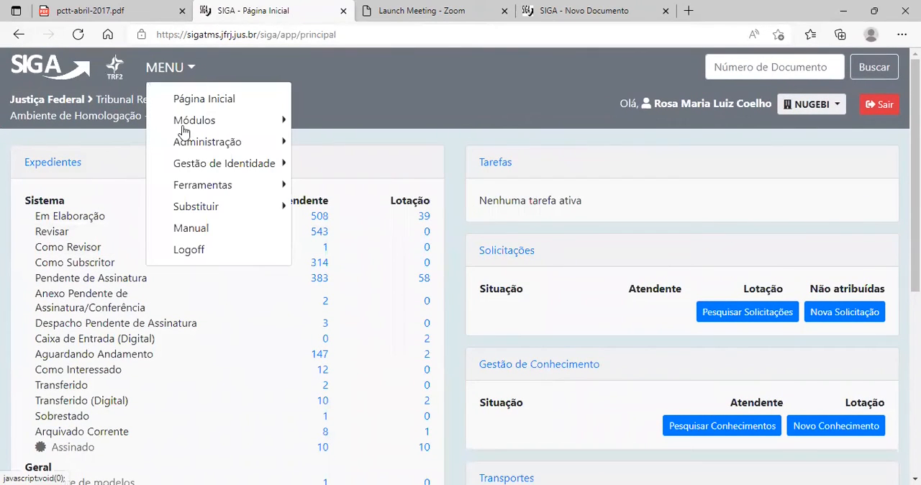
click(285, 123)
click(327, 128)
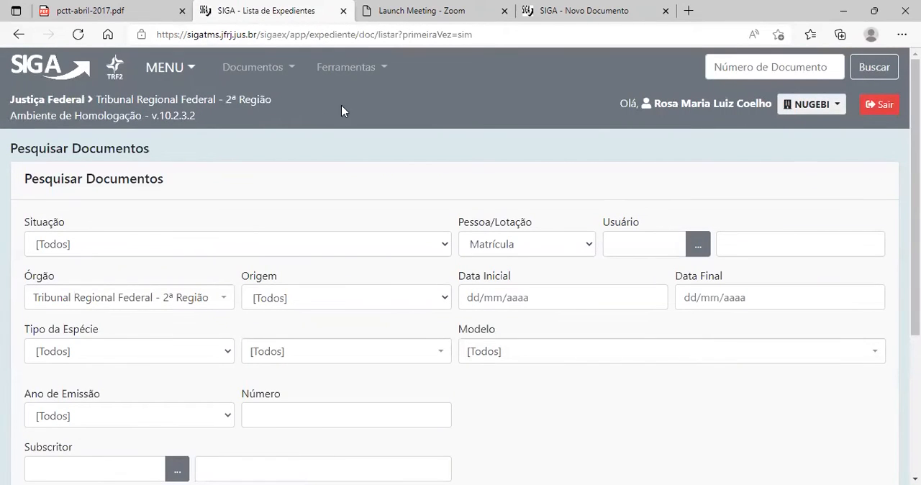
Open the Cadastro de Espécies and look over the listed species with their Sigla, Tipo and Origem.
click(335, 68)
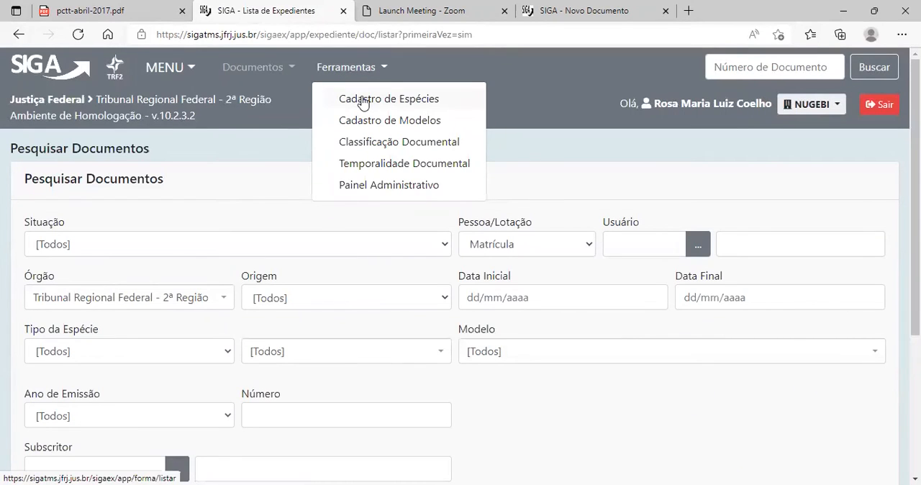
click(412, 106)
scroll(206, 208, down, 3)
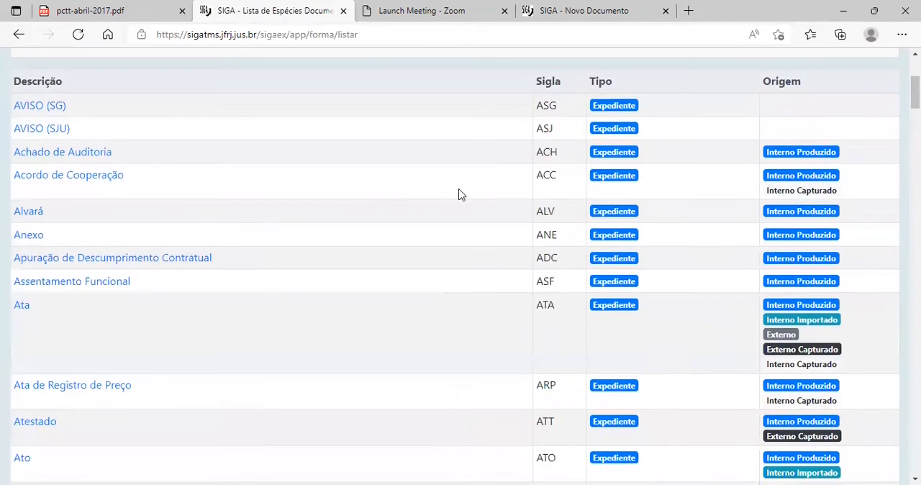
scroll(519, 123, up, 1)
scroll(522, 142, down, 4)
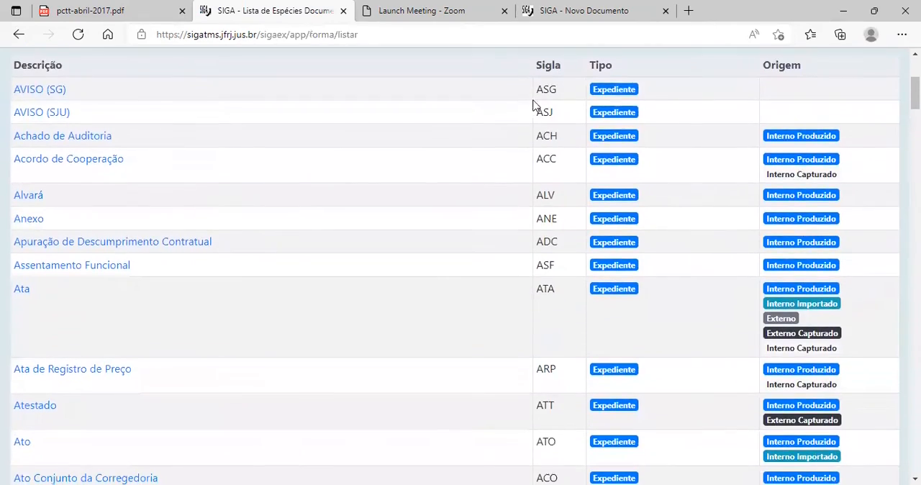
scroll(514, 215, down, 7)
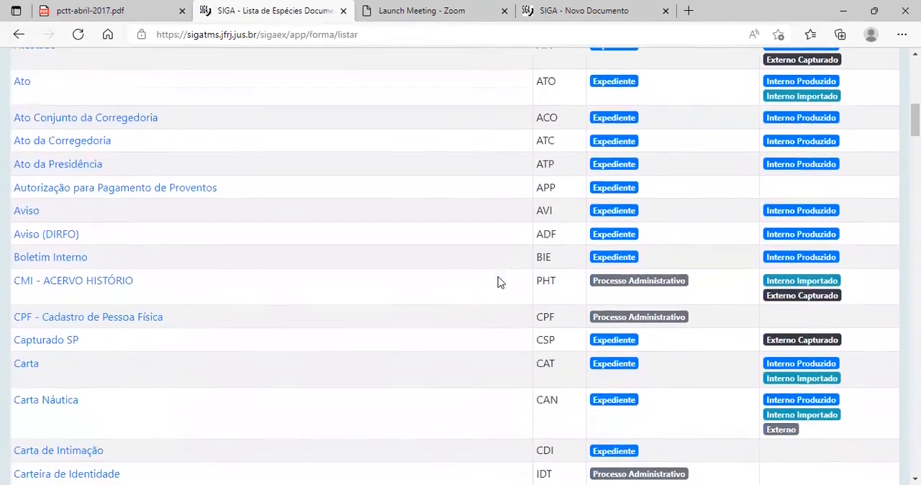
scroll(410, 287, up, 10)
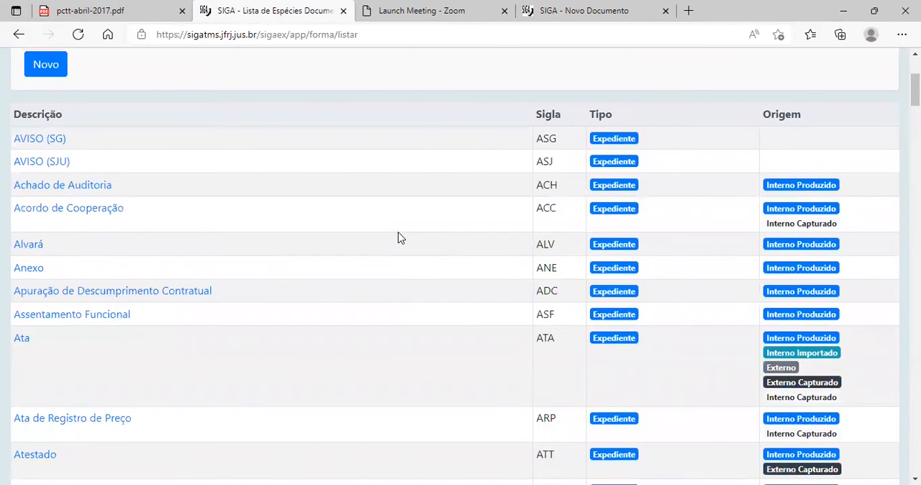
Search the species list for "MEM" and compare which species are Expediente and which are Processo Administrativo.
key(ctrl+f)
text(MEM)
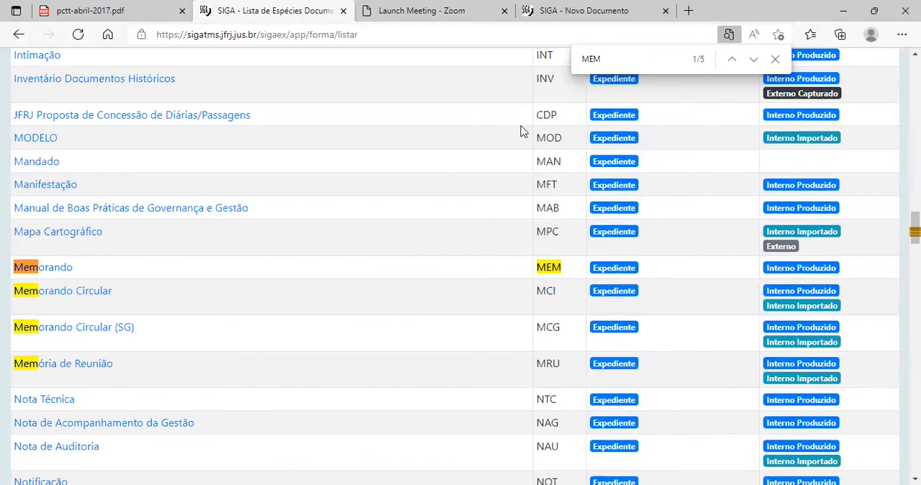
scroll(566, 198, down, 1)
scroll(566, 198, down, 20)
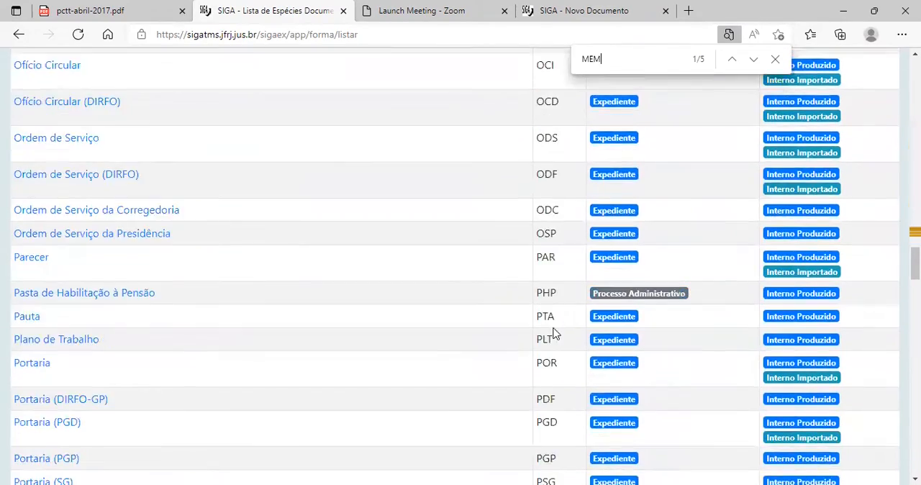
scroll(536, 340, down, 20)
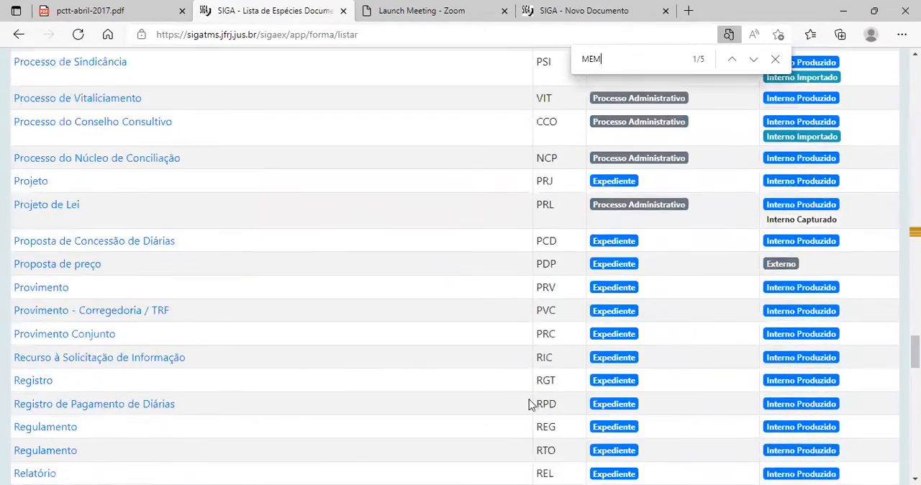
scroll(534, 421, down, 5)
scroll(531, 418, up, 20)
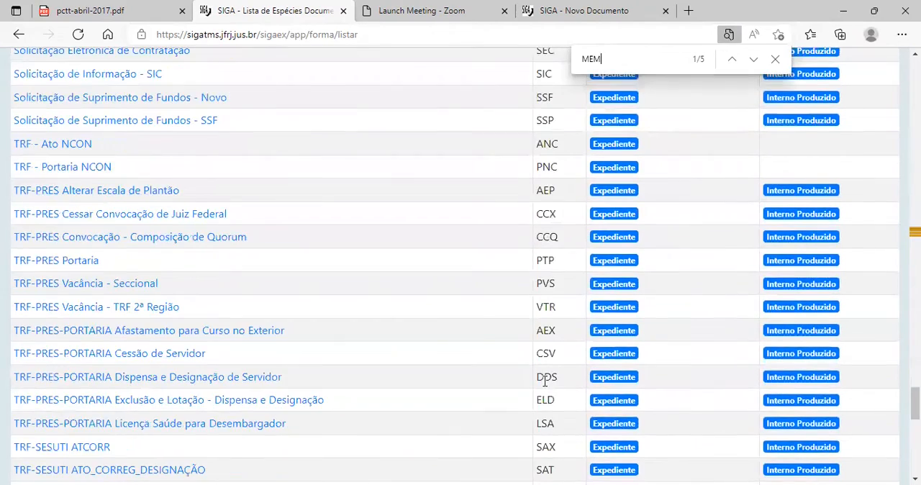
scroll(509, 310, up, 15)
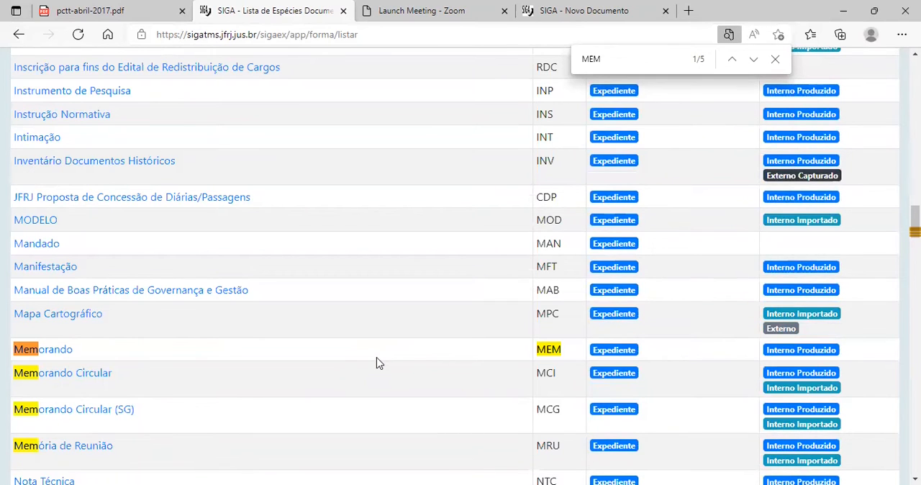
scroll(374, 346, up, 4)
scroll(375, 319, up, 15)
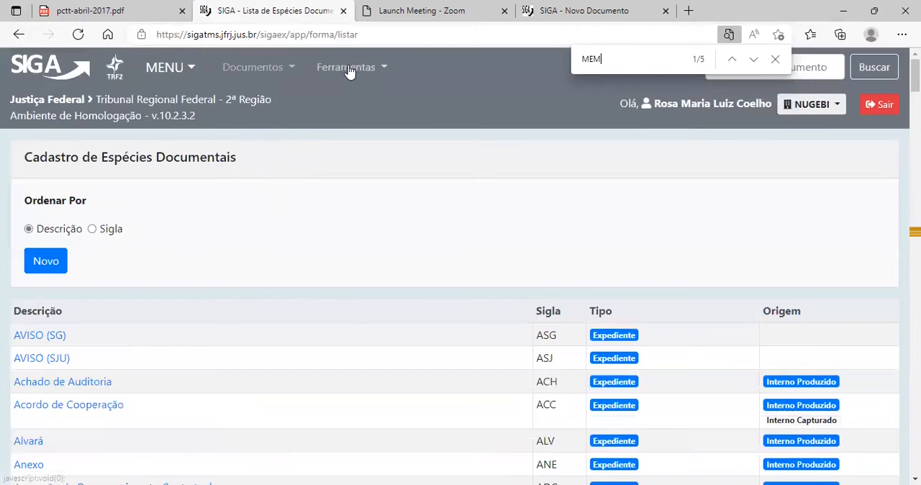
Open the Cadastro de Modelos, find "MEMORANDO" in the list and look over the surrounding models and their classifications.
click(348, 67)
click(360, 124)
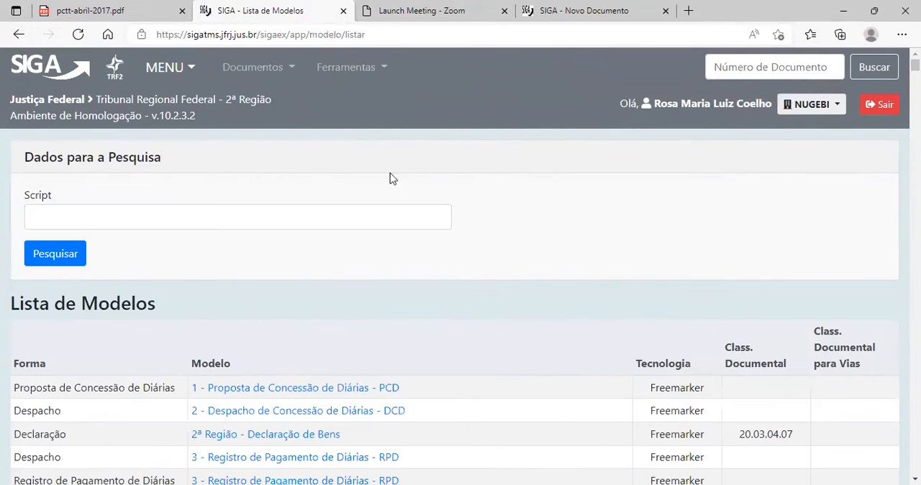
scroll(400, 298, down, 2)
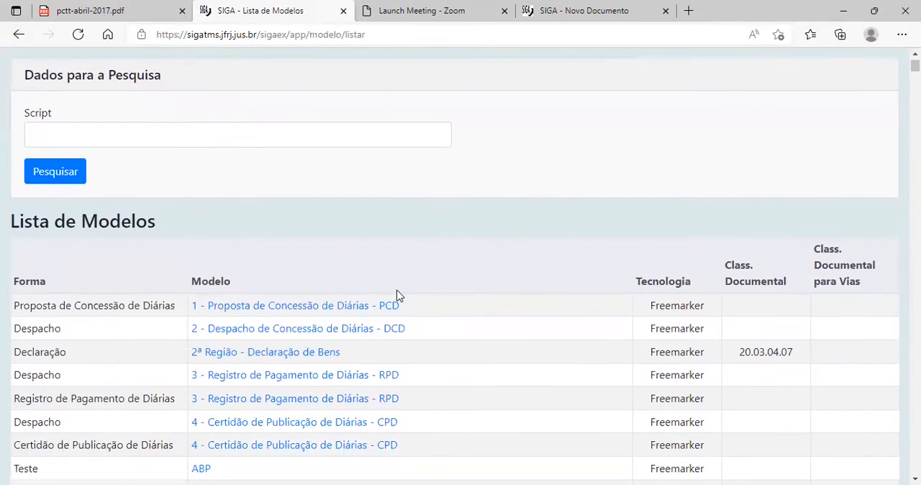
key(ctrl+f)
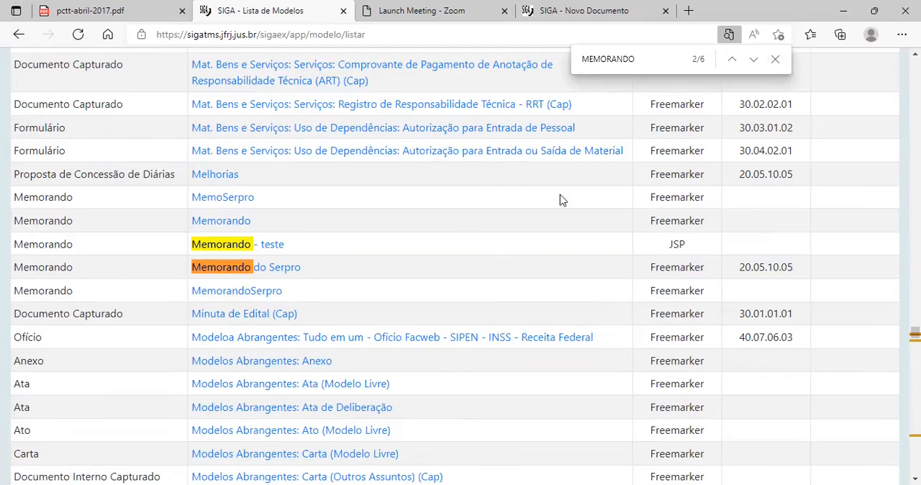
scroll(677, 203, up, 5)
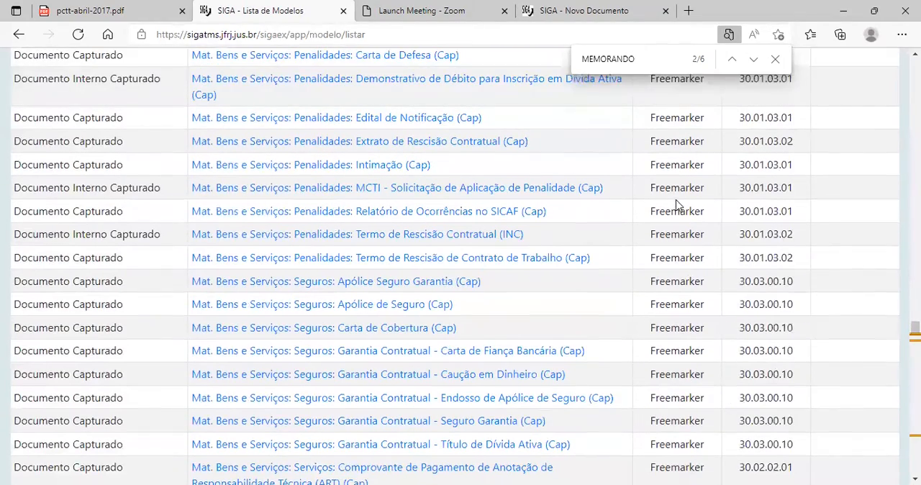
scroll(662, 207, up, 5)
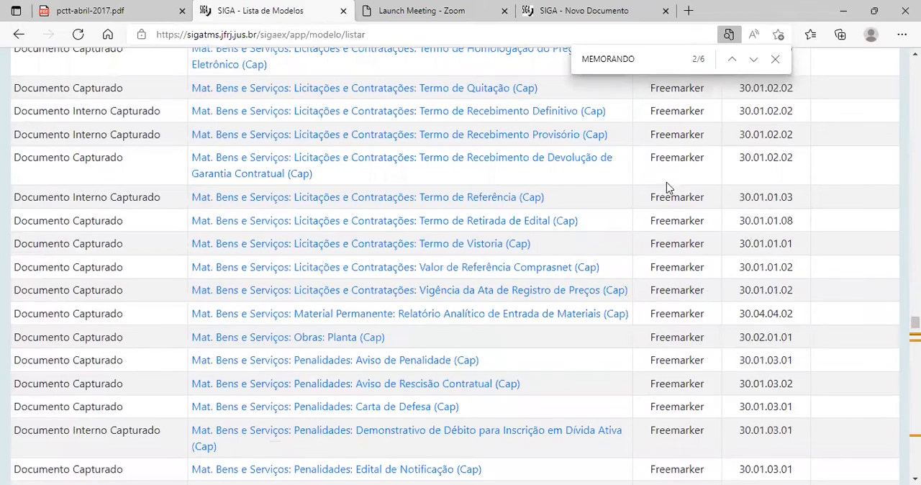
scroll(665, 190, up, 2)
scroll(647, 202, up, 1)
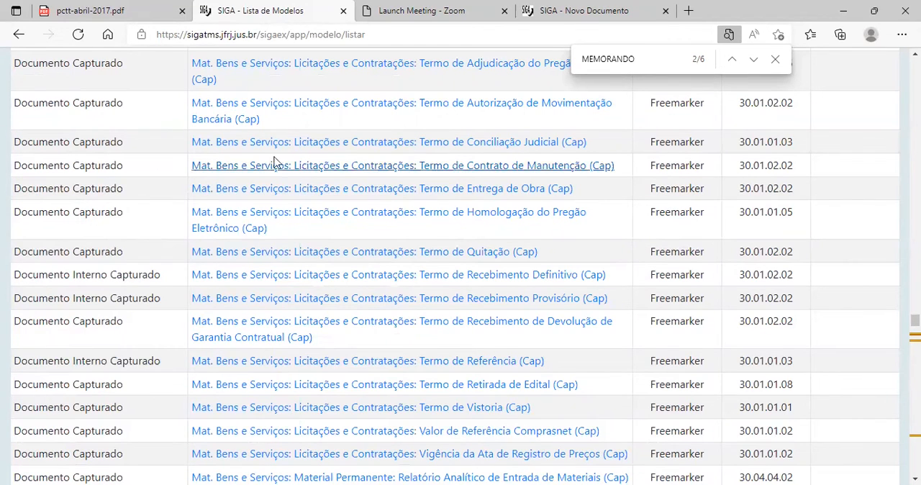
scroll(431, 259, down, 1)
scroll(412, 268, down, 15)
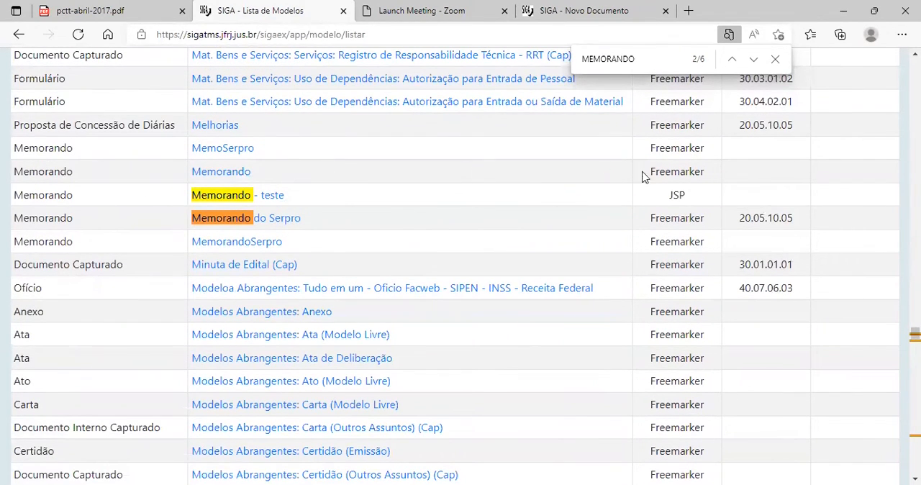
Open the Memorando model for editing and read through its Freemarker code.
click(220, 170)
scroll(221, 244, down, 2)
scroll(215, 259, down, 7)
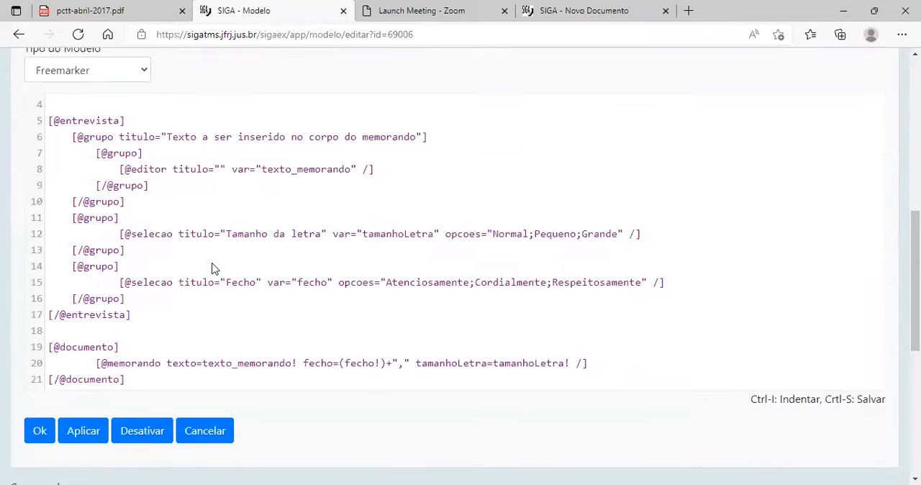
scroll(185, 282, up, 3)
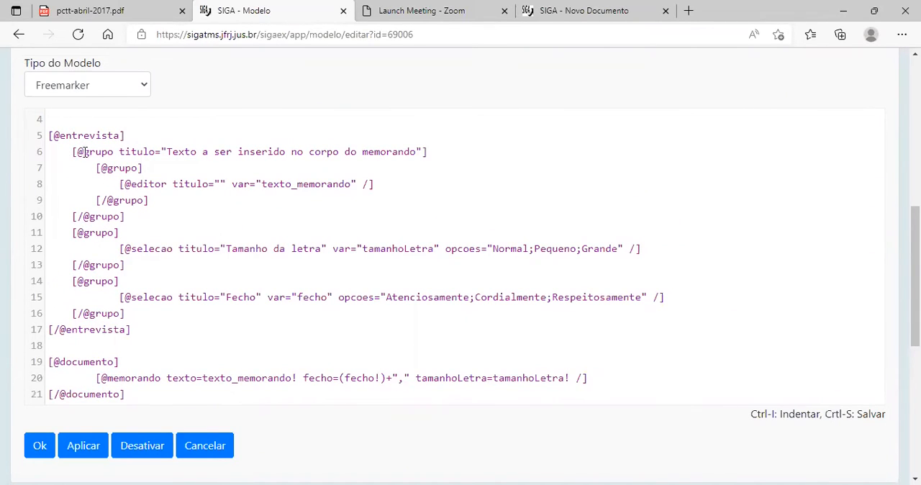
scroll(450, 316, up, 1)
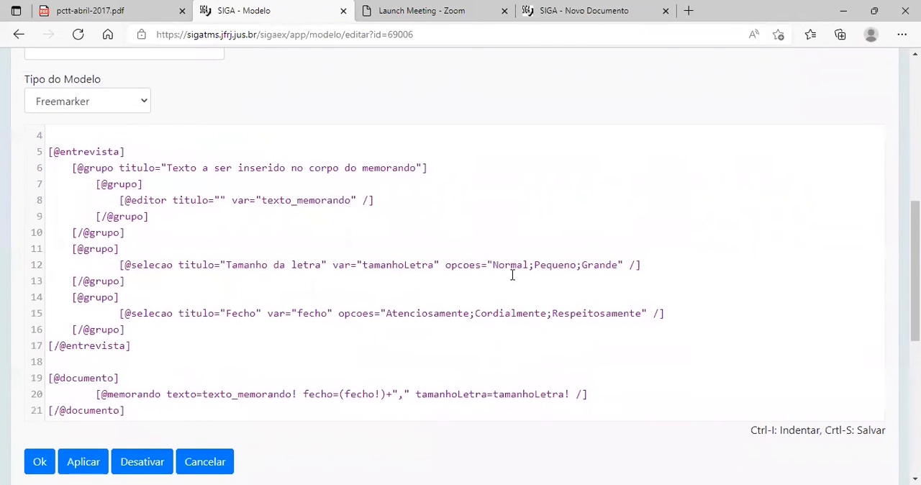
scroll(512, 273, up, 5)
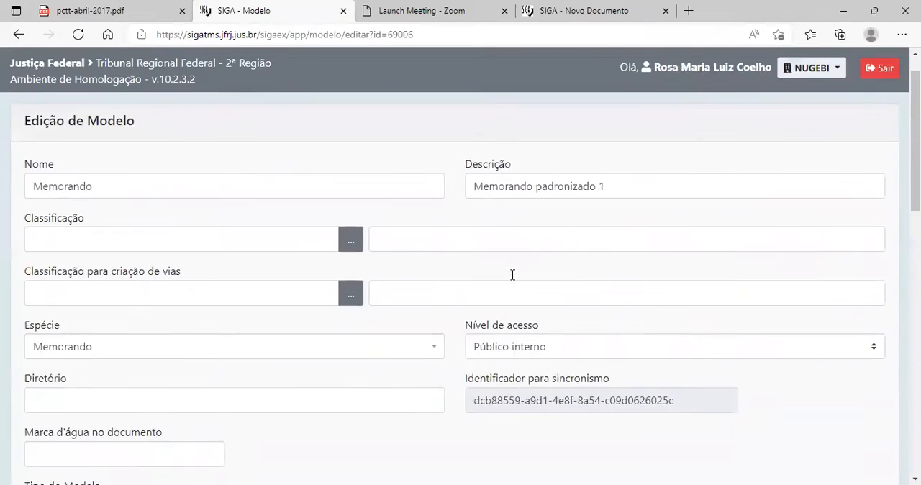
Review the Memorando model's registration fields, including Nome, Classificação, Espécie, Nível de acesso and Tipo do Modelo.
scroll(356, 347, down, 2)
scroll(166, 235, up, 2)
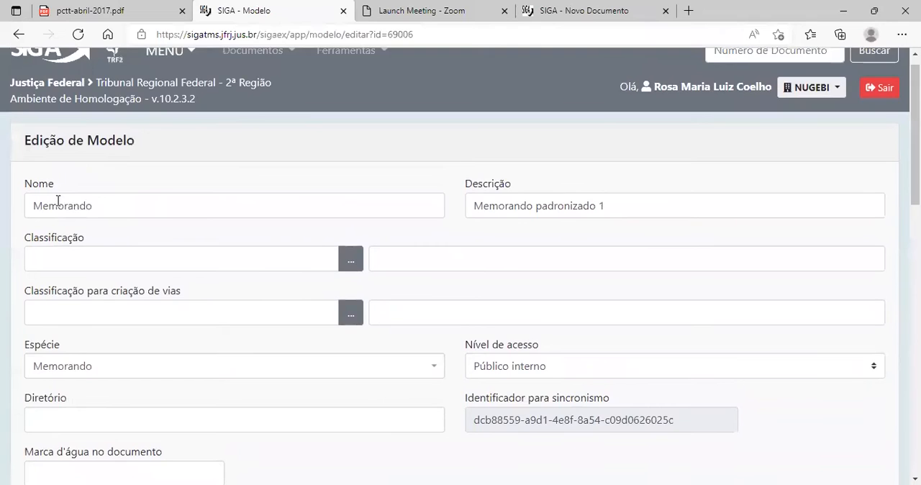
scroll(15, 154, down, 1)
scroll(346, 259, down, 3)
scroll(338, 257, up, 3)
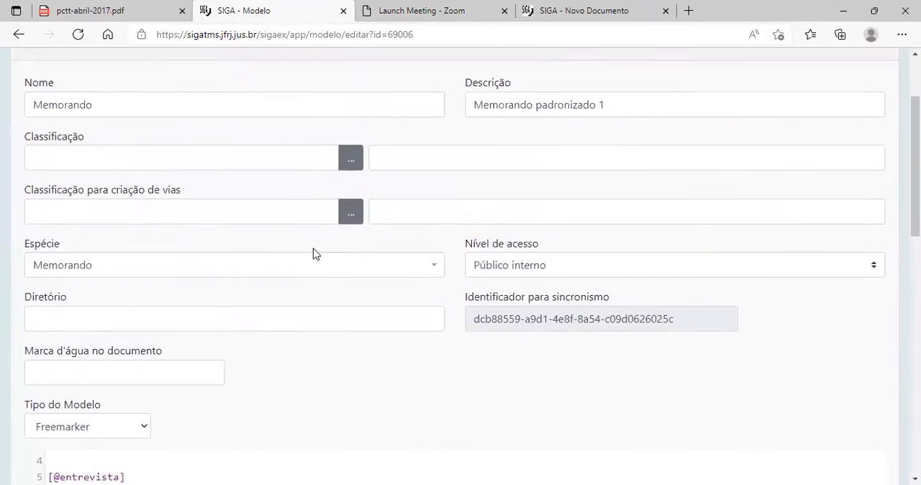
scroll(261, 432, down, 3)
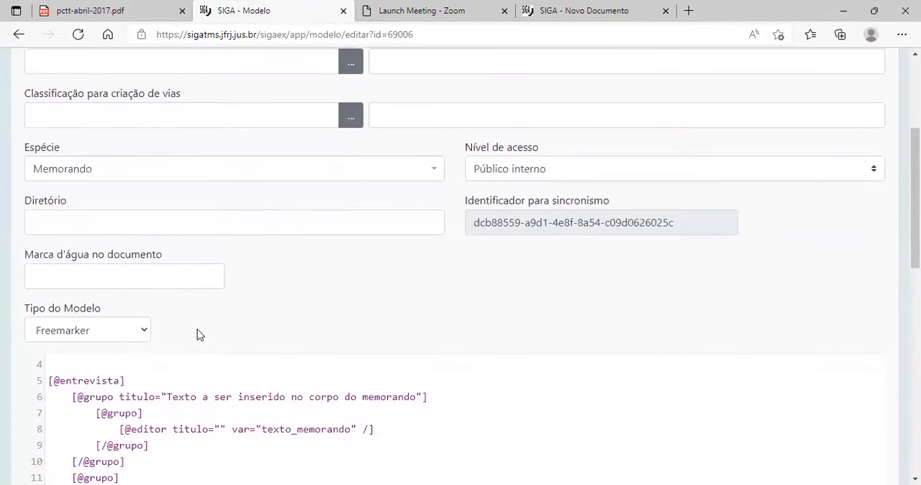
drag(67, 269, 19, 188)
click(101, 158)
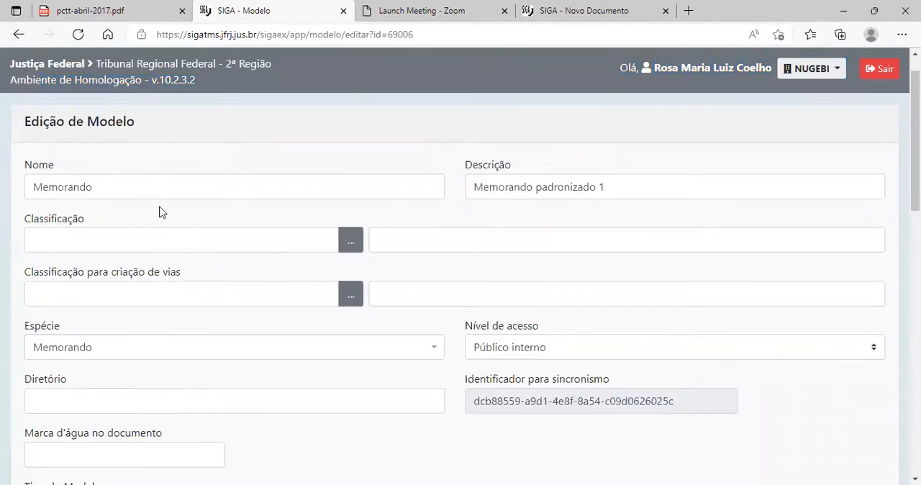
Examine the entrevista and documento blocks in the Memorando model's code, including the Tamanho da letra and Fecho selections.
scroll(161, 230, down, 7)
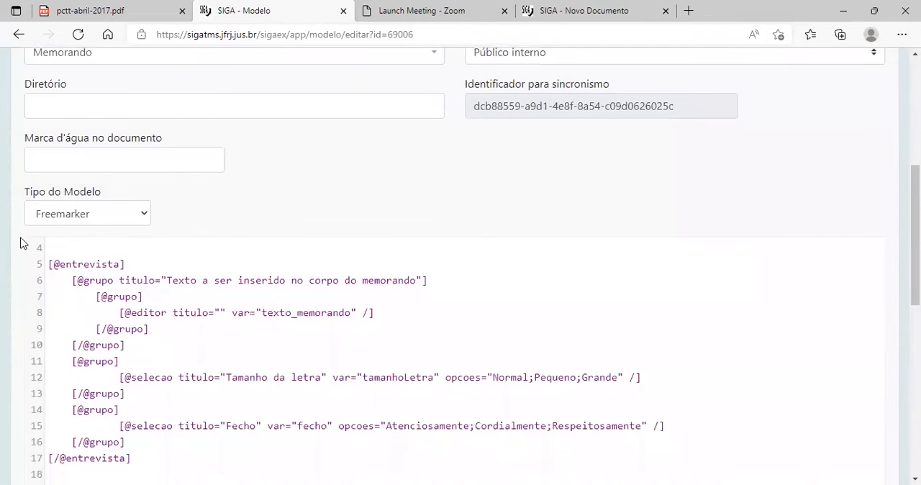
scroll(461, 279, down, 5)
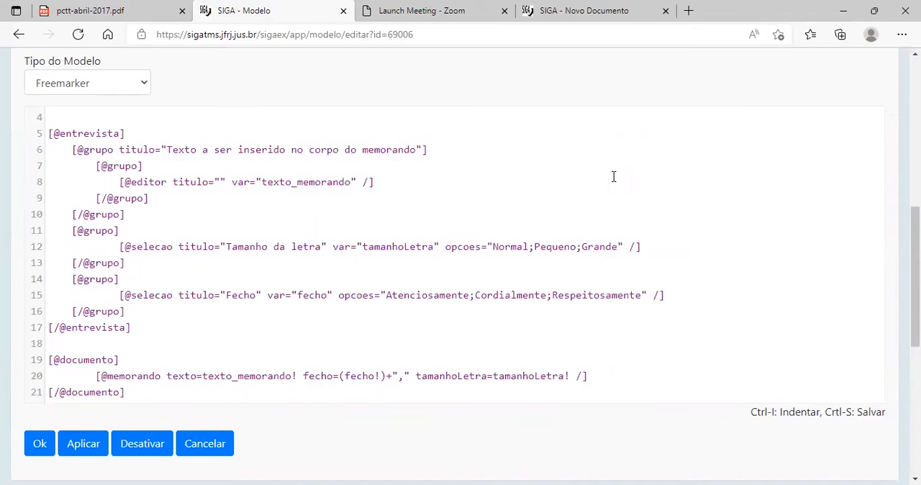
scroll(223, 281, up, 1)
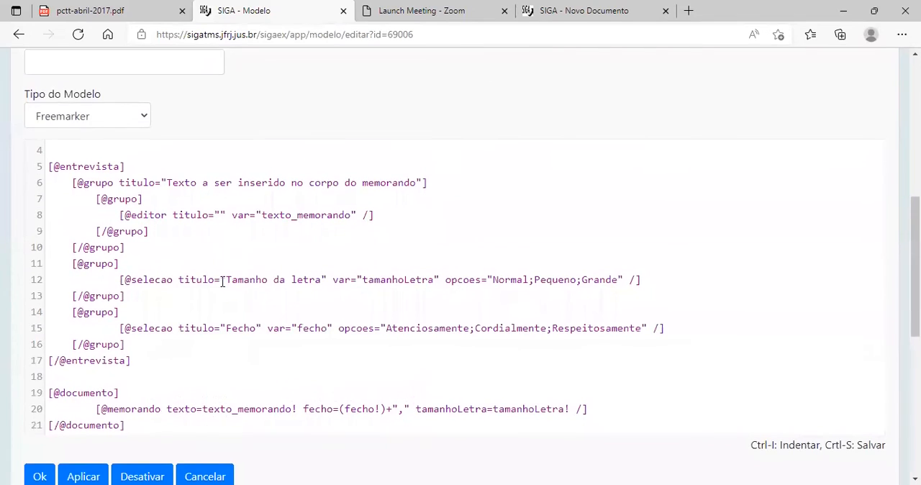
scroll(222, 281, down, 2)
scroll(200, 223, up, 4)
scroll(197, 217, down, 2)
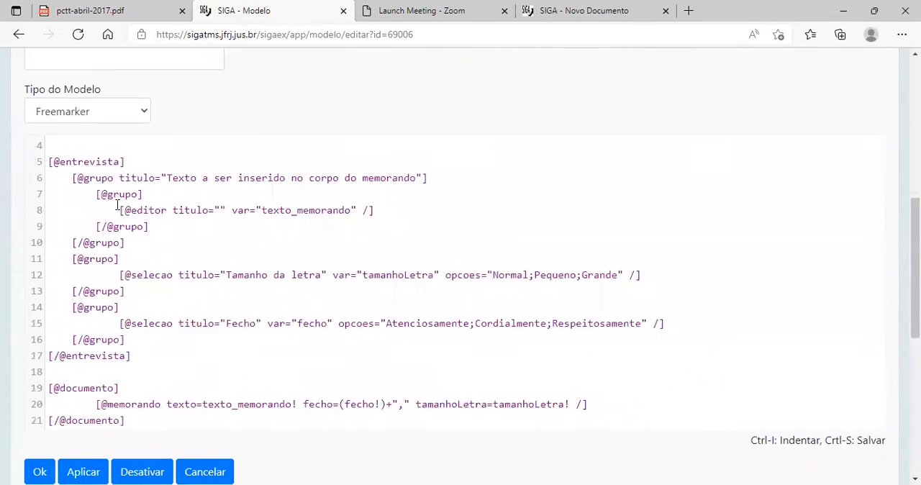
Review the Memorando model's registration fields once more alongside its entrevista and documento code.
scroll(406, 284, up, 6)
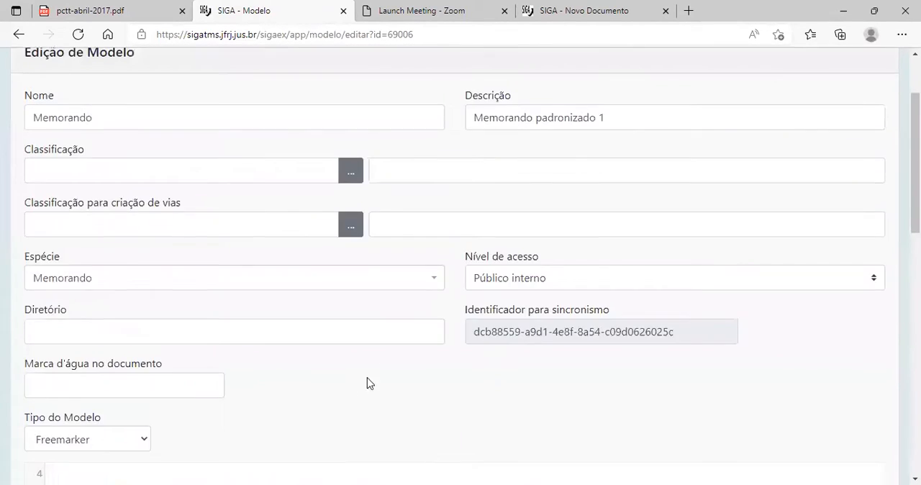
scroll(341, 311, down, 6)
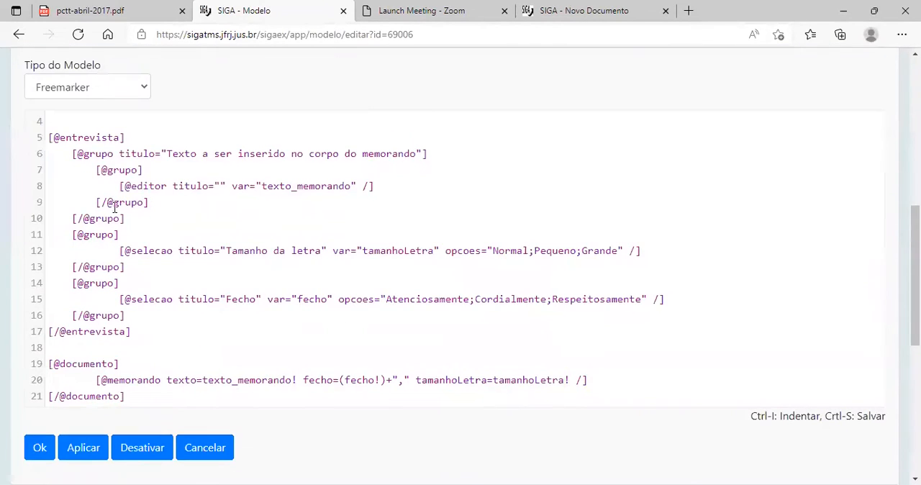
scroll(344, 237, up, 6)
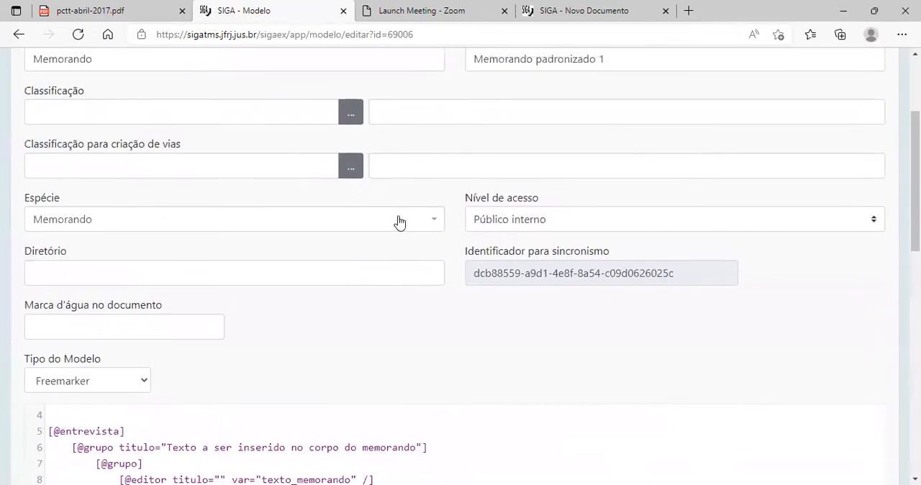
Return to the Lista de Modelos and search the page for "FERIAS".
click(20, 34)
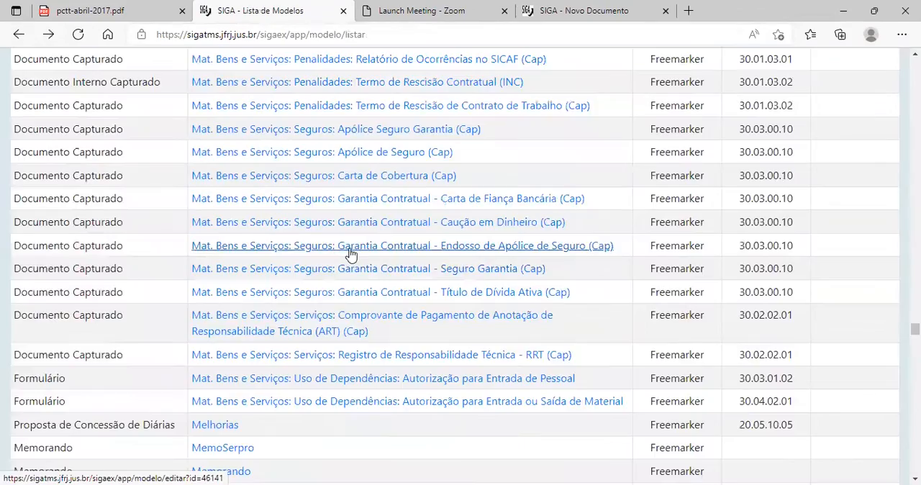
scroll(345, 273, down, 8)
scroll(305, 288, down, 2)
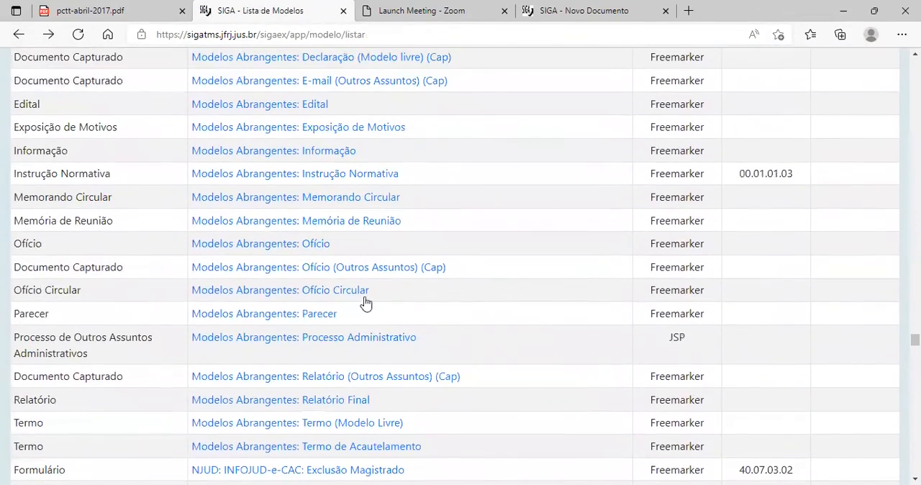
key(ctrl+f)
text(FERIAS)
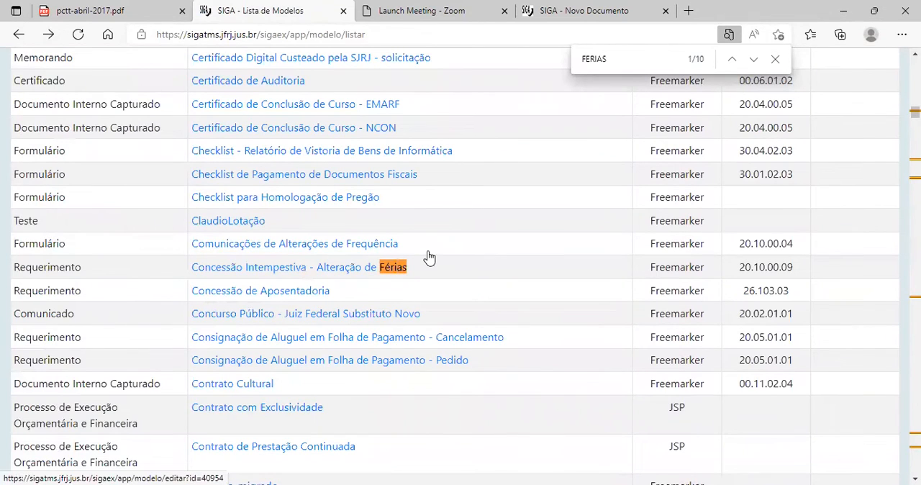
Open the "Concessão Intempestiva - Alteração de Férias" model for editing and read through its Freemarker code to the end.
click(233, 270)
scroll(266, 274, down, 15)
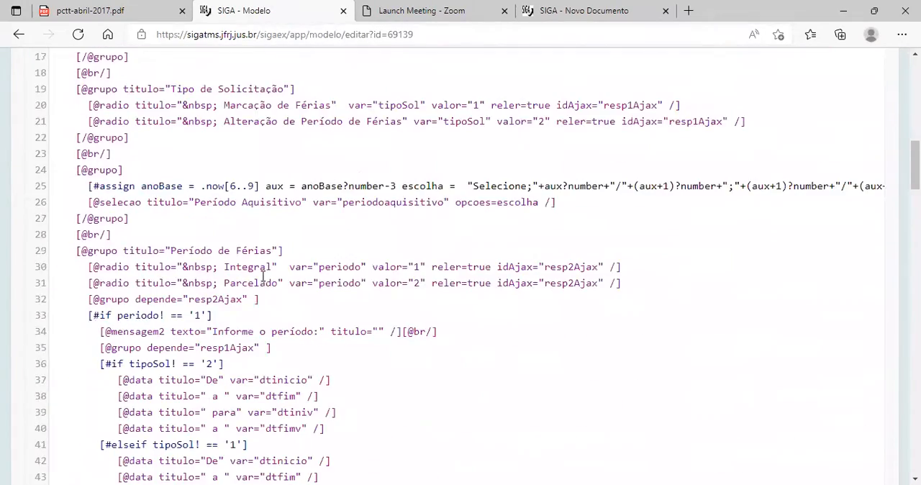
scroll(251, 263, down, 20)
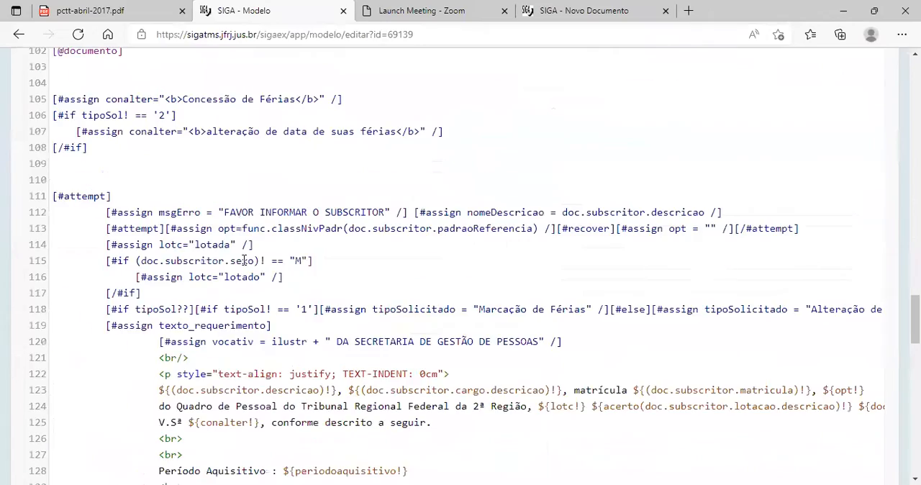
scroll(238, 261, down, 15)
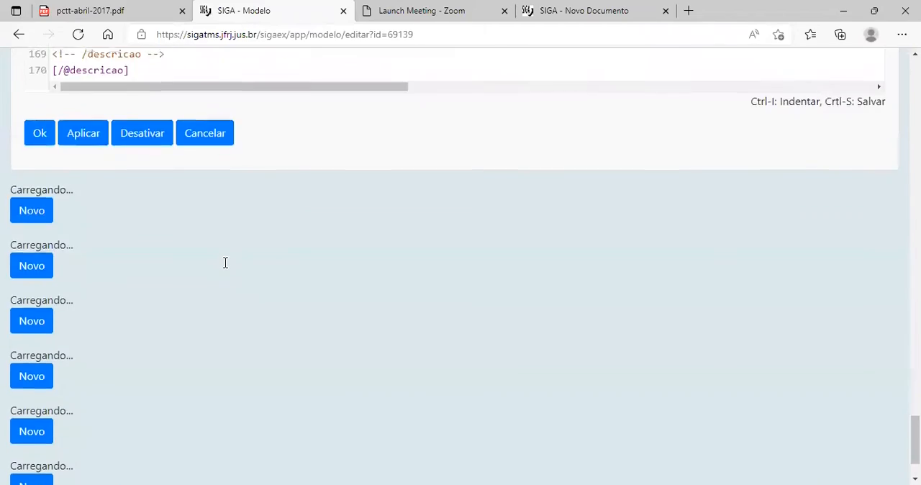
Review the vacation-change model's registration fields, including Nome, Classificação, Espécie and Nível de acesso.
scroll(224, 261, up, 10)
scroll(225, 252, up, 20)
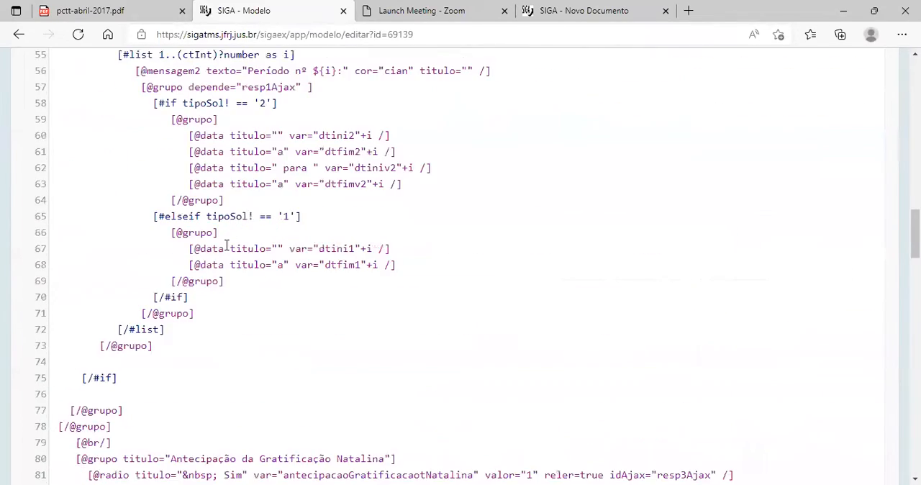
scroll(224, 243, up, 10)
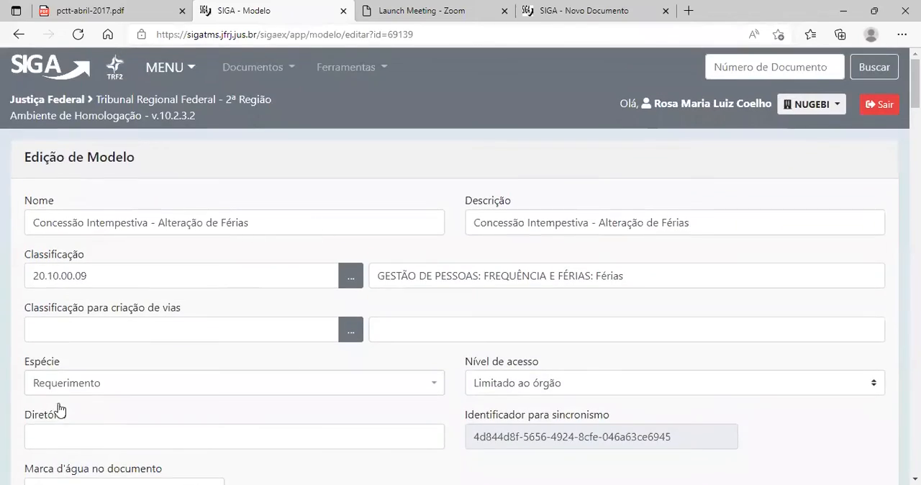
scroll(216, 309, down, 3)
scroll(252, 338, up, 3)
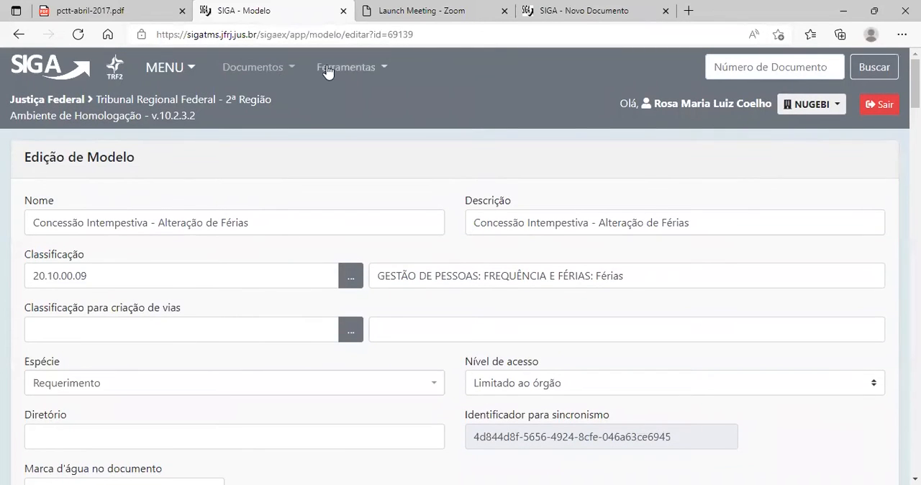
Return to the Lista de Modelos and look over the Class. Documental column back up to the start of the list.
click(18, 35)
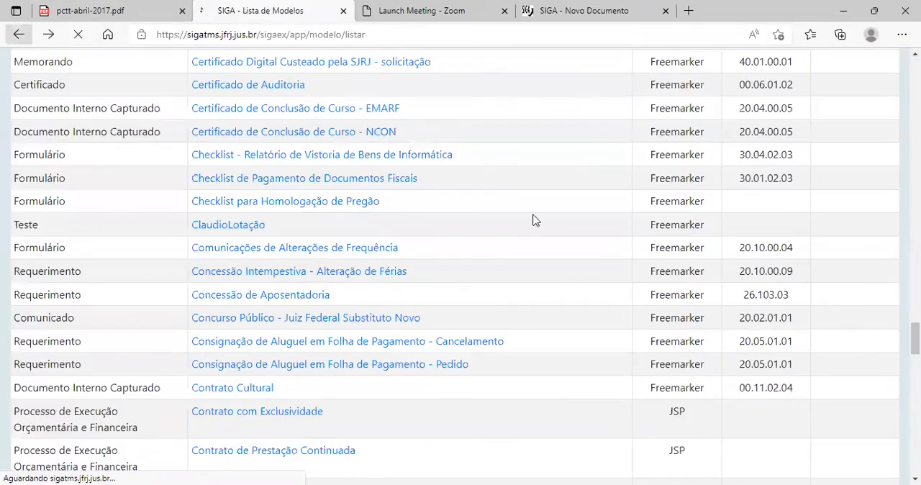
scroll(730, 327, up, 5)
scroll(749, 295, up, 15)
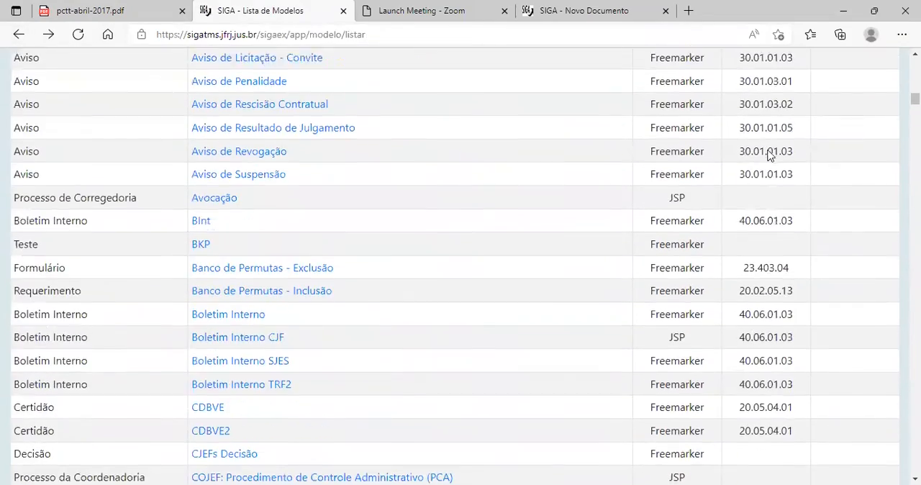
scroll(763, 164, up, 15)
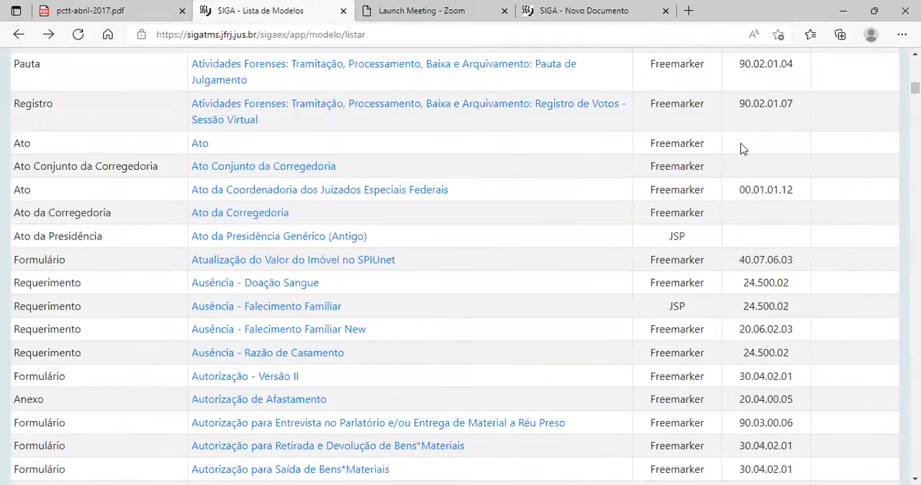
scroll(768, 167, up, 5)
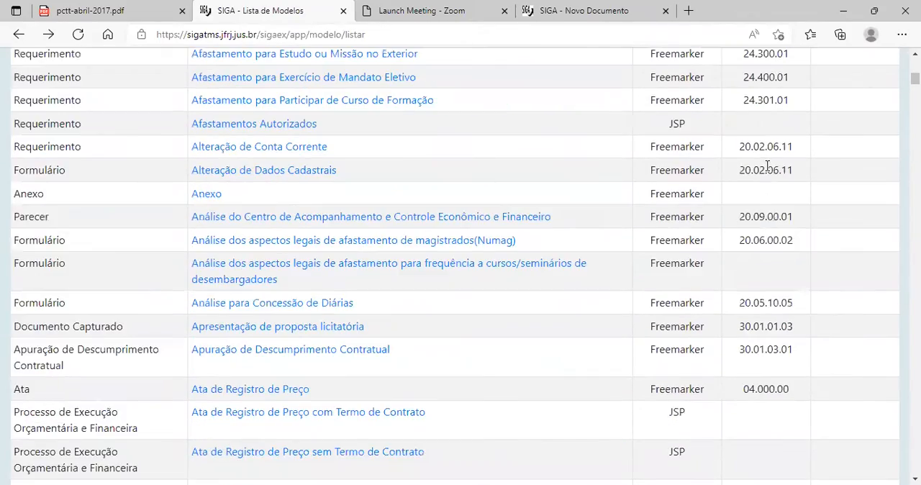
scroll(853, 120, up, 5)
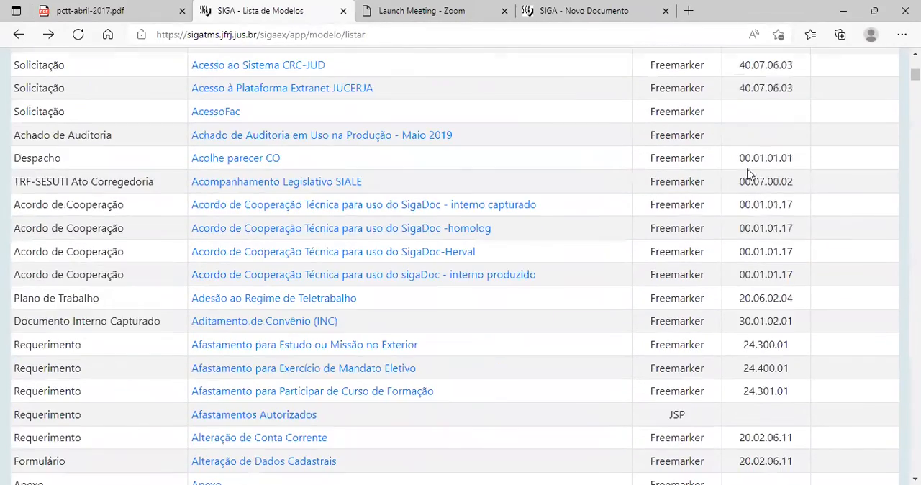
scroll(751, 179, up, 5)
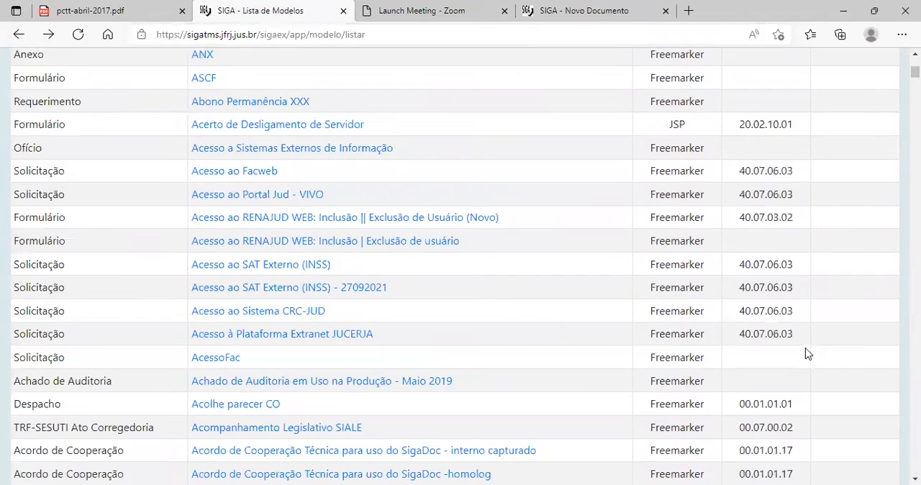
scroll(763, 295, down, 3)
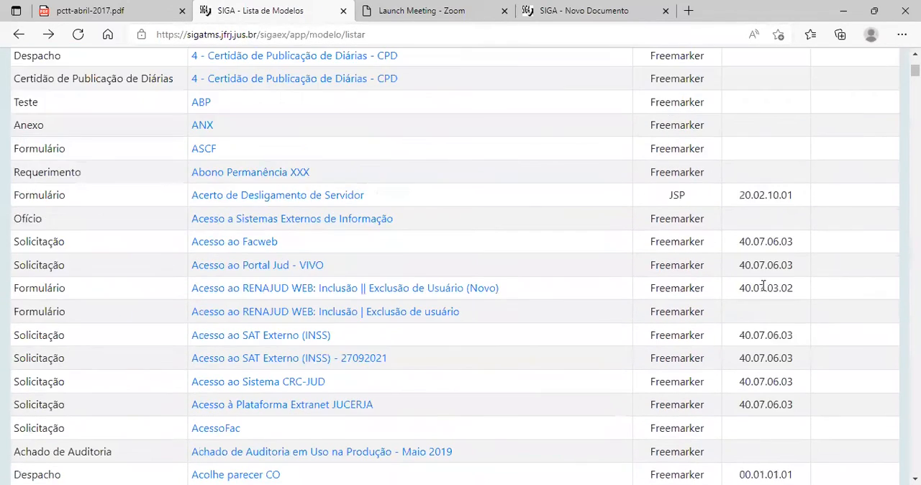
scroll(374, 230, up, 5)
scroll(250, 214, up, 1)
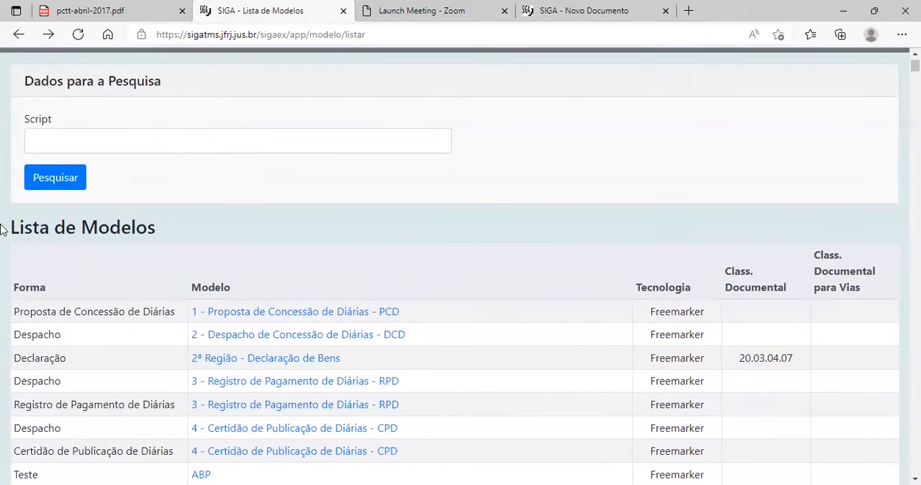
Examine which models from "1 - Proposta de Concessão de Diárias - PCD" through the Ato and Ausência entries have a document classification.
scroll(734, 329, down, 3)
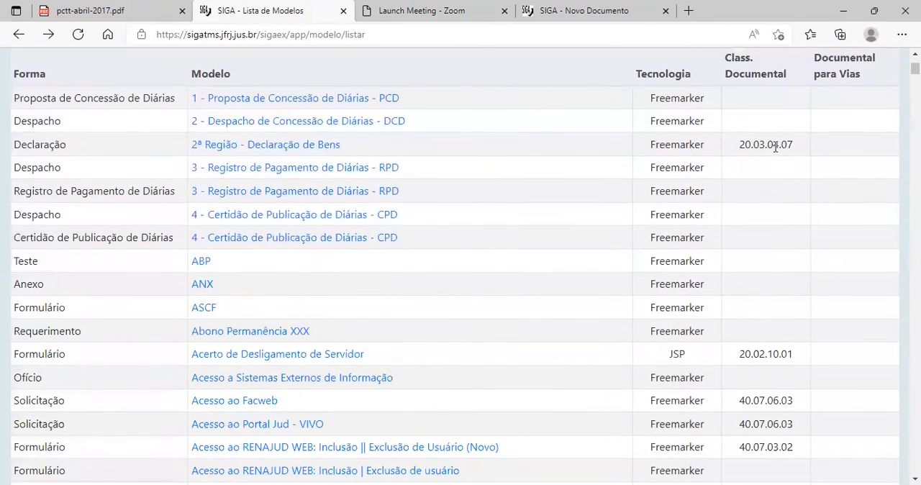
scroll(777, 294, down, 3)
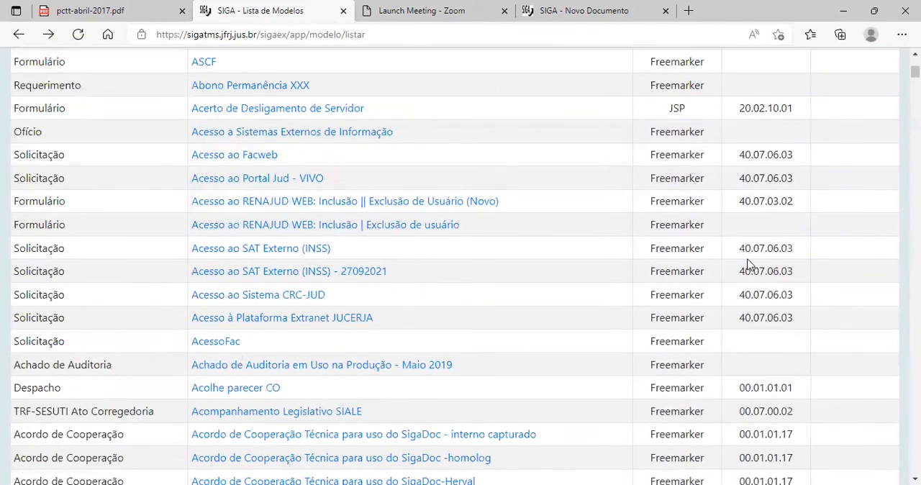
scroll(784, 295, down, 1)
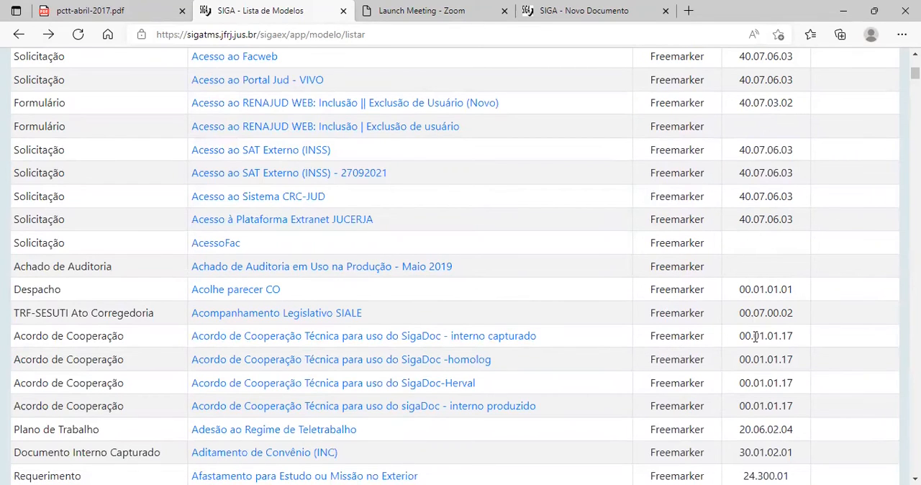
scroll(766, 284, down, 1)
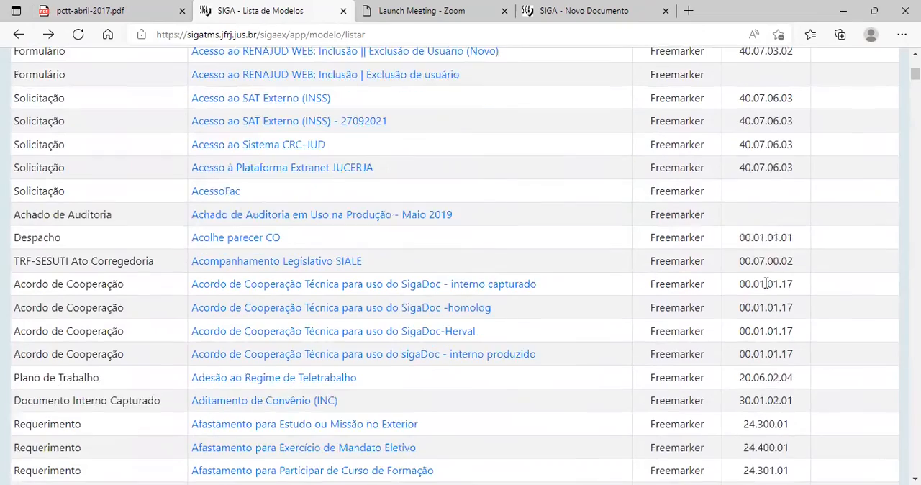
scroll(748, 324, down, 4)
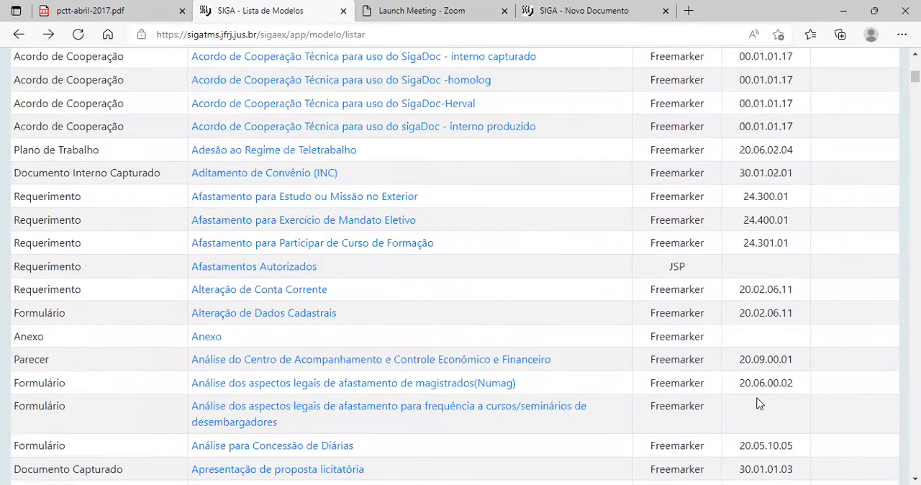
scroll(744, 238, up, 1)
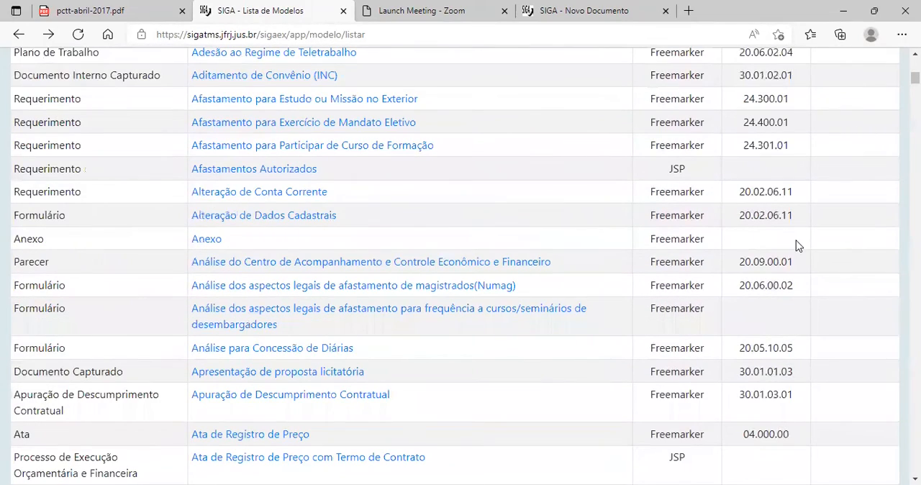
scroll(756, 320, down, 4)
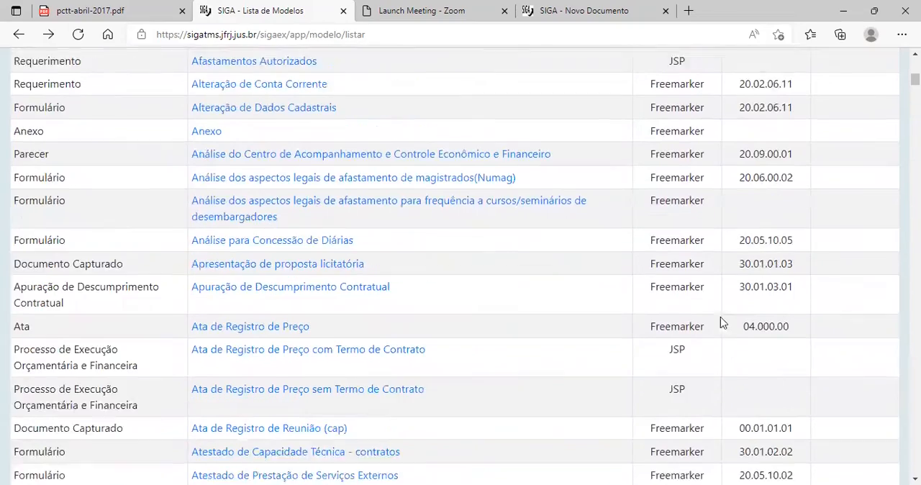
scroll(776, 338, down, 3)
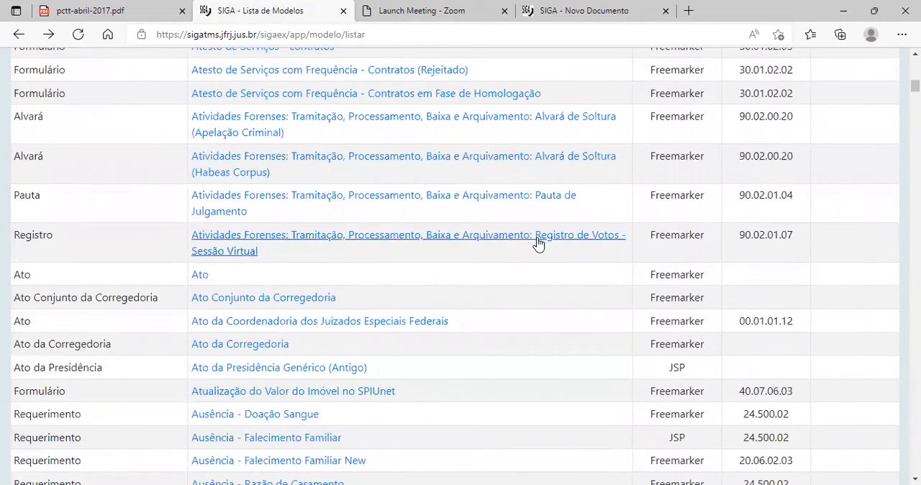
scroll(648, 349, up, 1)
scroll(648, 349, up, 12)
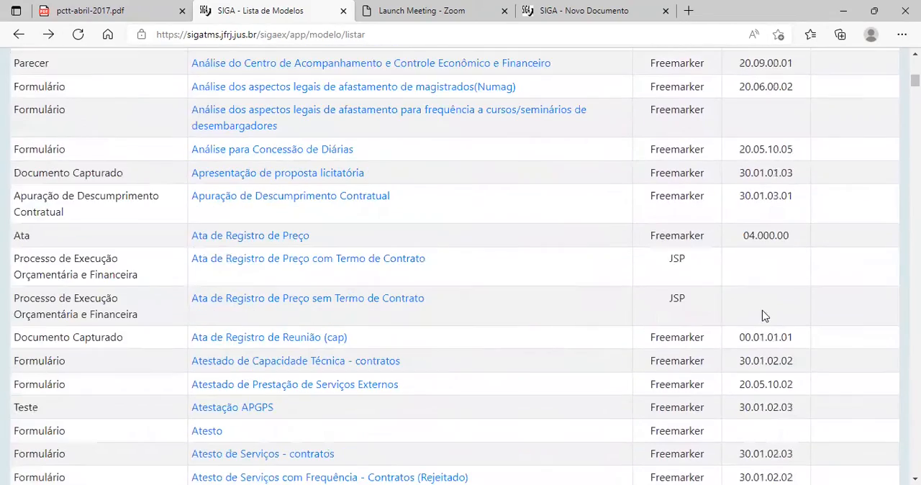
scroll(323, 323, up, 6)
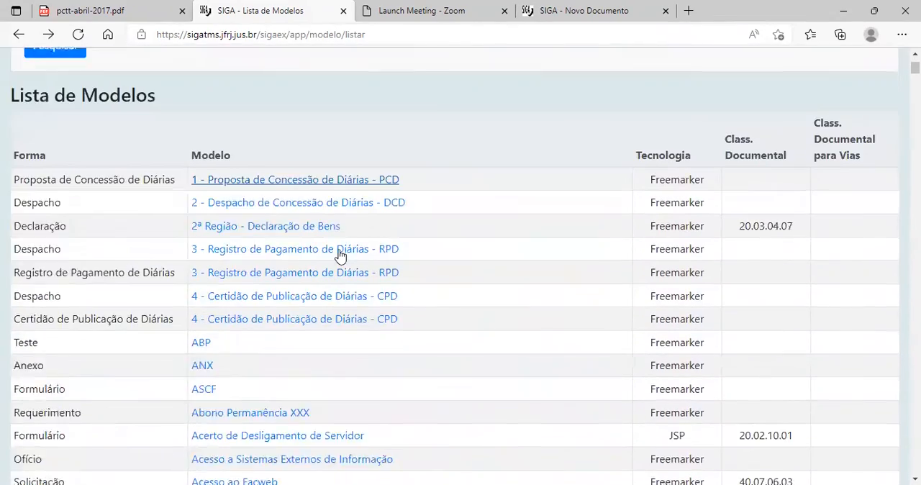
scroll(428, 304, down, 2)
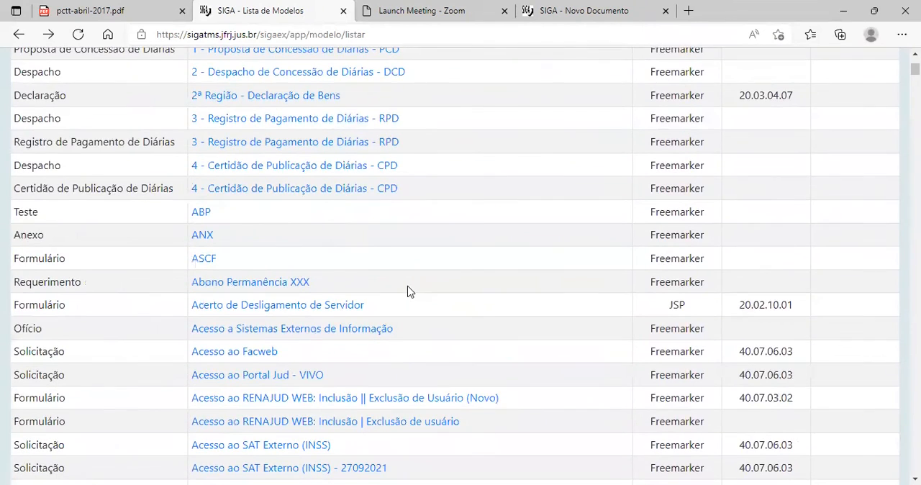
scroll(407, 291, up, 2)
scroll(406, 137, up, 3)
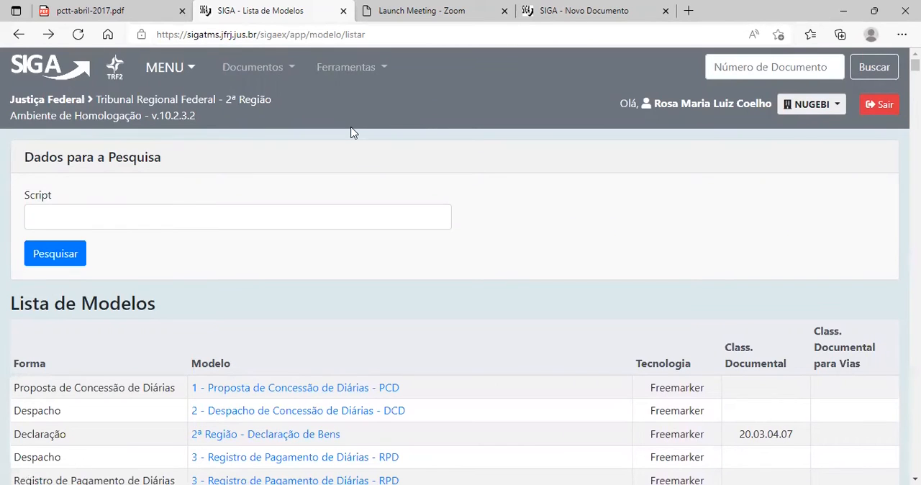
Open the Cadastro de Espécies and look over each species' Sigla, Tipo and Origem.
click(329, 70)
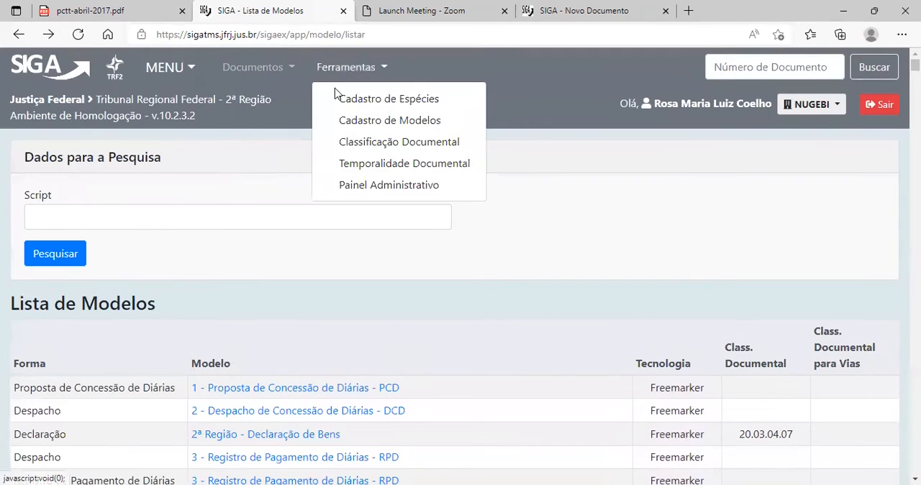
click(377, 100)
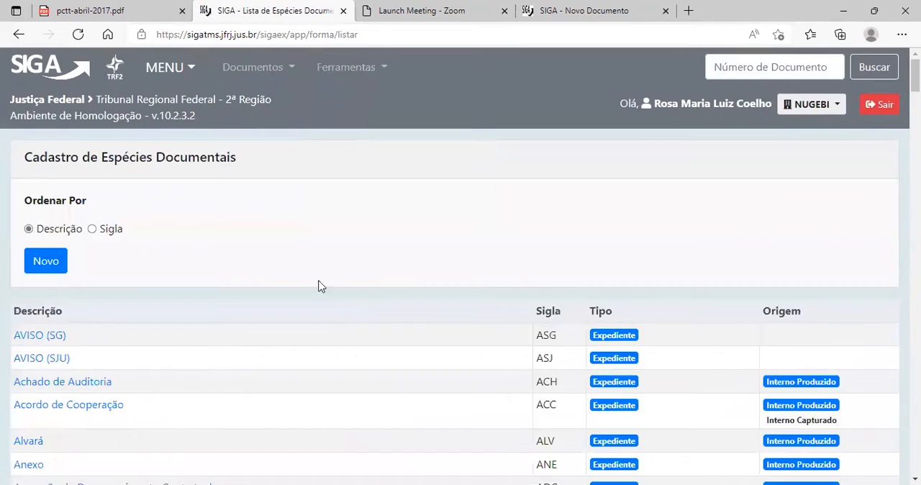
scroll(321, 286, down, 3)
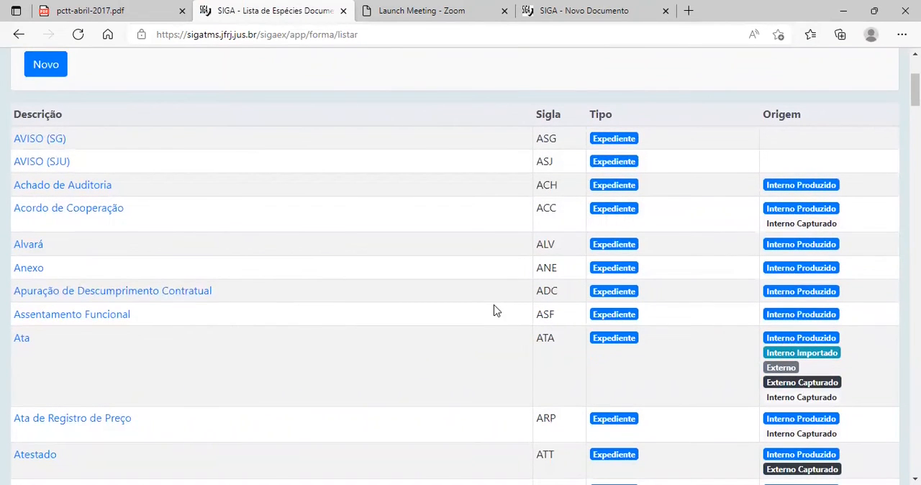
Search the list of document species for "REQ" to locate the Requerimento species.
key(ctrl+f)
text(RE)
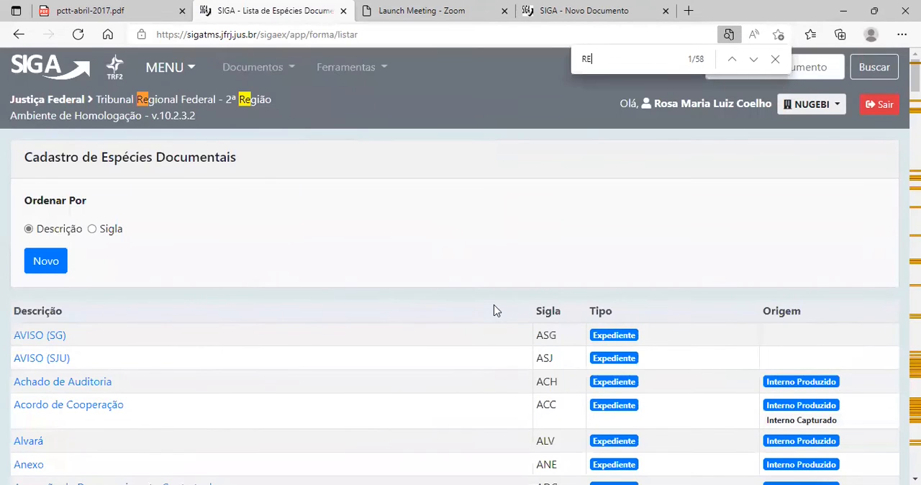
scroll(494, 311, down, 1)
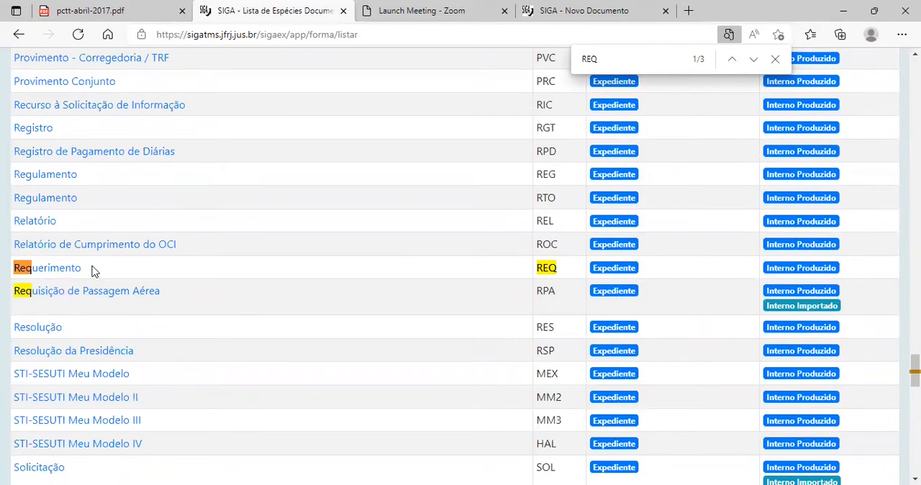
Examine the Sigla, Tipo and Origem of the Processo, Portaria, Requerimento and TRF species in the list.
scroll(569, 223, up, 7)
scroll(565, 127, up, 4)
scroll(563, 117, up, 2)
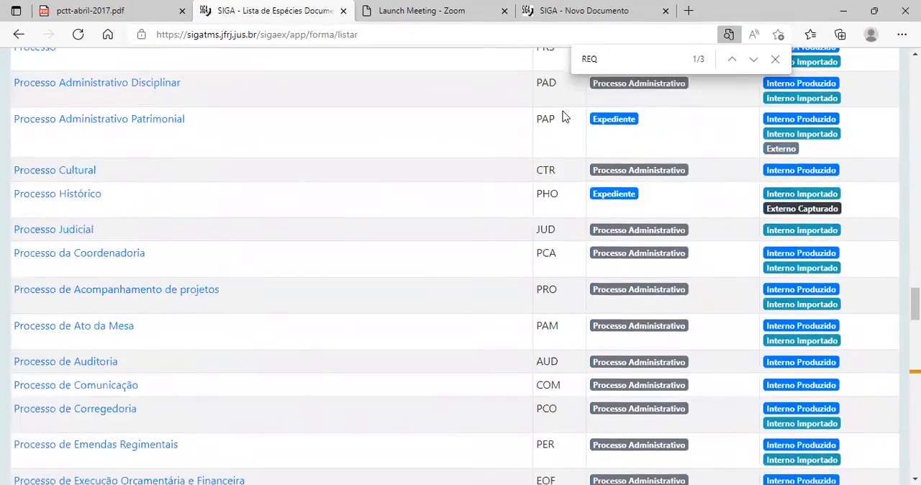
scroll(564, 116, up, 4)
scroll(554, 148, down, 10)
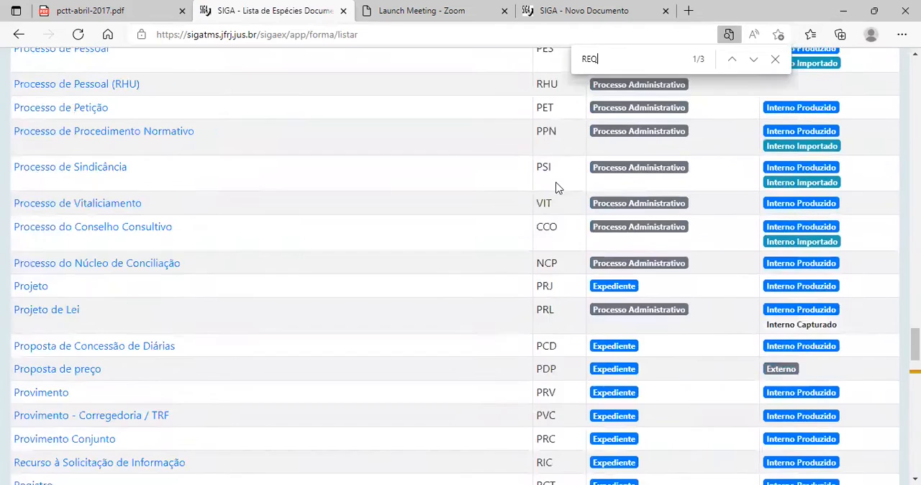
scroll(558, 189, down, 12)
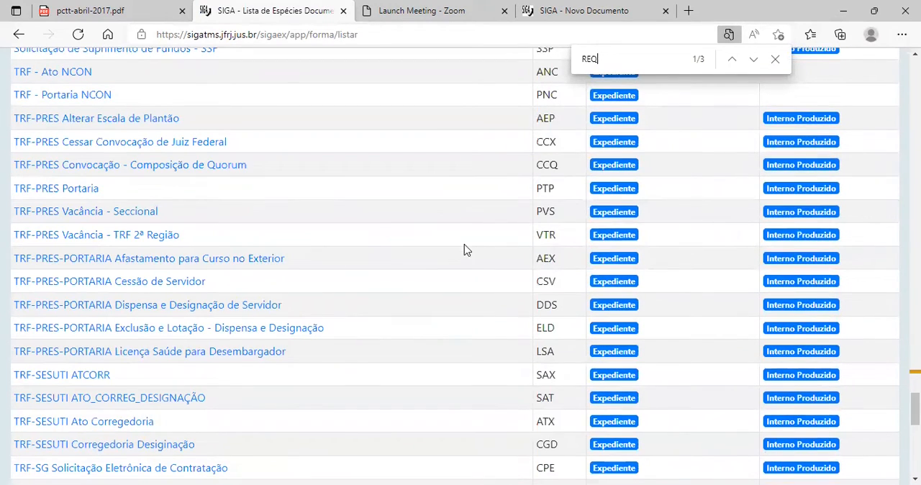
scroll(464, 249, up, 3)
scroll(355, 247, up, 5)
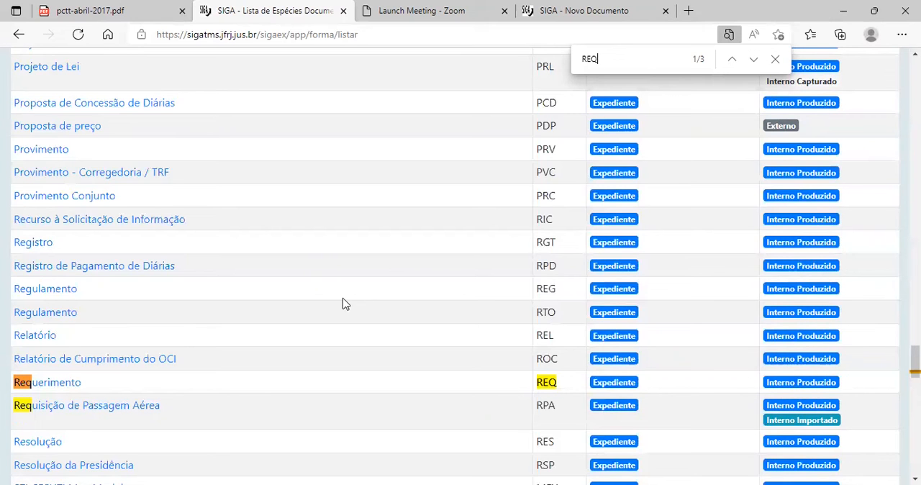
scroll(342, 303, up, 18)
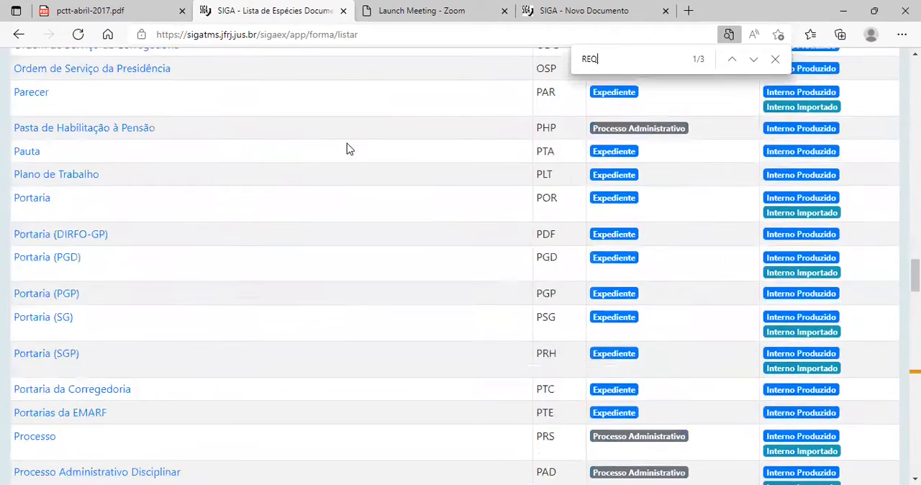
scroll(531, 140, up, 12)
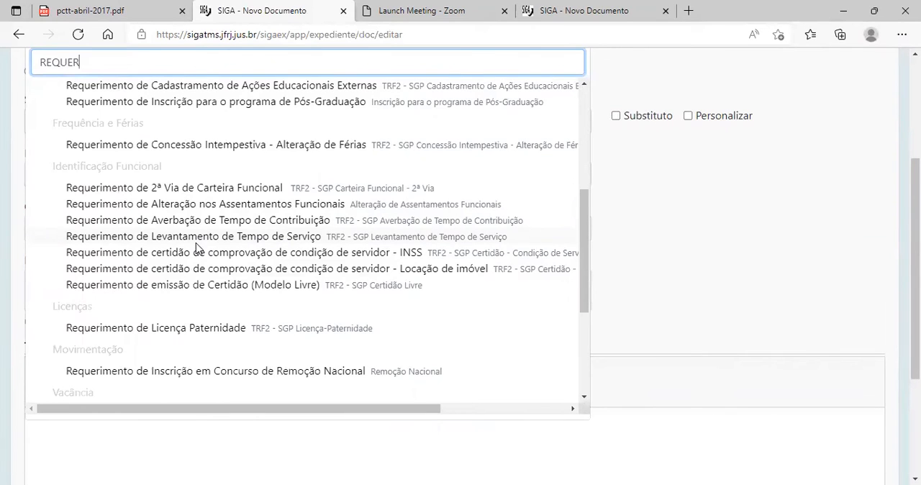
Choose the Requerimento (Texto Livre) model for the new document and look over its form.
scroll(195, 245, up, 1)
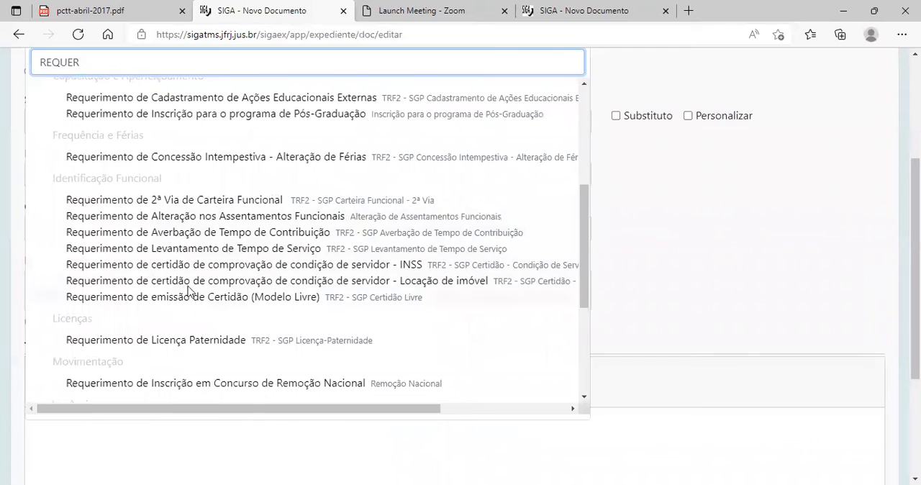
scroll(169, 234, up, 3)
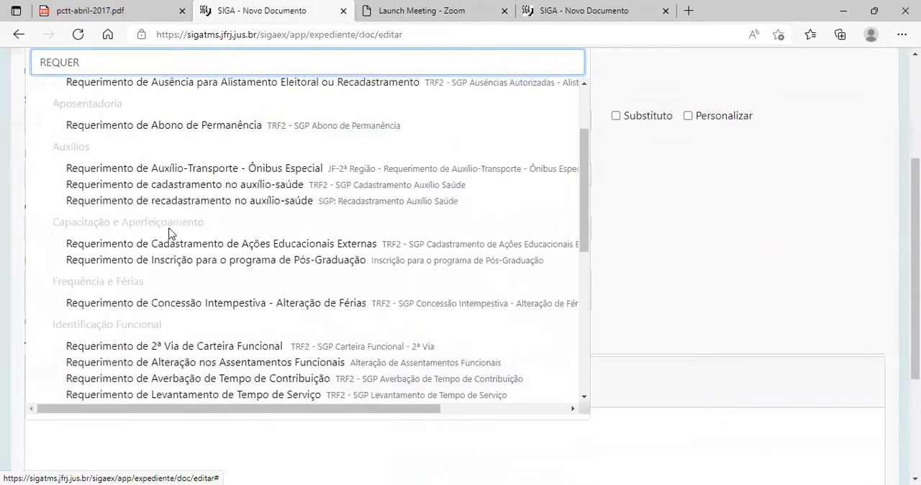
scroll(216, 302, down, 5)
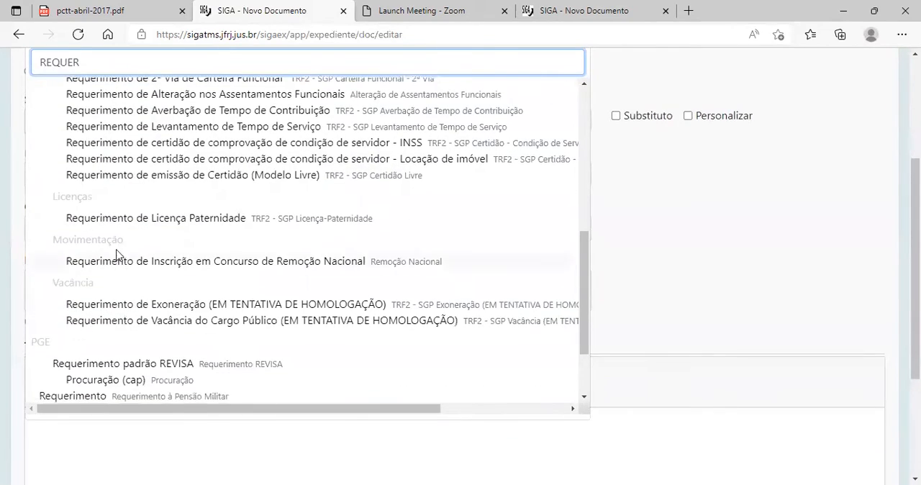
scroll(394, 305, up, 1)
scroll(206, 136, up, 2)
scroll(187, 212, down, 4)
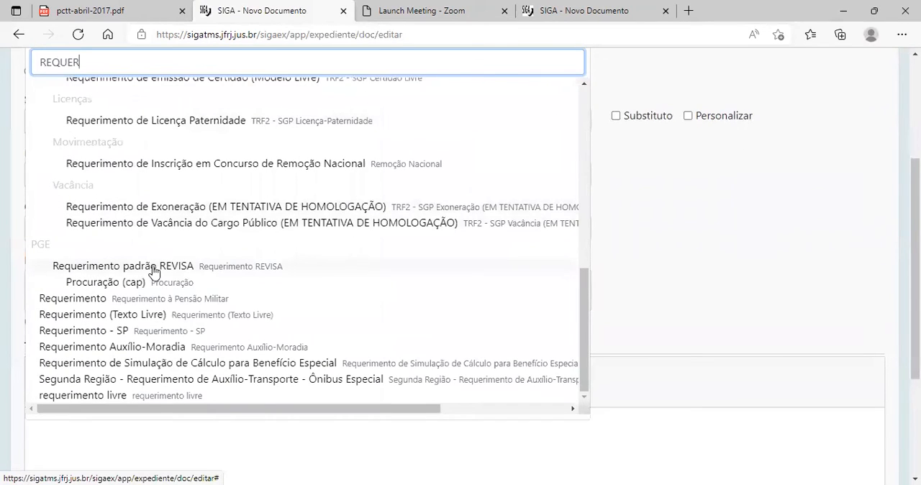
click(95, 316)
scroll(286, 300, down, 5)
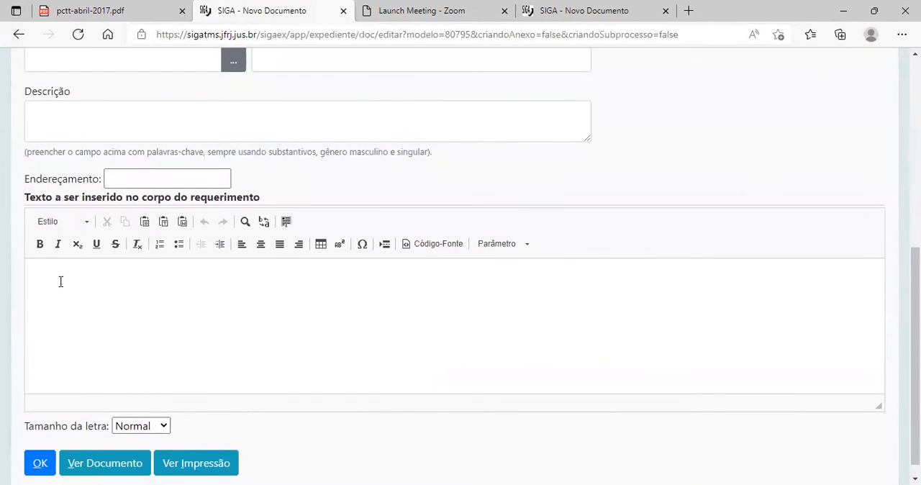
scroll(302, 340, up, 5)
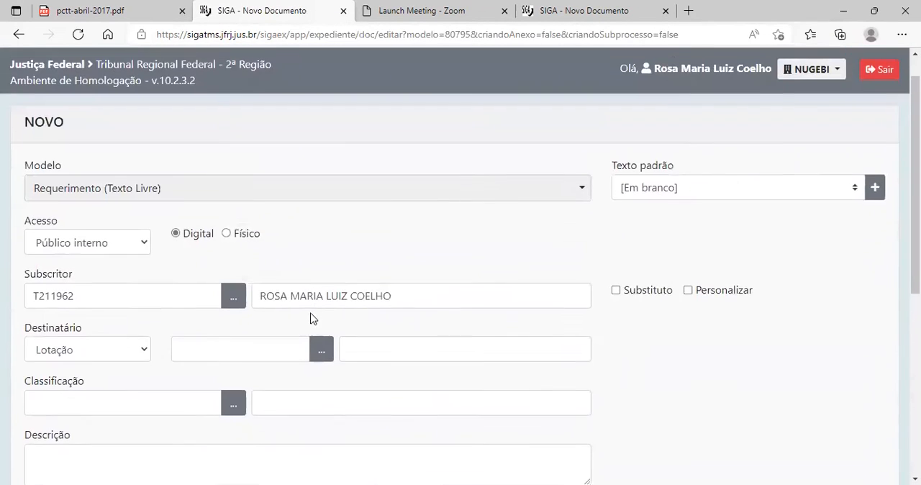
Search the models for "FÉRIAS" and change the document's model to Concessão Intempestiva - Alteração de Férias.
click(196, 189)
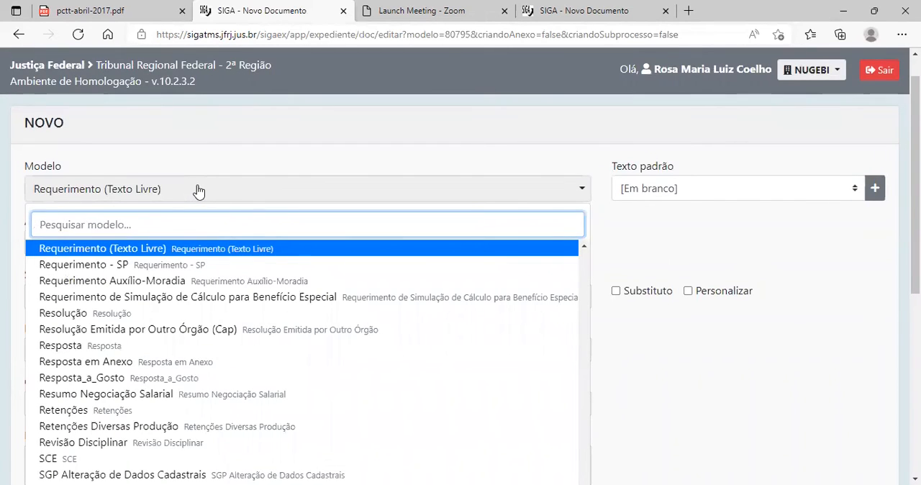
text(FE)
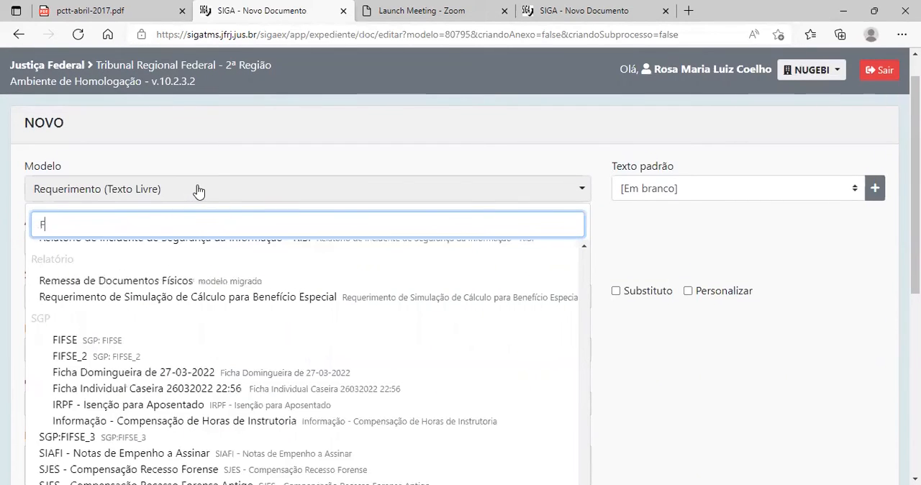
key(BackSpace)
text(ÉRIAS)
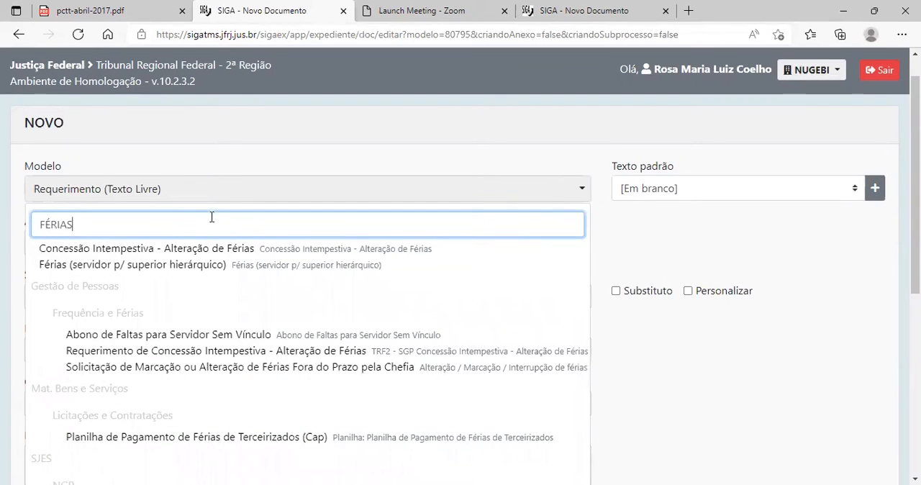
scroll(212, 216, down, 1)
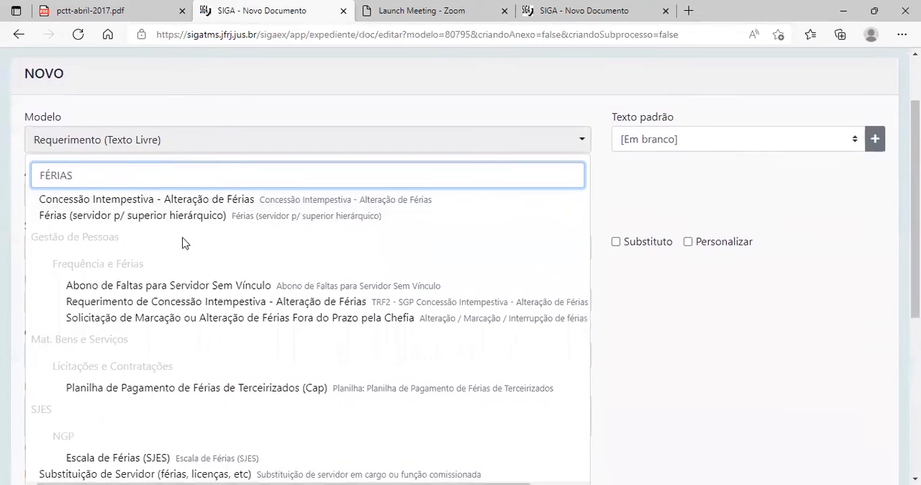
click(176, 202)
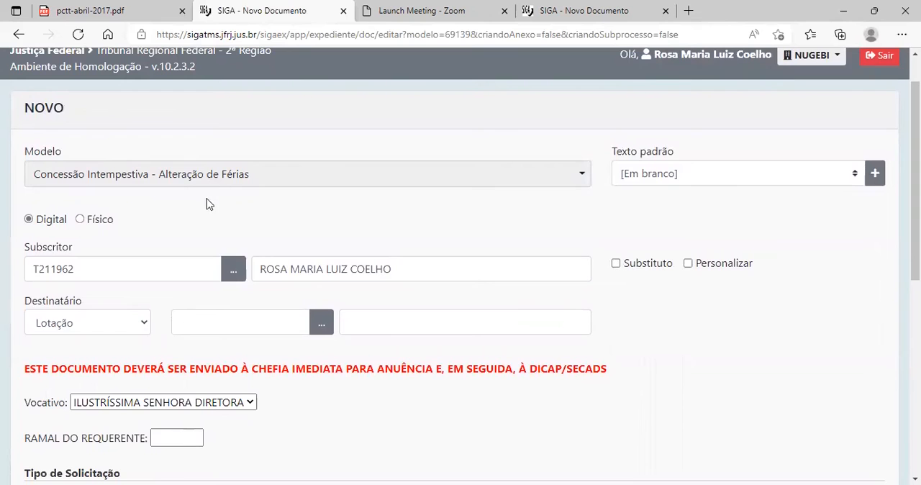
Set the vacation request's Destinatário to the Lotação T2-SECADS_EX, Seção de Cadastro.
scroll(176, 199, down, 1)
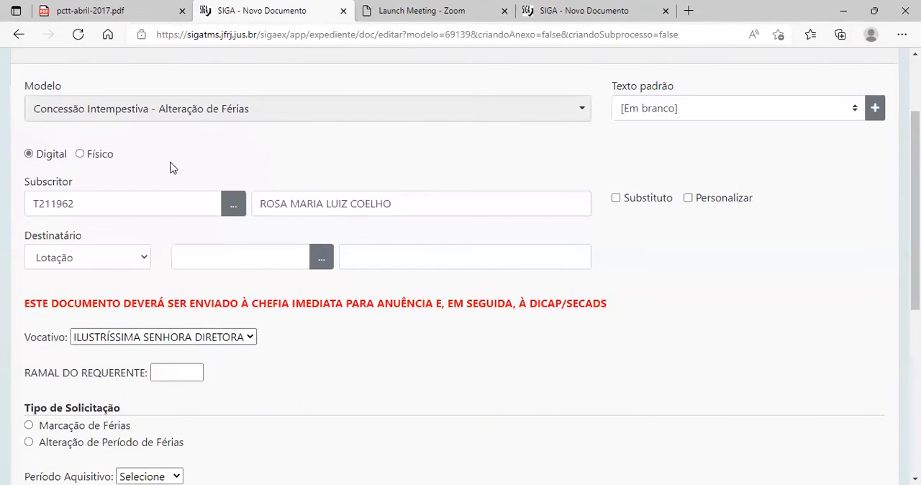
scroll(109, 232, down, 2)
scroll(93, 216, up, 3)
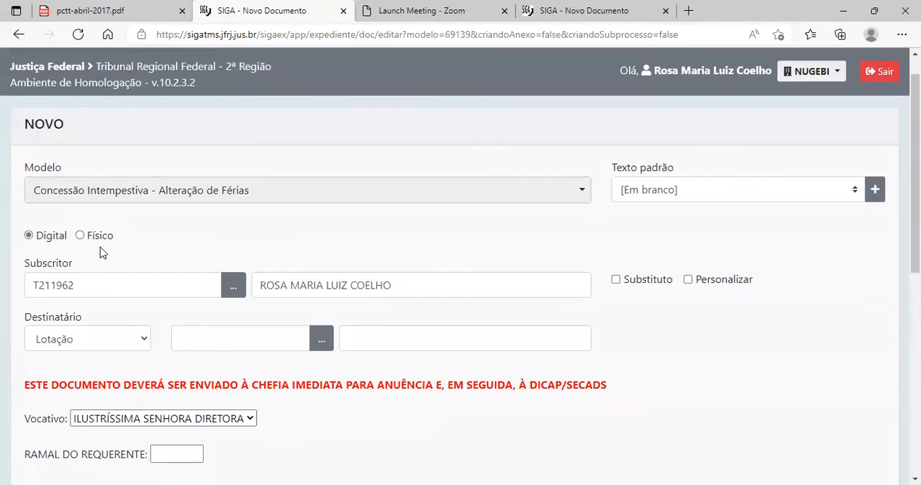
scroll(104, 238, down, 2)
scroll(108, 221, up, 1)
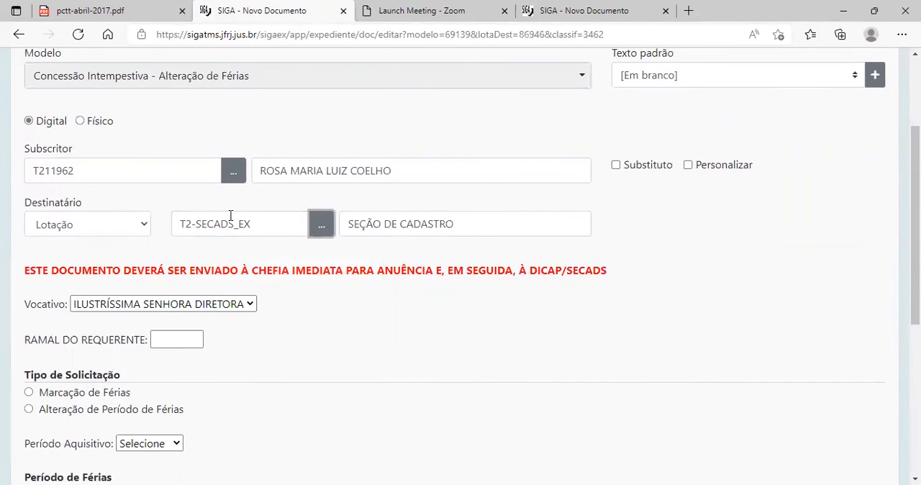
Review the vacation request form's fields, from Modelo, Subscritor and Destinatário to Vocativo, Tipo de Solicitação and Período de Férias.
scroll(170, 159, up, 2)
scroll(29, 214, down, 1)
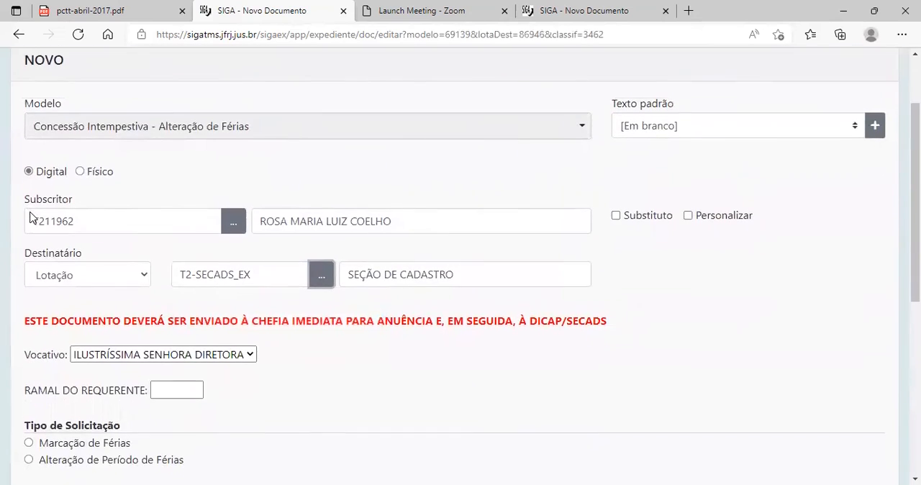
scroll(352, 338, down, 2)
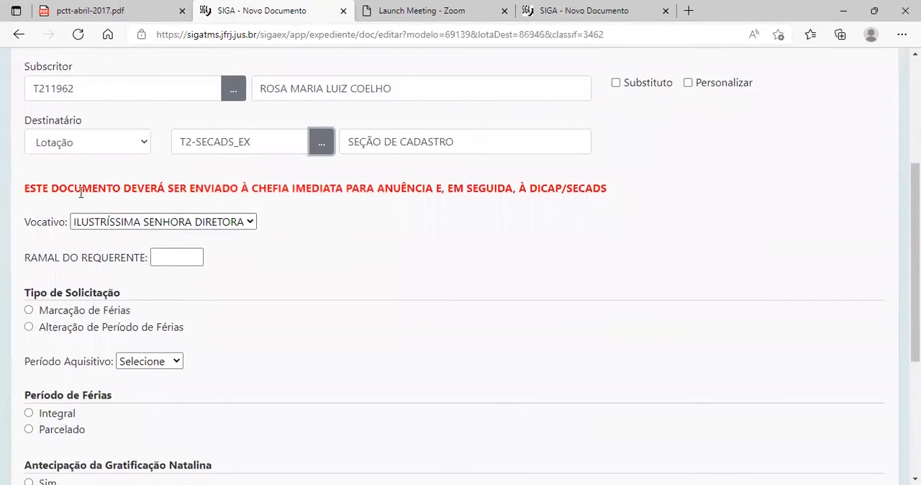
scroll(81, 193, down, 1)
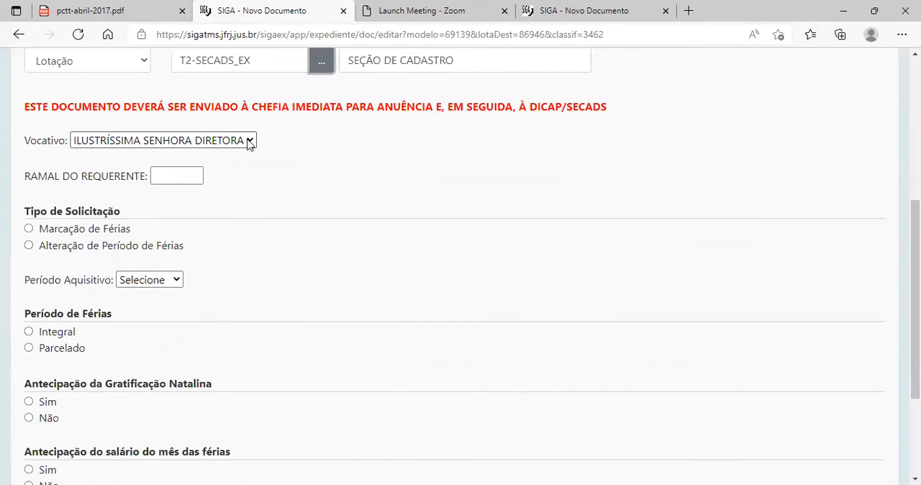
scroll(570, 334, up, 4)
scroll(321, 144, down, 3)
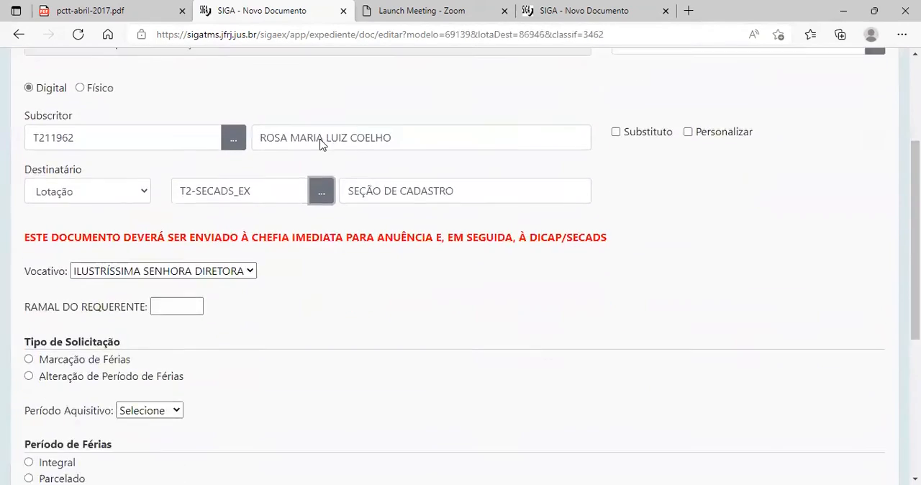
scroll(346, 255, down, 3)
scroll(345, 255, up, 3)
scroll(129, 218, down, 1)
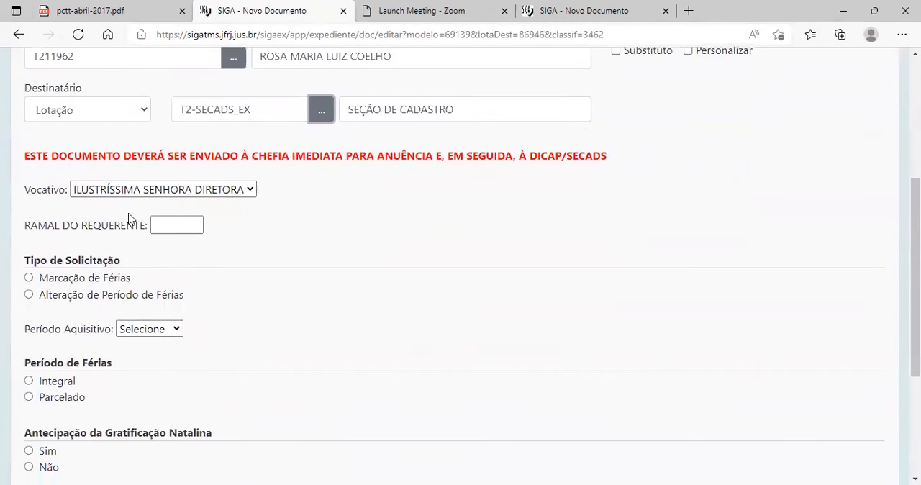
Keep ILUSTRÍSSIMA SENHORA DIRETORA as the Vocativo and fill in the requester's extension from the stored entries.
click(247, 188)
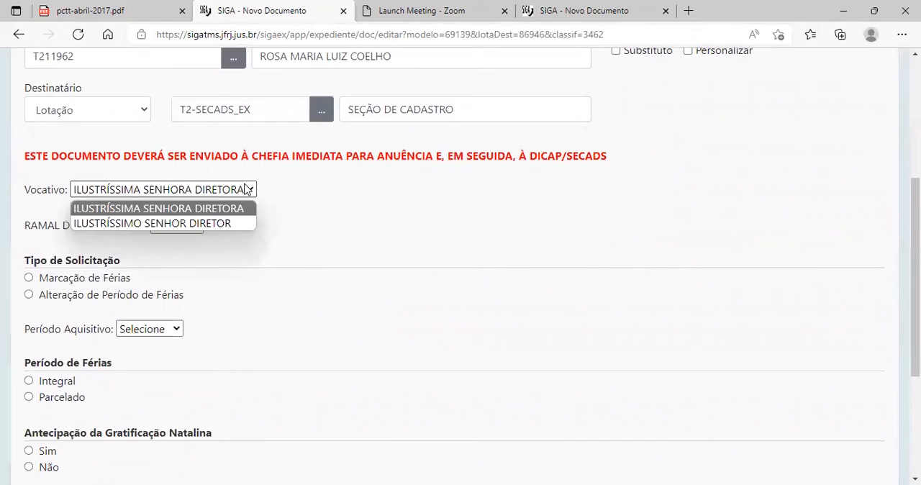
click(246, 193)
click(176, 222)
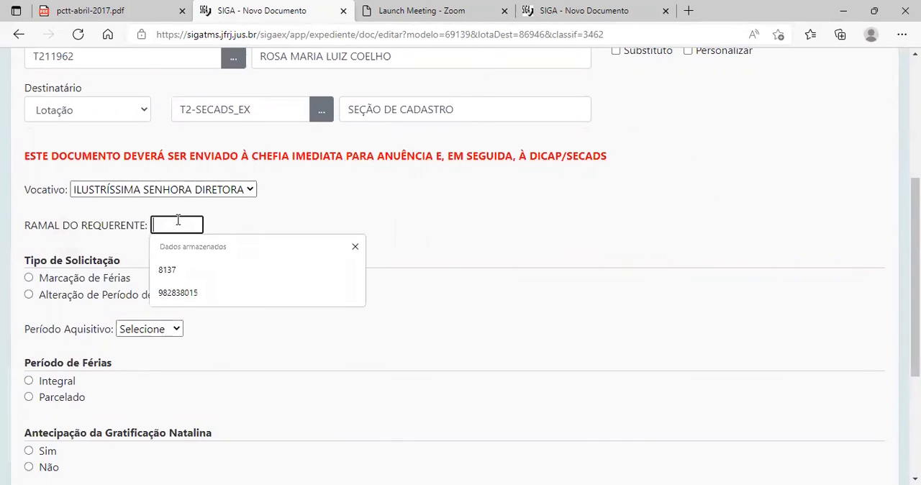
click(193, 272)
Set the Tipo de Solicitação to Marcação de Férias and the Período Aquisitivo to 2021/2022.
scroll(222, 307, down, 1)
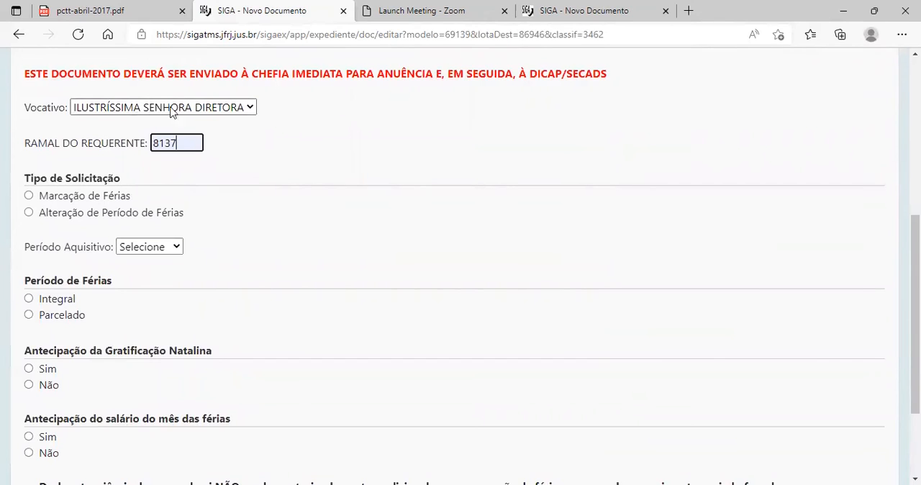
click(29, 197)
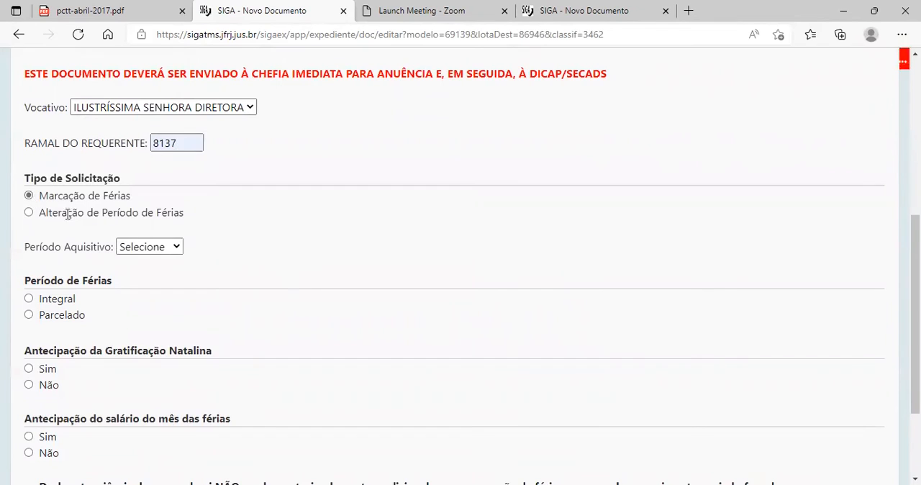
click(170, 249)
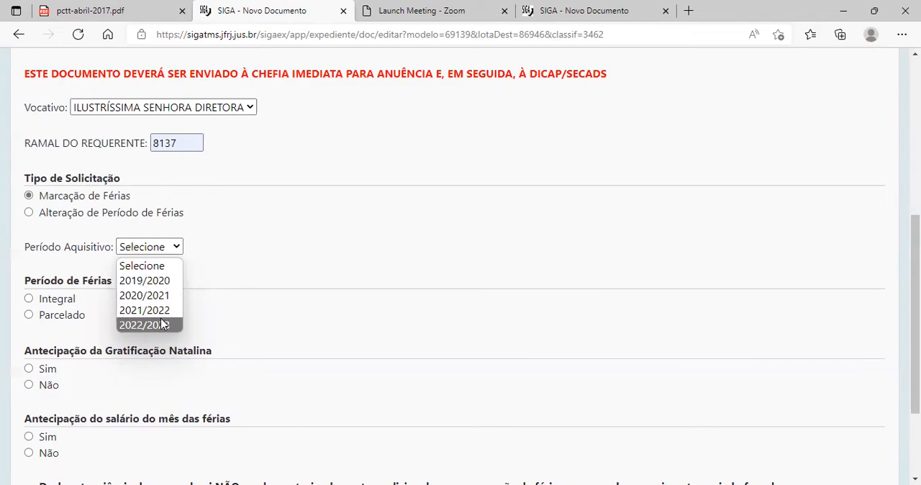
click(159, 315)
Set the Período de Férias to Integral, running from 03/11/2022 to 12/11/2022.
scroll(120, 288, down, 2)
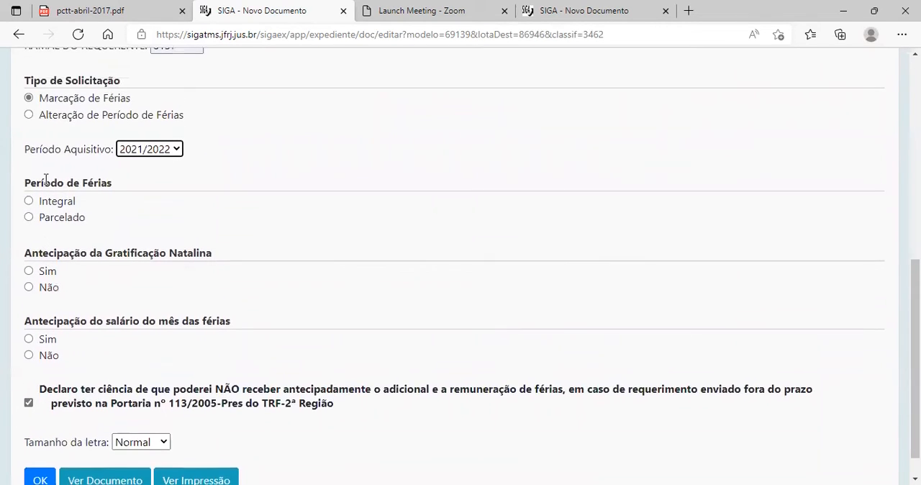
click(29, 202)
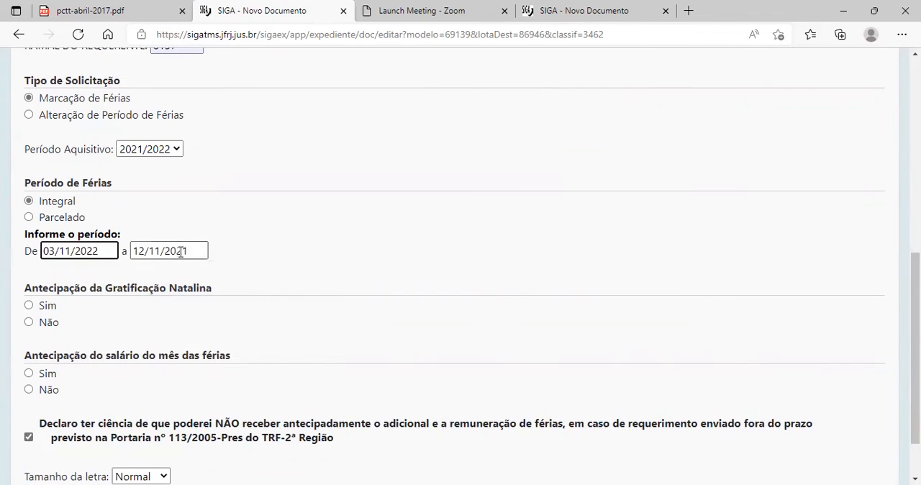
drag(181, 251, 198, 252)
scroll(286, 278, down, 1)
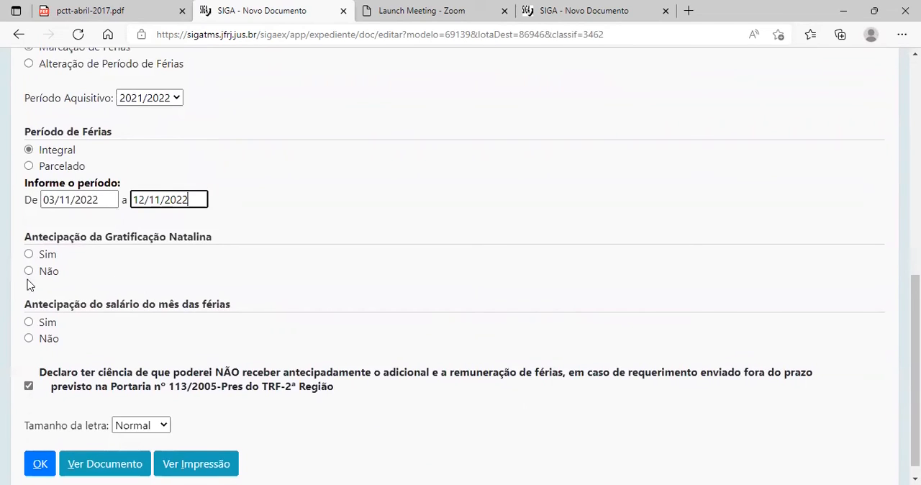
Answer Não to advancing both the Gratificação Natalina and the vacation month's salary, and submit the vacation request form.
click(29, 272)
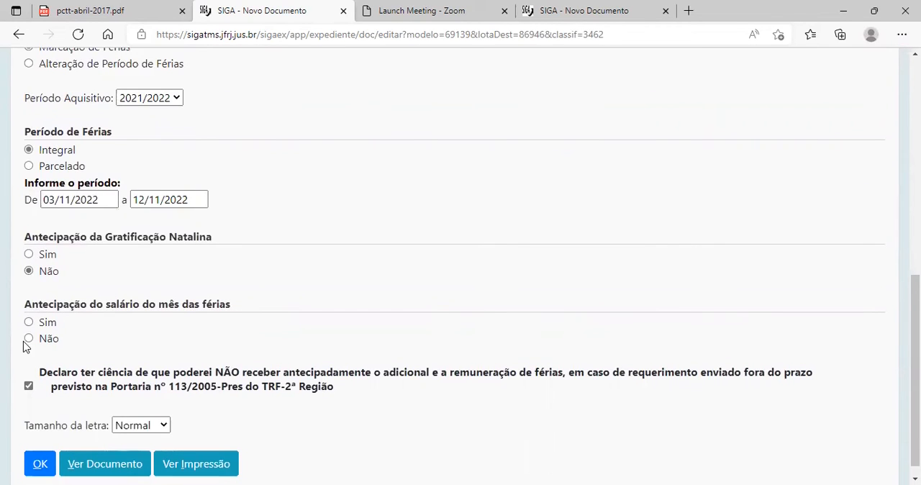
scroll(293, 258, up, 6)
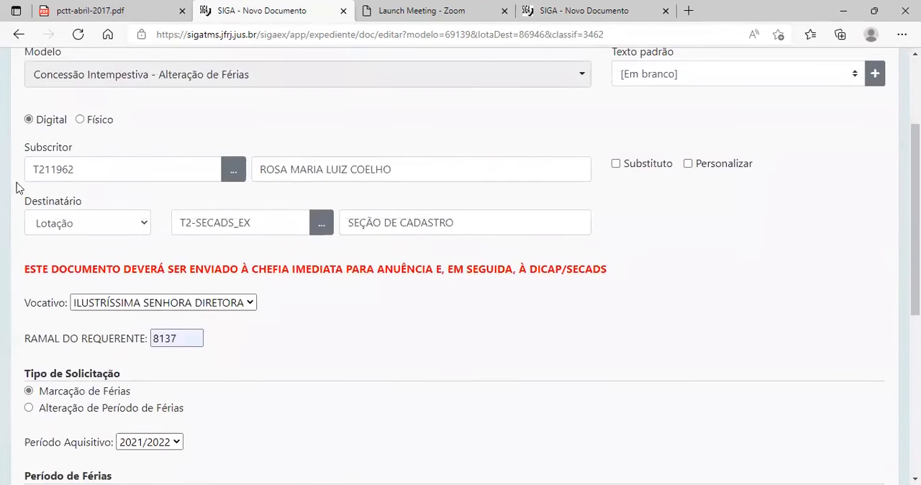
scroll(371, 161, up, 3)
scroll(370, 158, down, 9)
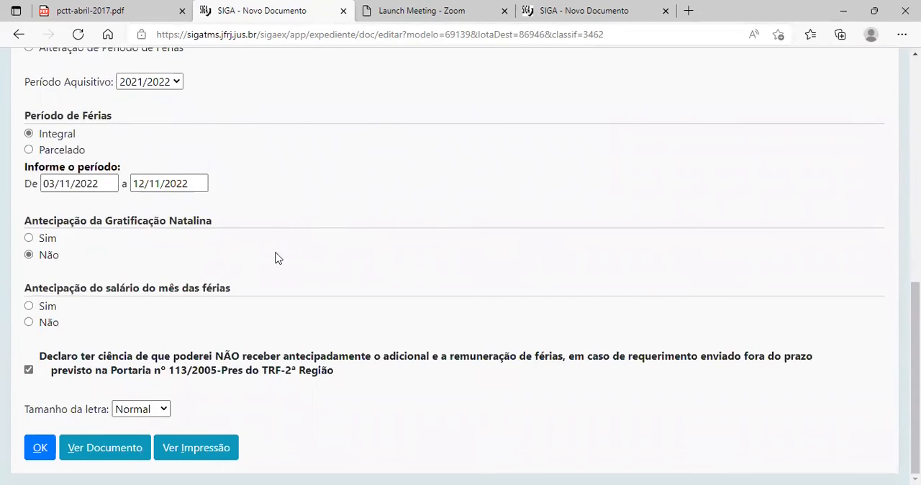
click(29, 323)
click(37, 451)
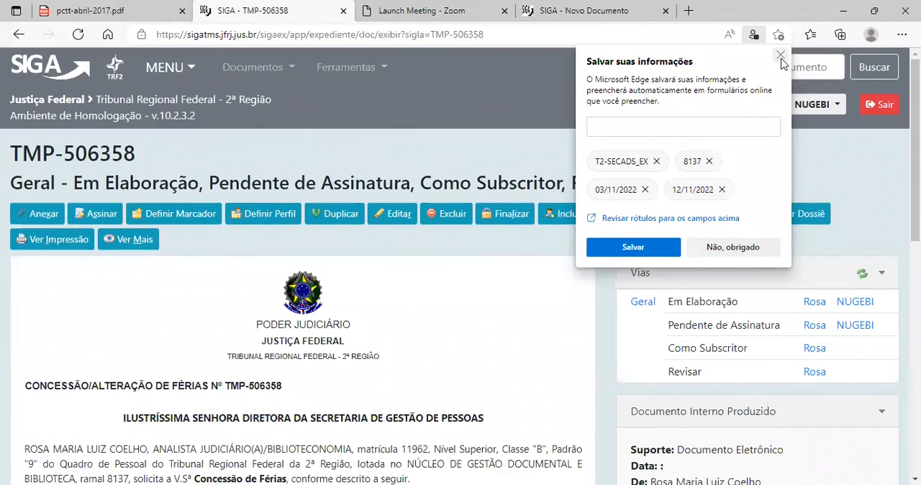
Review the generated vacation request from its heading and request text to the vacation period, signature block and Classif. documental.
scroll(292, 352, down, 7)
scroll(291, 354, up, 3)
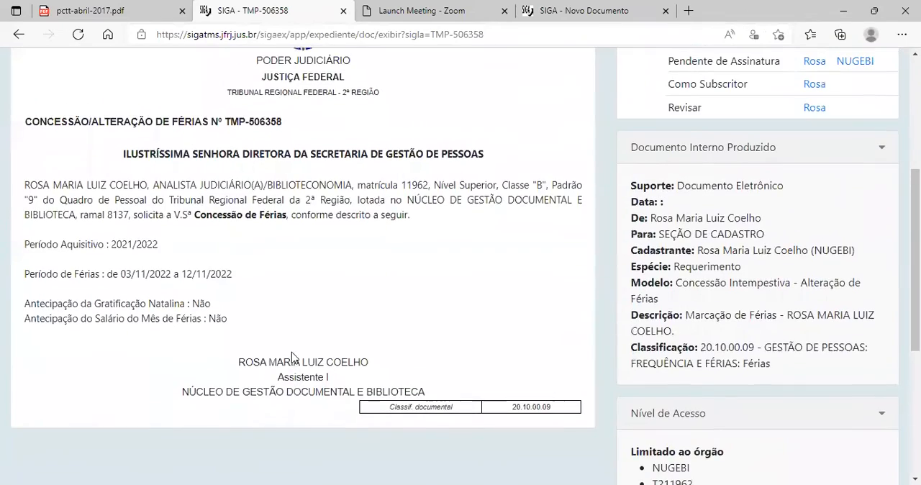
scroll(292, 352, up, 3)
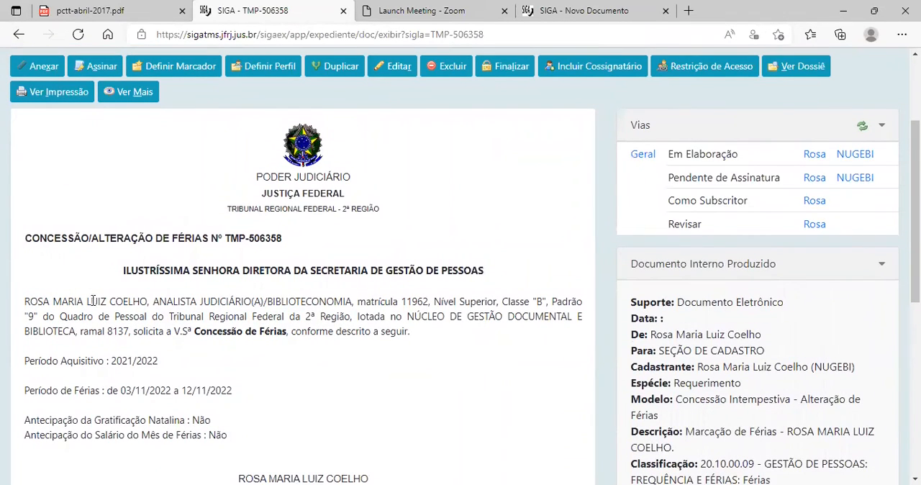
scroll(92, 311, down, 1)
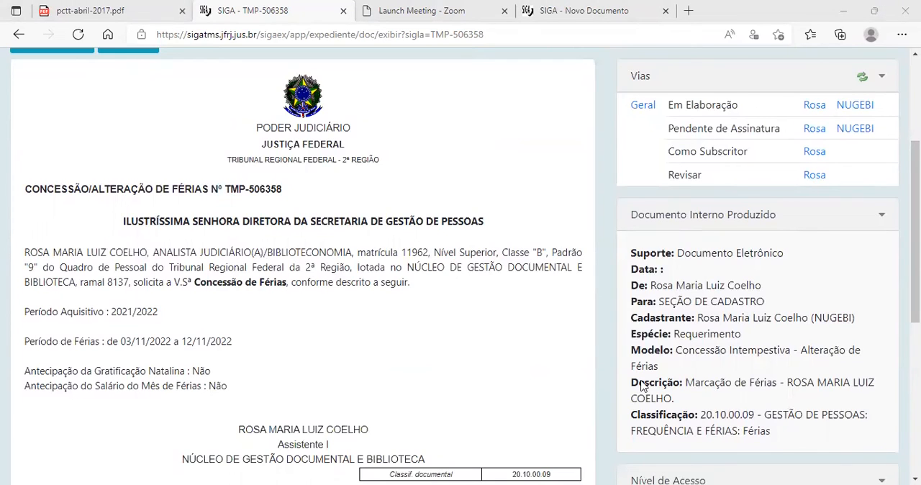
click(461, 329)
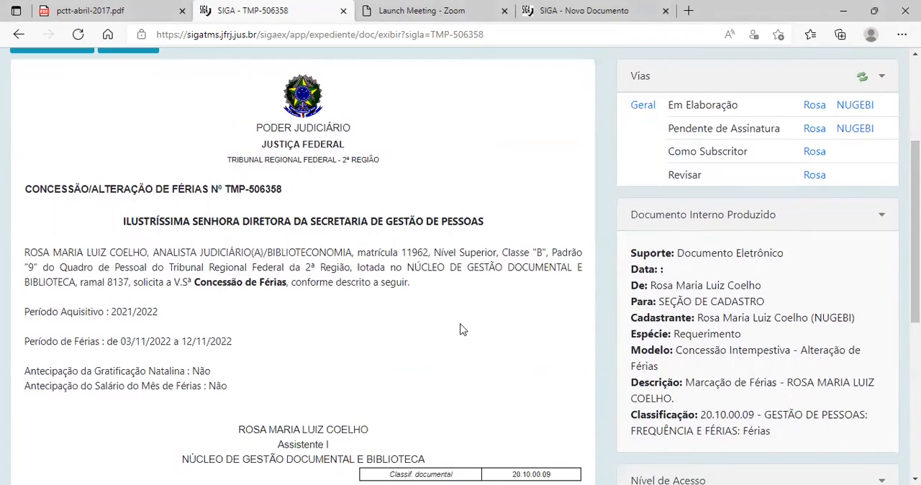
scroll(461, 329, down, 2)
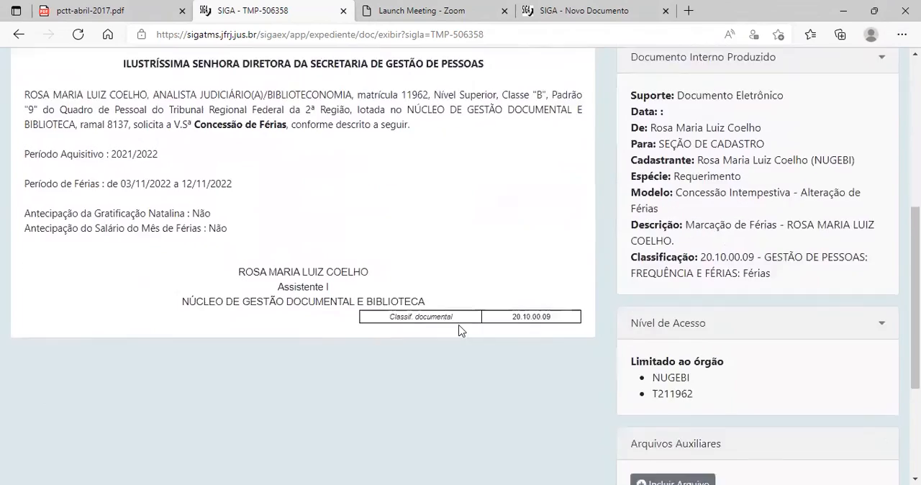
scroll(460, 329, up, 5)
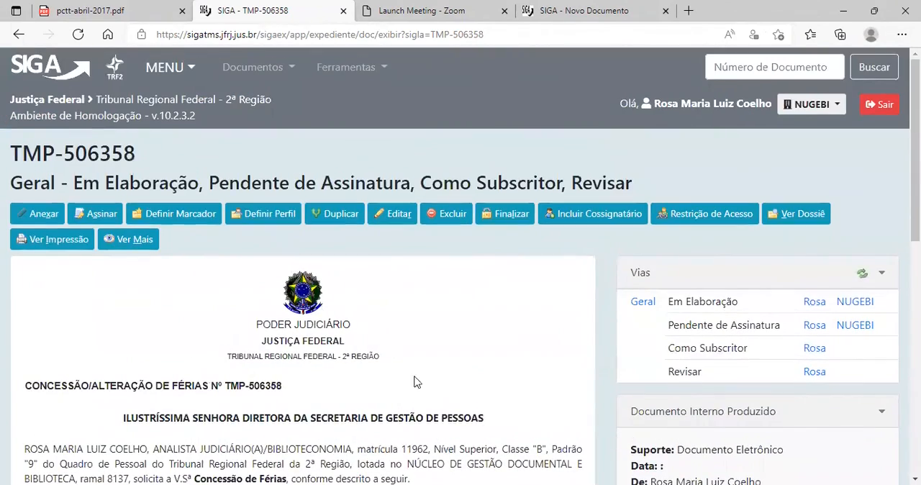
scroll(456, 355, down, 1)
scroll(457, 354, down, 3)
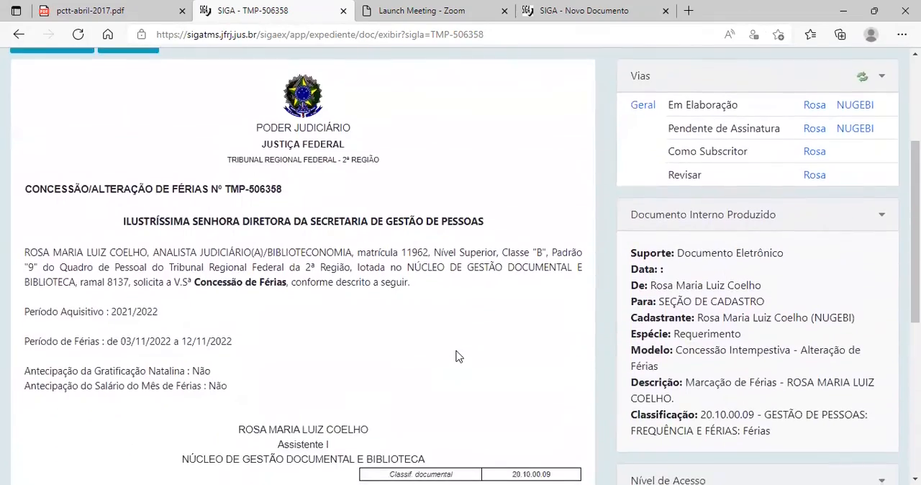
Examine the request's Documento Interno Produzido details, especially the Espécie, Modelo, Descrição and Classificação code.
scroll(504, 352, up, 1)
scroll(809, 418, down, 3)
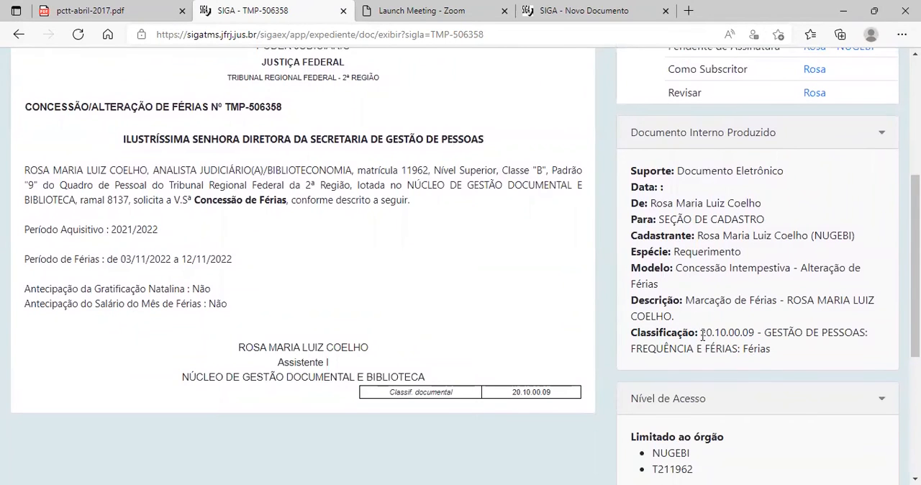
scroll(471, 280, up, 2)
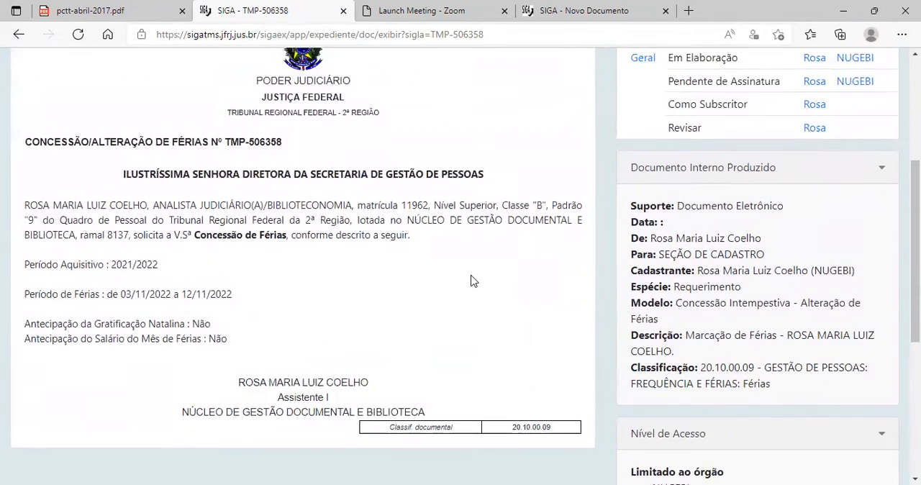
scroll(514, 309, down, 2)
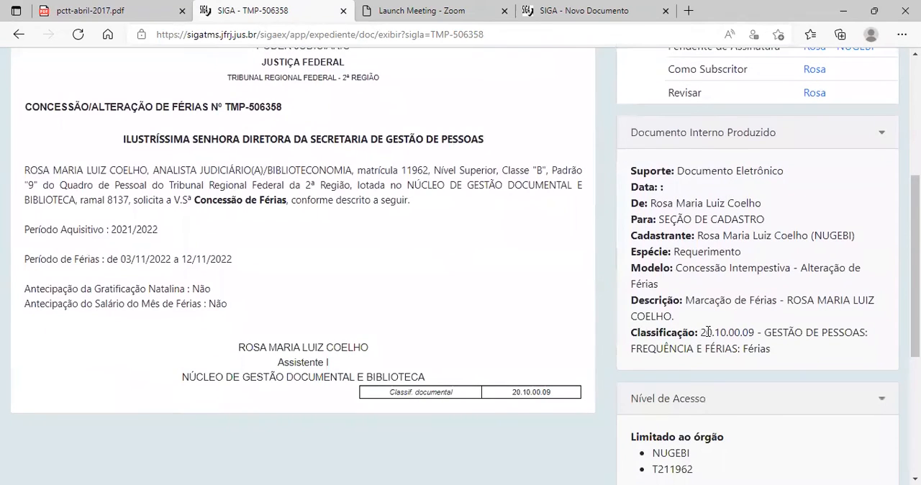
drag(701, 331, 754, 332)
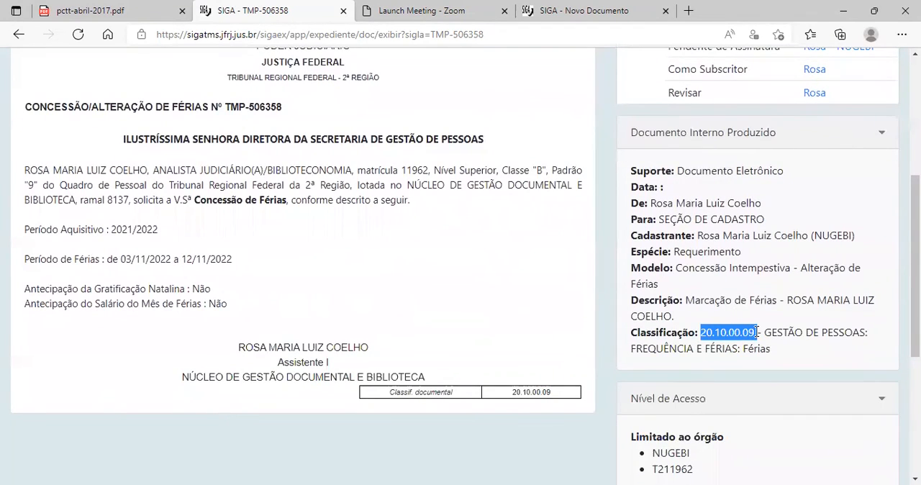
click(703, 338)
scroll(298, 325, up, 3)
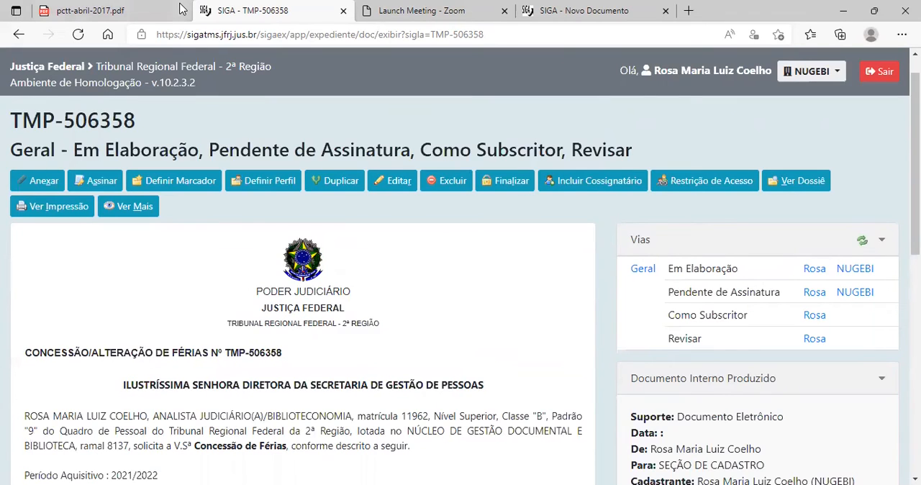
scroll(262, 136, up, 1)
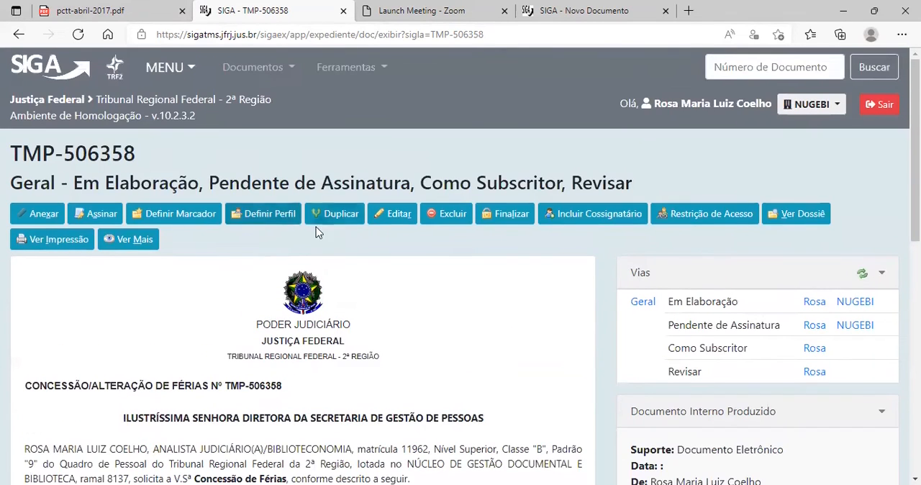
Return to the SIGA home page and open the document search from the Expedientes section.
click(33, 72)
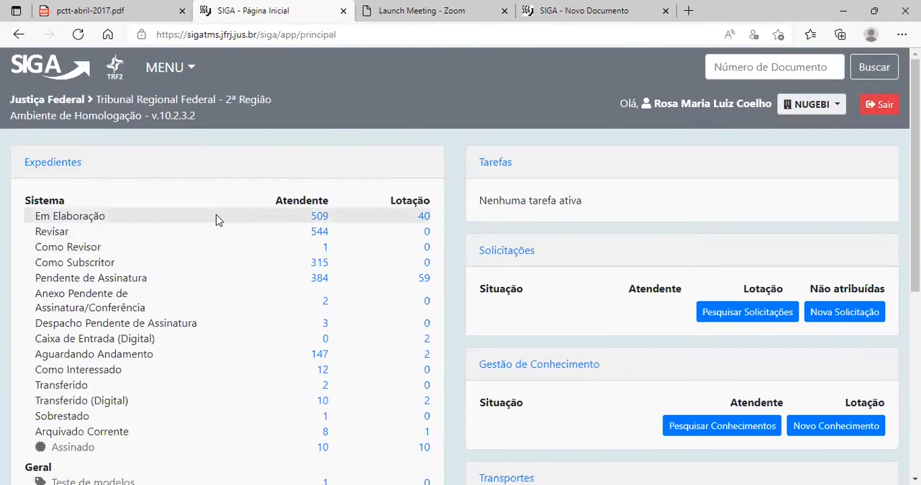
scroll(219, 221, down, 5)
click(333, 472)
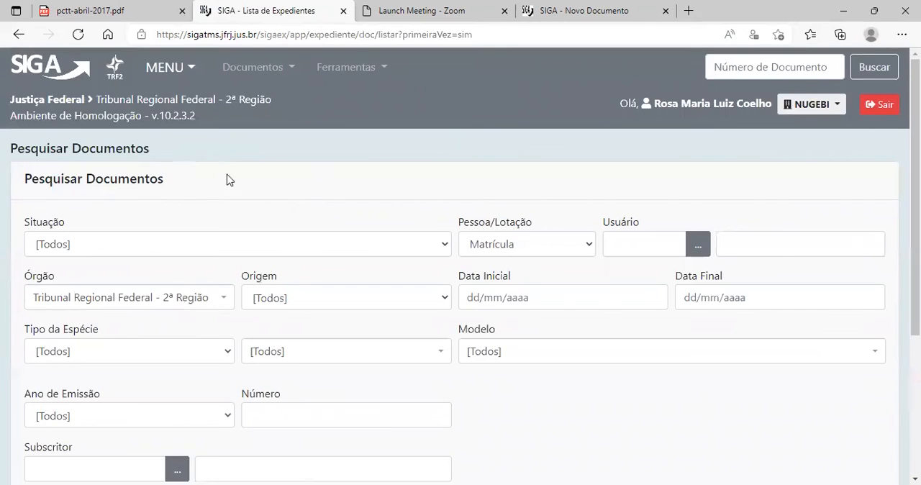
Look over the available document search filters and set Situação to Caixa de Entrada (Digital).
scroll(194, 176, down, 1)
scroll(253, 182, down, 1)
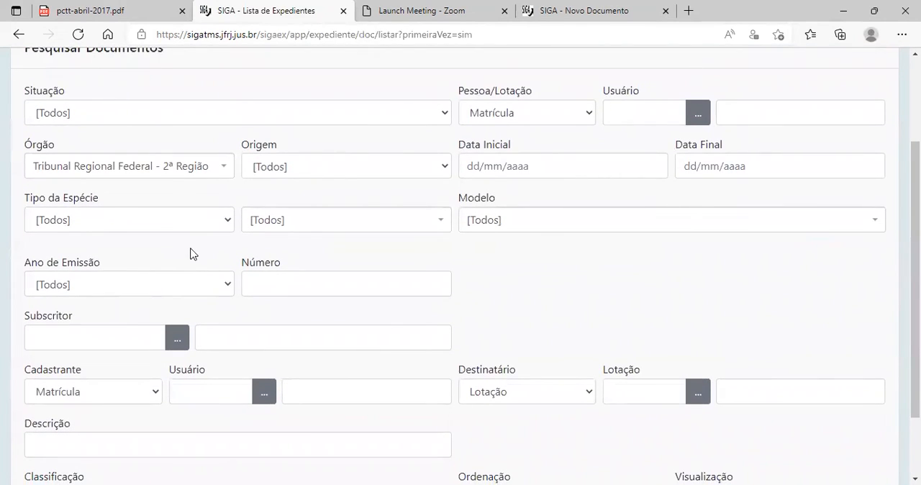
scroll(188, 266, down, 2)
scroll(401, 407, up, 3)
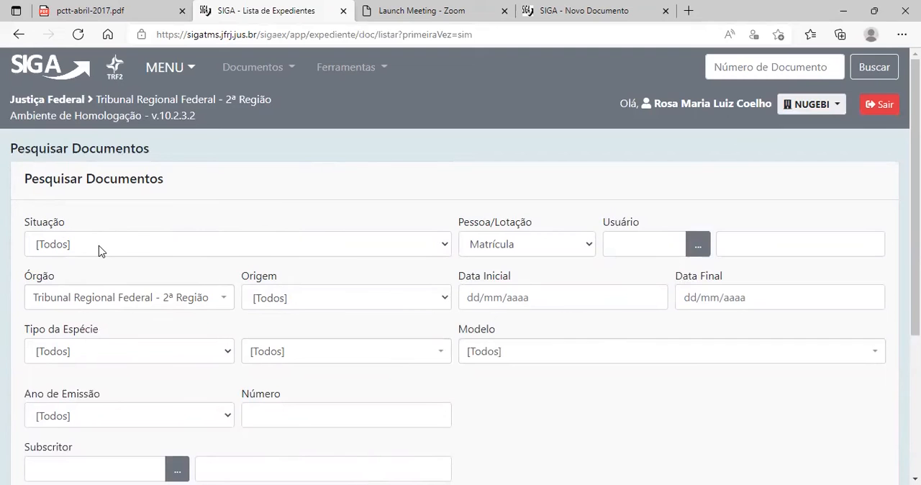
scroll(148, 245, down, 2)
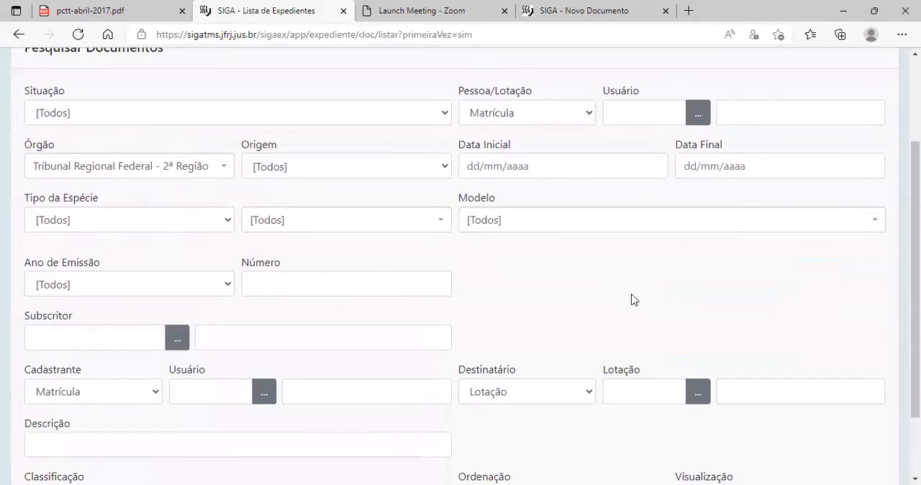
scroll(619, 309, up, 2)
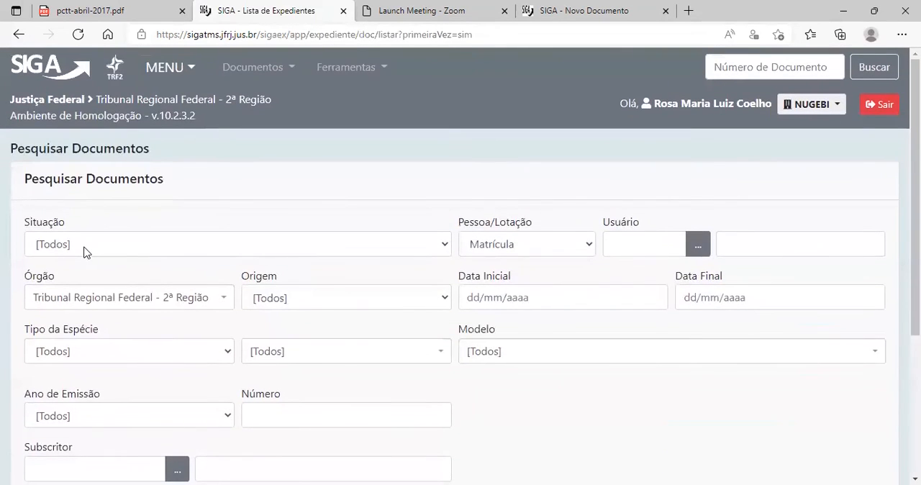
click(84, 244)
click(65, 161)
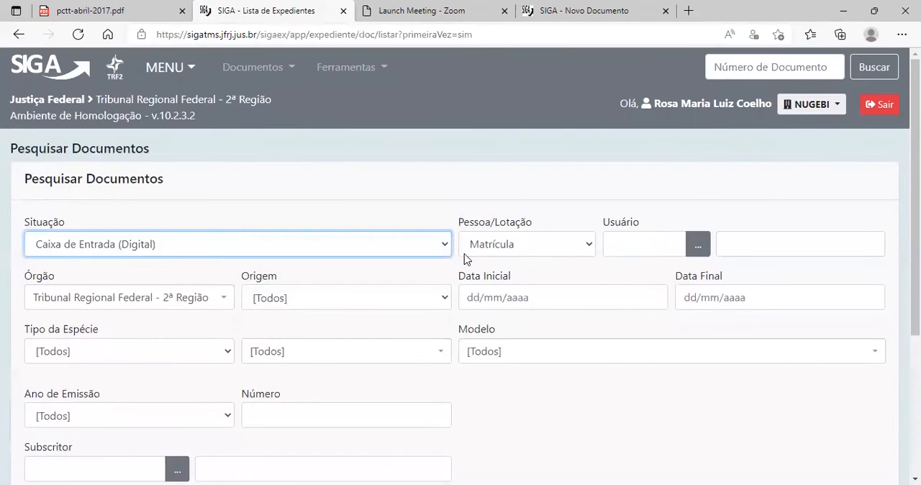
Filter Pessoa/Lotação by the Lotação T2-NUGEBI and run the document search.
click(523, 248)
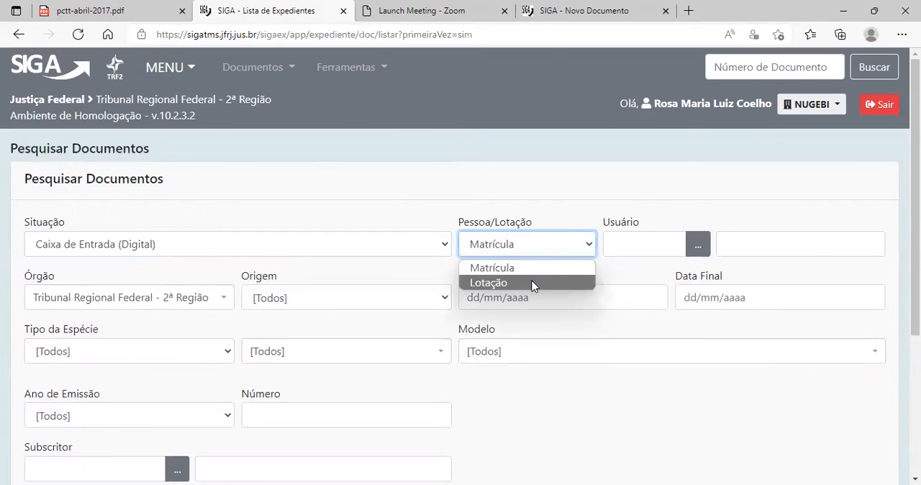
click(534, 285)
click(638, 250)
text(NUGE)
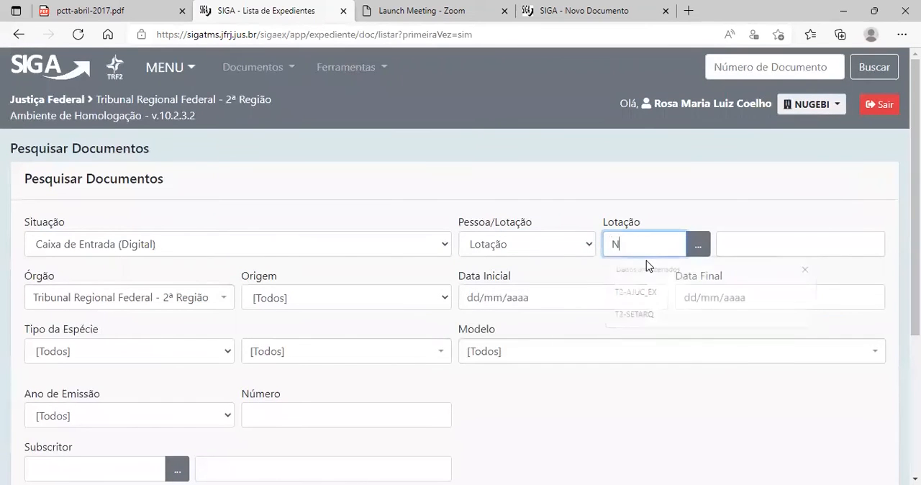
scroll(645, 264, down, 3)
scroll(208, 353, up, 5)
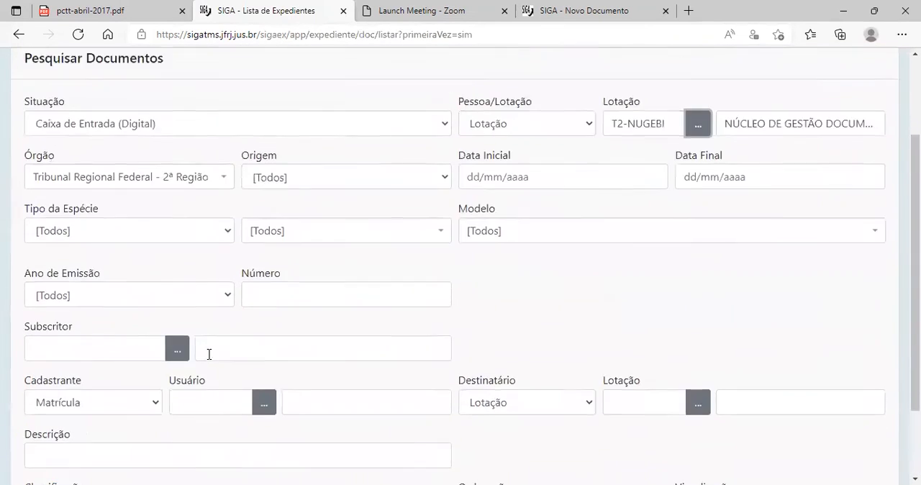
scroll(144, 393, down, 5)
click(65, 447)
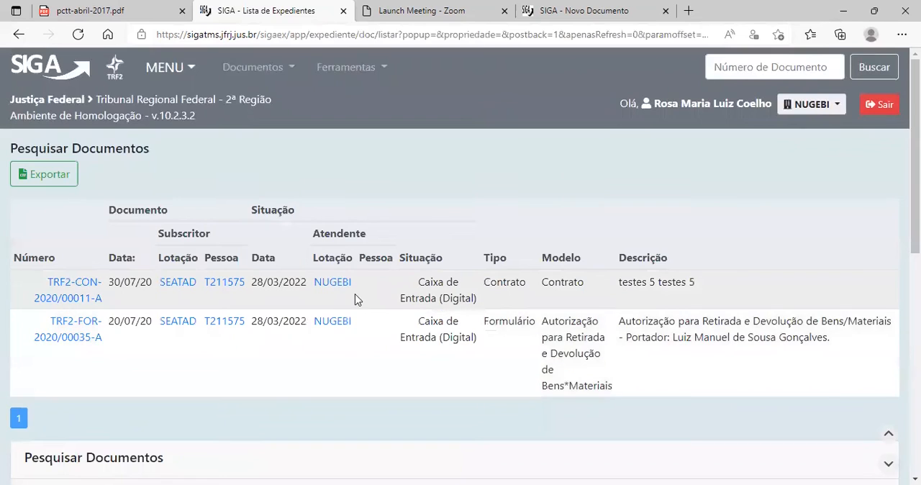
Go back to the document search form and set the Ano de Emissão to 2022.
click(18, 36)
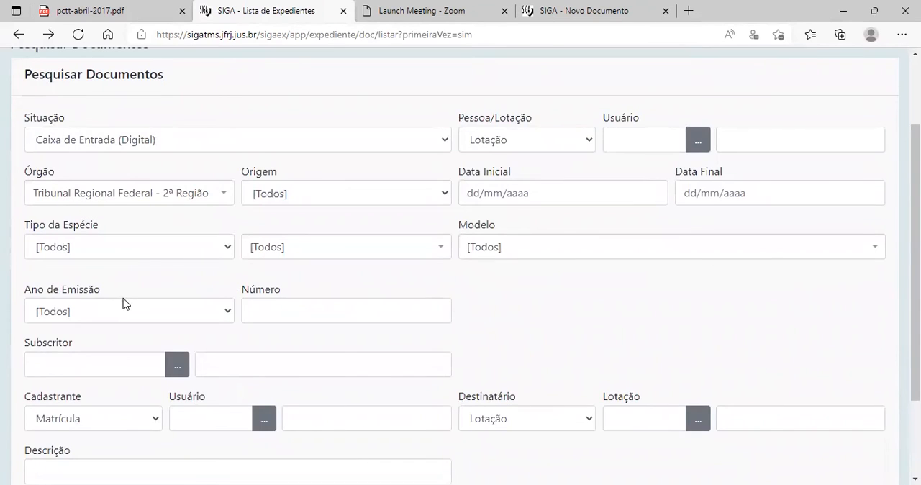
scroll(123, 302, down, 3)
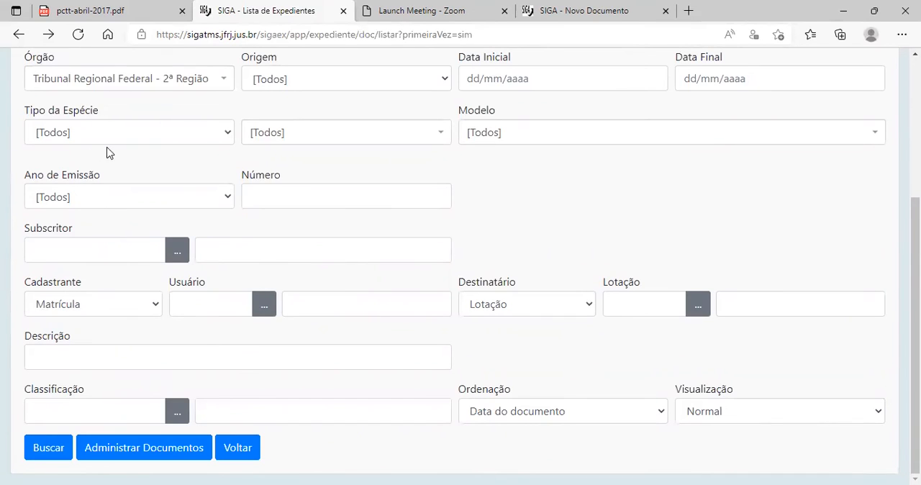
click(84, 198)
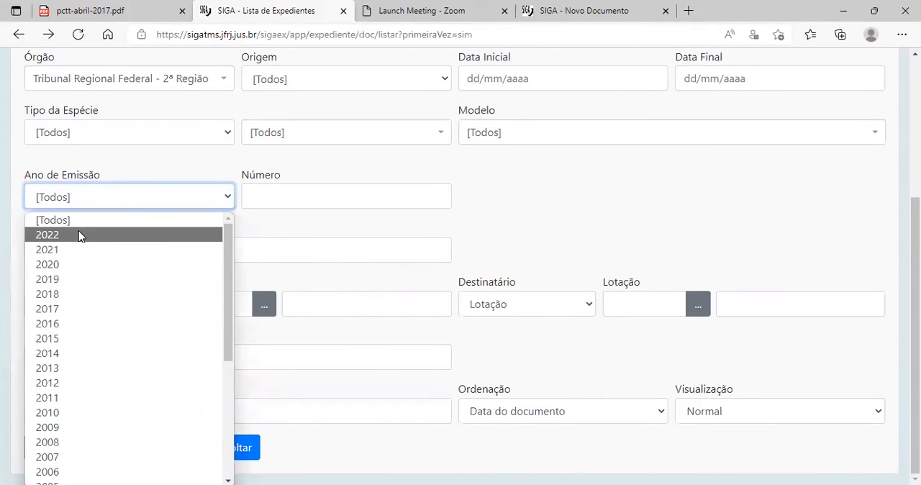
click(78, 232)
Fill in the Subscritor filter by looking up the signatory's name.
click(36, 249)
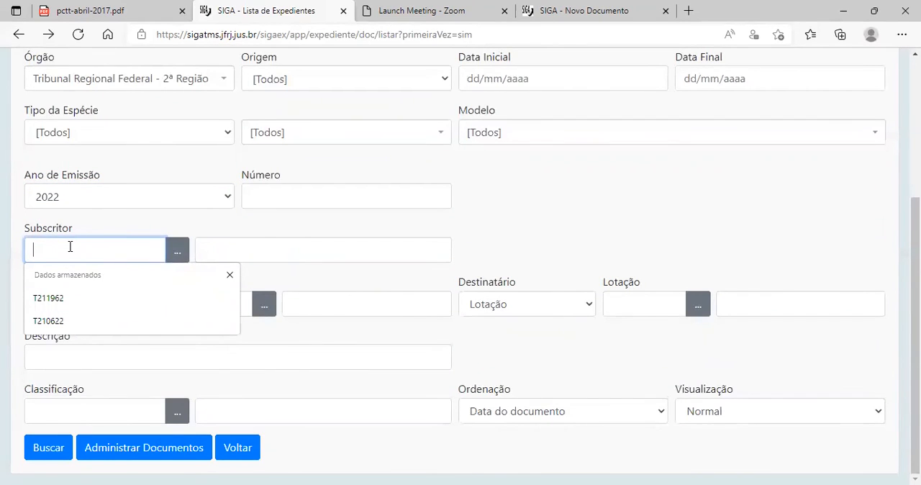
key(Tab)
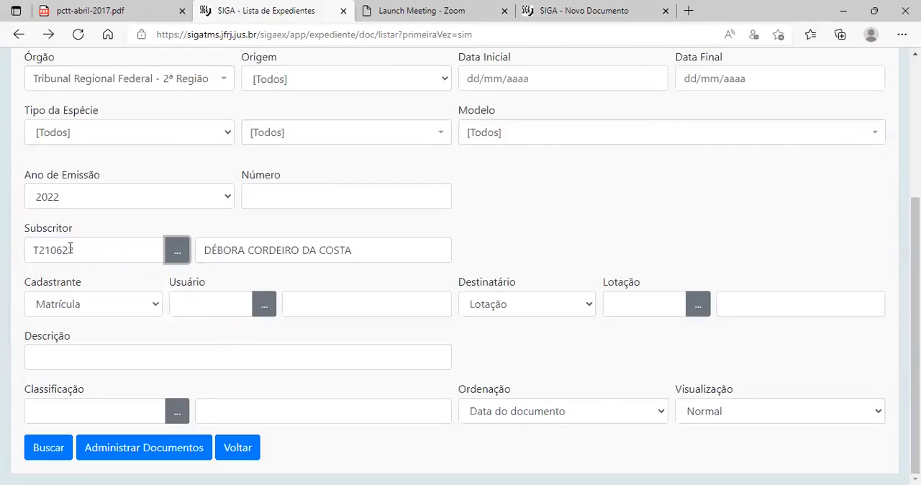
Look through the document species options in the search filters, leaving the selection at [Todos].
scroll(131, 215, up, 1)
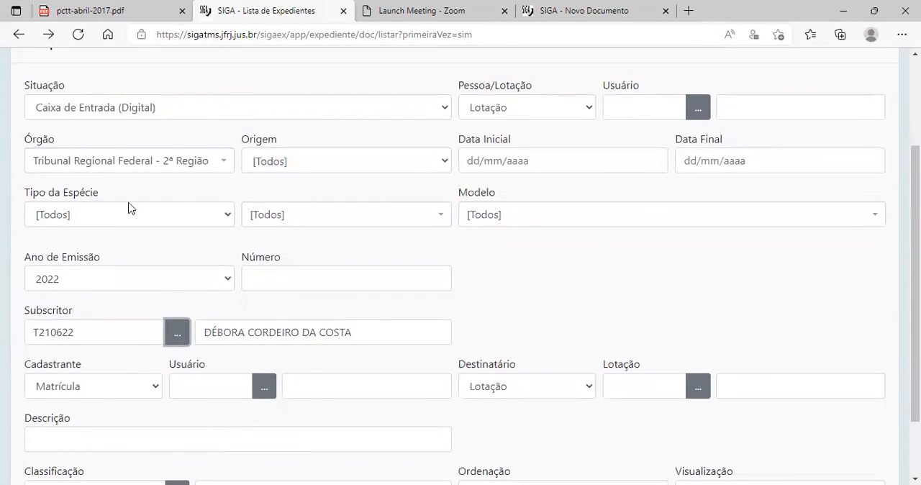
click(292, 216)
scroll(335, 370, down, 3)
scroll(336, 397, down, 4)
scroll(335, 341, up, 5)
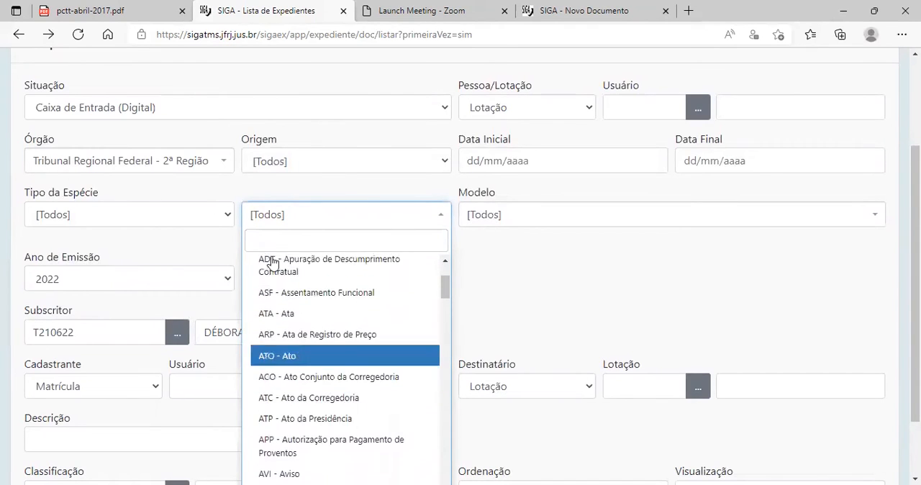
click(310, 180)
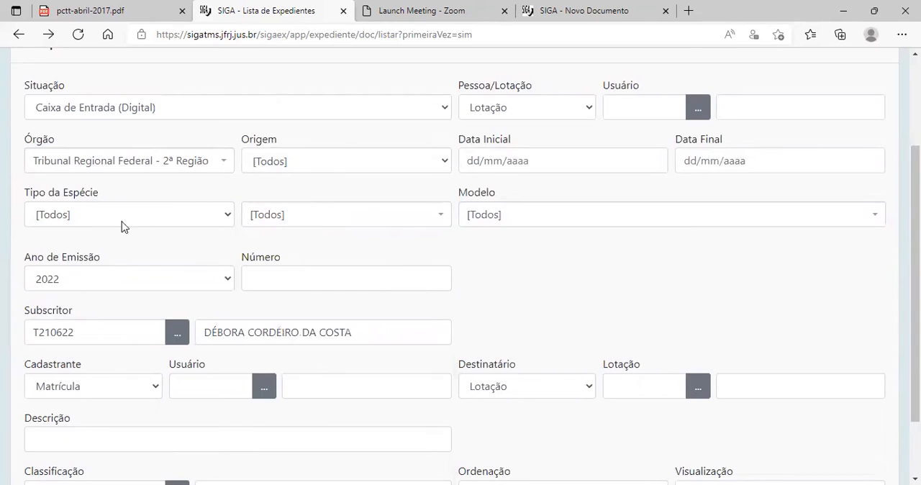
scroll(132, 274, up, 1)
scroll(132, 273, down, 3)
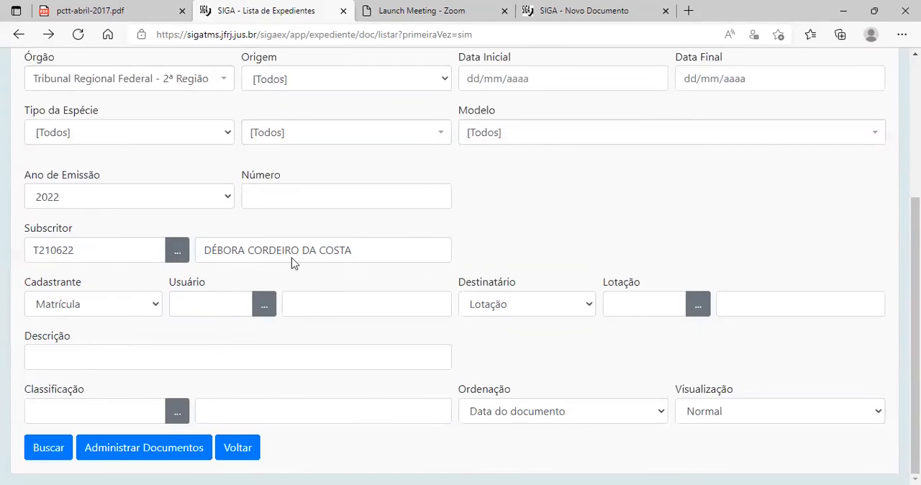
Clear the signatory from the Subscritor filter.
drag(93, 253, 13, 240)
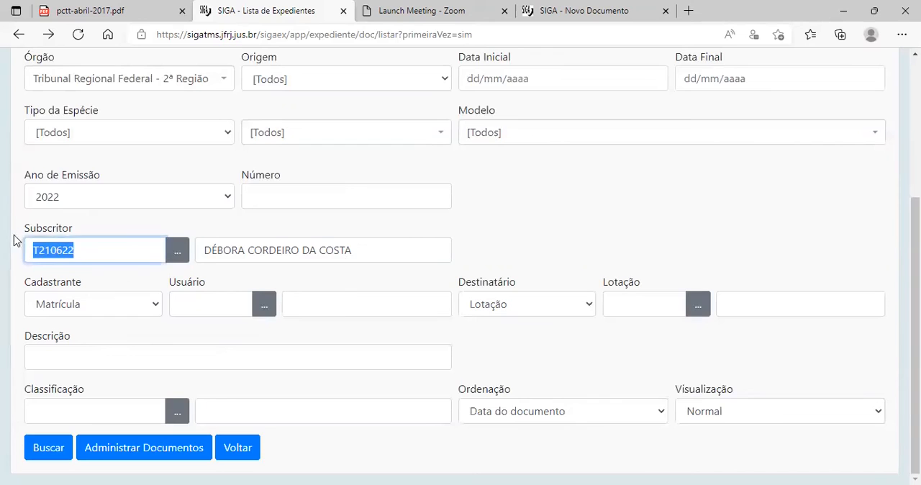
key(BackSpace)
click(516, 257)
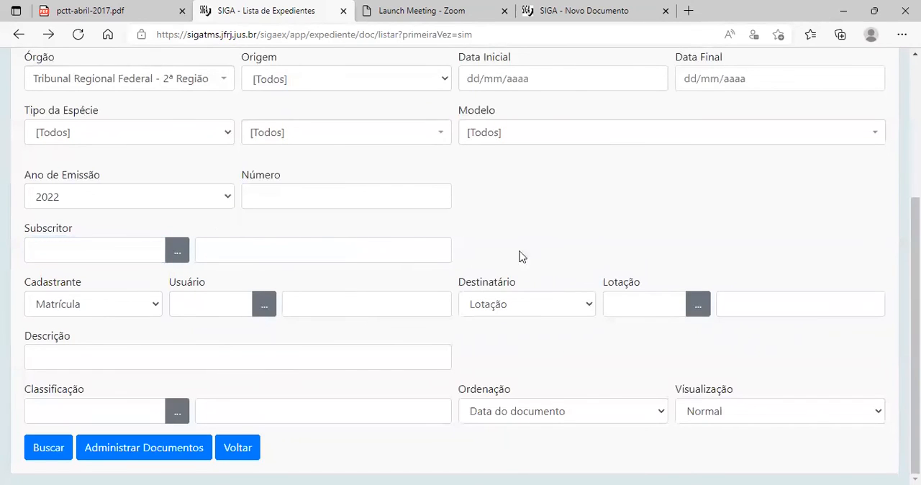
Keep Cadastrante set to Matrícula and fill in its Usuário filter with the registering user's ID.
click(69, 308)
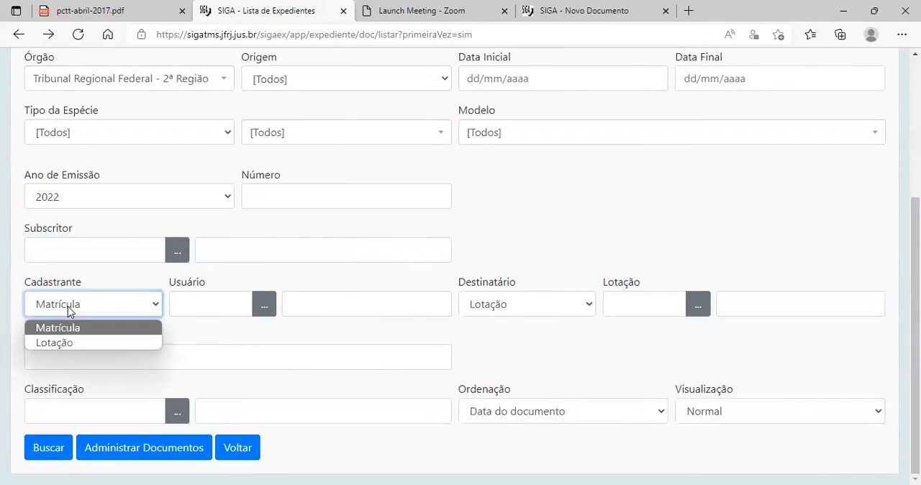
click(69, 309)
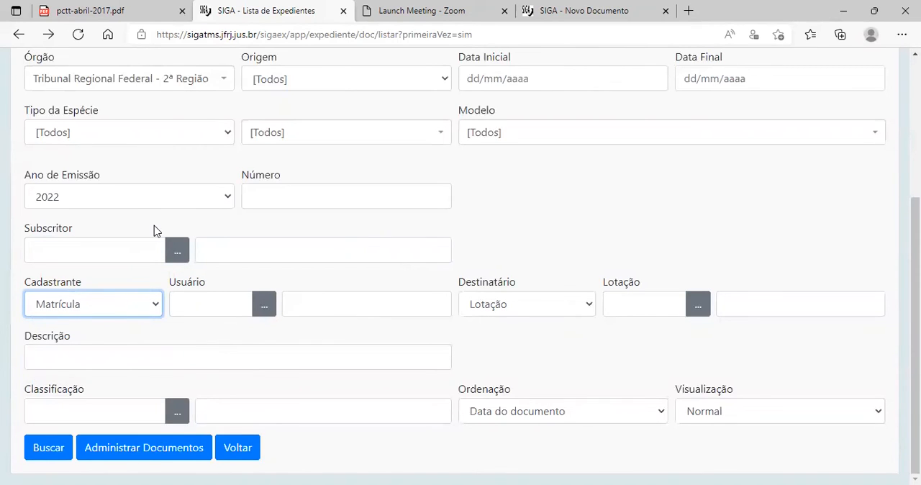
scroll(62, 288, up, 2)
scroll(63, 358, down, 2)
click(184, 321)
click(203, 380)
key(Tab)
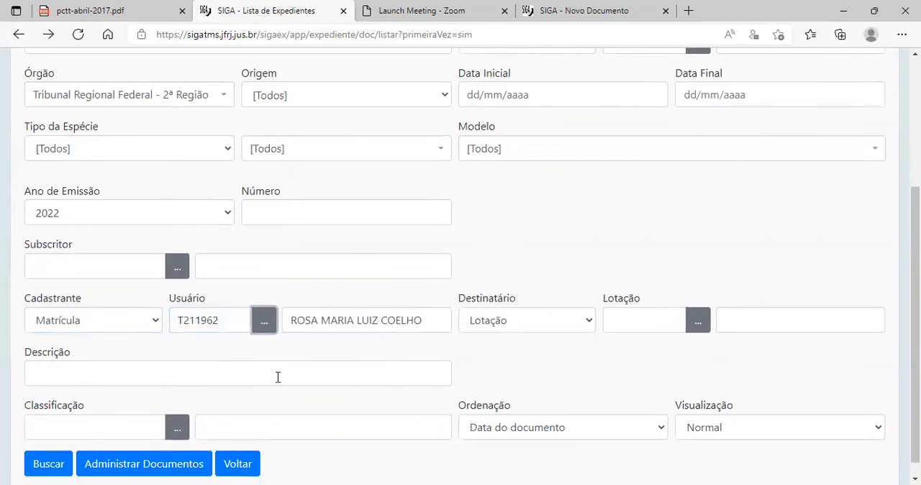
scroll(136, 367, up, 3)
scroll(245, 389, down, 2)
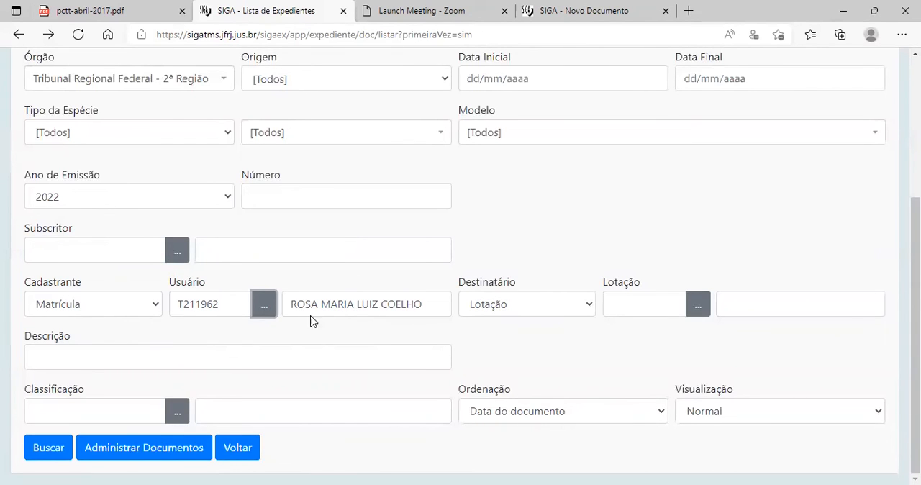
Examine the institutions available in the Órgão filter, keeping Tribunal Regional Federal - 2ª Região selected.
scroll(101, 284, up, 1)
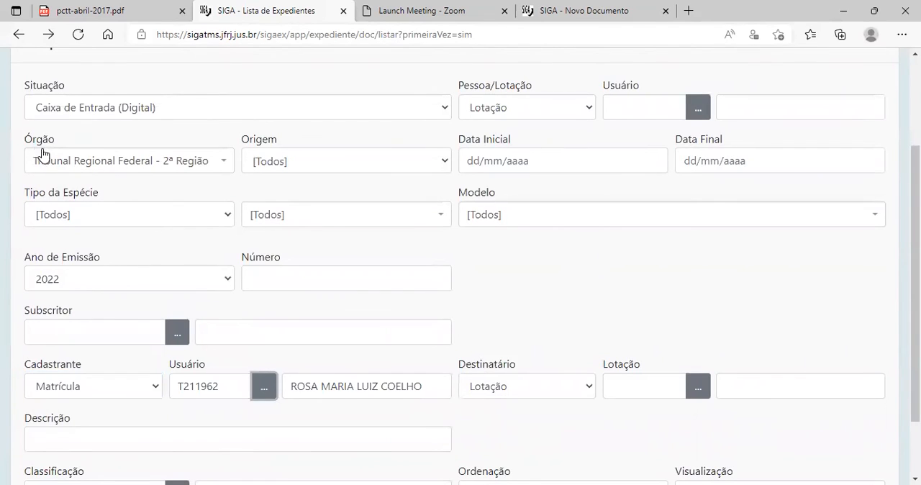
click(223, 160)
click(194, 162)
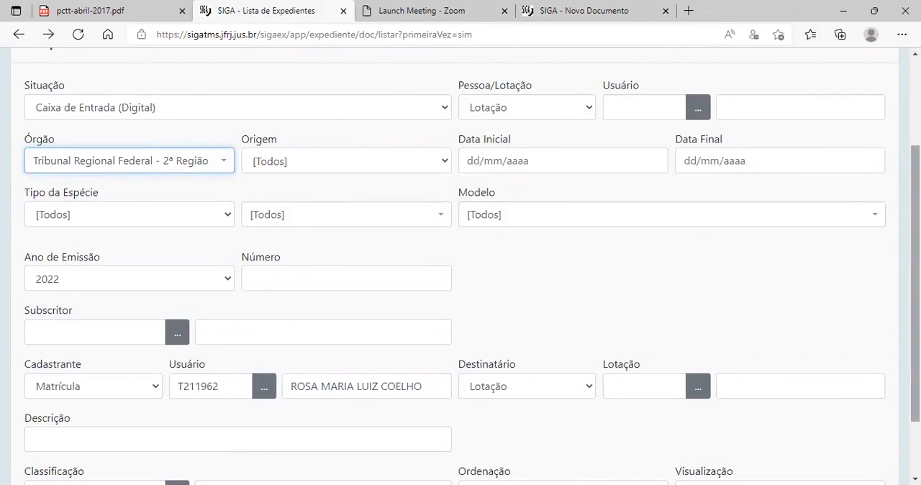
scroll(631, 294, up, 2)
scroll(631, 322, down, 1)
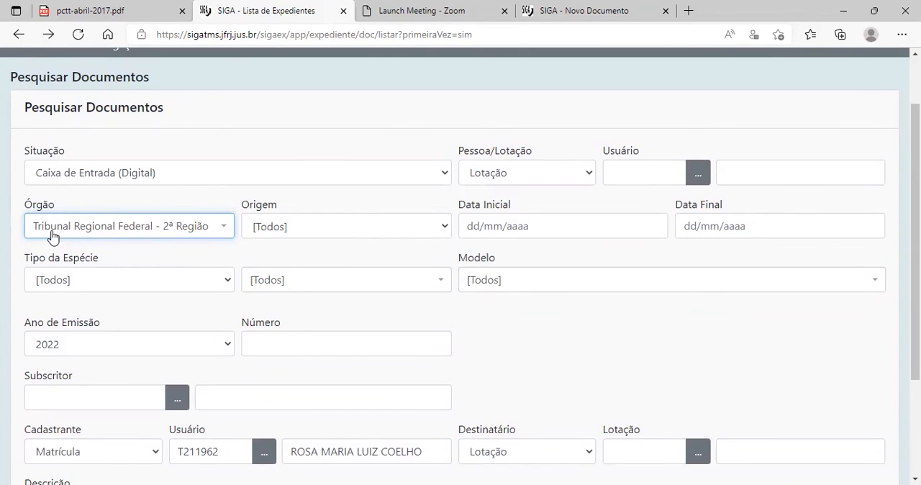
click(224, 231)
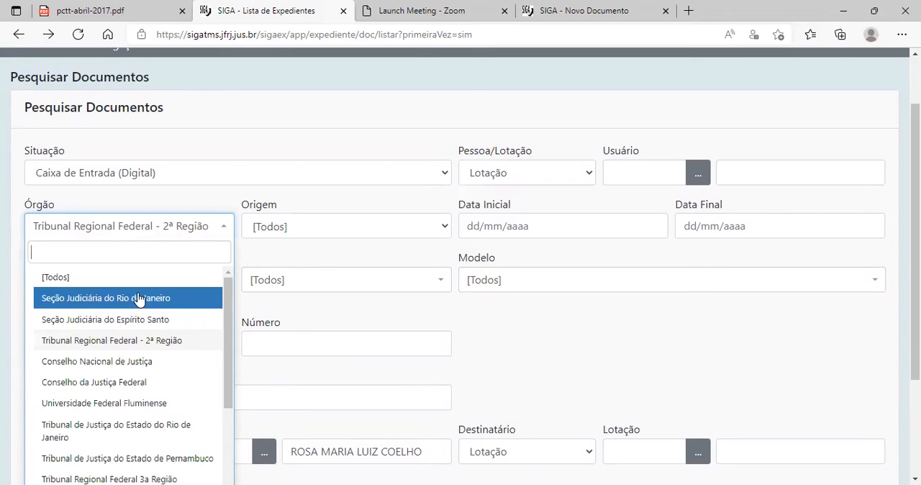
click(238, 158)
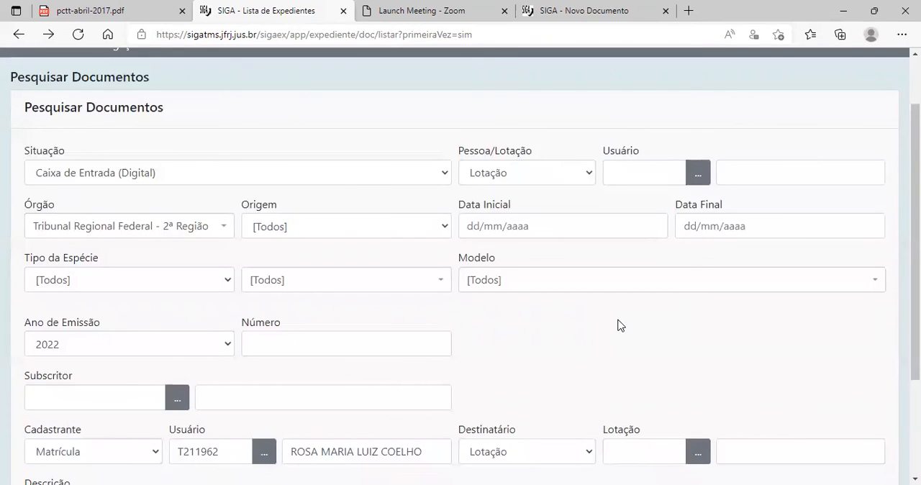
Look over the Data Inicial, Data Final and Classificação filters without filling them in.
scroll(613, 345, down, 3)
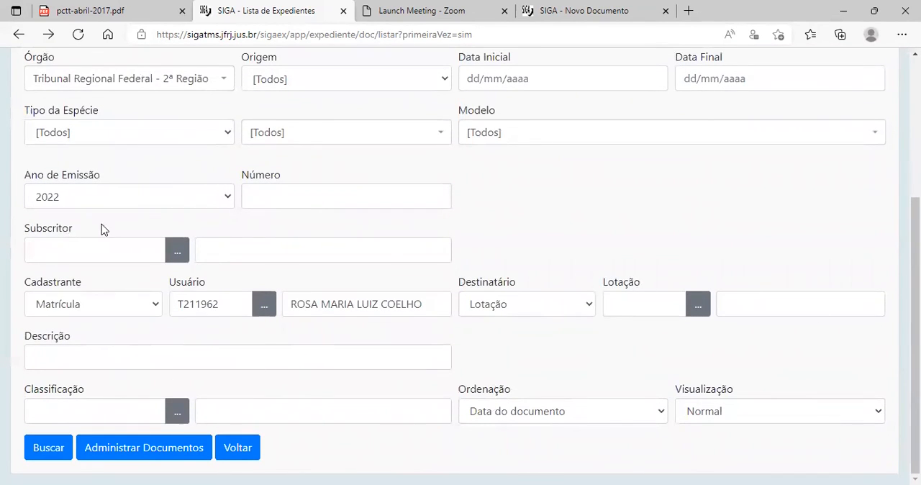
scroll(144, 242, up, 4)
scroll(323, 271, down, 3)
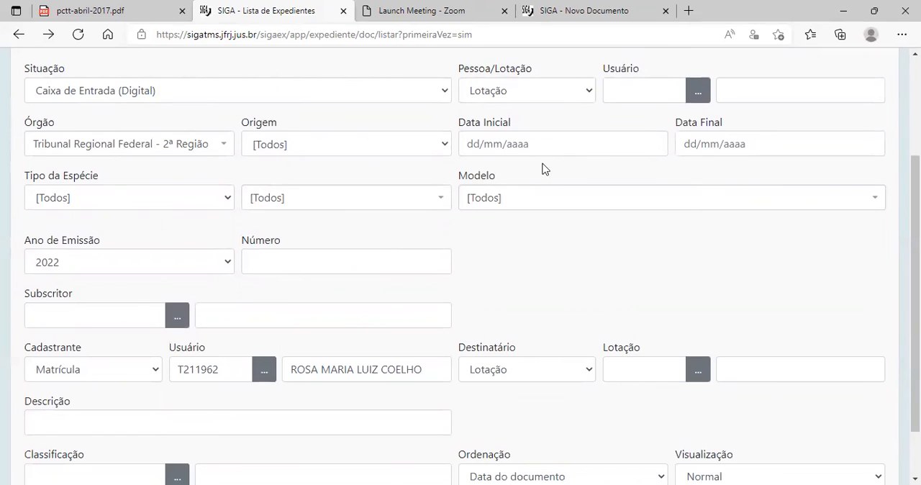
click(547, 142)
click(759, 142)
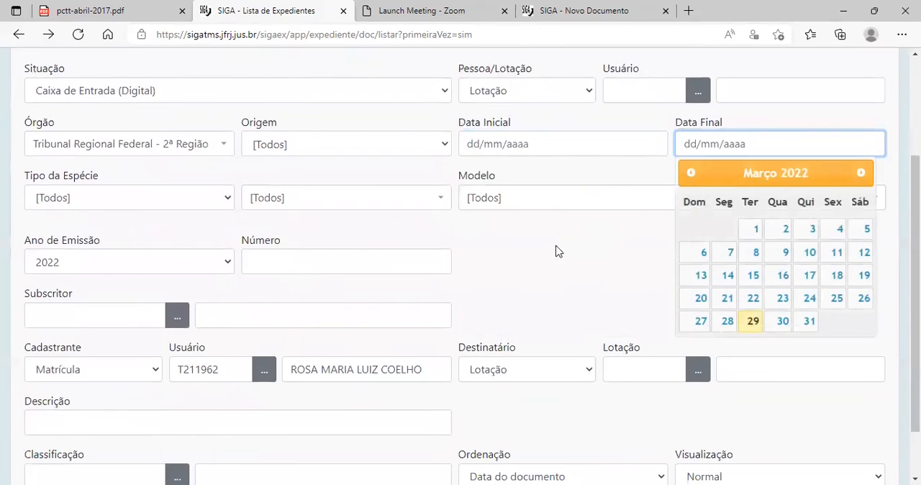
click(514, 251)
scroll(364, 204, down, 2)
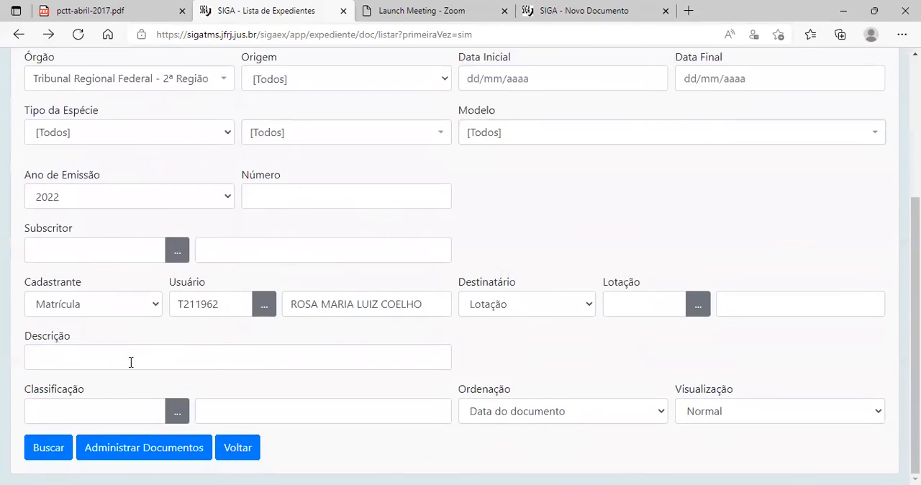
click(54, 410)
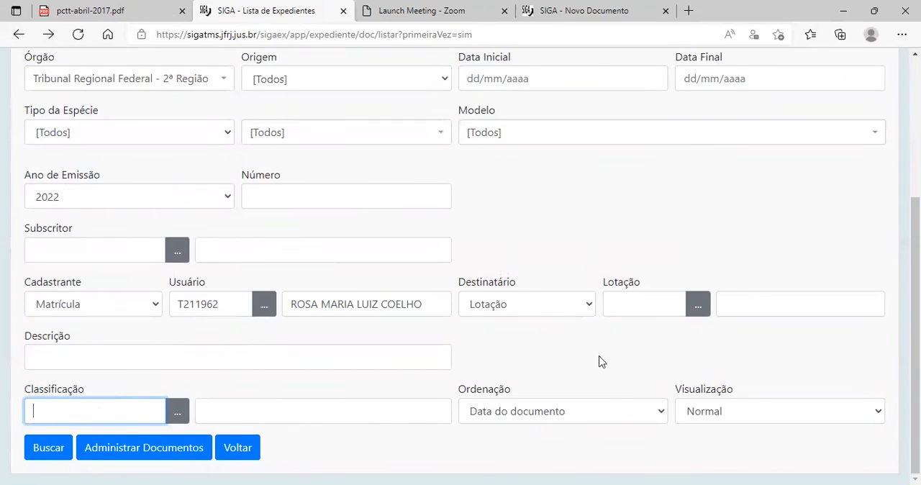
scroll(536, 358, up, 3)
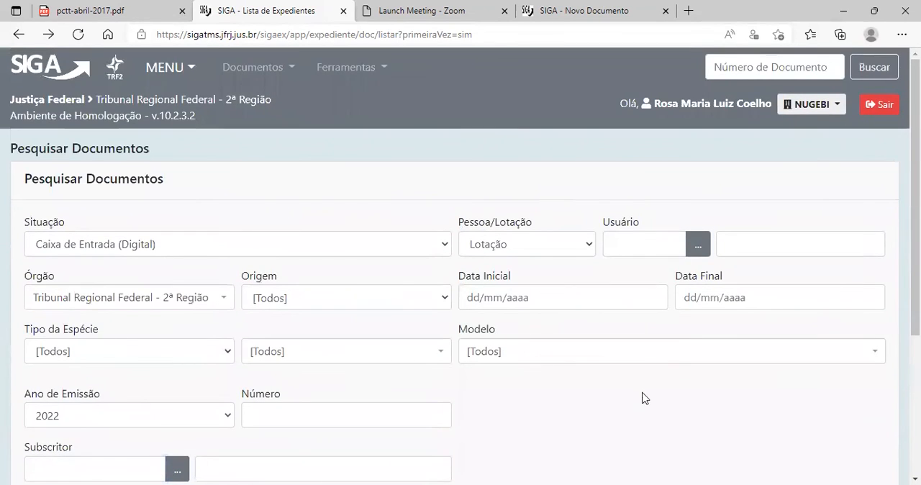
Run a quick document-number search for the memorandum MEM21.
click(739, 65)
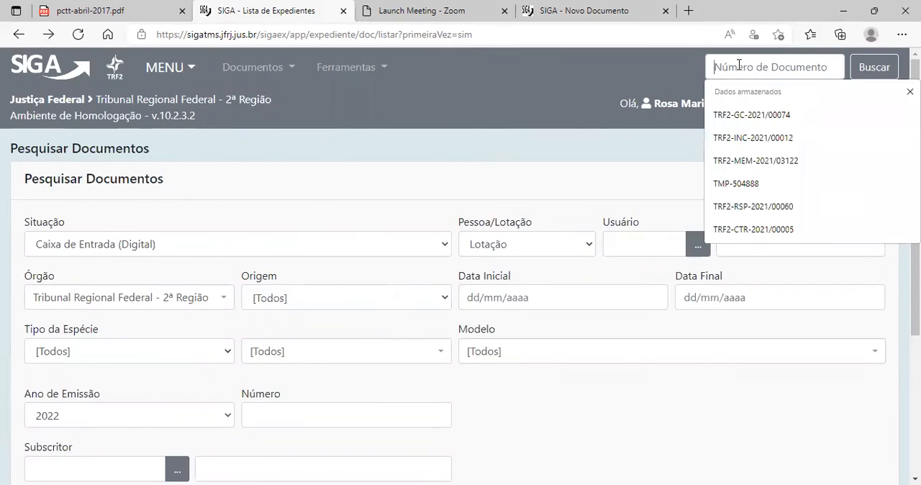
click(661, 85)
click(744, 64)
click(654, 65)
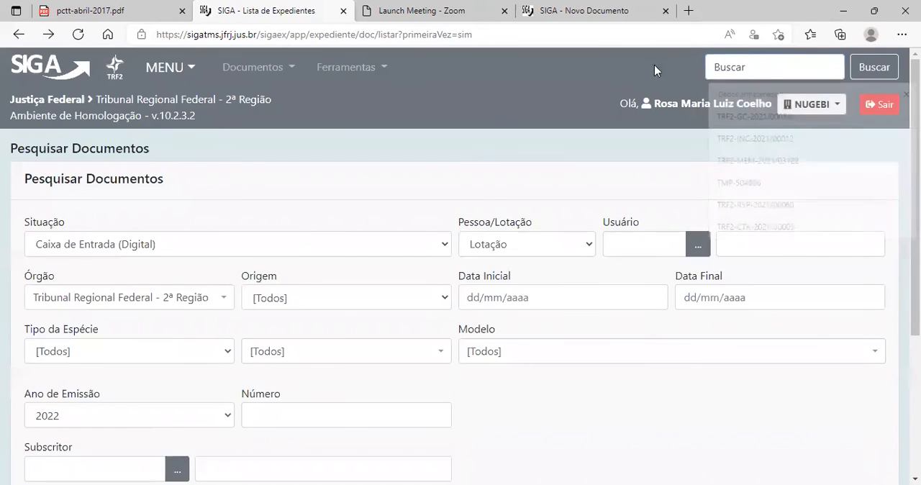
click(769, 58)
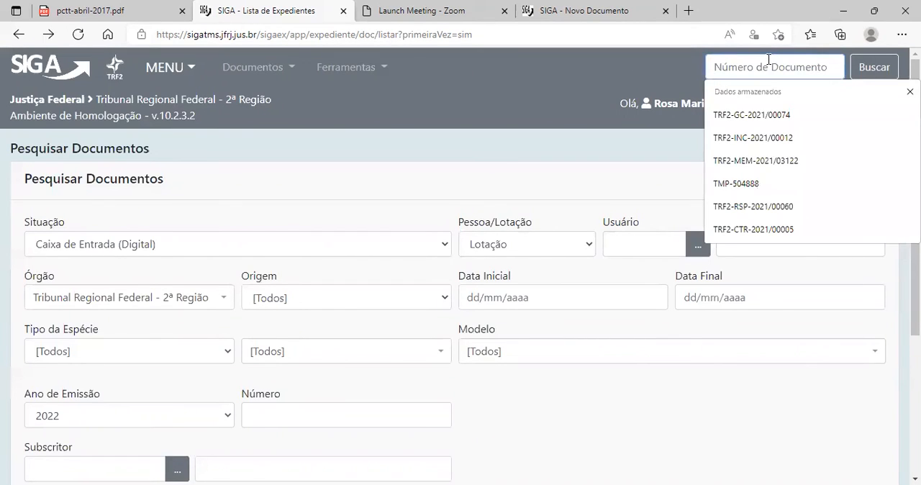
text(MEM)
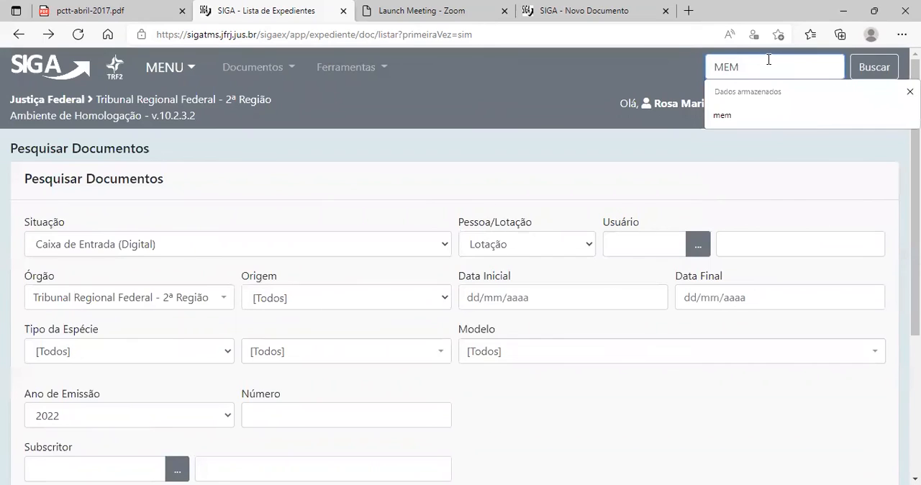
text(21)
key(Return)
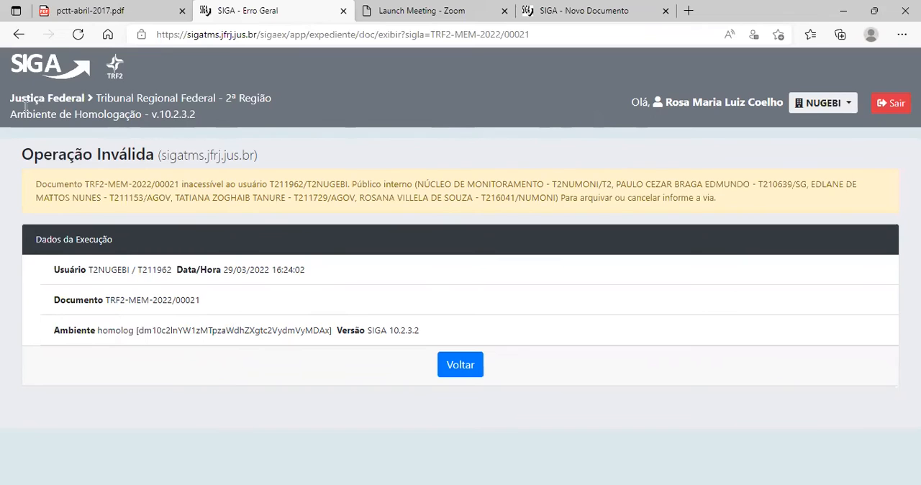
Return to the SIGA home page and run a quick search for the memorandum MEM-2021/21.
click(18, 66)
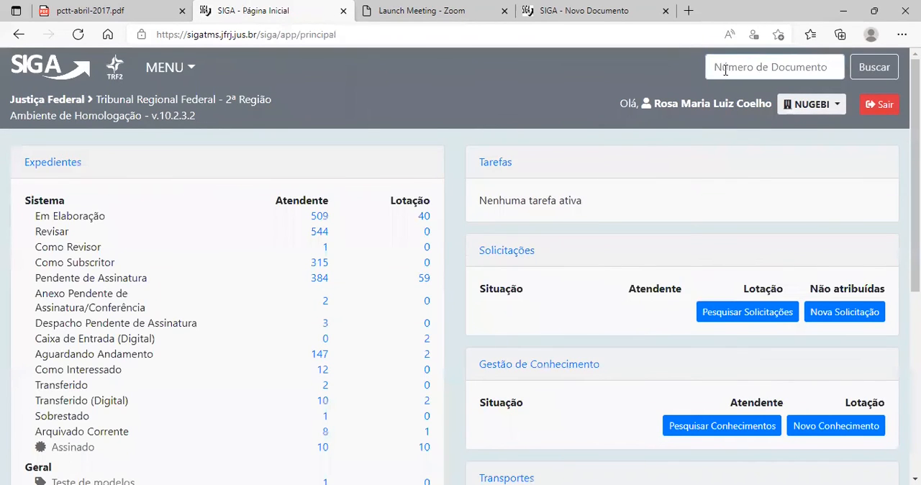
click(727, 69)
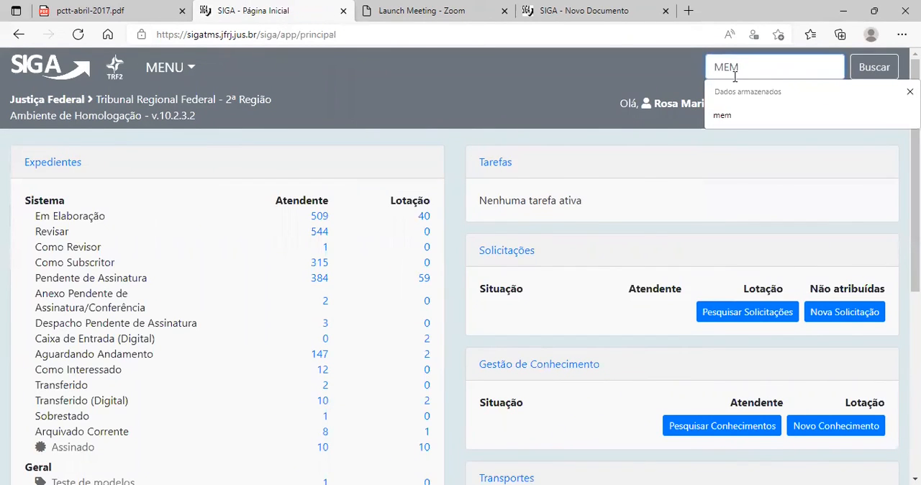
text(21)
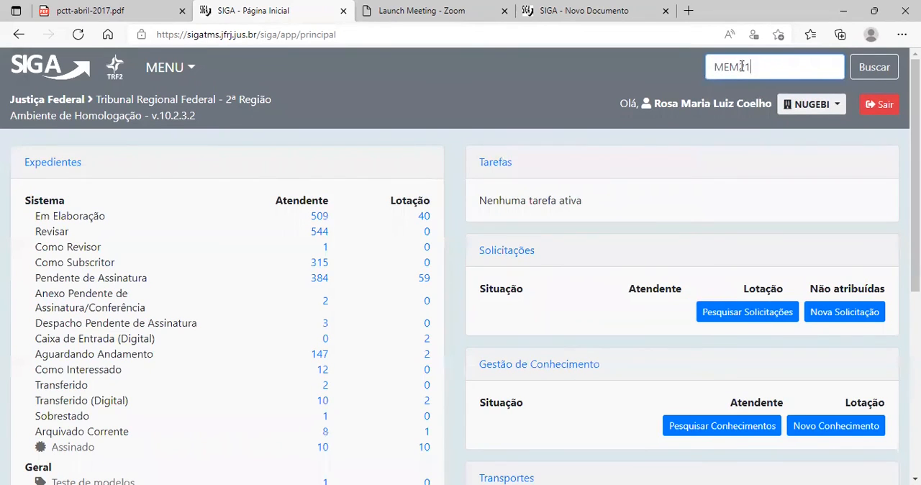
click(739, 66)
text(-2021/21)
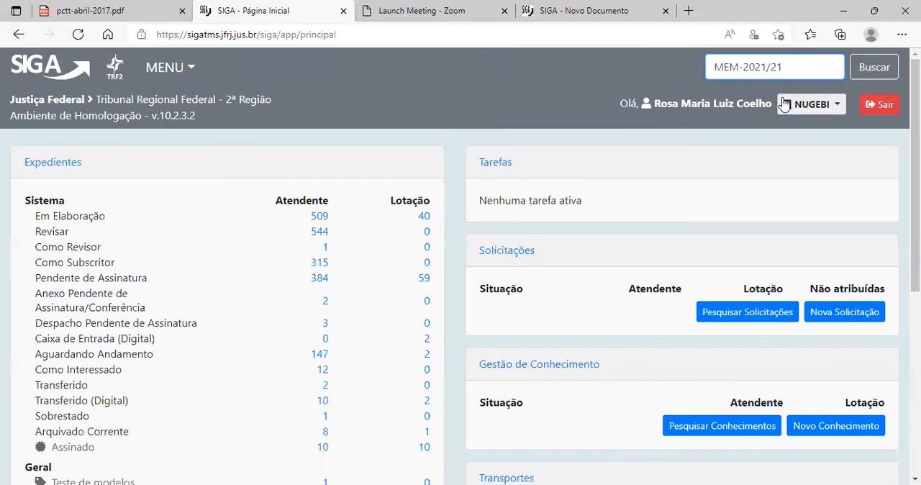
key(Return)
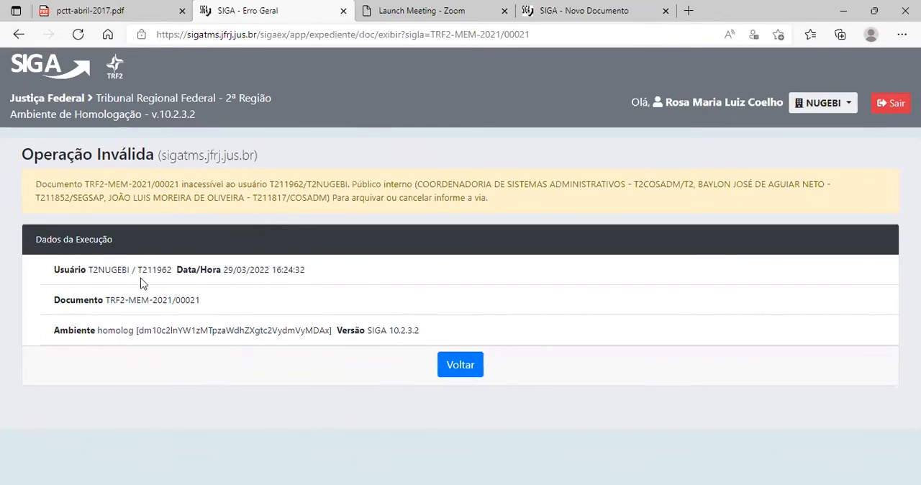
Go back to the home page and run a quick search for the unit T2NUGEBI.
click(18, 36)
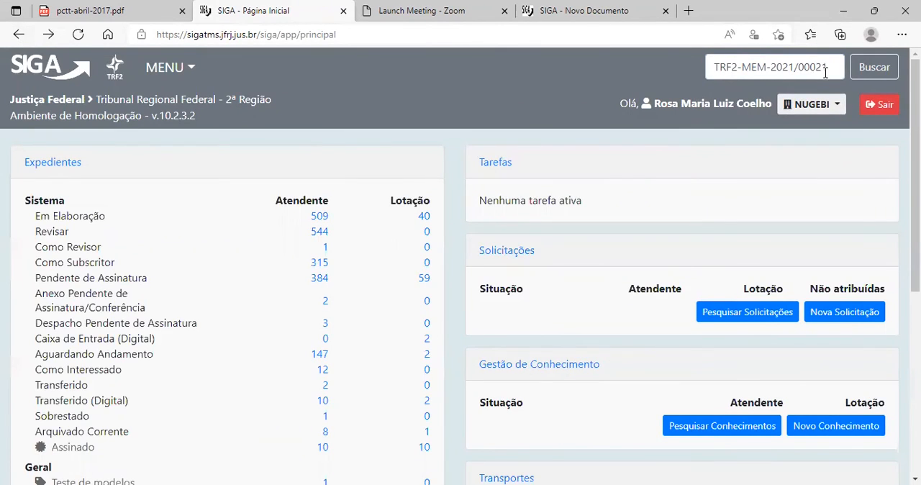
drag(832, 64, 704, 64)
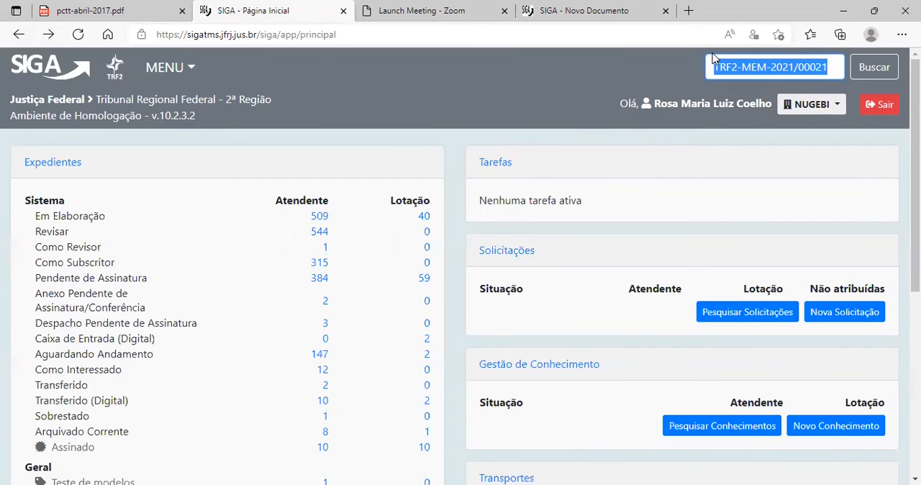
text(T2NUGEBI)
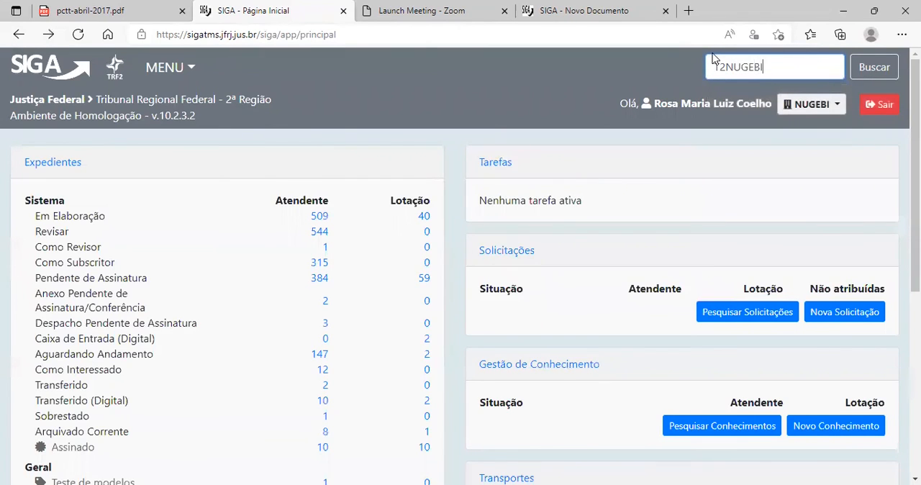
key(Return)
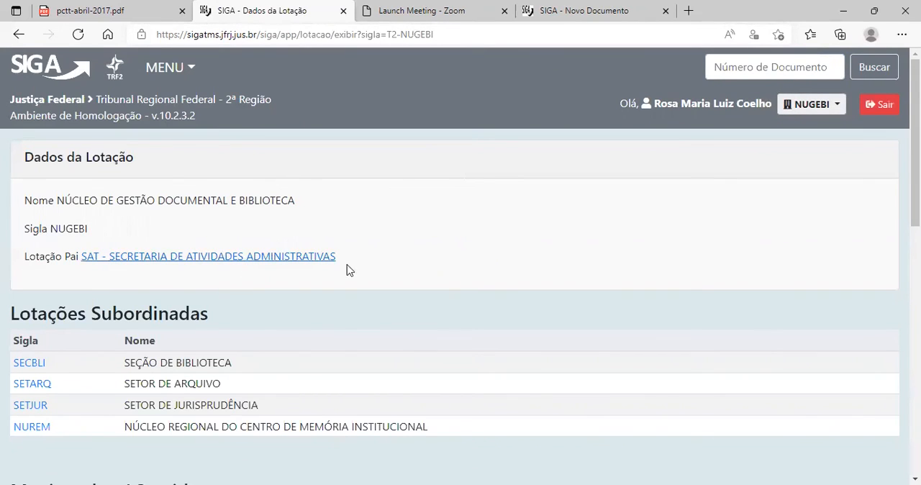
Look through the NUGEBI unit page, covering its parent unit, Lotações Subordinadas, Magistrados / Servidores list and Organograma.
scroll(280, 272, down, 1)
scroll(39, 290, down, 1)
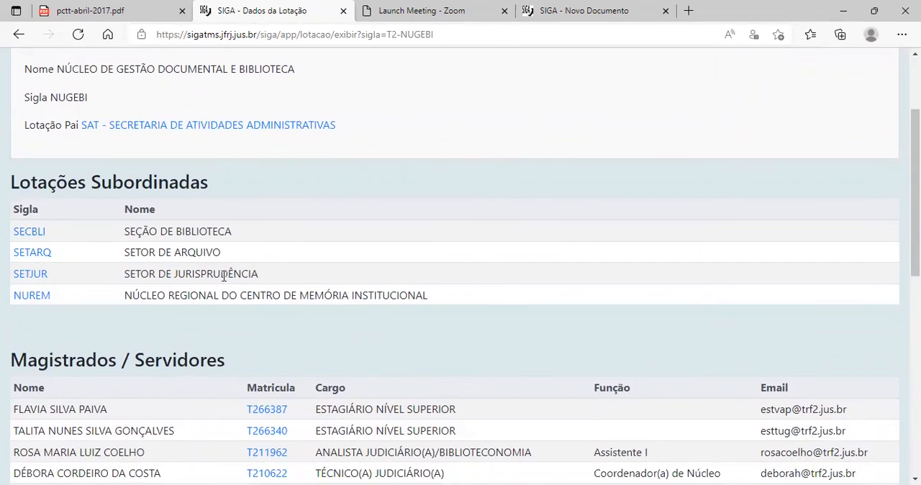
scroll(224, 276, down, 2)
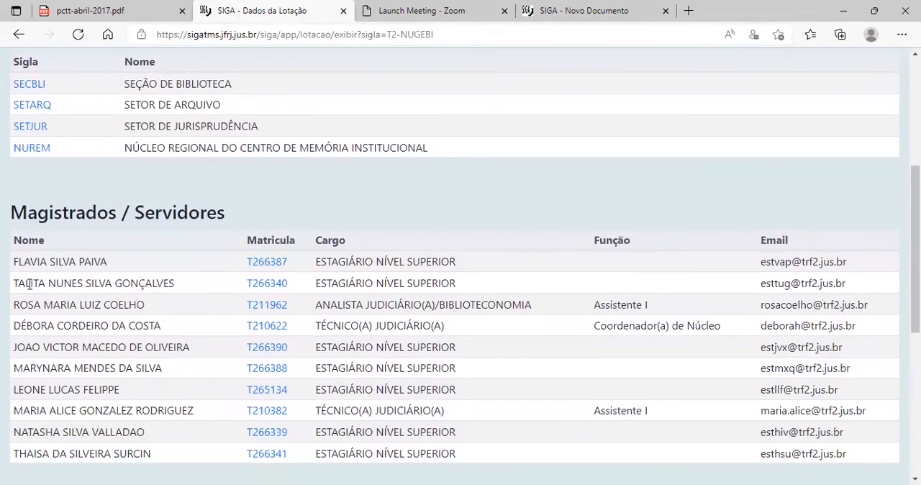
scroll(76, 281, down, 1)
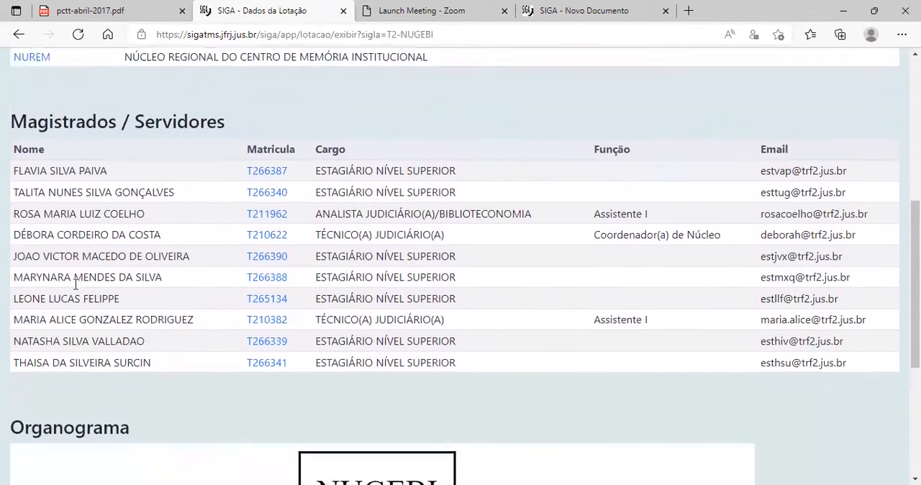
scroll(75, 283, down, 1)
scroll(79, 324, up, 3)
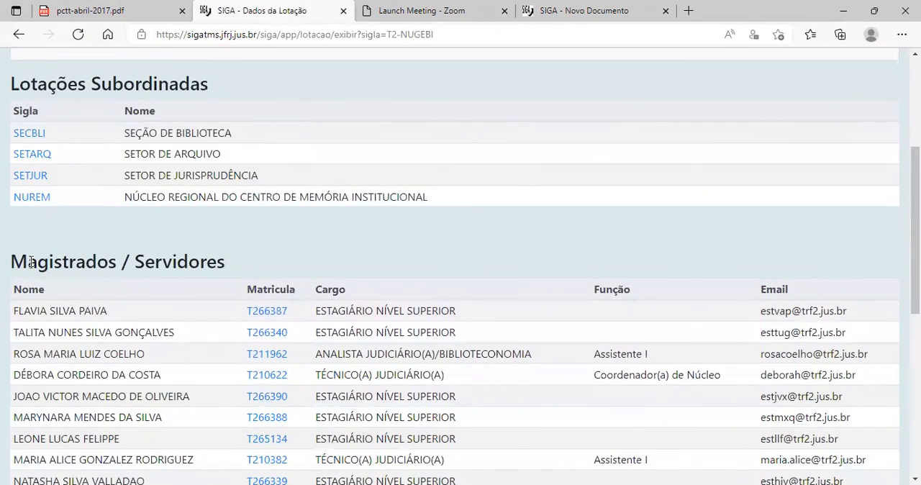
scroll(153, 325, down, 1)
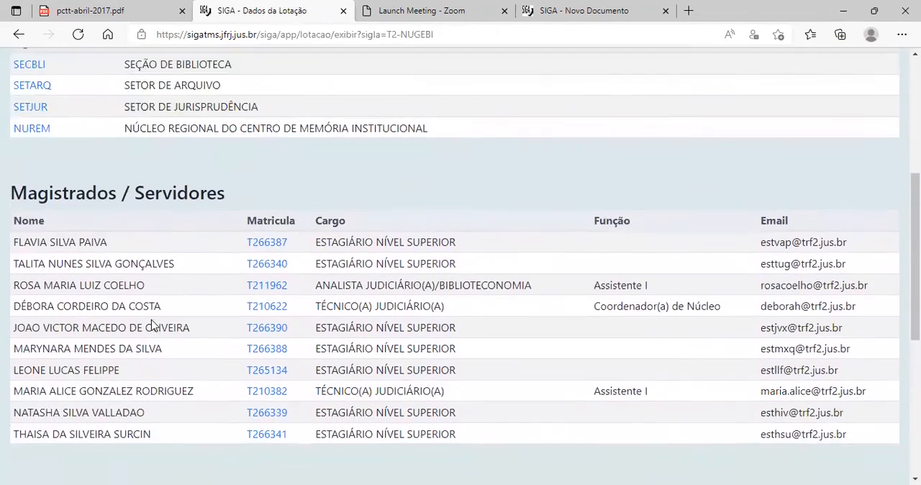
scroll(62, 144, down, 1)
scroll(79, 216, up, 4)
scroll(103, 314, down, 7)
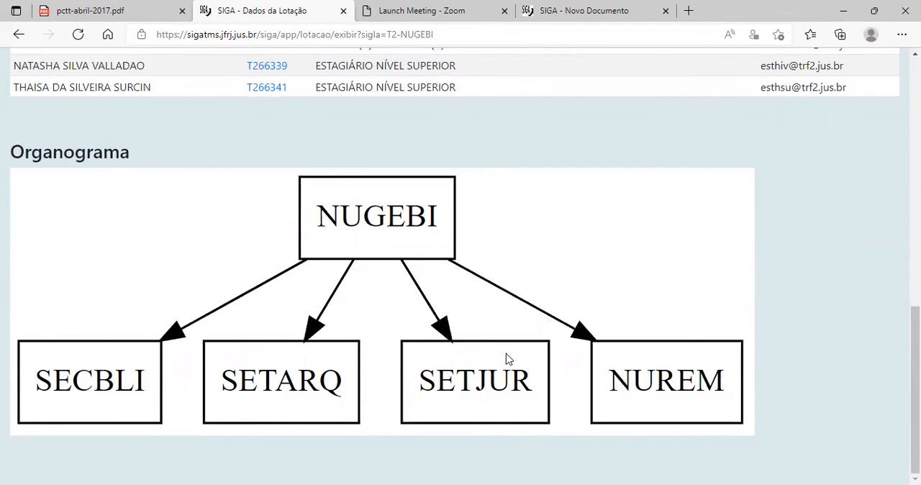
scroll(507, 359, up, 4)
scroll(479, 469, down, 2)
scroll(312, 374, up, 7)
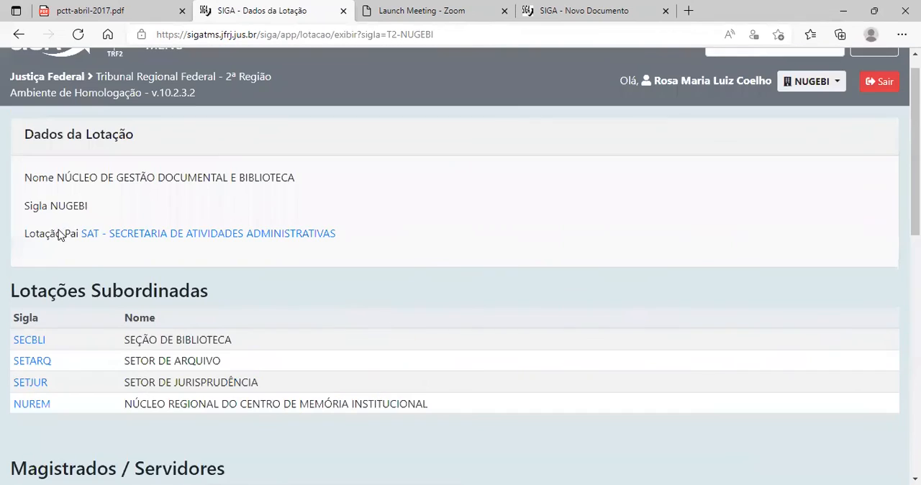
scroll(709, 52, up, 1)
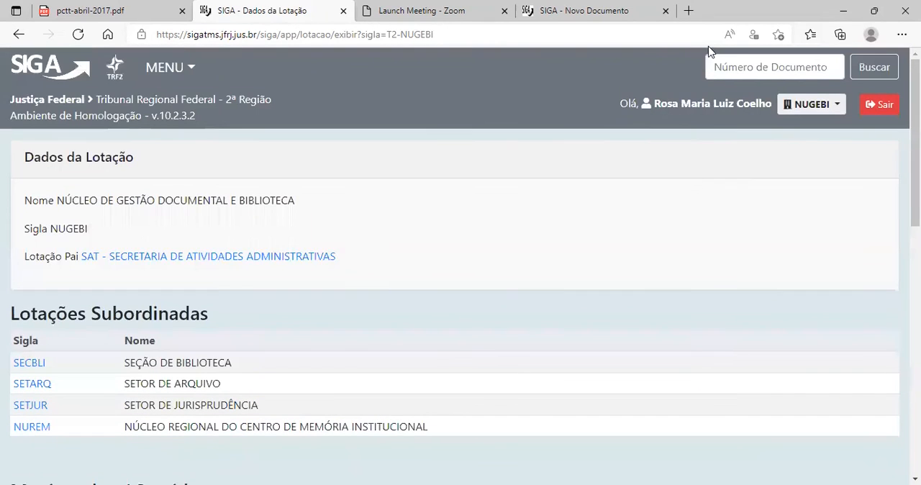
Run a quick search for a staff member by entering the employee's registration number.
click(725, 63)
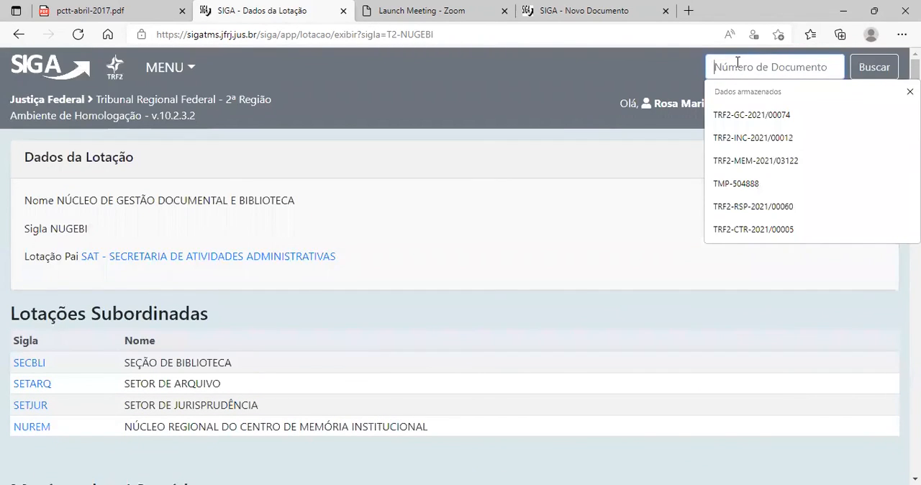
text(T2)
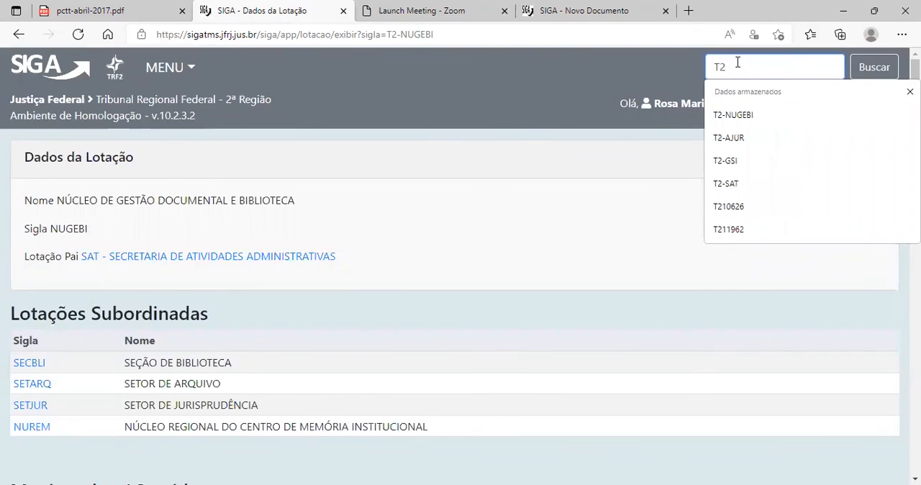
text(1)
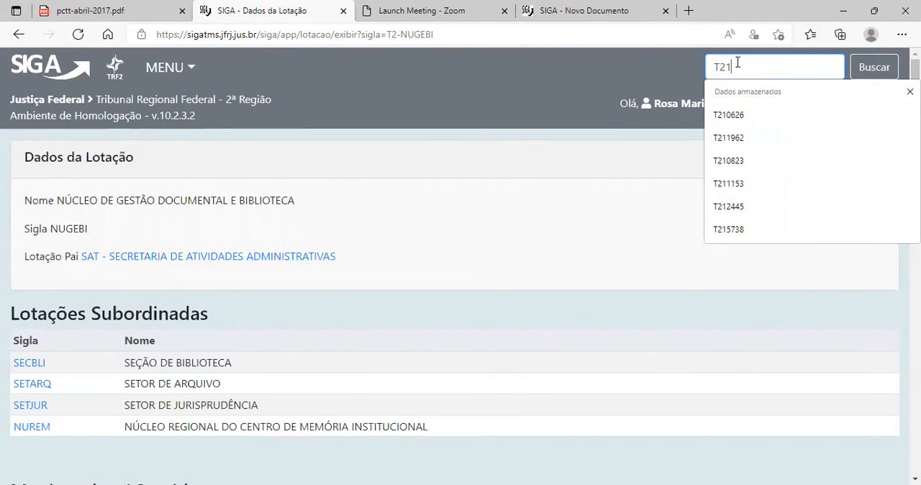
text(192)
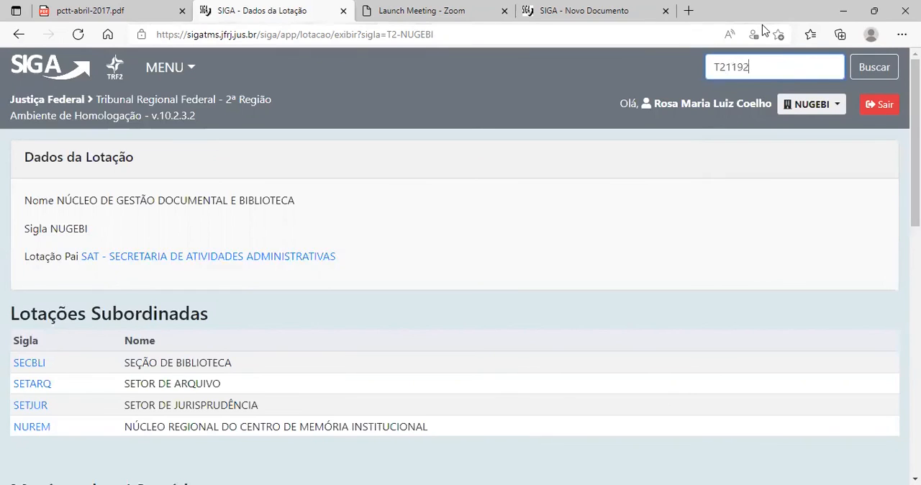
key(BackSpace)
text(62)
key(Return)
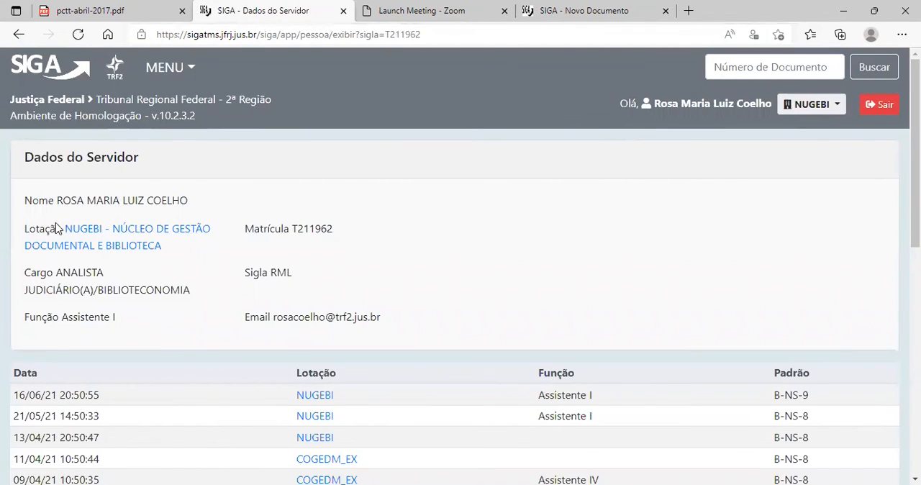
Look over the employee's Dados do Servidor and the dated history of units, functions and grades.
scroll(118, 214, down, 4)
scroll(134, 273, down, 4)
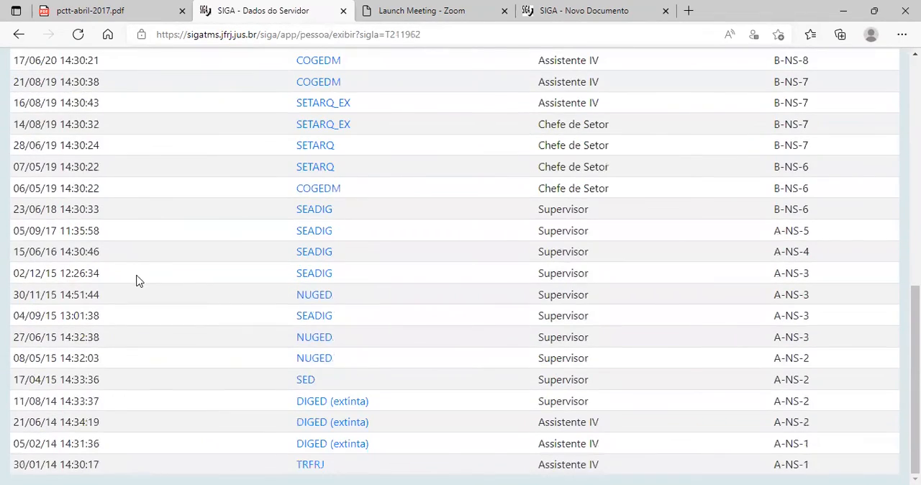
scroll(137, 277, up, 8)
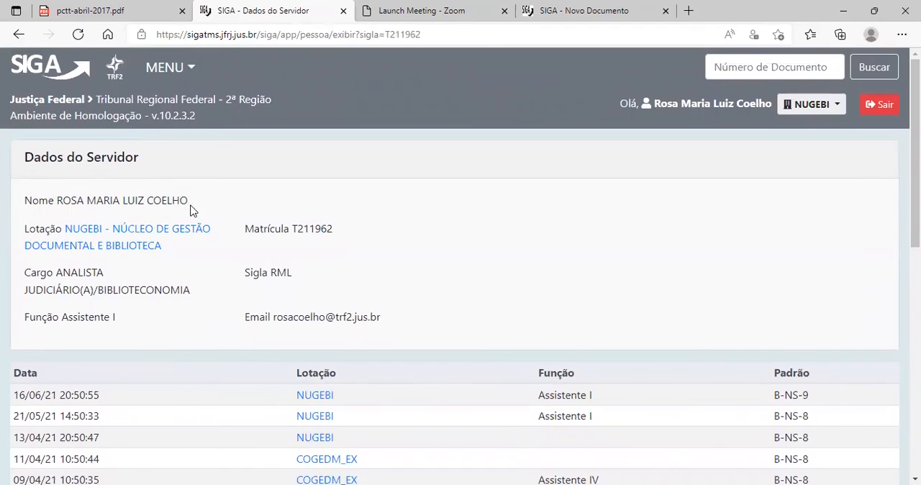
scroll(191, 209, down, 1)
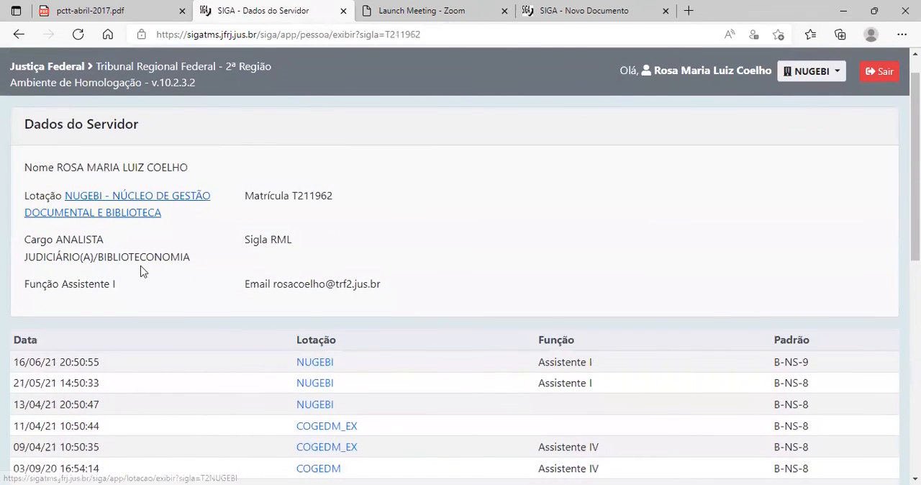
scroll(144, 288, down, 3)
scroll(171, 346, down, 4)
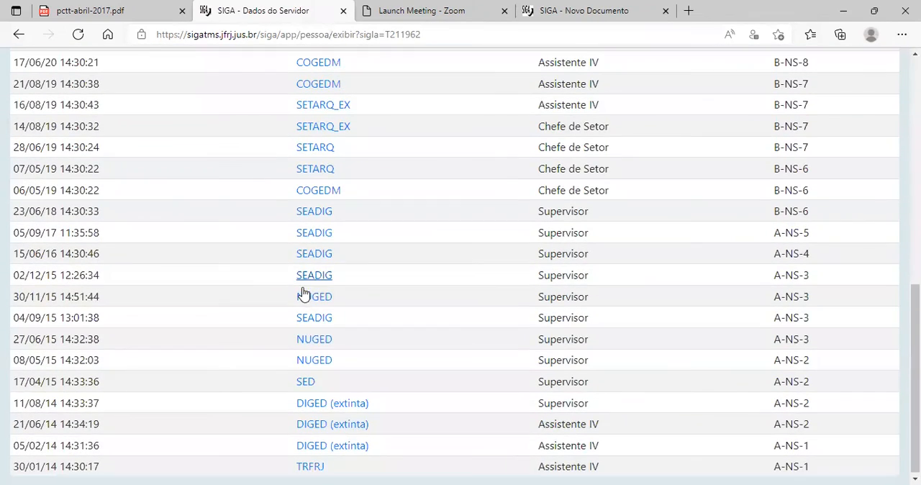
scroll(363, 410, up, 8)
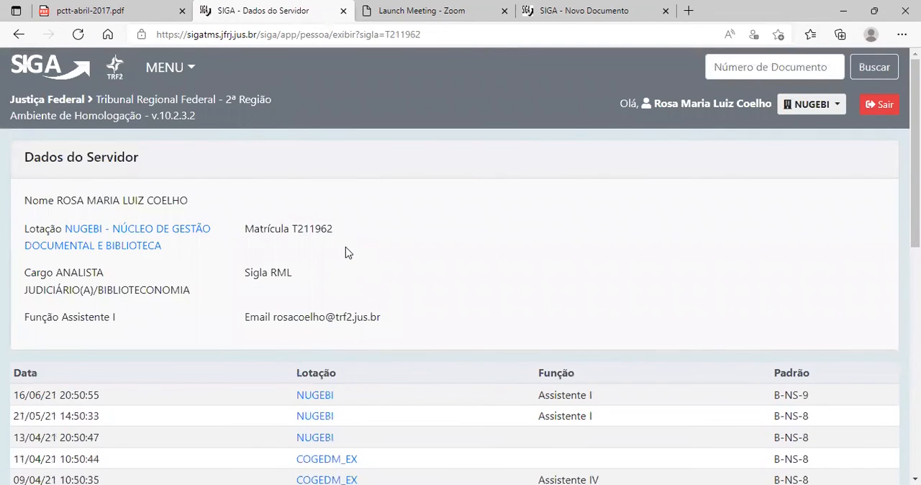
Leave the employee record, open vacation request TMP-494272 and examine the employee details in its opening paragraph.
click(35, 72)
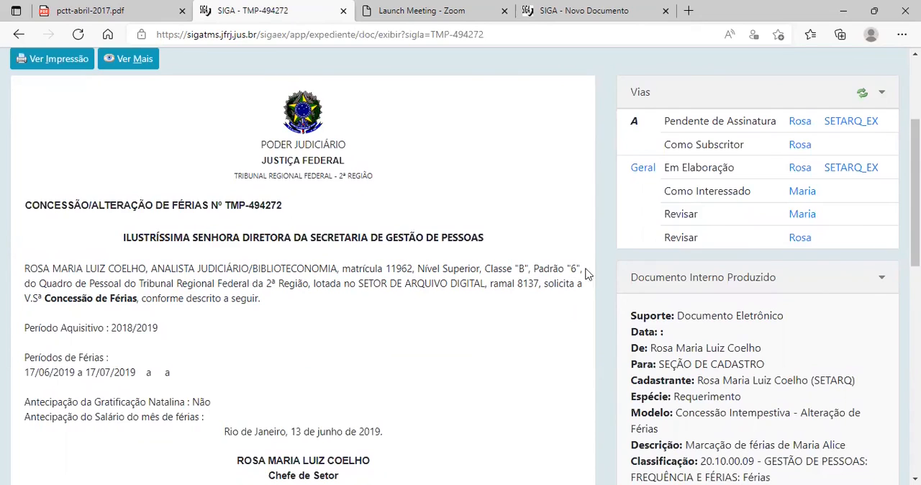
drag(30, 268, 585, 272)
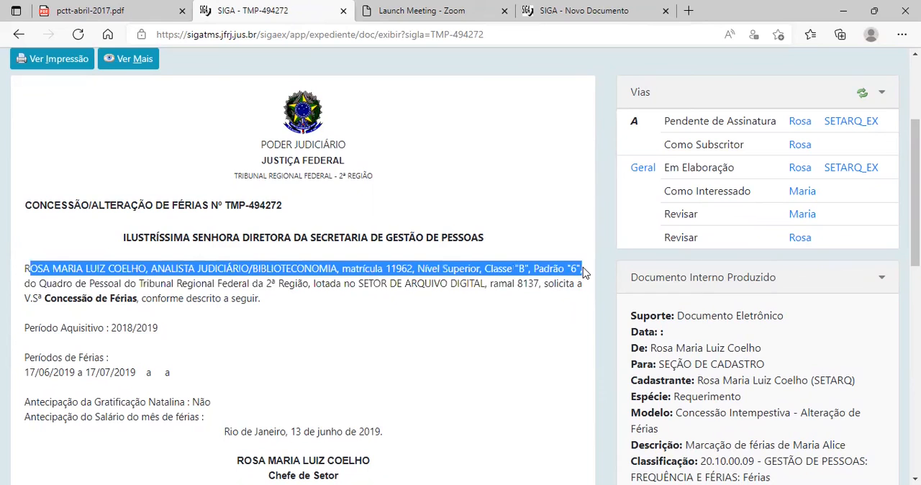
click(565, 312)
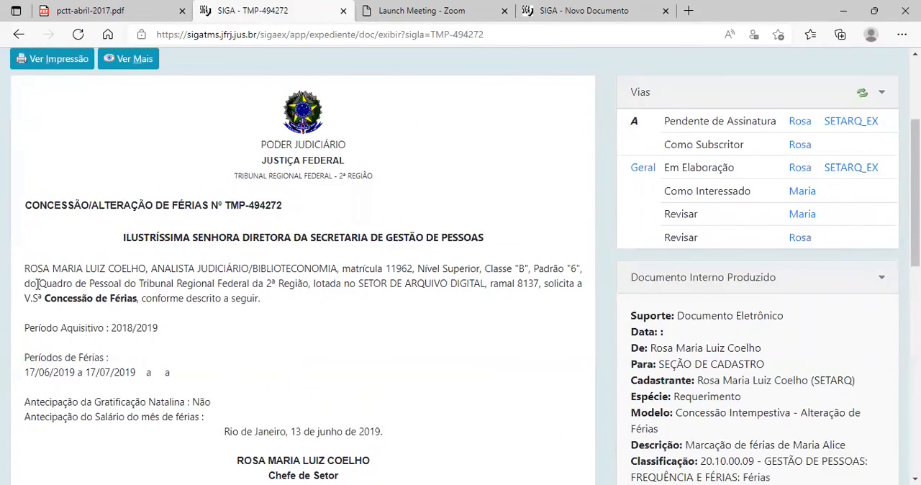
drag(27, 282, 61, 291)
click(328, 308)
scroll(465, 179, up, 3)
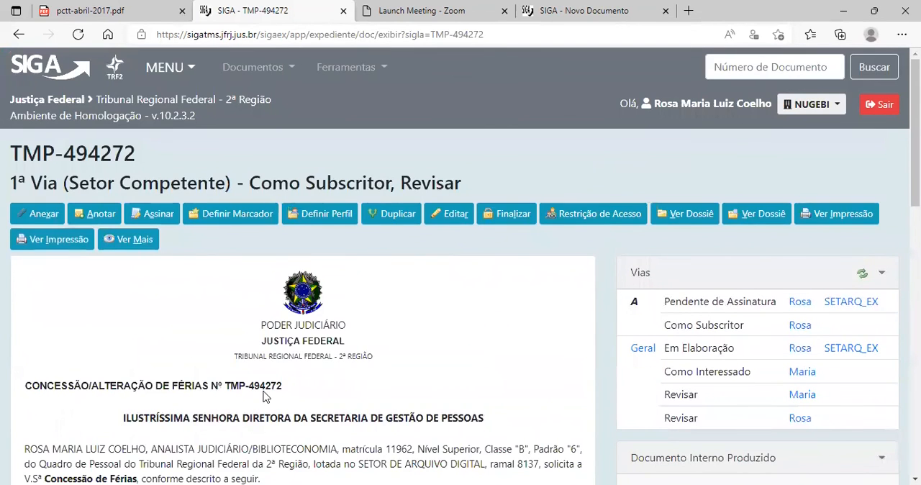
Return to the home page and open the workflow diagram TRF2-DP-2022/00008, TRF2: Teste - Contratação v2.
click(20, 74)
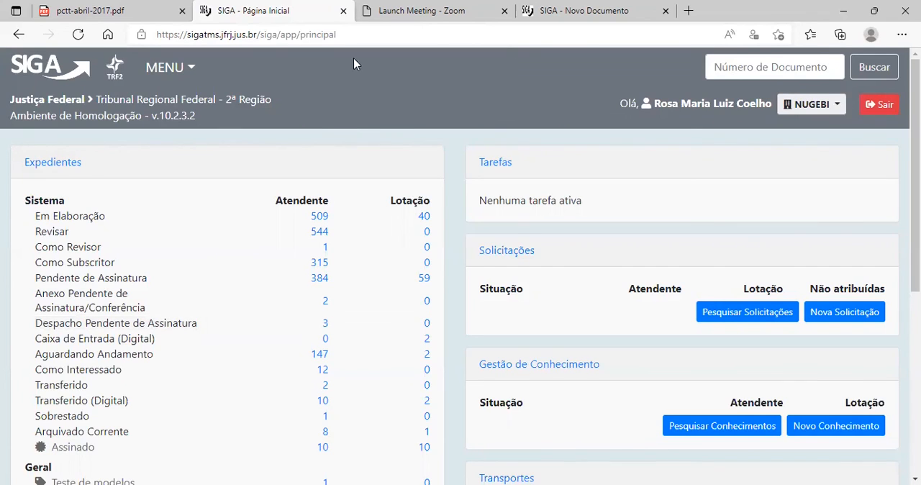
click(162, 69)
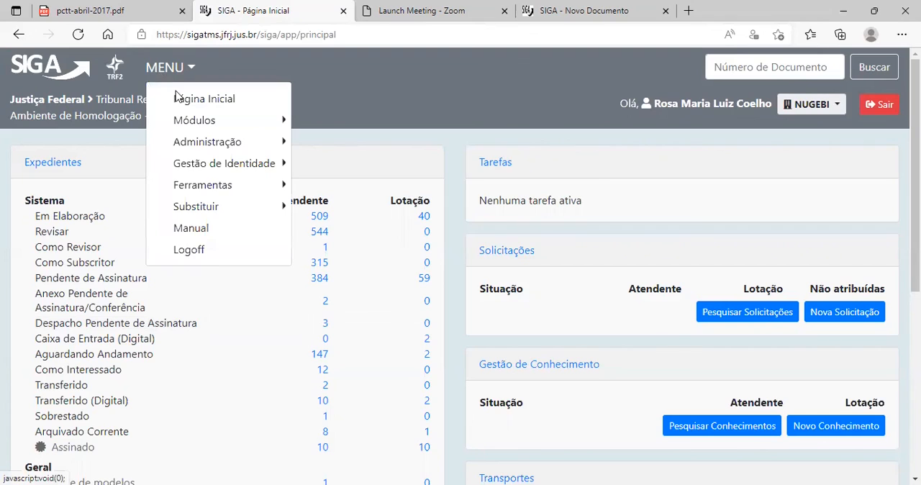
click(342, 159)
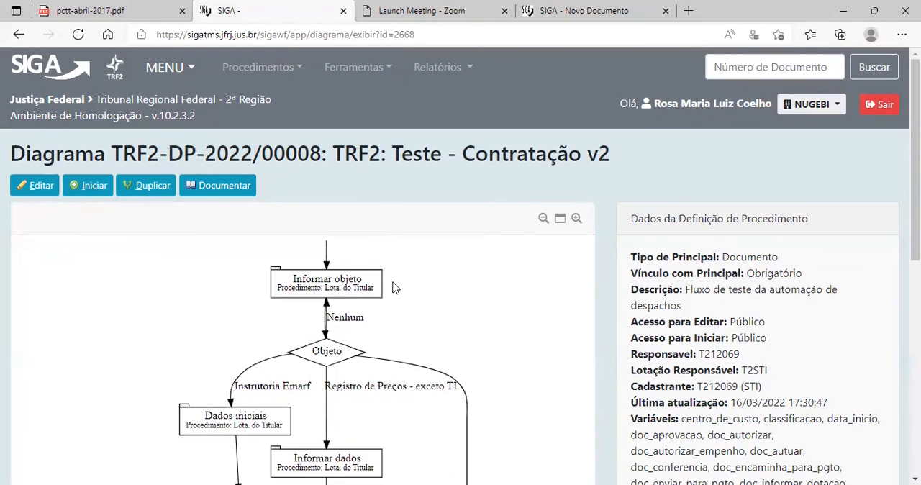
Examine the contracting workflow diagram from Início through its Objeto branches and task sequence, and return to the home page.
scroll(357, 310, down, 3)
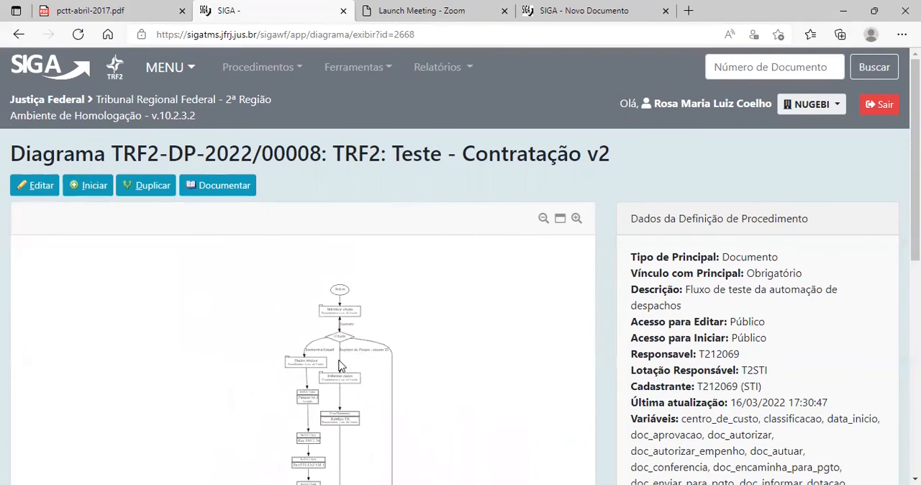
scroll(339, 357, up, 2)
drag(915, 209, 916, 422)
scroll(354, 315, down, 4)
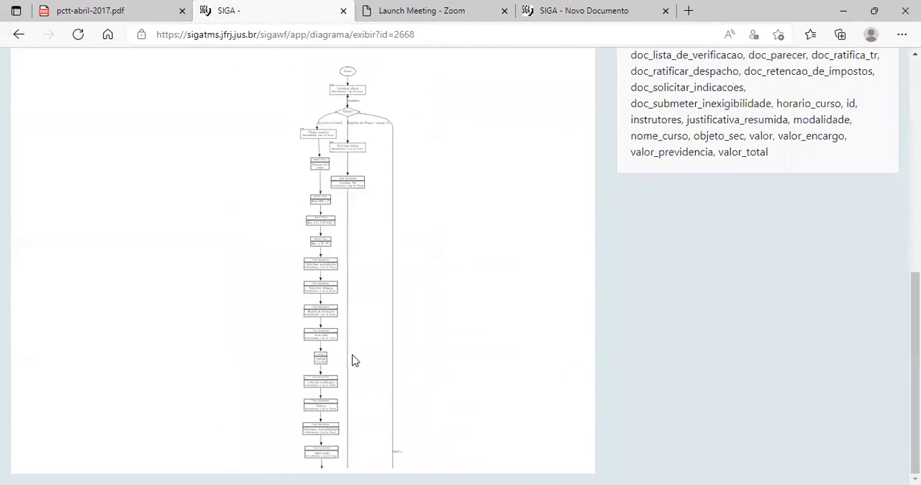
scroll(338, 363, up, 2)
scroll(337, 352, up, 2)
drag(915, 360, 916, 112)
scroll(414, 363, up, 3)
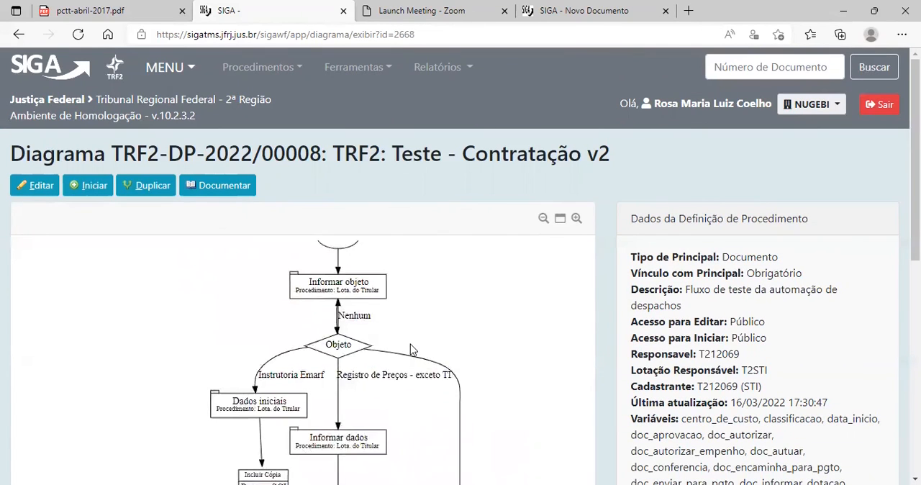
scroll(423, 348, down, 2)
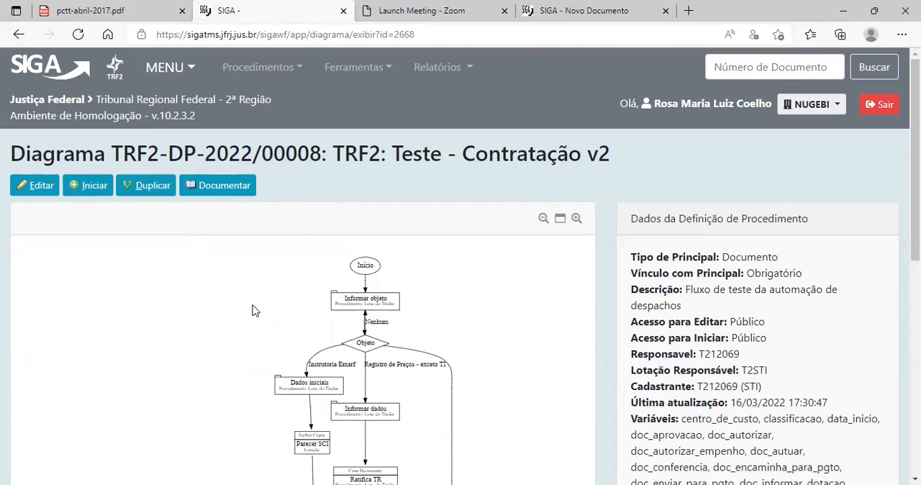
scroll(132, 325, up, 2)
scroll(160, 329, down, 3)
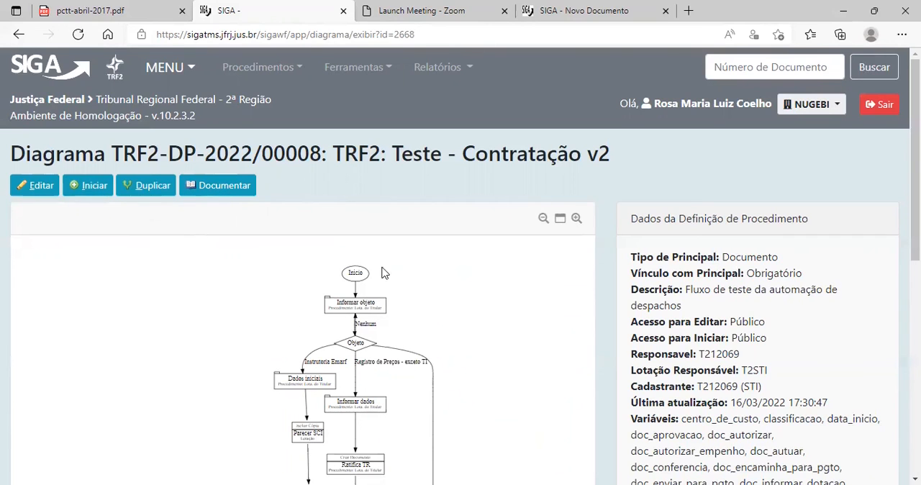
scroll(132, 397, down, 3)
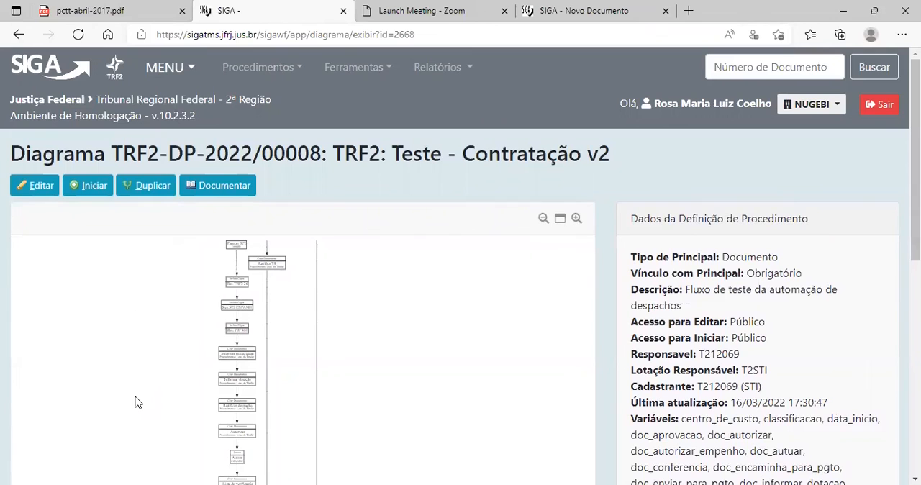
scroll(431, 328, up, 1)
scroll(405, 336, up, 5)
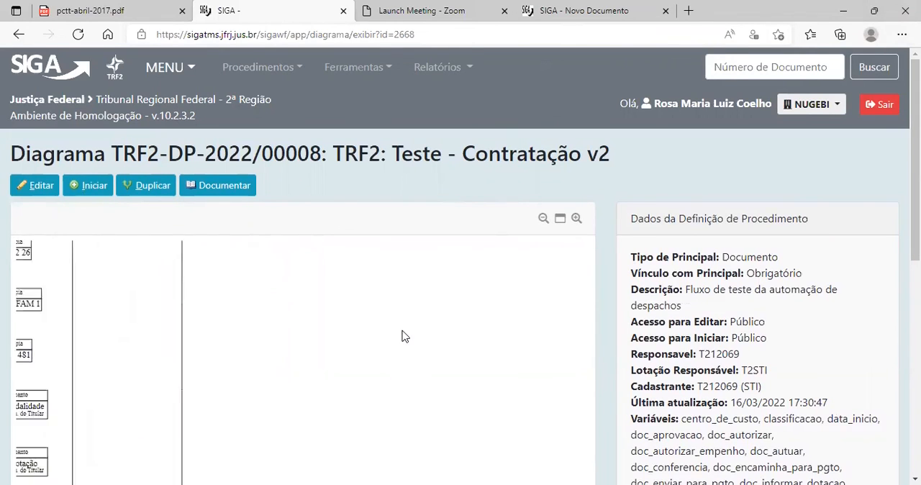
scroll(422, 280, down, 3)
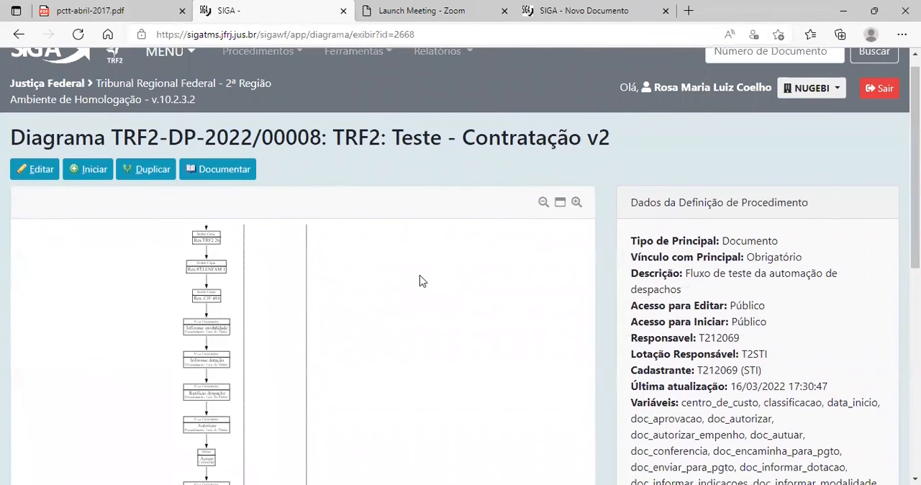
mouse_move(916, 167)
mouse_down()
mouse_move(915, 324)
mouse_move(916, 159)
mouse_up()
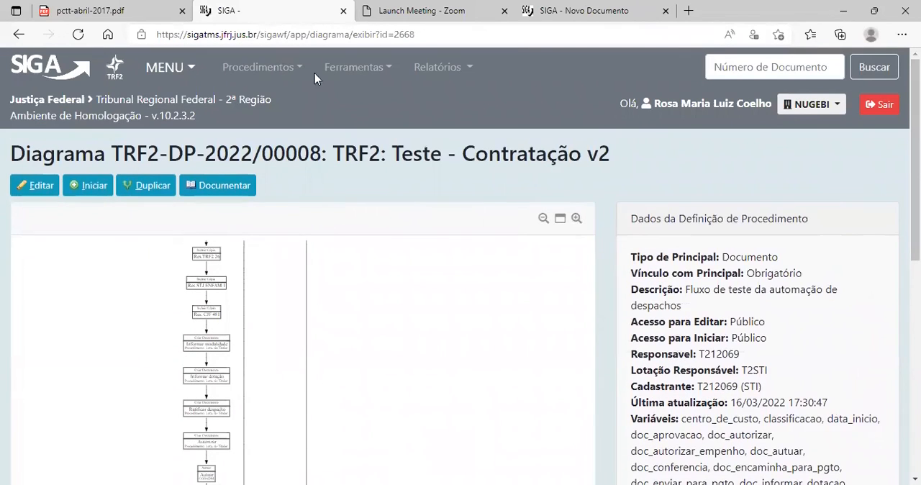
click(27, 65)
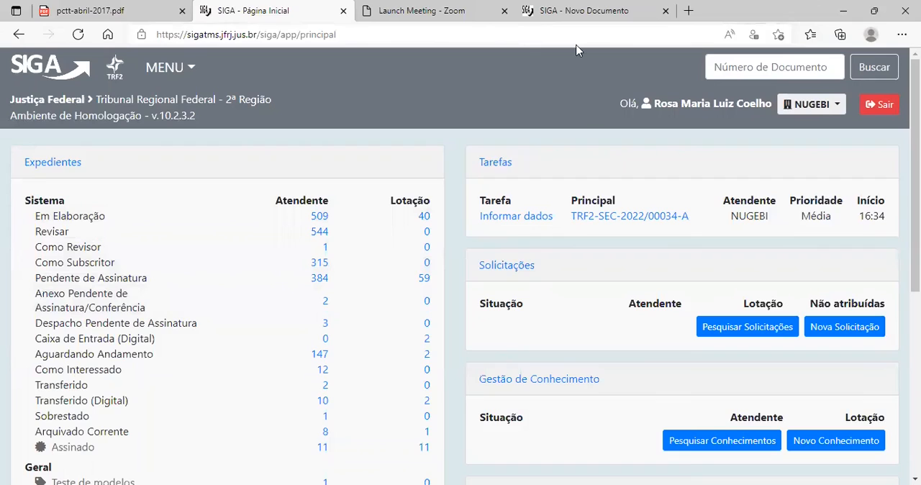